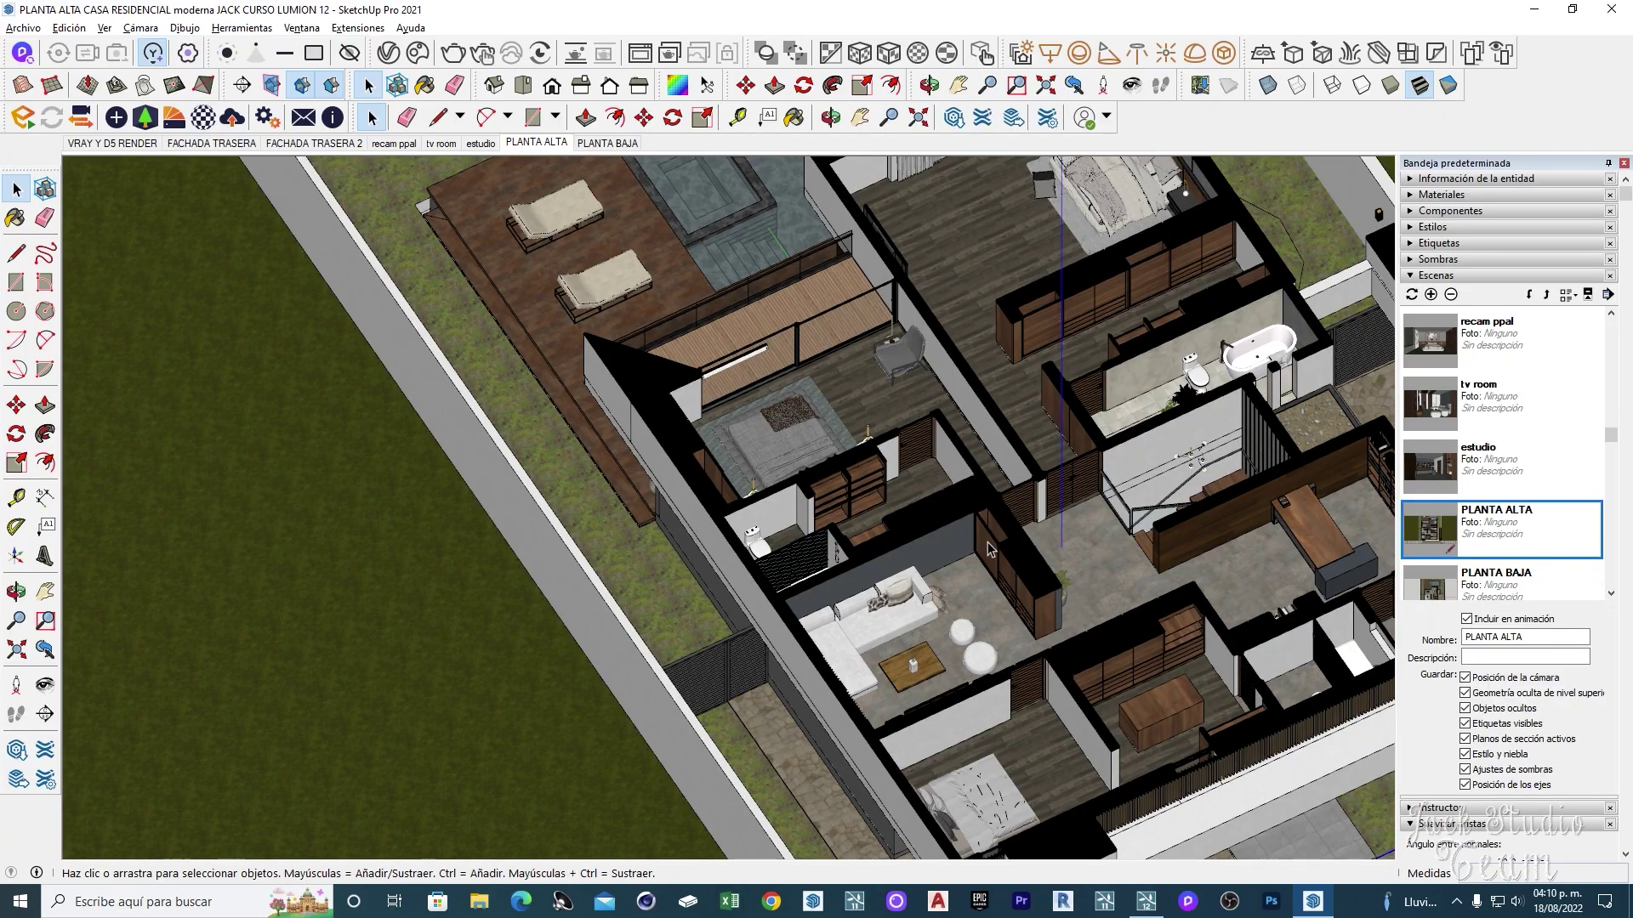
Orbit around the upper floor and bedroom cabinets, then frame the whole upper floor.
mouse_move(988, 549)
middle_mouse_down()
mouse_move(775, 548)
mouse_move(721, 431)
mouse_move(921, 455)
middle_mouse_up()
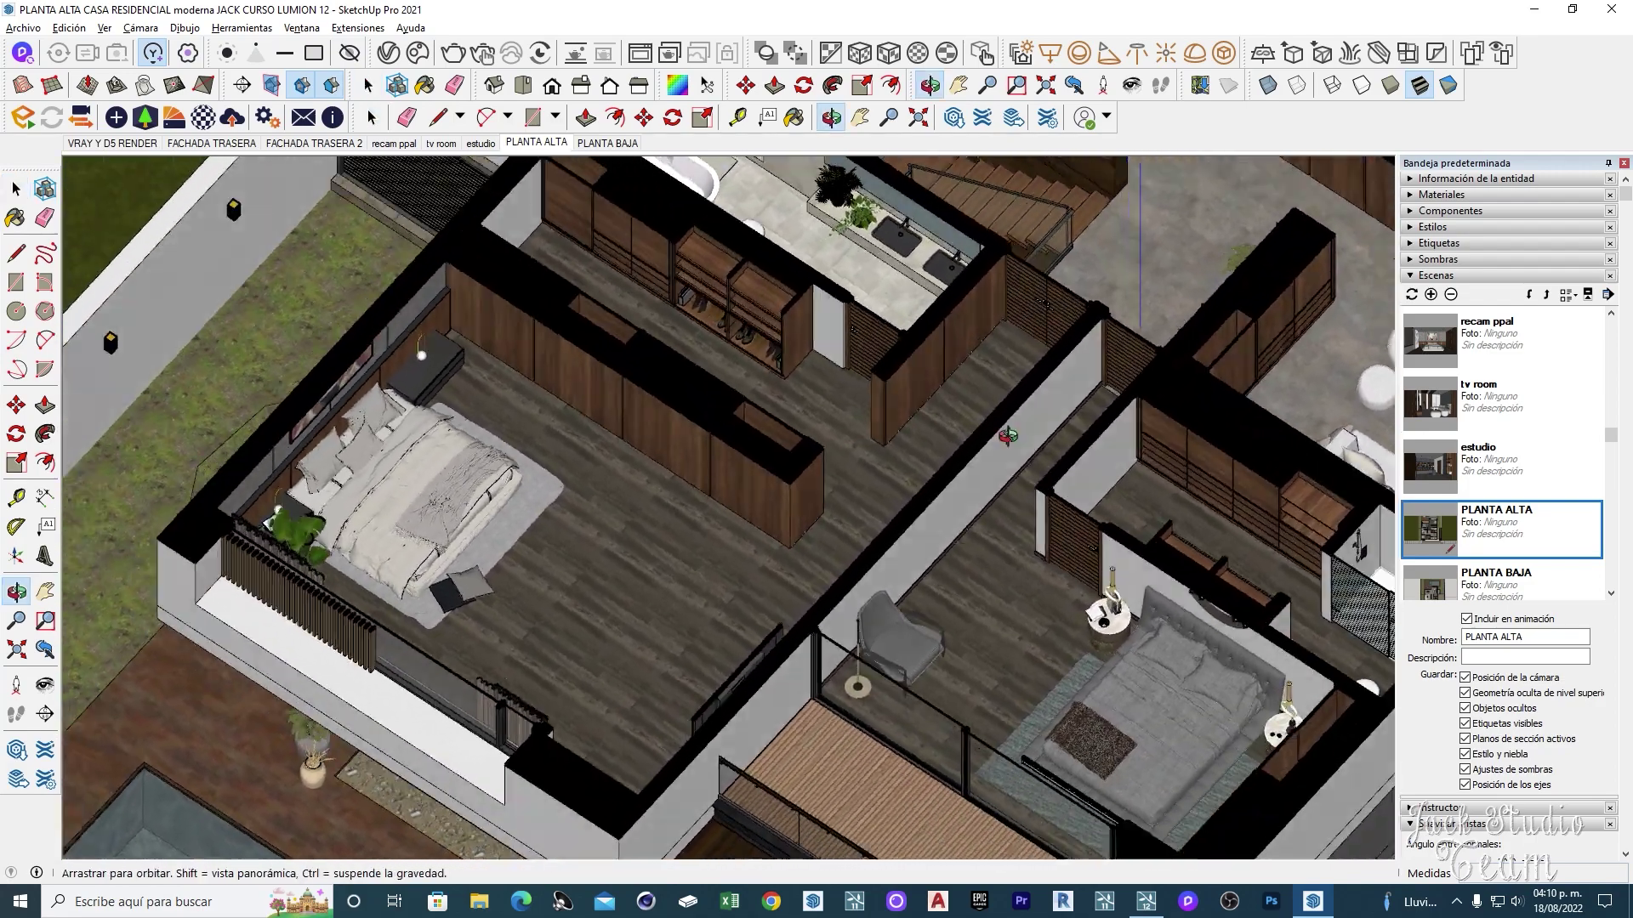
scroll(921, 455, "up", 5)
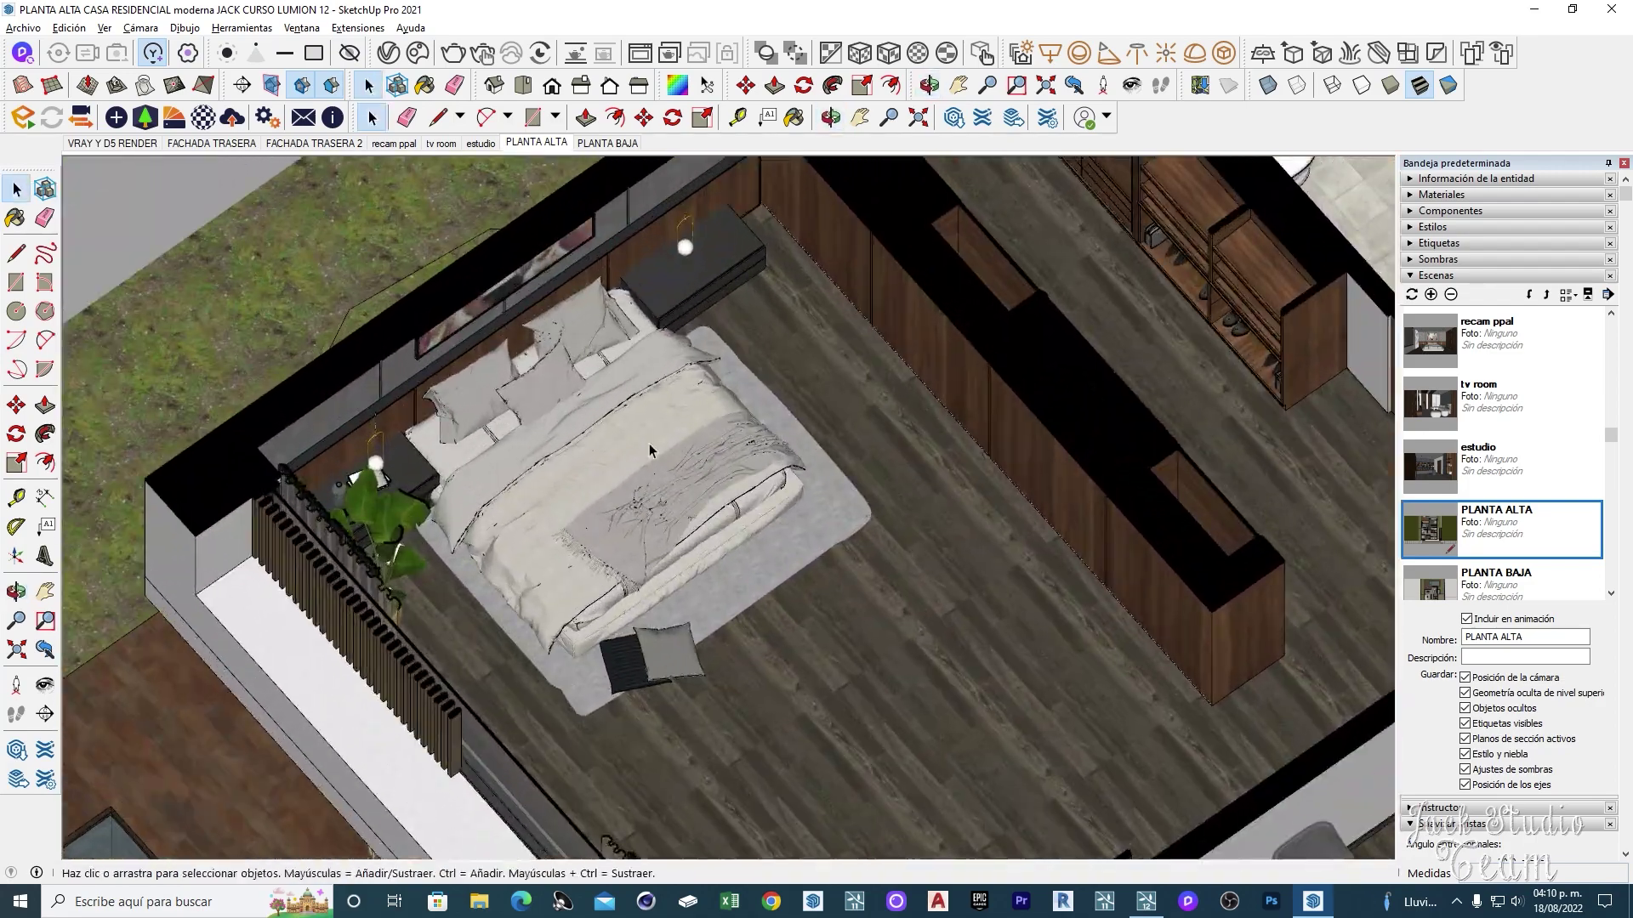
middle_click_drag(921, 455, 975, 455)
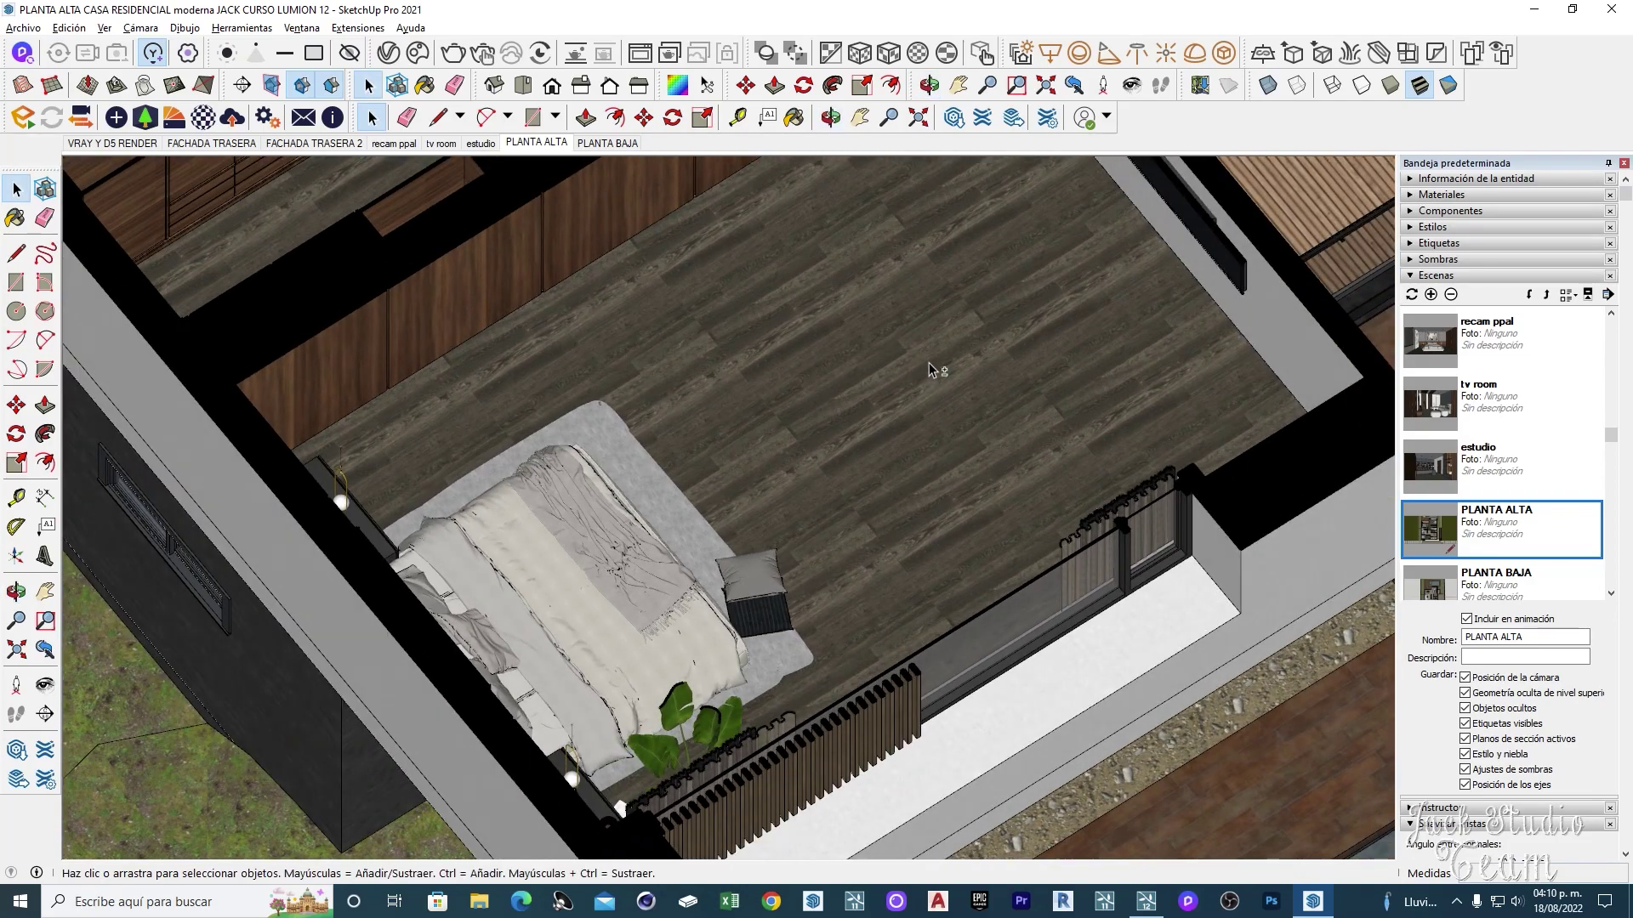
middle_click_drag(929, 368, 921, 434)
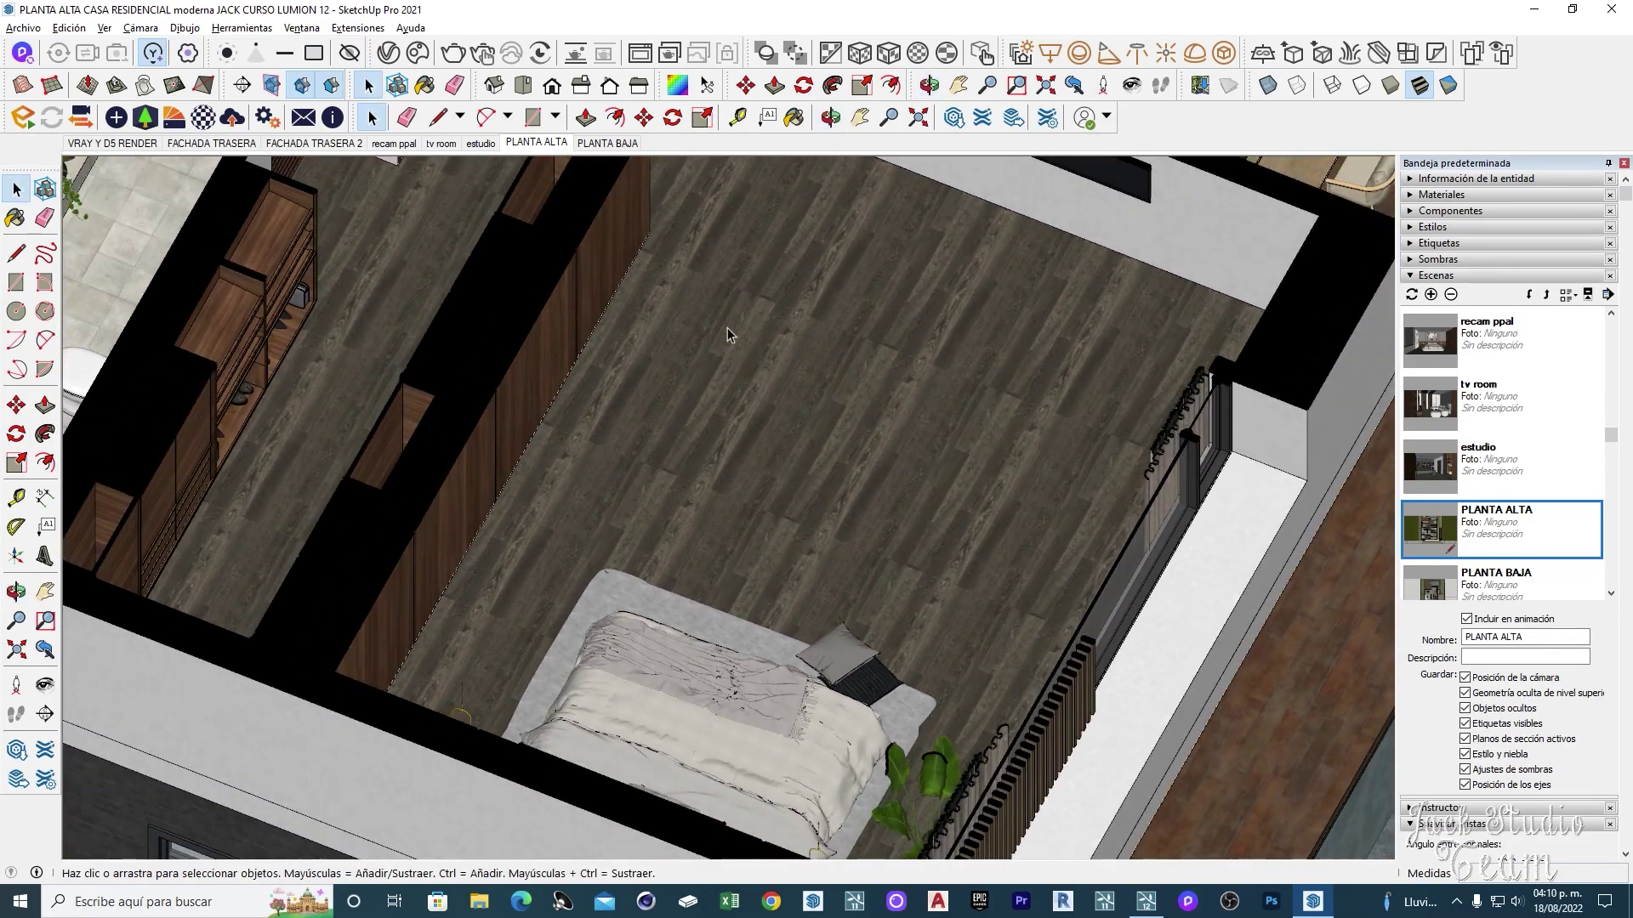
middle_click_drag(861, 357, 787, 491)
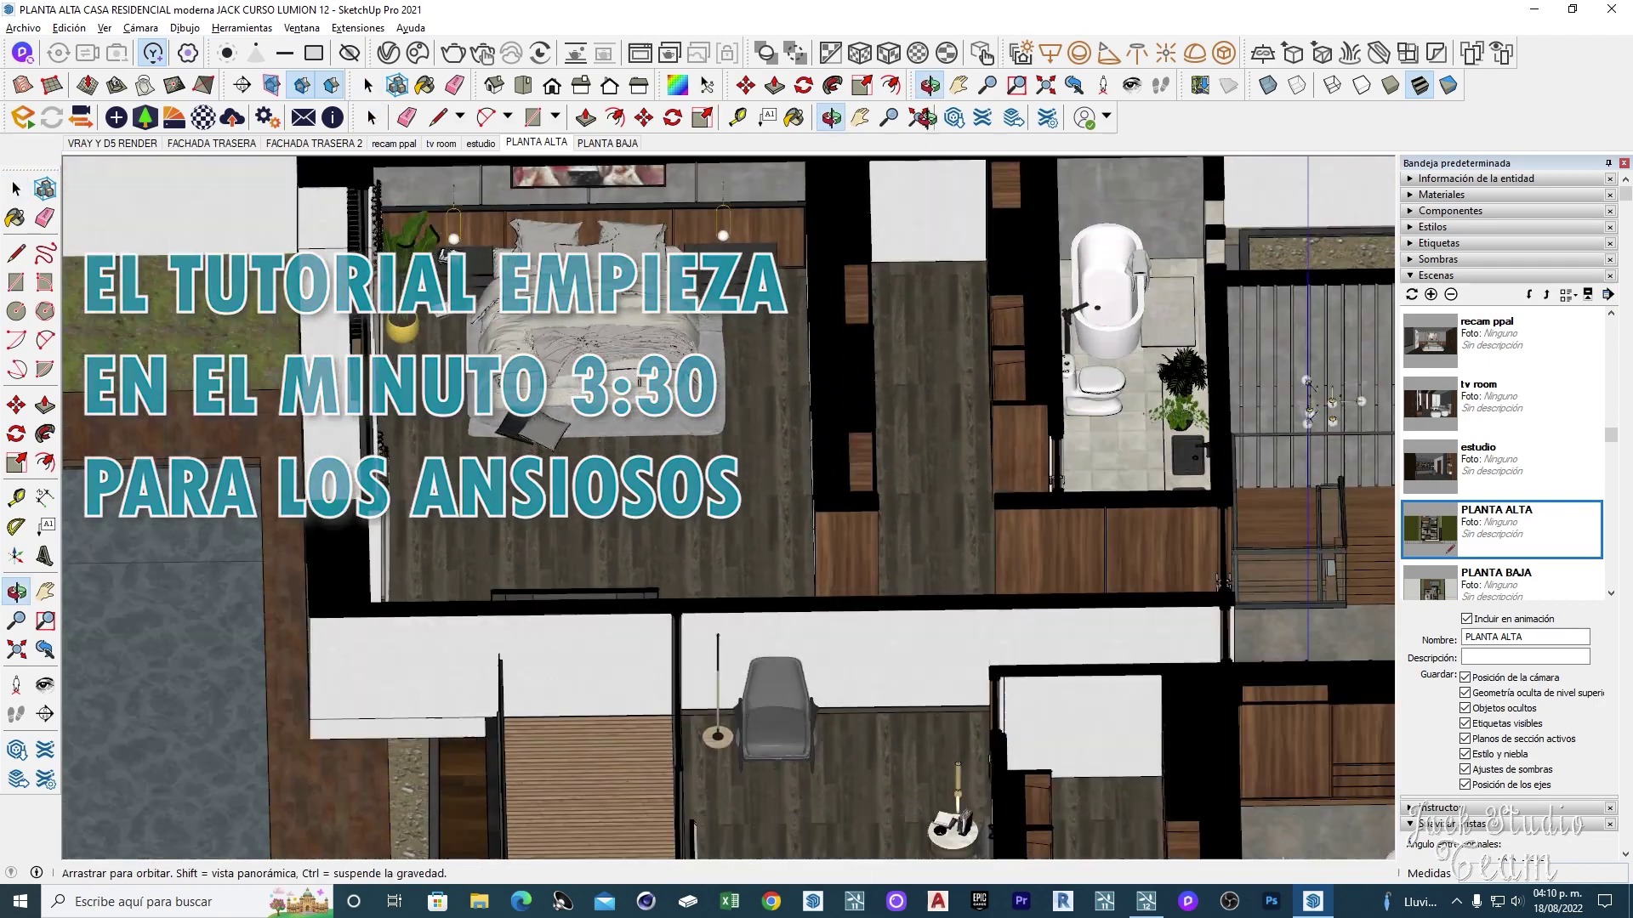
left_click(536, 142)
left_click(371, 118)
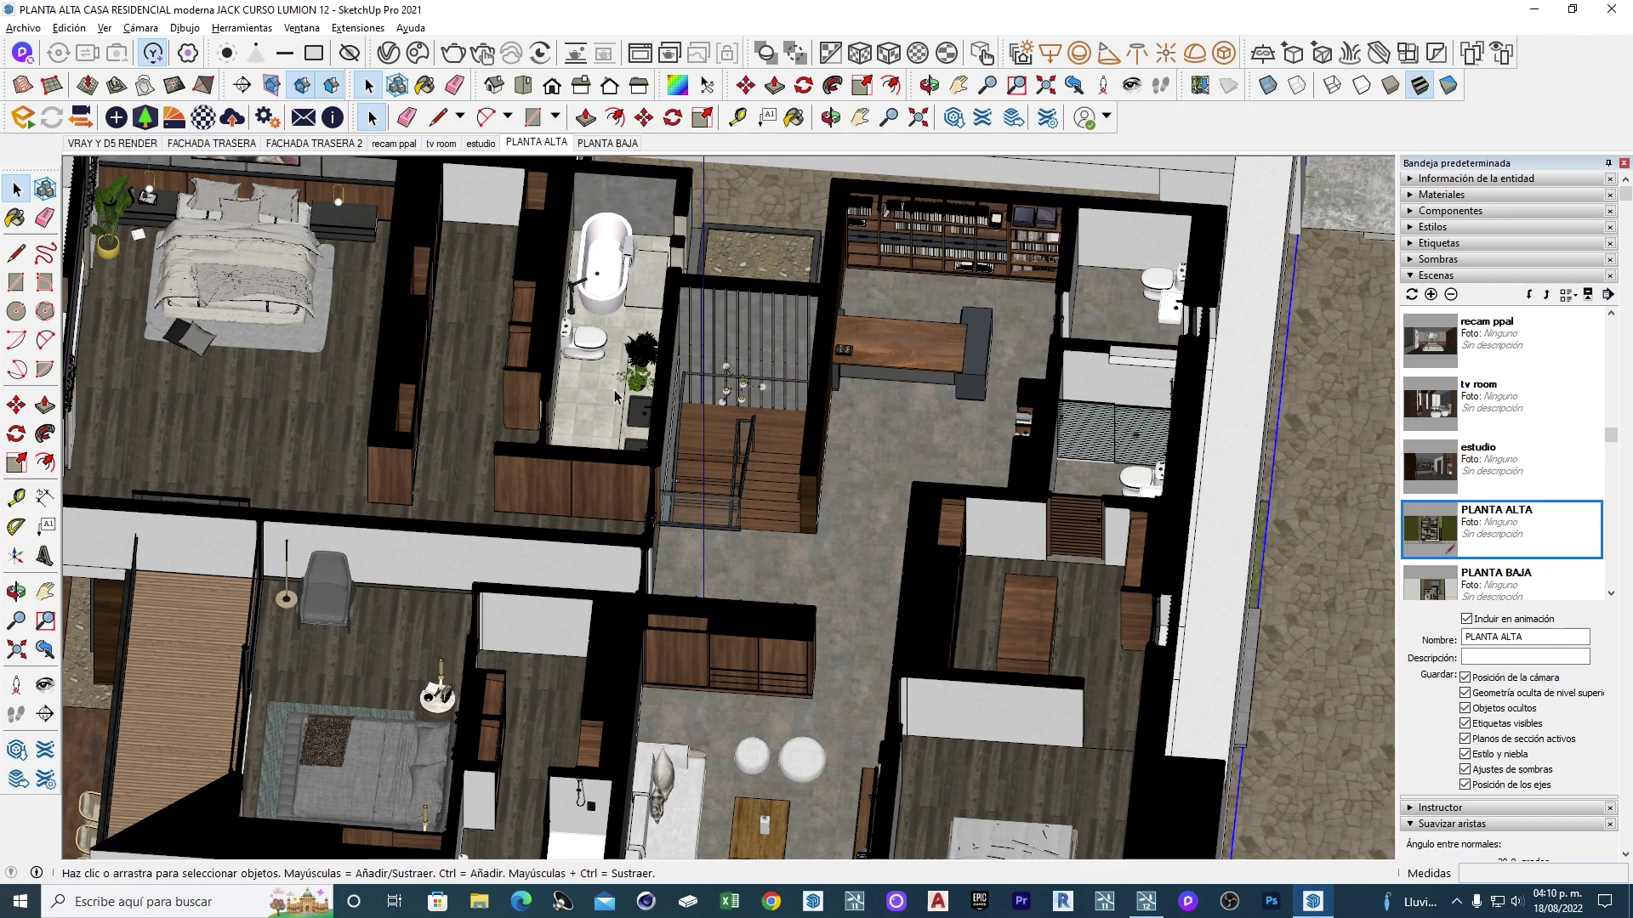
middle_click_drag(487, 545, 411, 364)
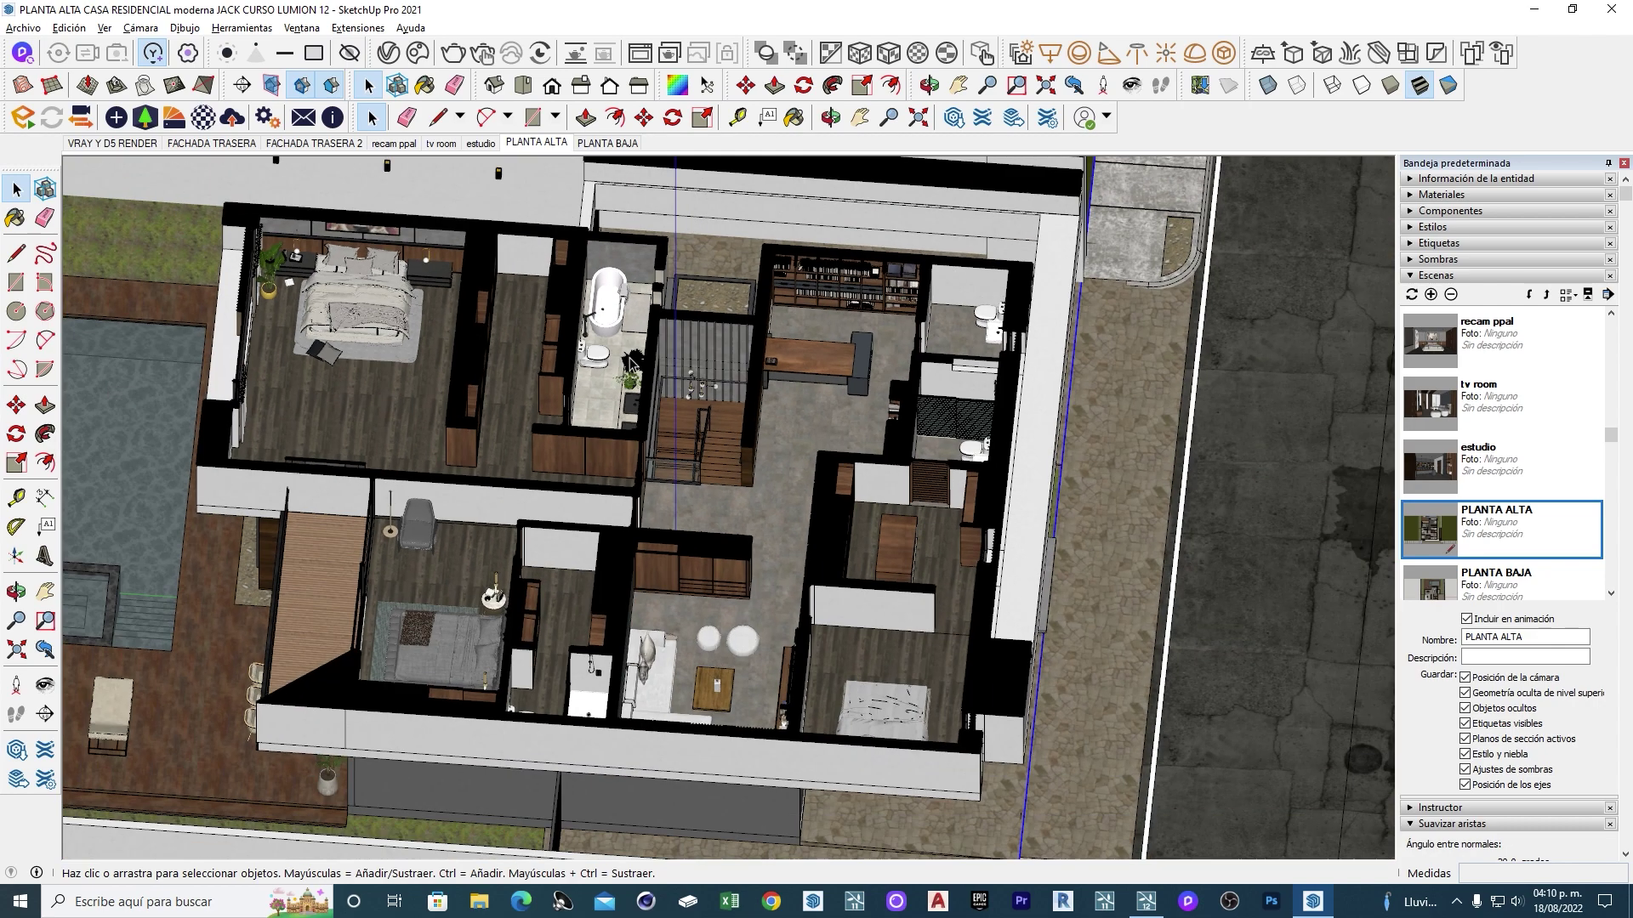
Zoom and orbit across the stair, study, bathrooms and living area from several angles.
scroll(397, 377, "up", 2)
scroll(396, 377, "up", 4)
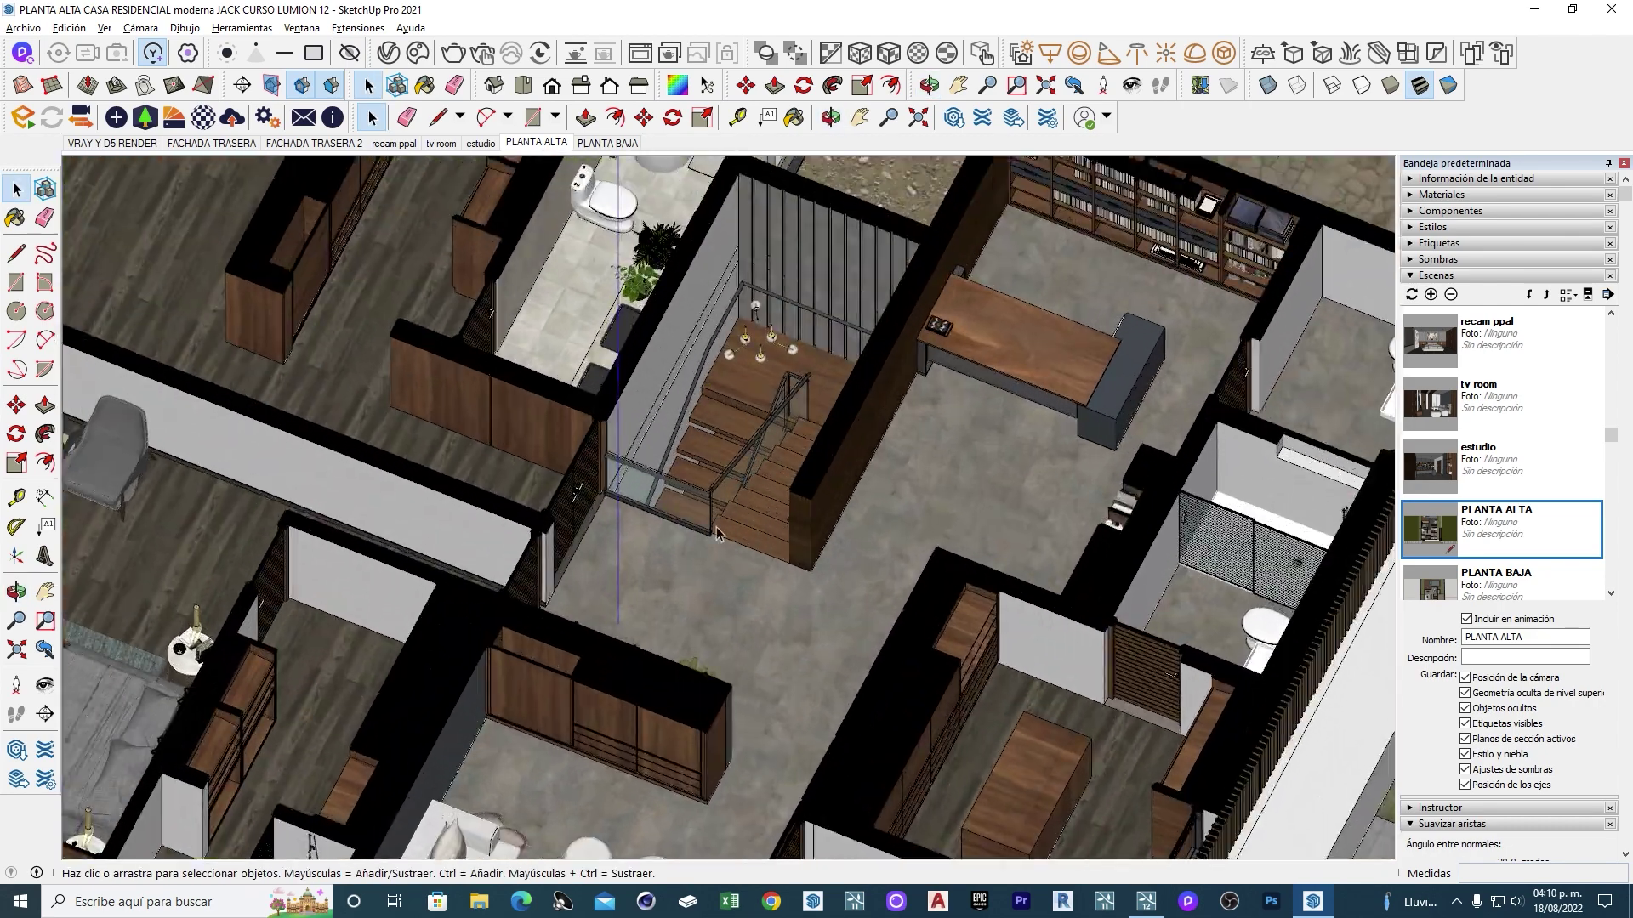
scroll(397, 376, "up", 2)
middle_click_drag(396, 377, 246, 442)
middle_click_drag(587, 348, 457, 695)
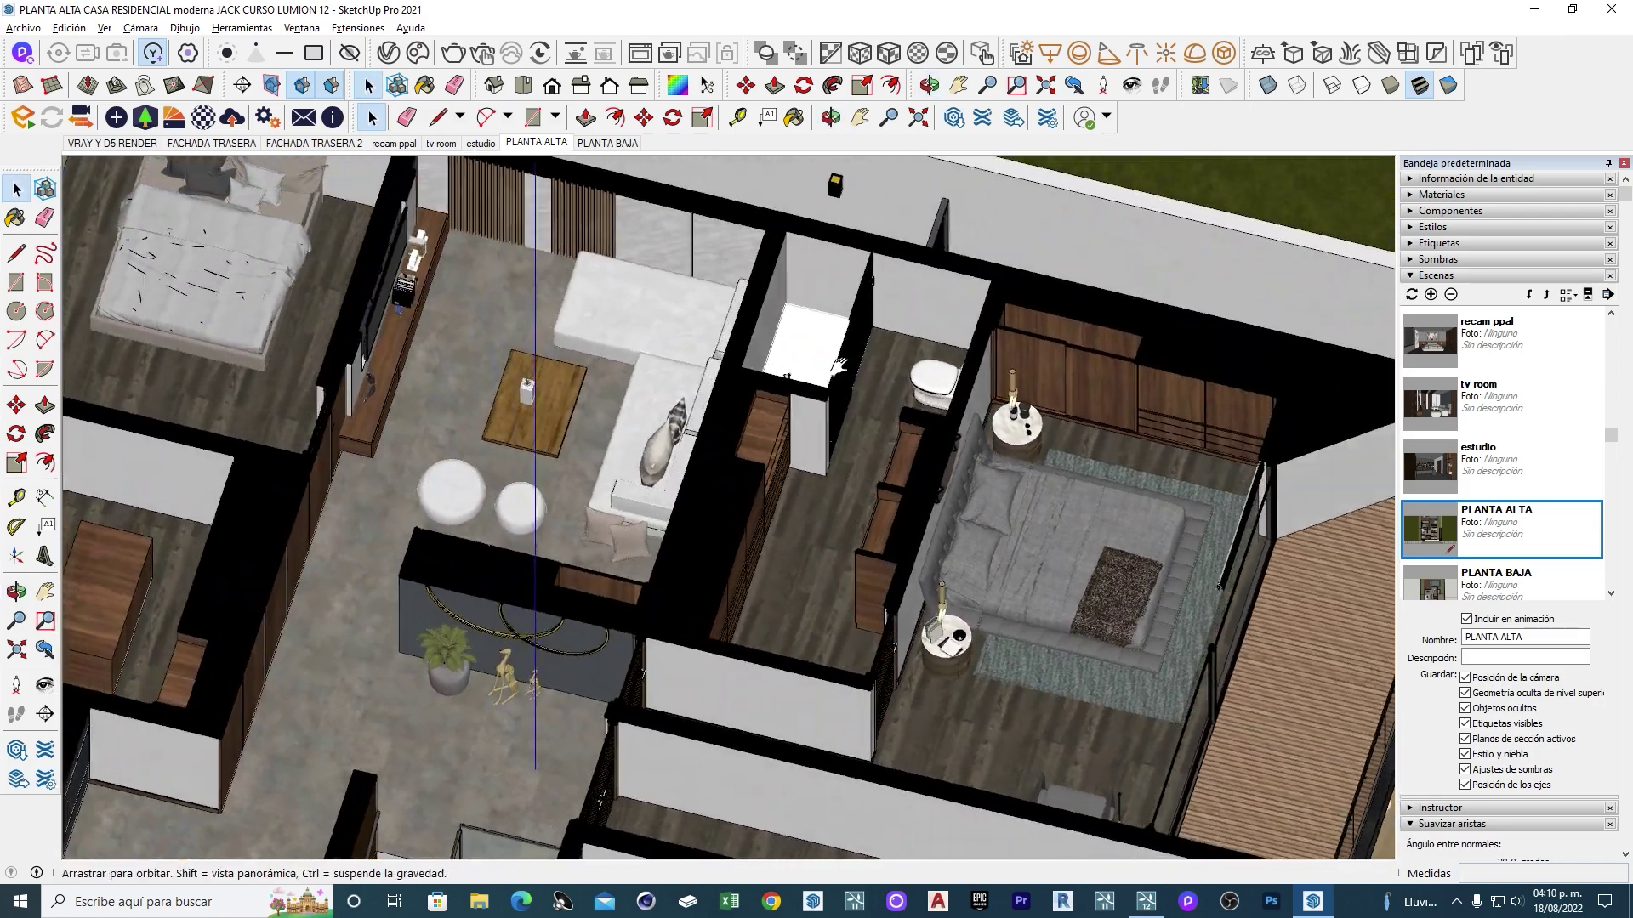
mouse_move(458, 695)
middle_mouse_down()
mouse_move(510, 510)
mouse_move(866, 399)
mouse_move(1195, 491)
mouse_move(946, 410)
middle_mouse_up()
scroll(1194, 491, "up", 3)
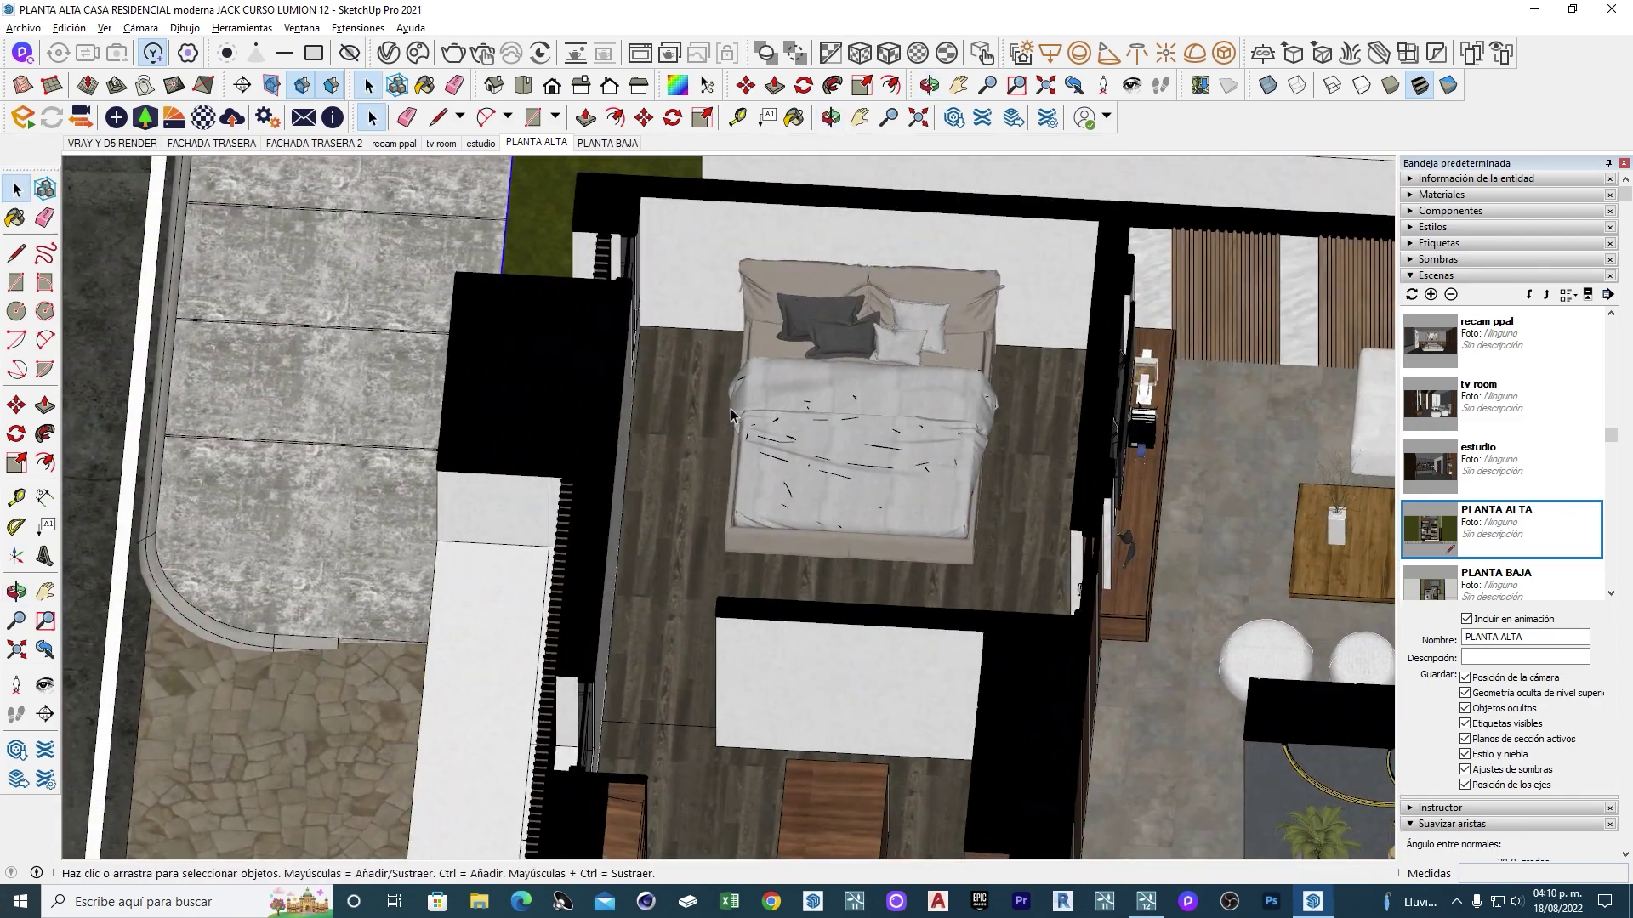
mouse_move(732, 415)
middle_mouse_down()
mouse_move(627, 306)
mouse_move(757, 674)
mouse_move(664, 330)
mouse_move(1043, 648)
mouse_move(838, 397)
mouse_move(1023, 454)
middle_mouse_up()
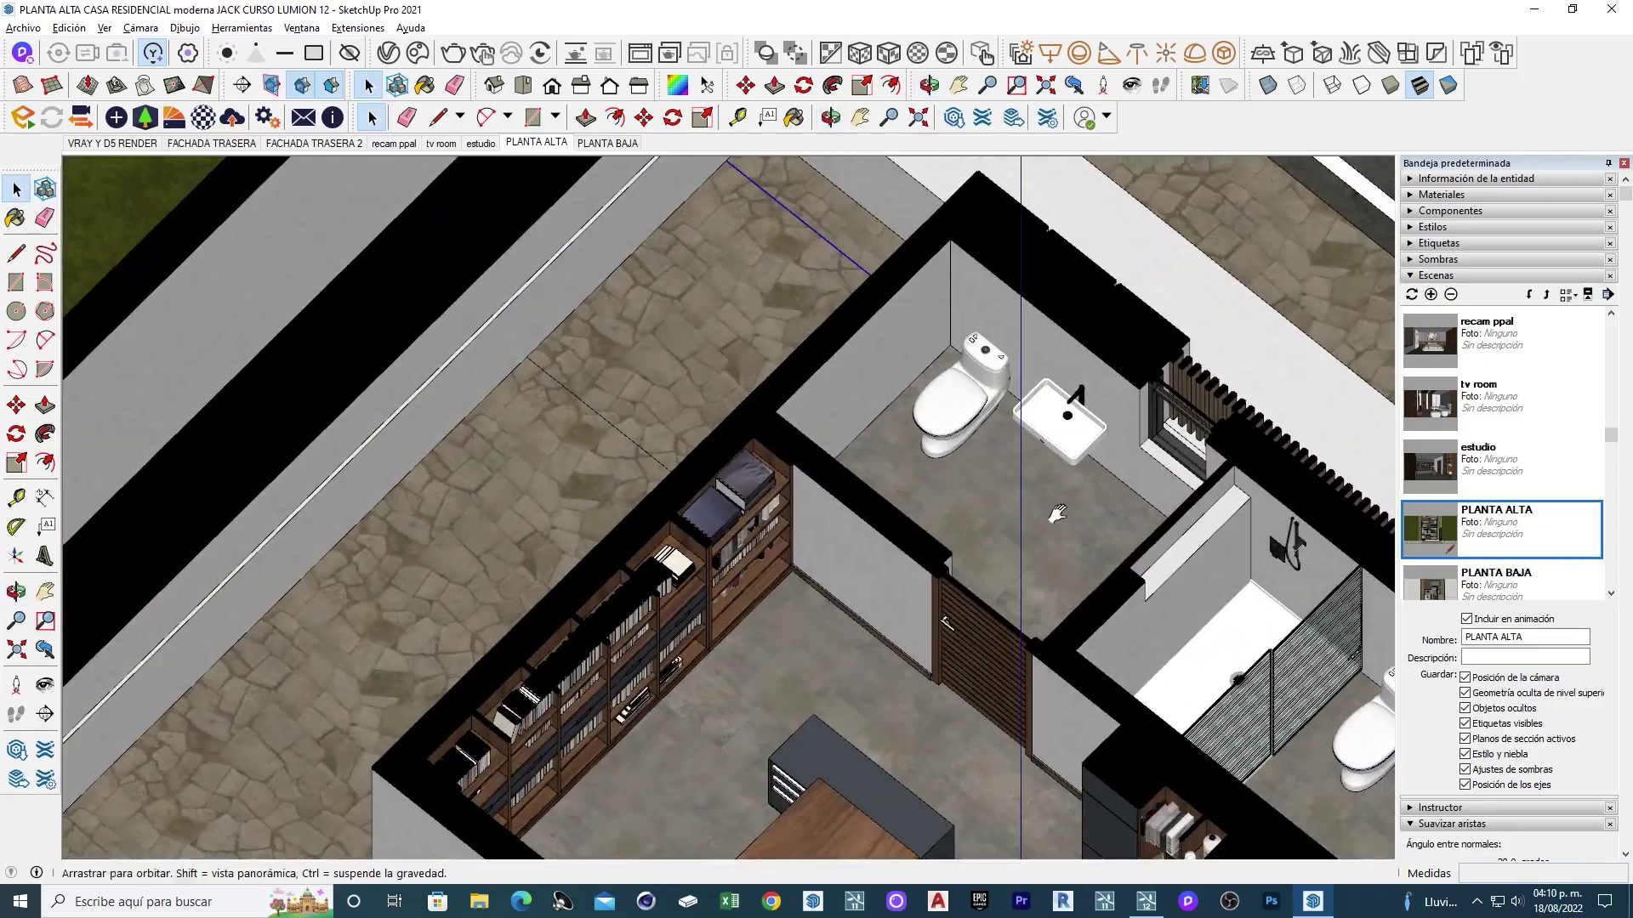
middle_click_drag(1057, 513, 618, 281)
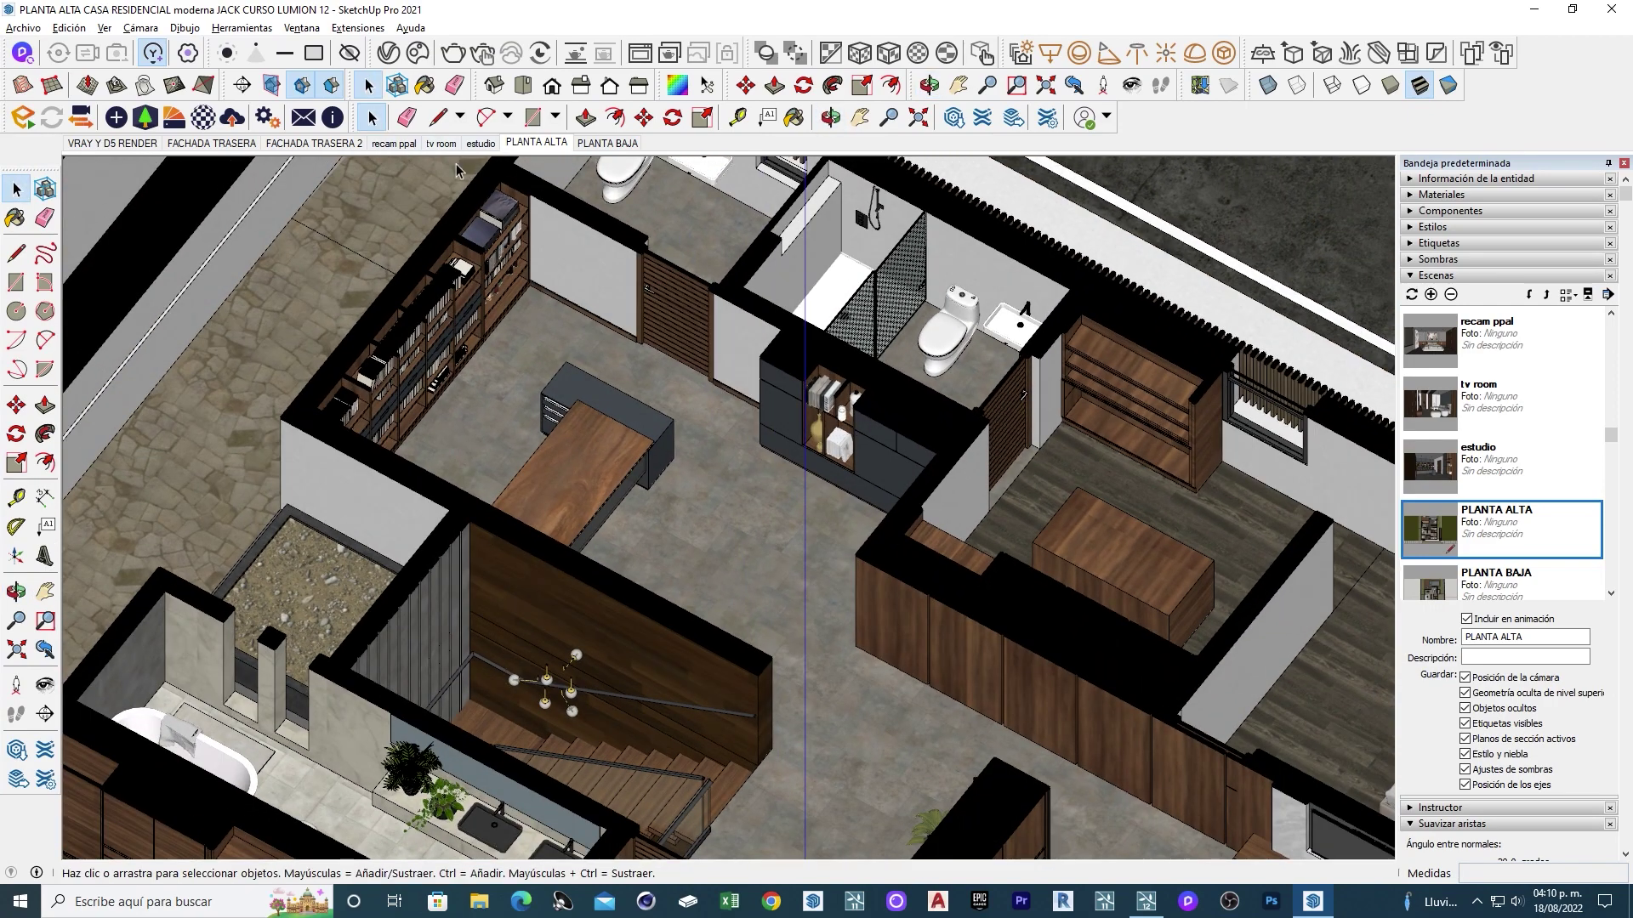
Jump to the saved 'recam ppal' bedroom scene and orbit toward the left wall.
left_click(408, 145)
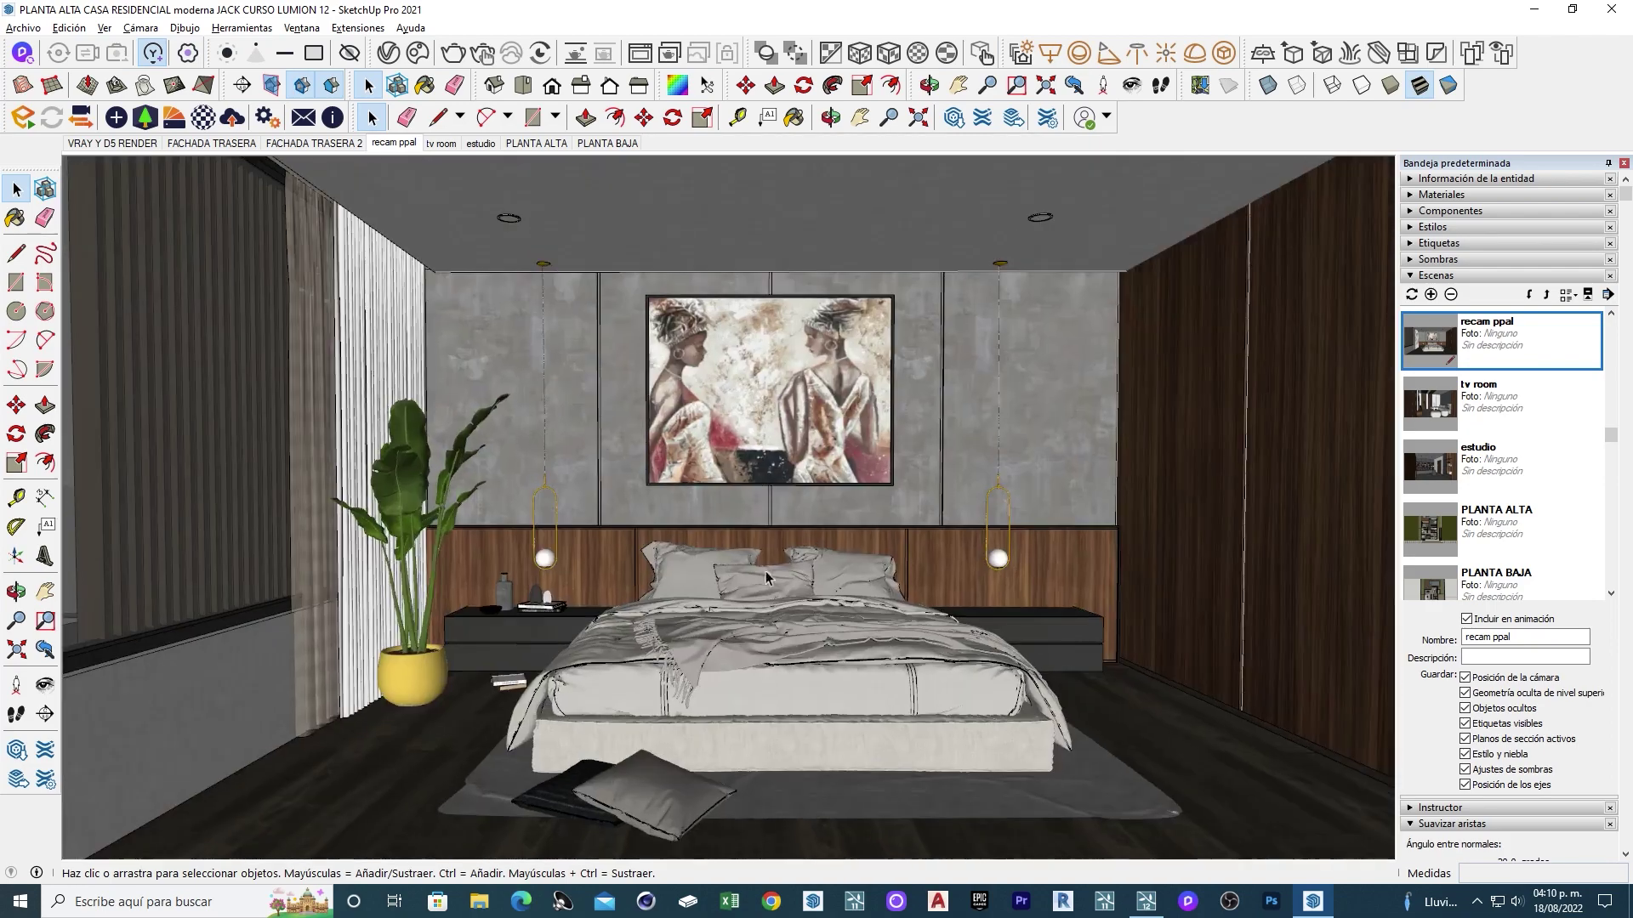
middle_click_drag(921, 628, 891, 596)
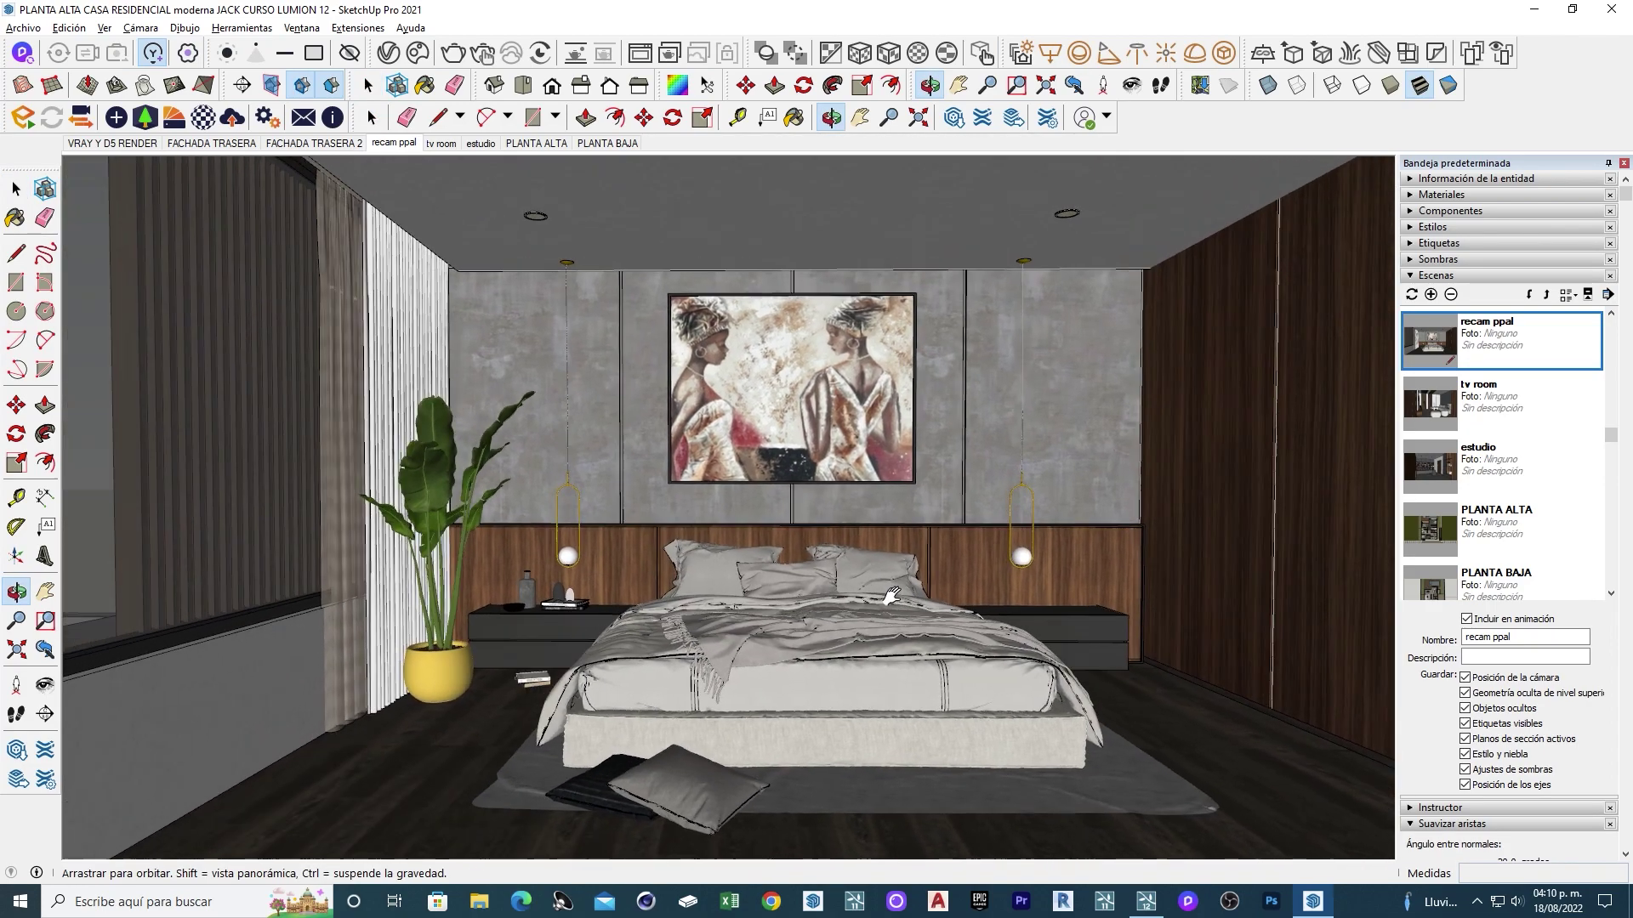
middle_click_drag(710, 563, 705, 537)
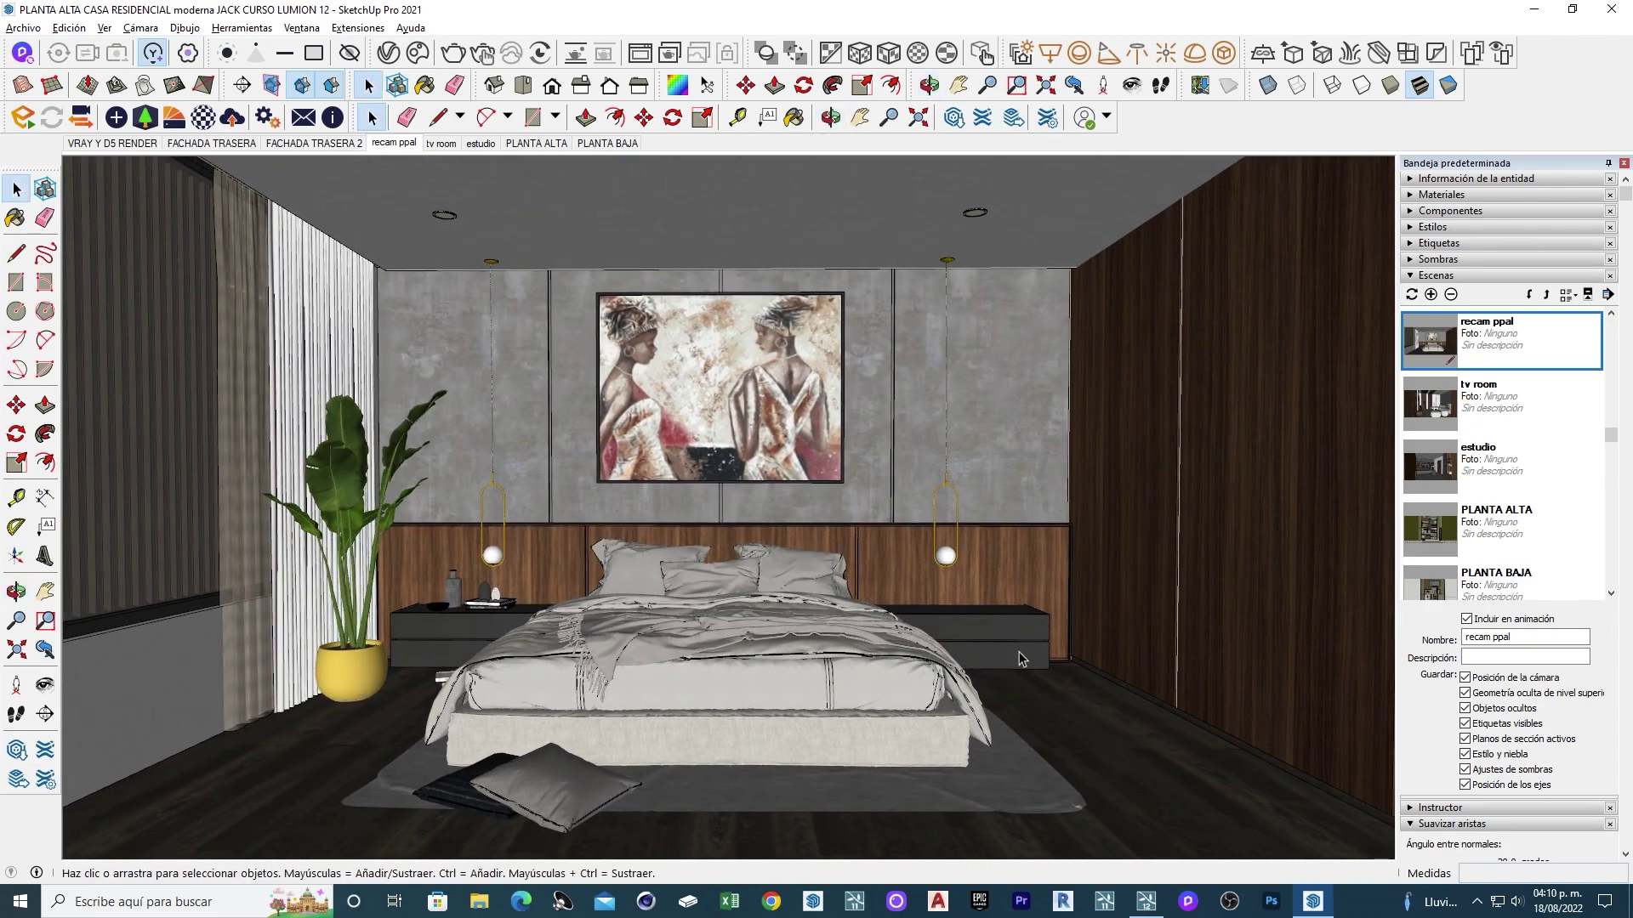
scroll(1239, 675, "up", 5)
scroll(492, 666, "up", 3)
scroll(346, 663, "up", 3)
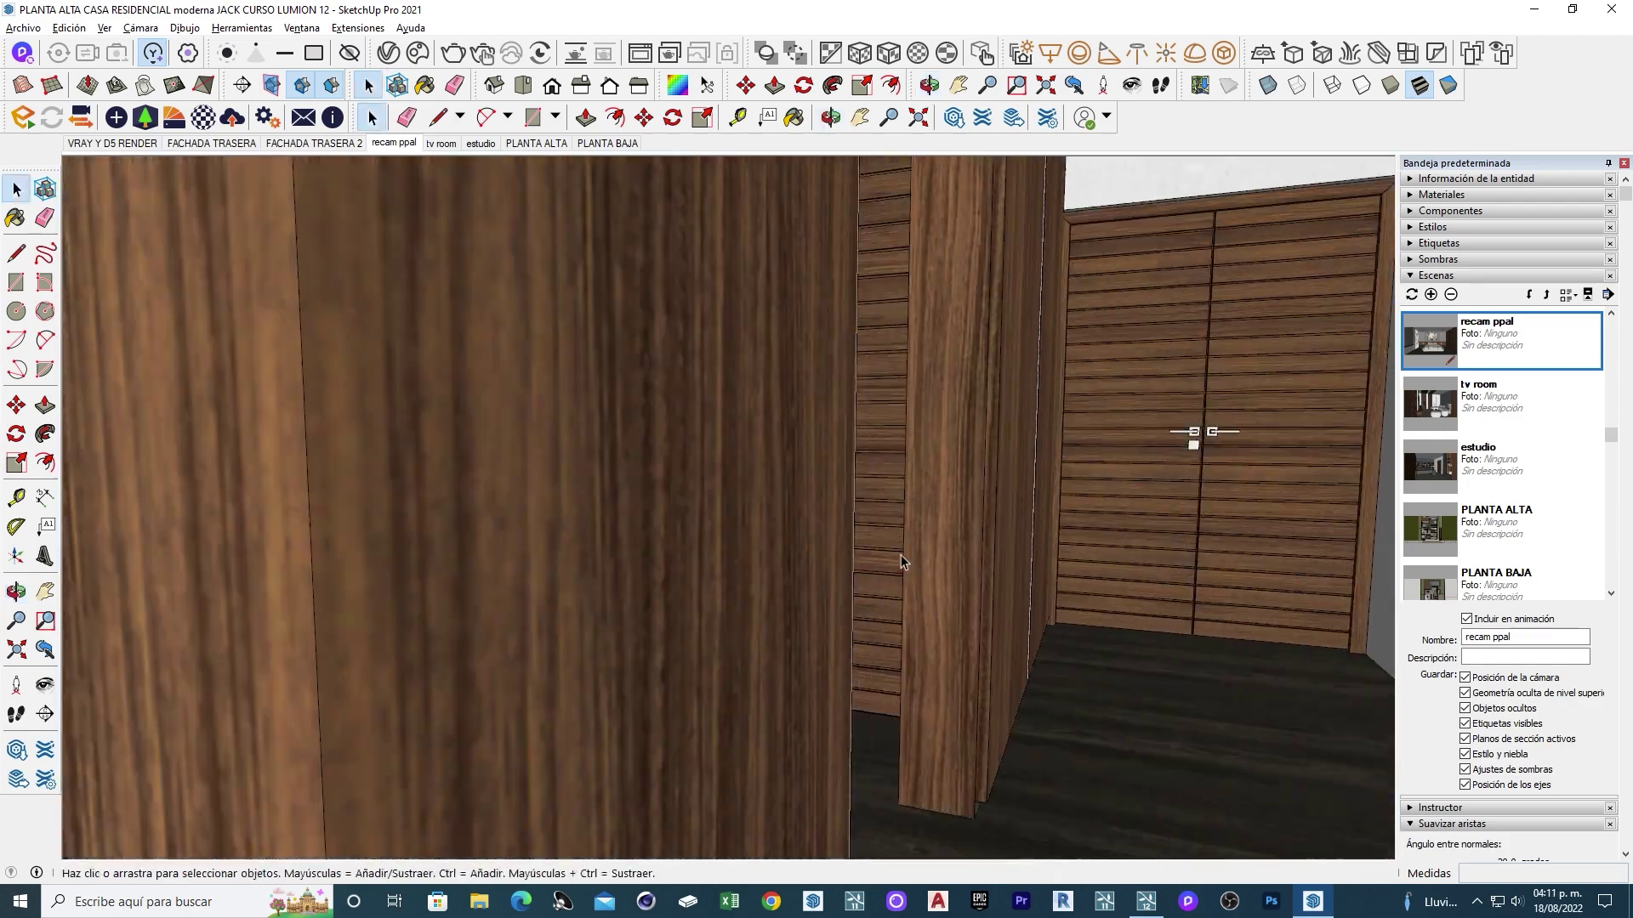
Zoom toward the closet shelves, then orbit to view the toilet and plants.
middle_click_drag(901, 561, 525, 597)
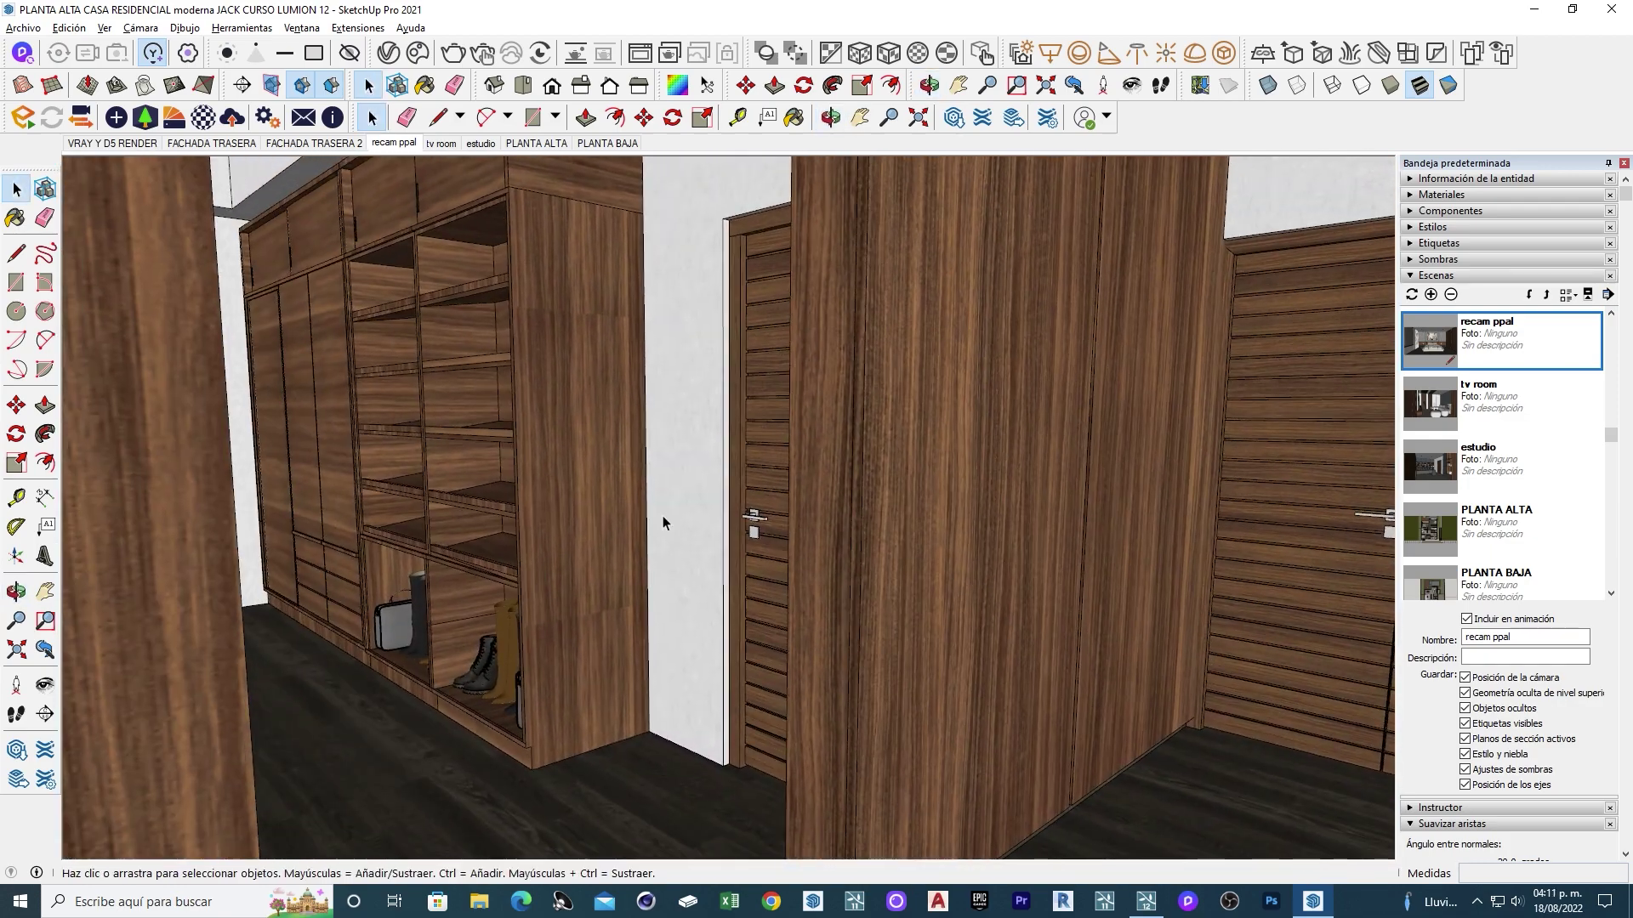
scroll(664, 522, "up", 3)
scroll(620, 536, "up", 3)
scroll(459, 511, "up", 3)
scroll(844, 585, "up", 3)
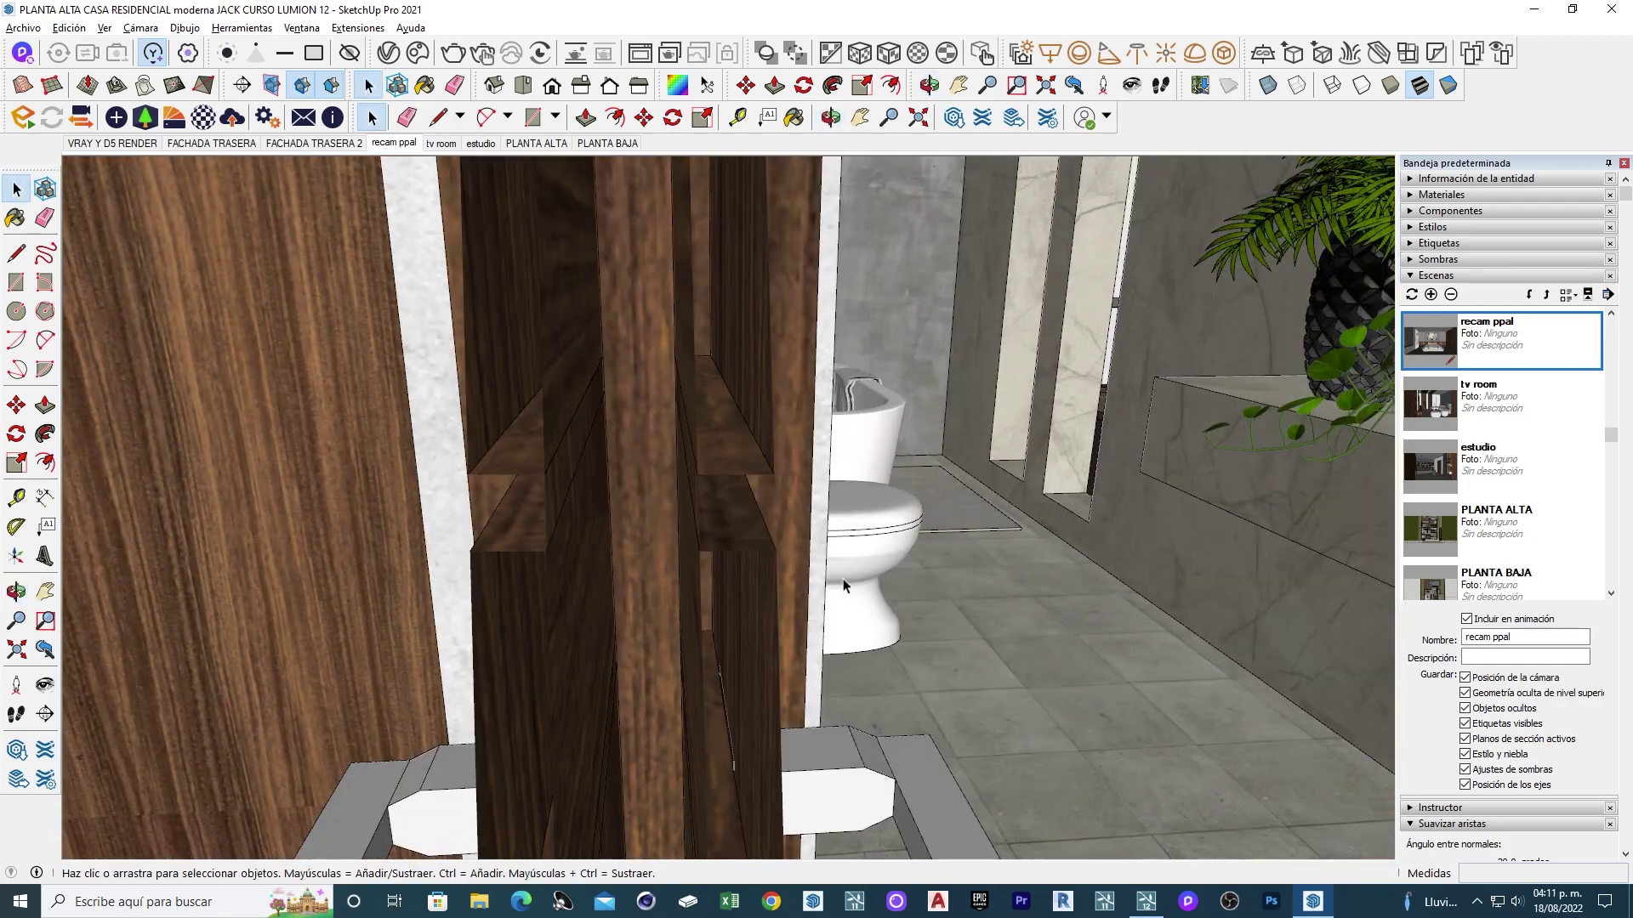
scroll(844, 585, "up", 3)
middle_click_drag(765, 511, 583, 343)
scroll(583, 343, "up", 2)
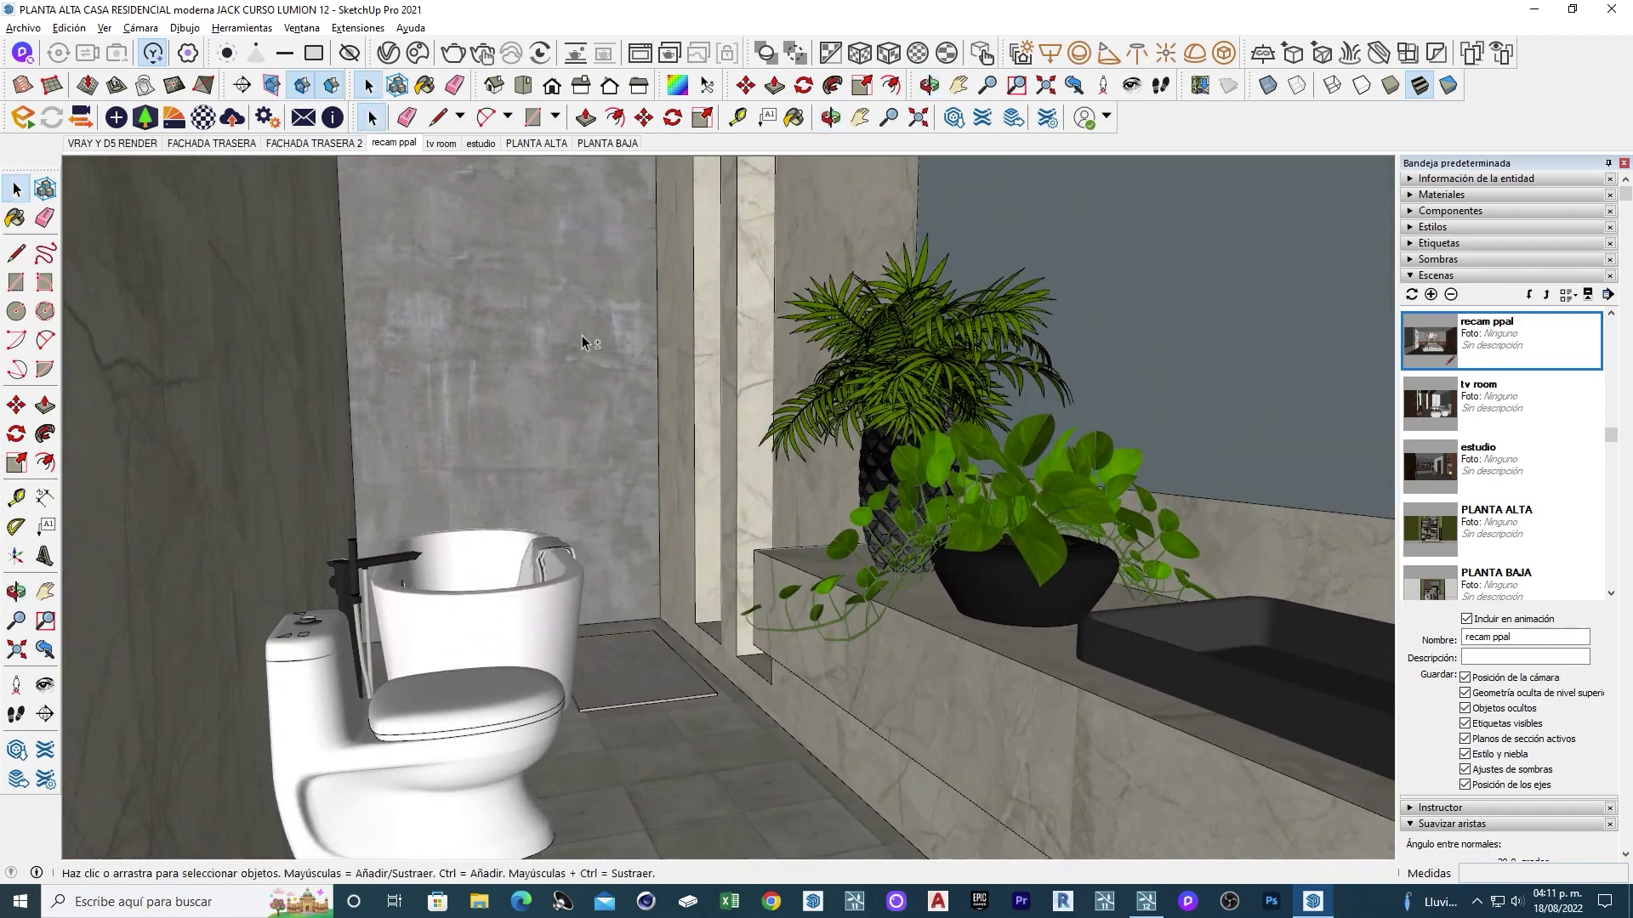
scroll(722, 697, "down", 3)
scroll(735, 663, "down", 2)
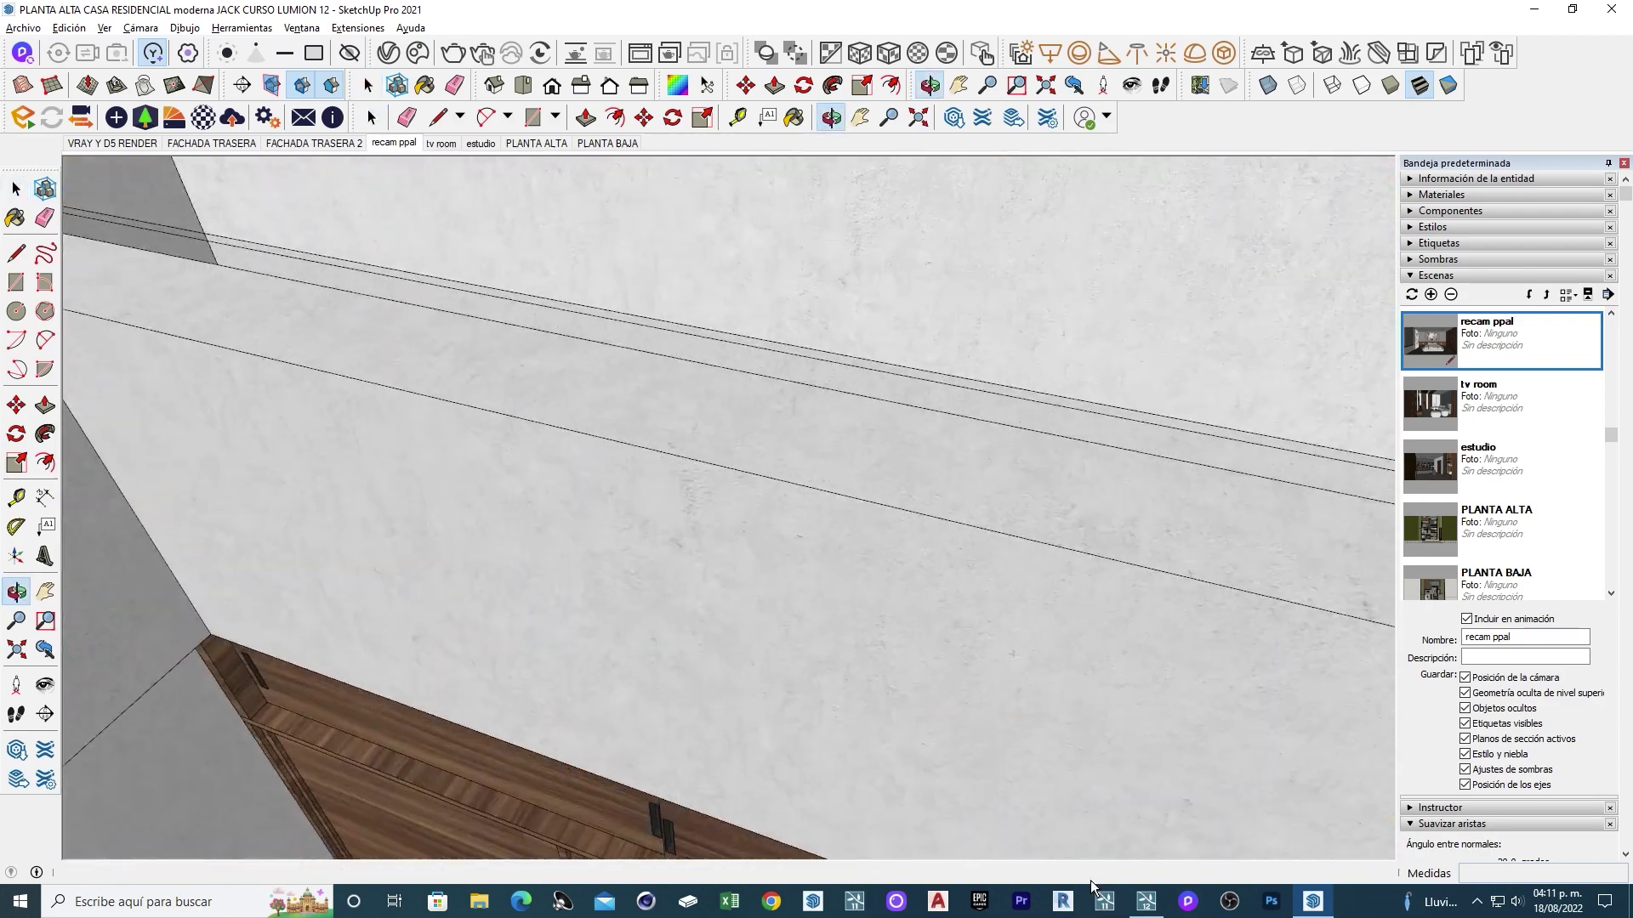
scroll(752, 624, "down", 2)
Orbit above the wooden closet and roof, ending on a floor-level interior view.
middle_click_drag(752, 624, 951, 471)
scroll(950, 471, "down", 5)
middle_click_drag(383, 638, 641, 437)
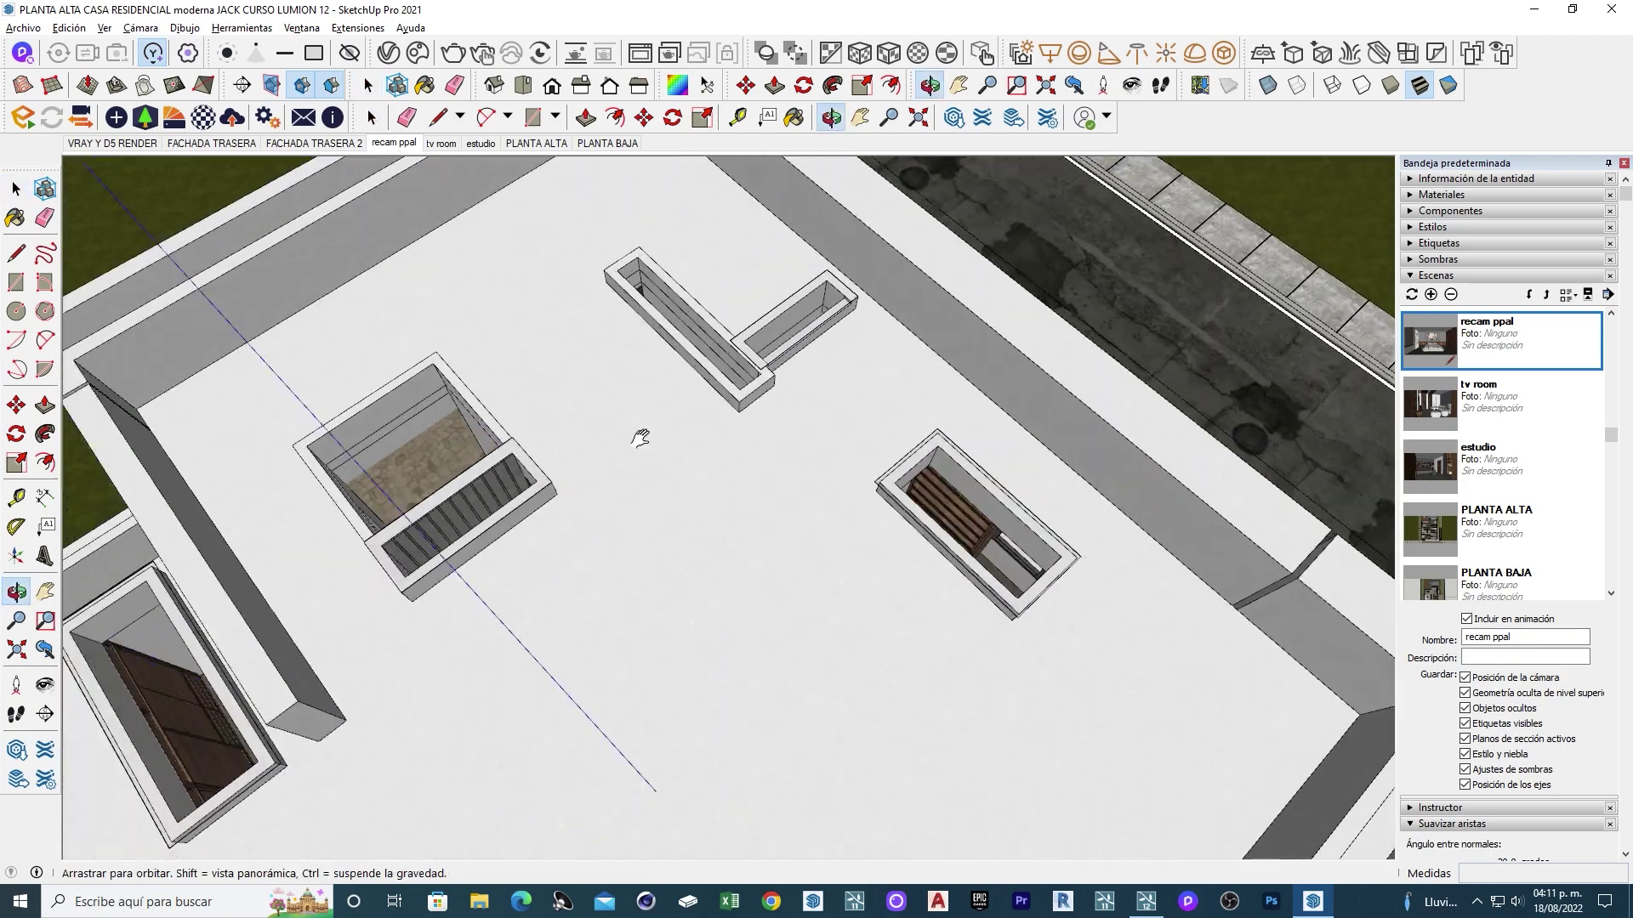
scroll(641, 437, "up", 2)
scroll(404, 521, "down", 2)
mouse_move(404, 521)
middle_mouse_down()
mouse_move(665, 446)
mouse_move(805, 551)
middle_mouse_up()
scroll(601, 436, "up", 3)
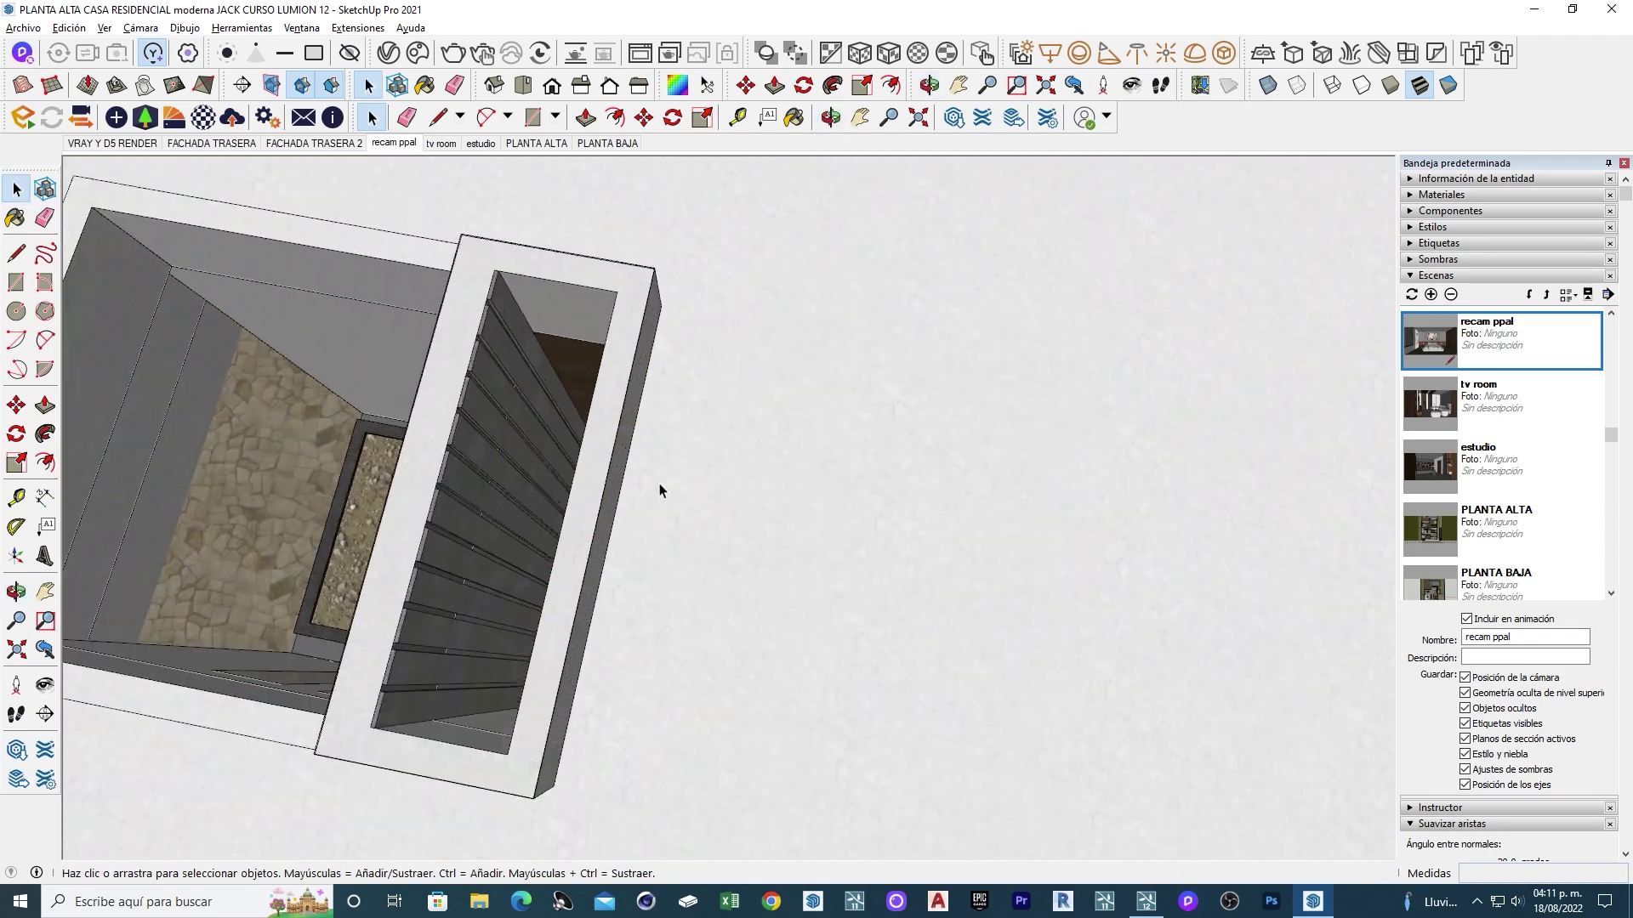
scroll(660, 484, "up", 3)
mouse_move(660, 485)
middle_mouse_down()
mouse_move(120, 273)
mouse_move(583, 4)
mouse_move(595, 510)
mouse_move(616, 632)
mouse_move(647, 629)
mouse_move(441, 592)
mouse_move(951, 434)
mouse_move(522, 533)
mouse_move(510, 385)
middle_mouse_up()
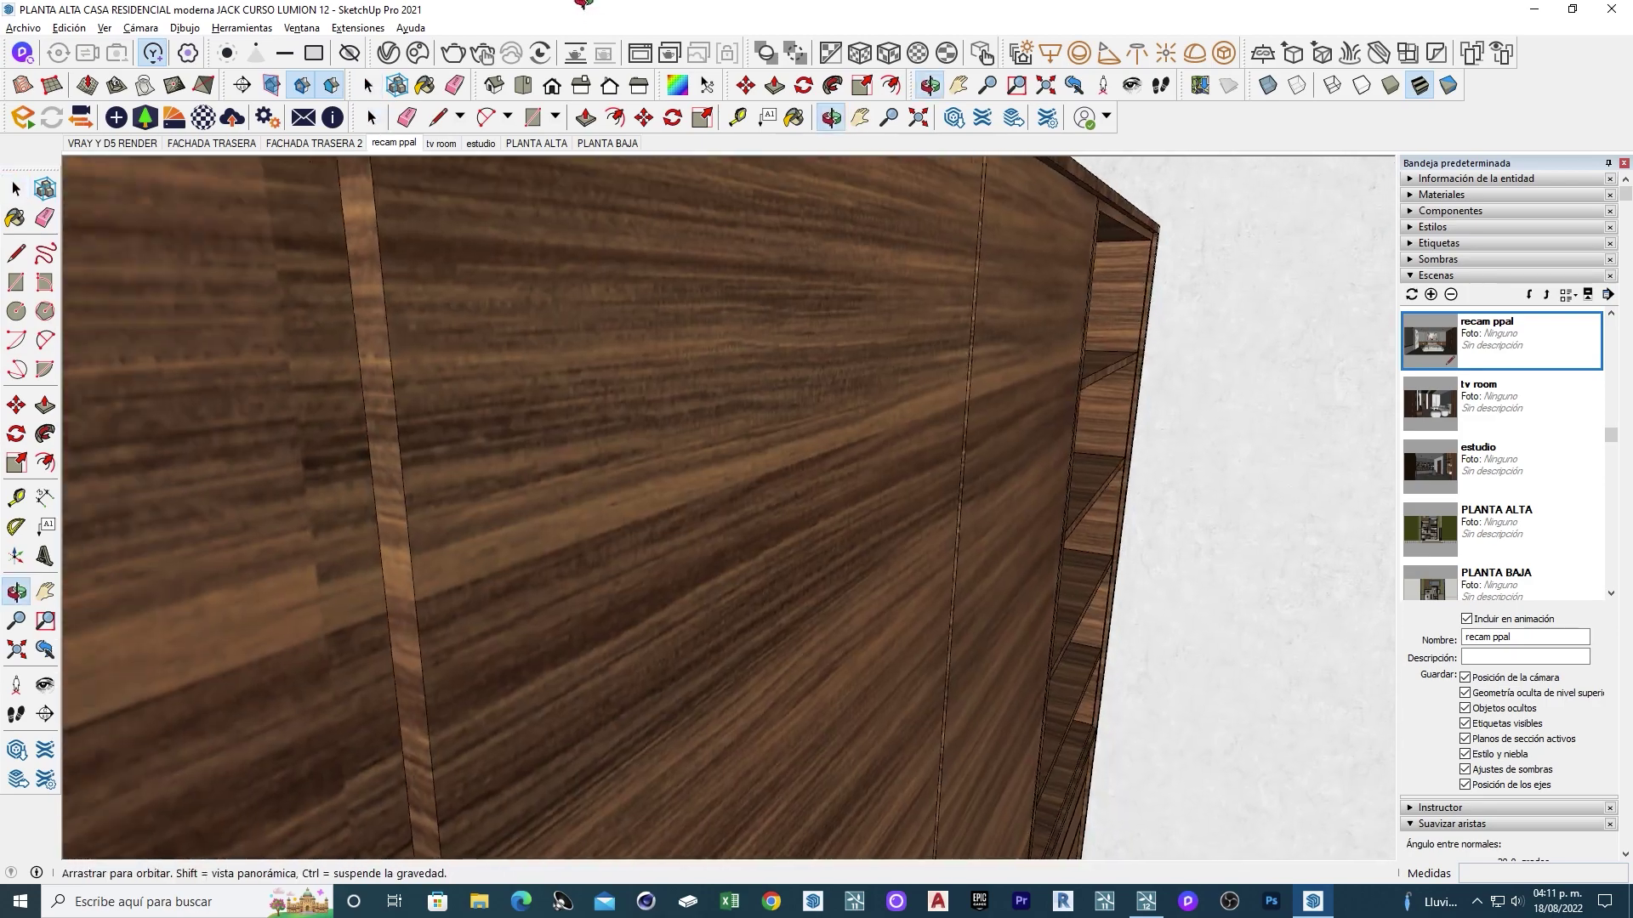
scroll(595, 511, "down", 3)
scroll(646, 629, "up", 5)
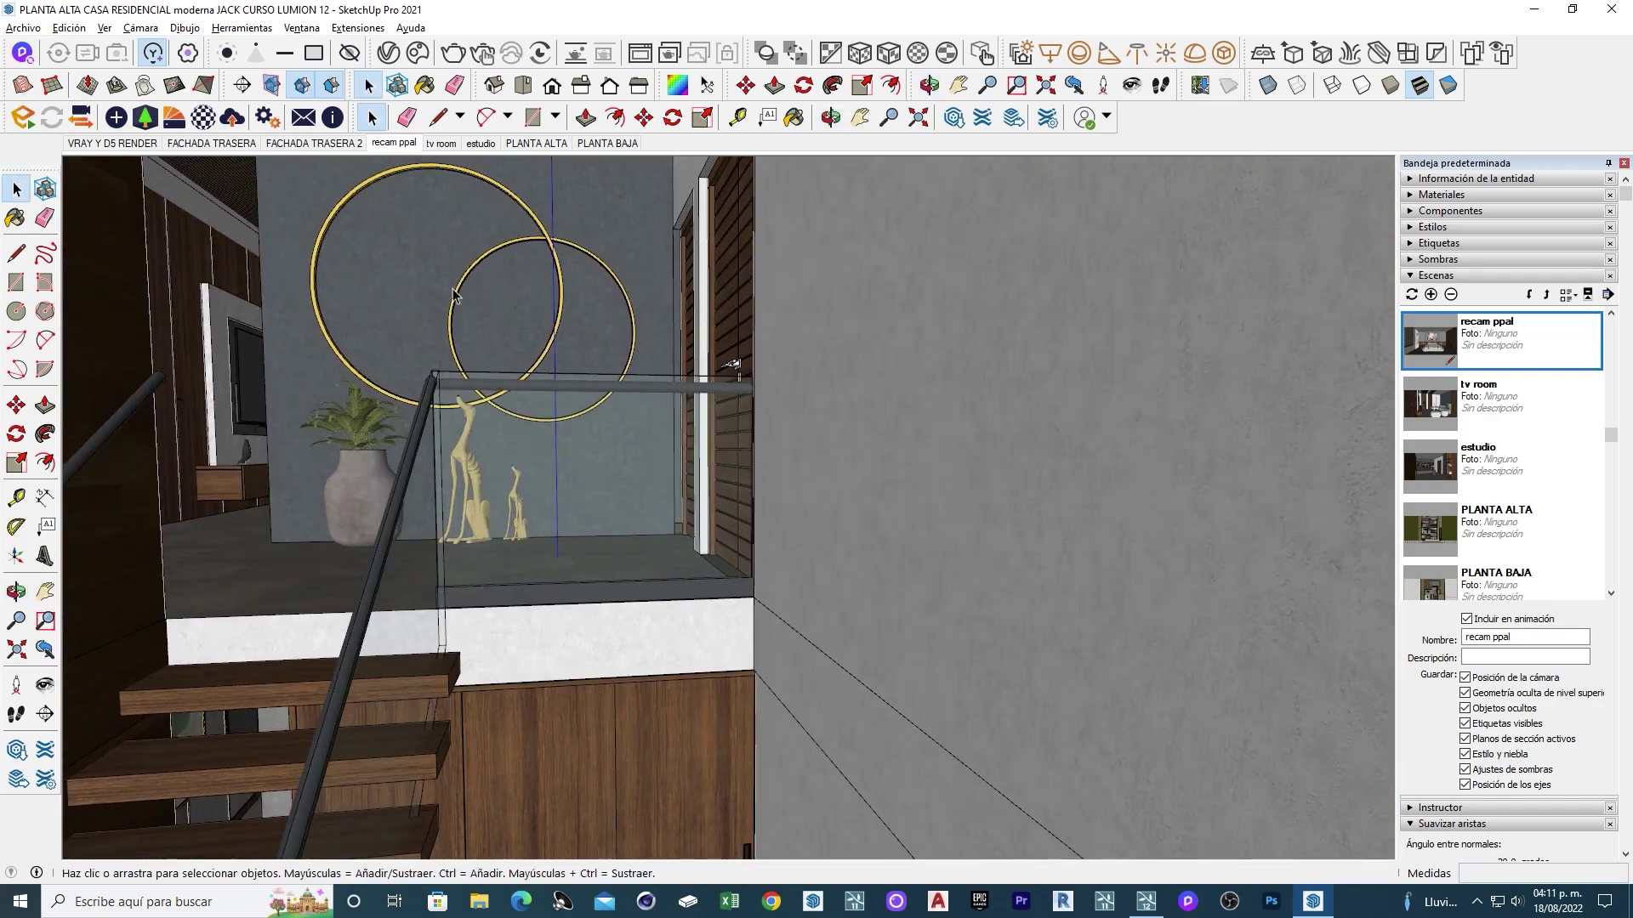
mouse_move(454, 295)
middle_mouse_down()
mouse_move(638, 400)
mouse_move(476, 548)
mouse_move(600, 559)
middle_mouse_up()
scroll(645, 405, "down", 2)
middle_click_drag(649, 432, 601, 457)
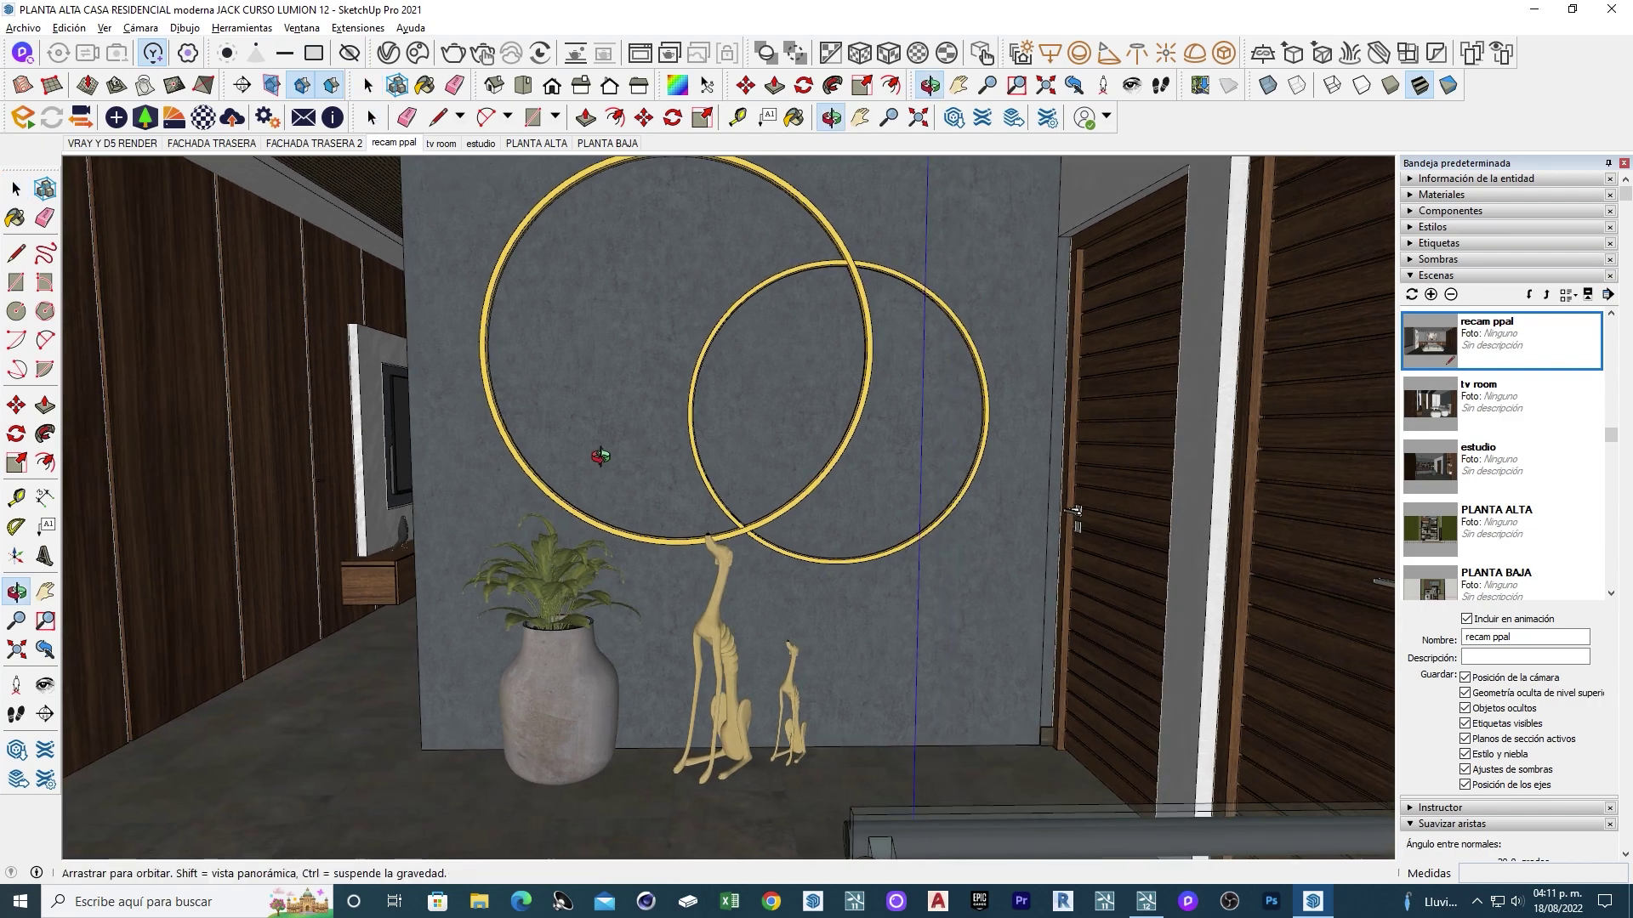
mouse_move(769, 547)
middle_mouse_down("shift")
mouse_move(963, 655)
mouse_move(842, 587)
middle_mouse_up("shift")
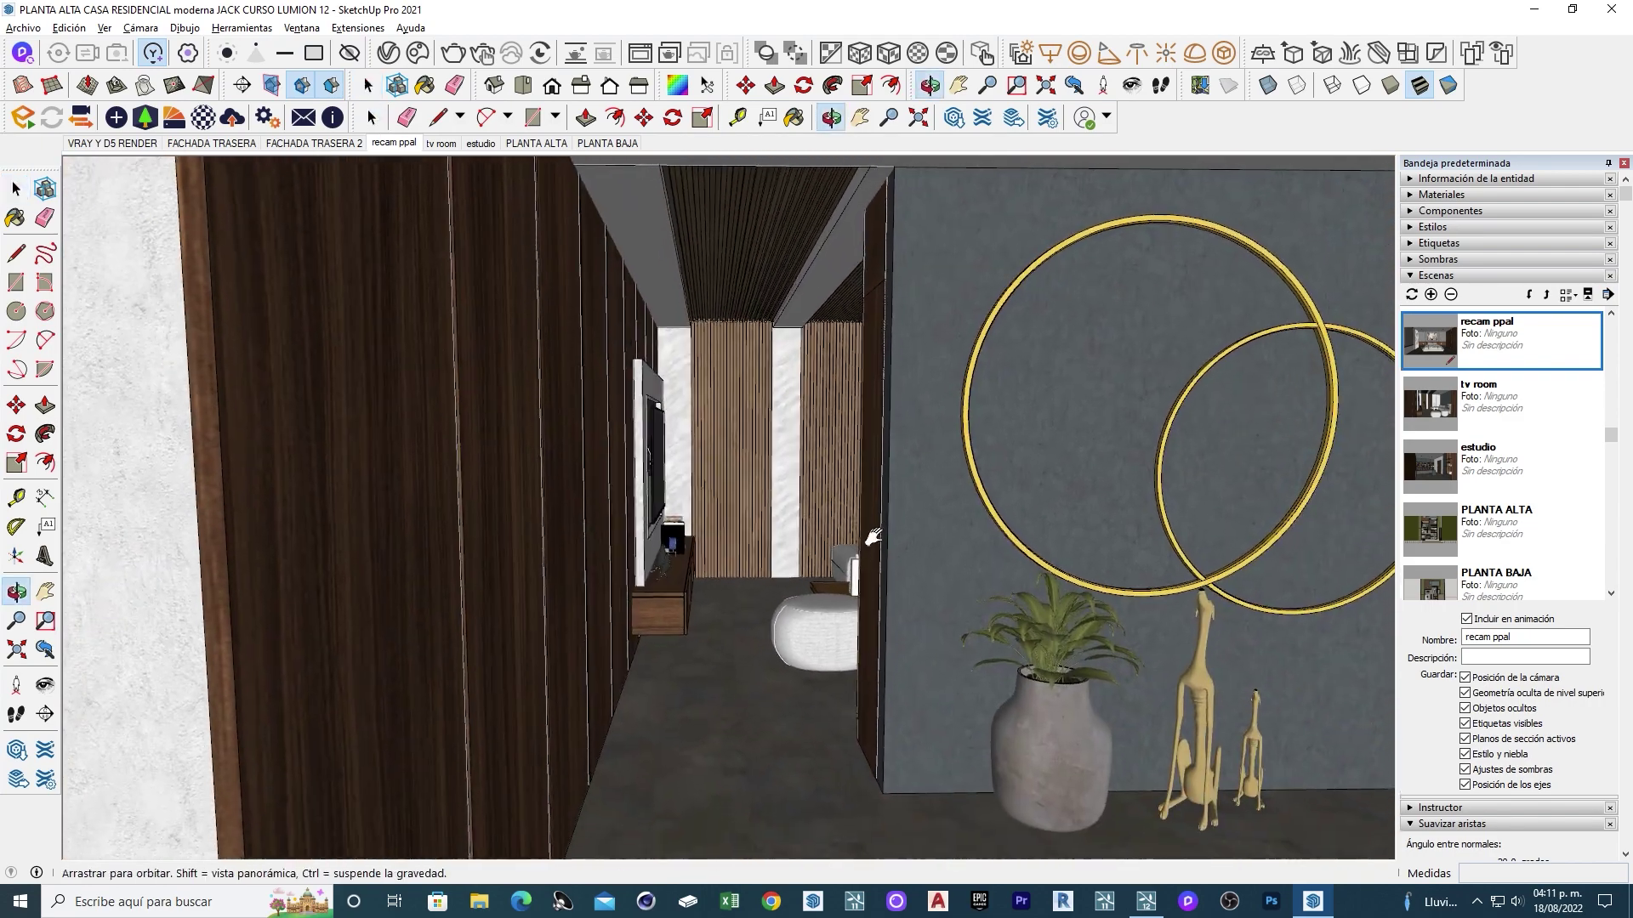
scroll(832, 578, "up", 3)
scroll(831, 578, "up", 2)
scroll(831, 578, "down", 2)
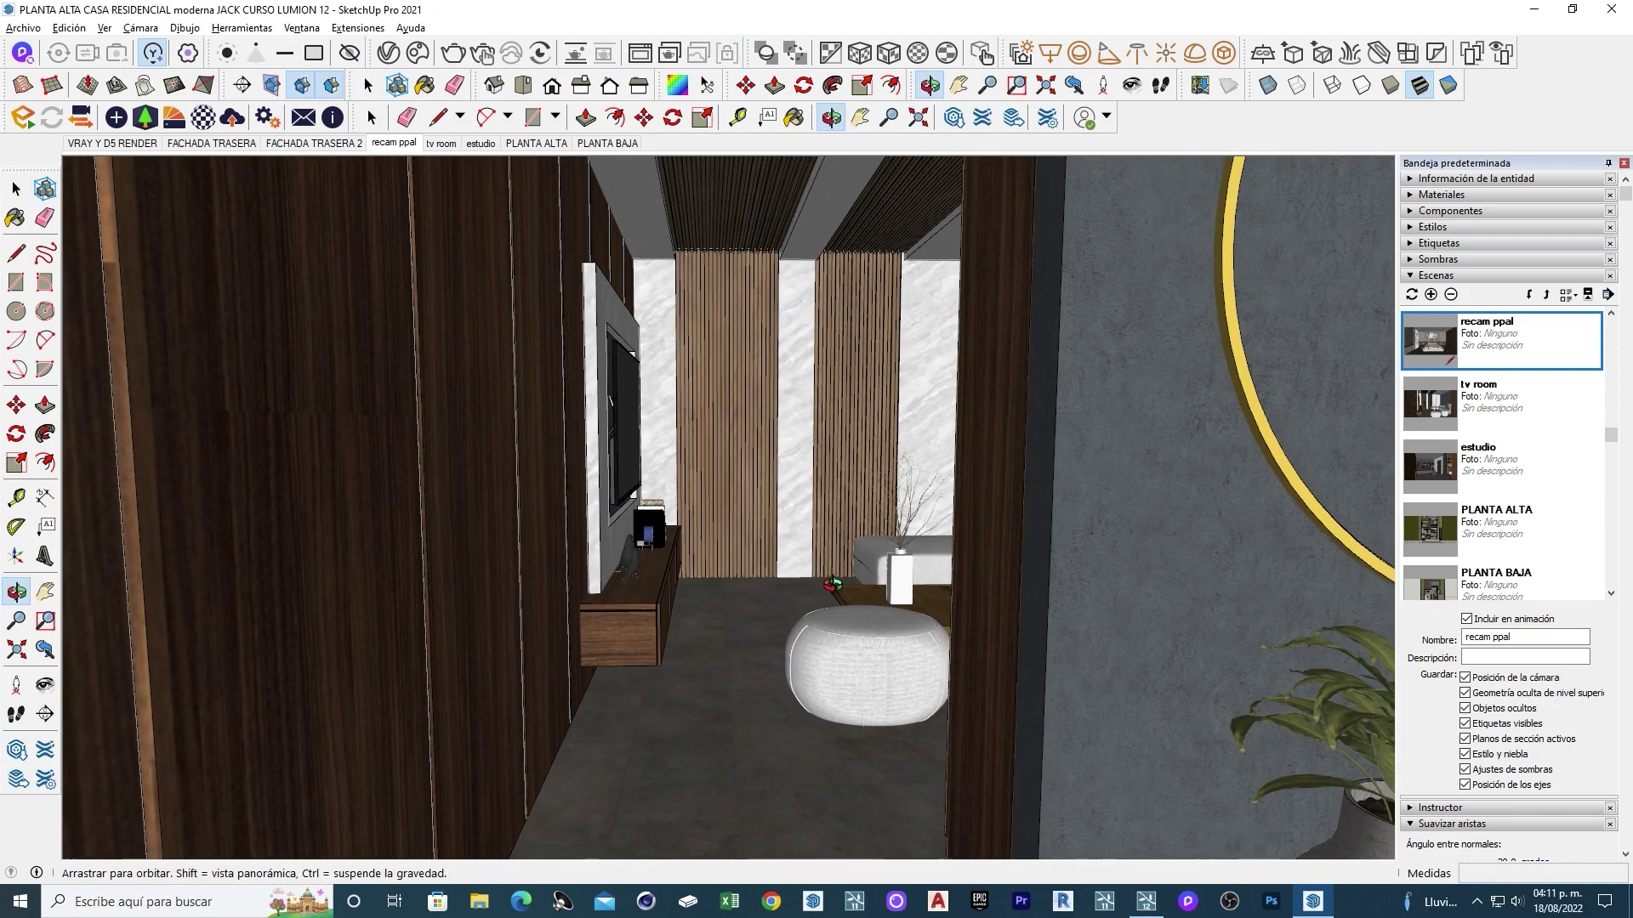
scroll(831, 578, "up", 2)
mouse_move(832, 578)
middle_mouse_down()
mouse_move(843, 441)
mouse_move(908, 408)
middle_mouse_up()
scroll(843, 441, "up", 2)
scroll(843, 441, "up", 2)
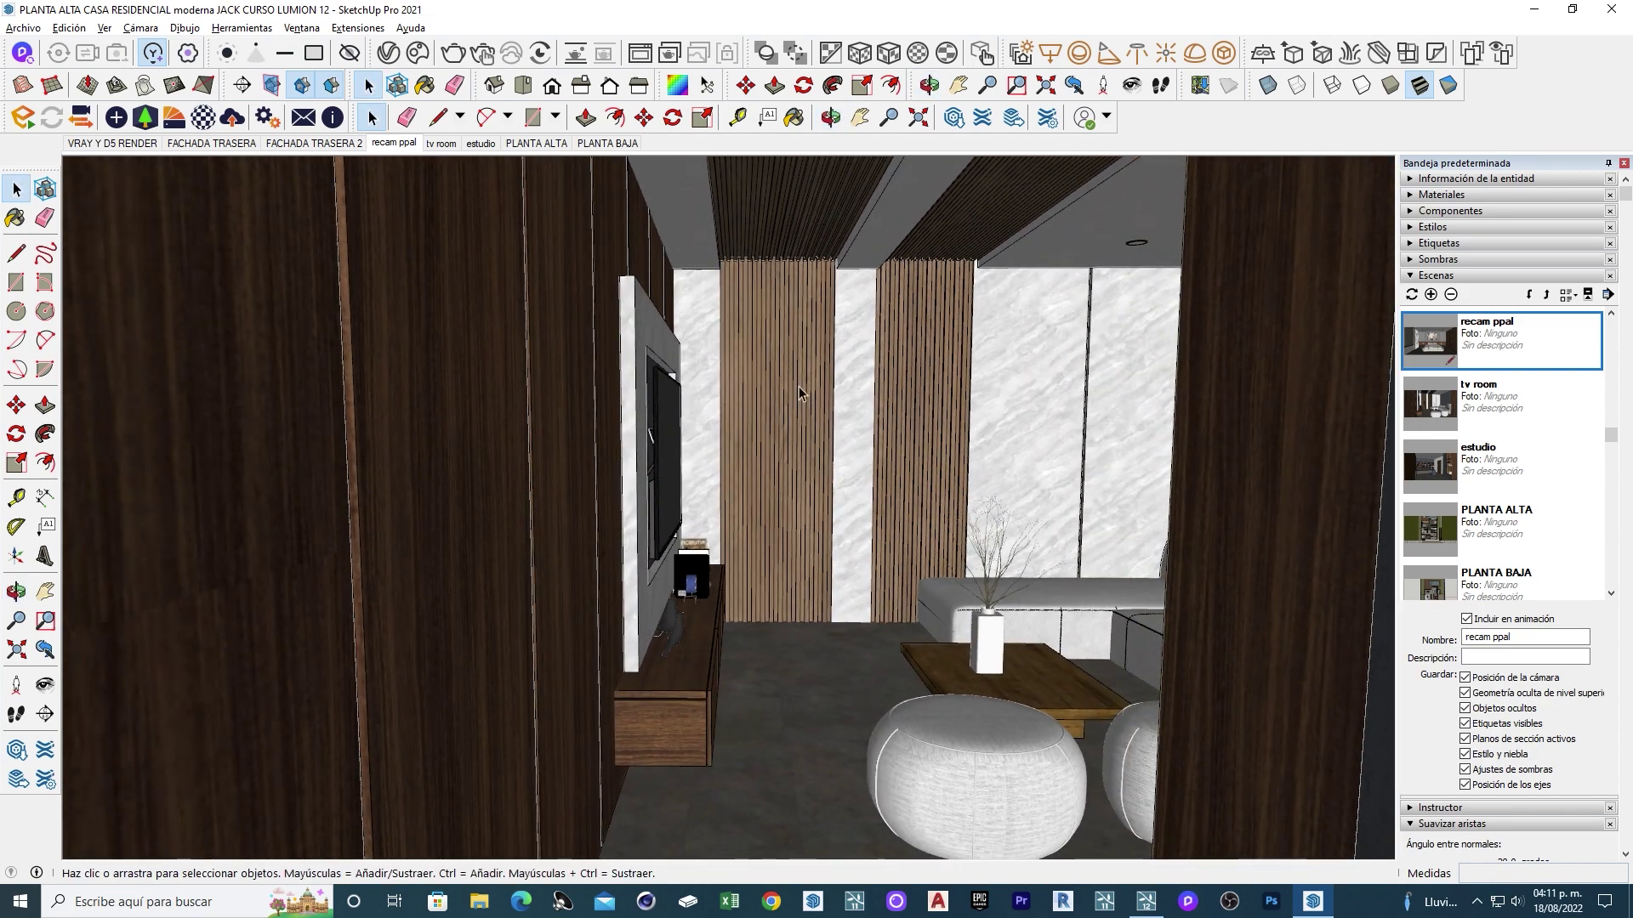
scroll(808, 405, "down", 3)
key("space")
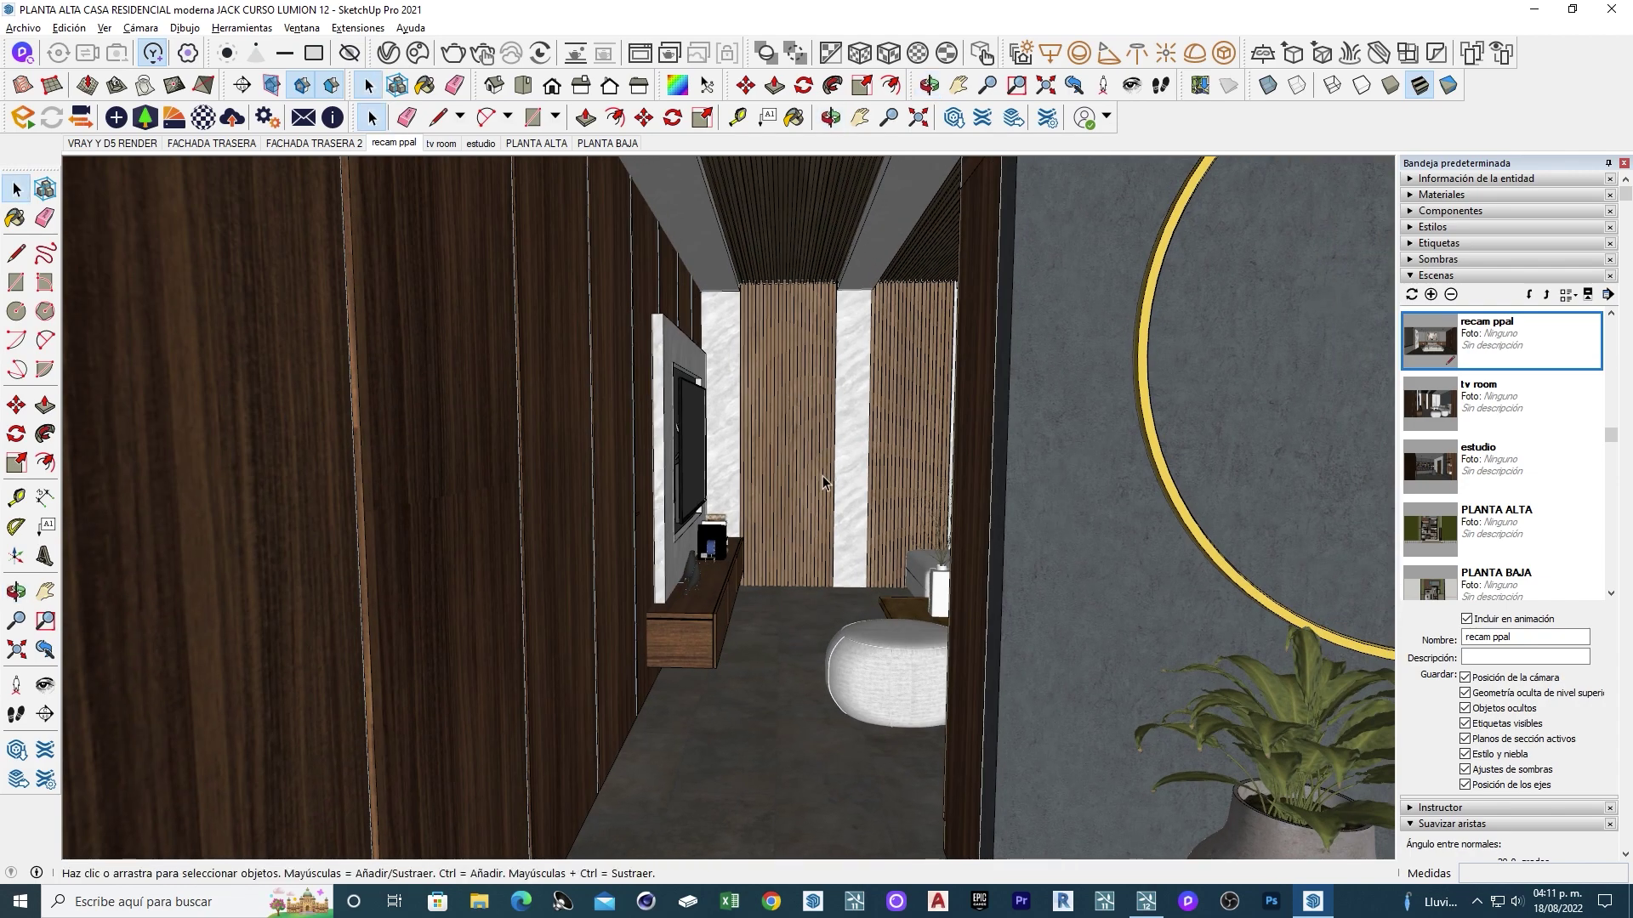
scroll(814, 495, "up", 3)
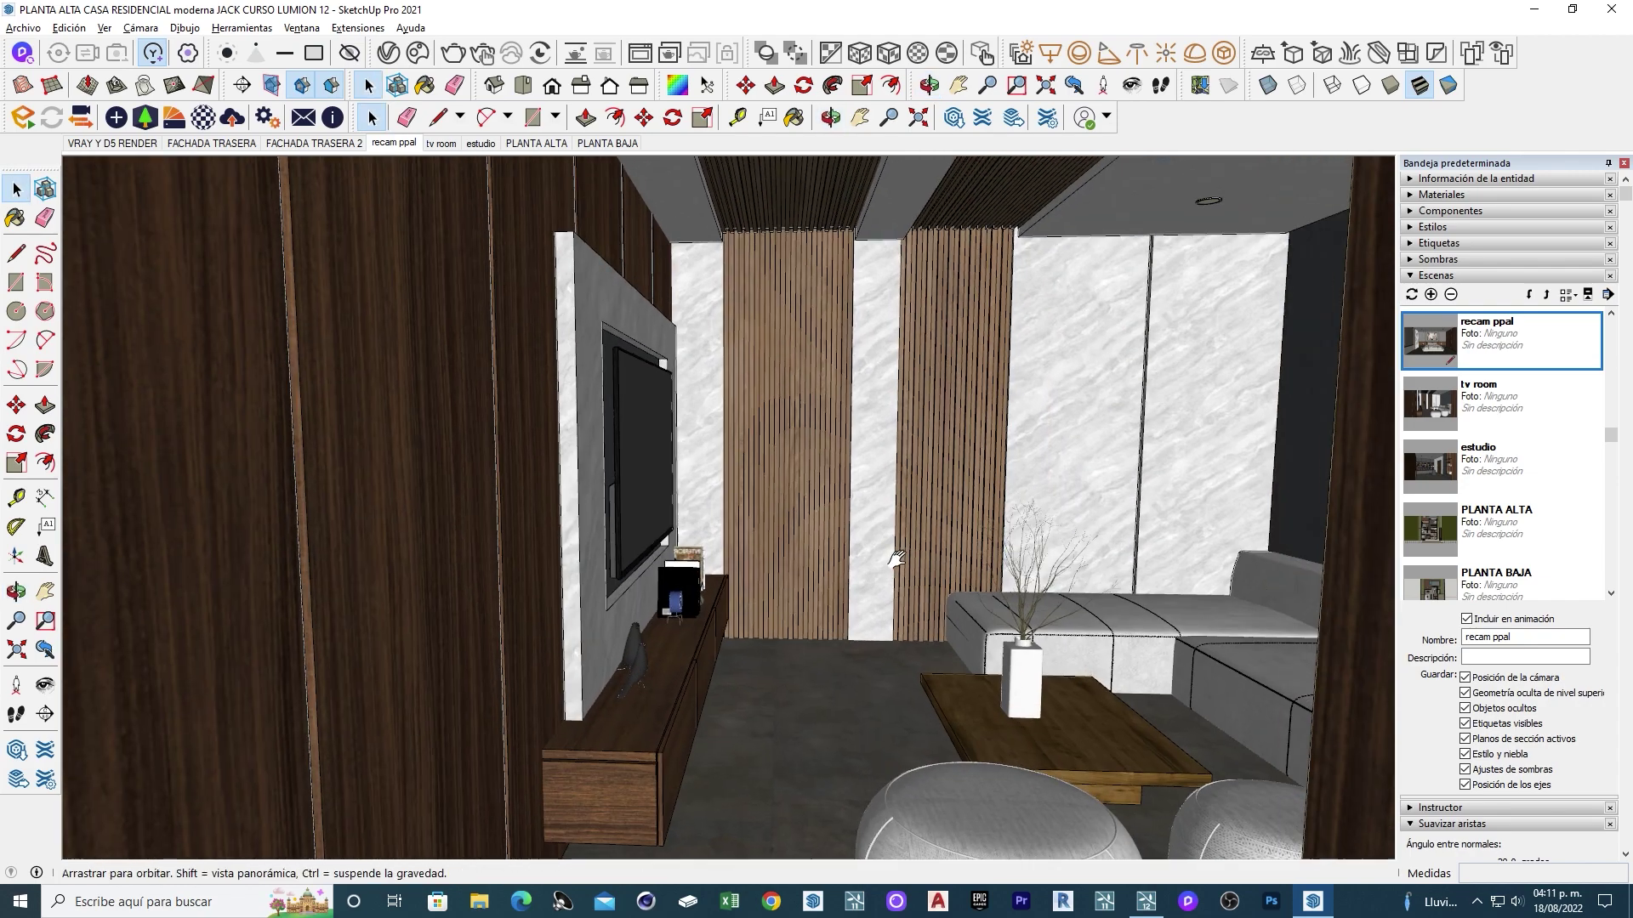
mouse_move(735, 627)
middle_mouse_down()
mouse_move(646, 621)
mouse_move(787, 632)
mouse_move(910, 763)
mouse_move(978, 623)
mouse_move(898, 619)
mouse_move(1204, 349)
middle_mouse_up()
scroll(647, 621, "up", 3)
key("space")
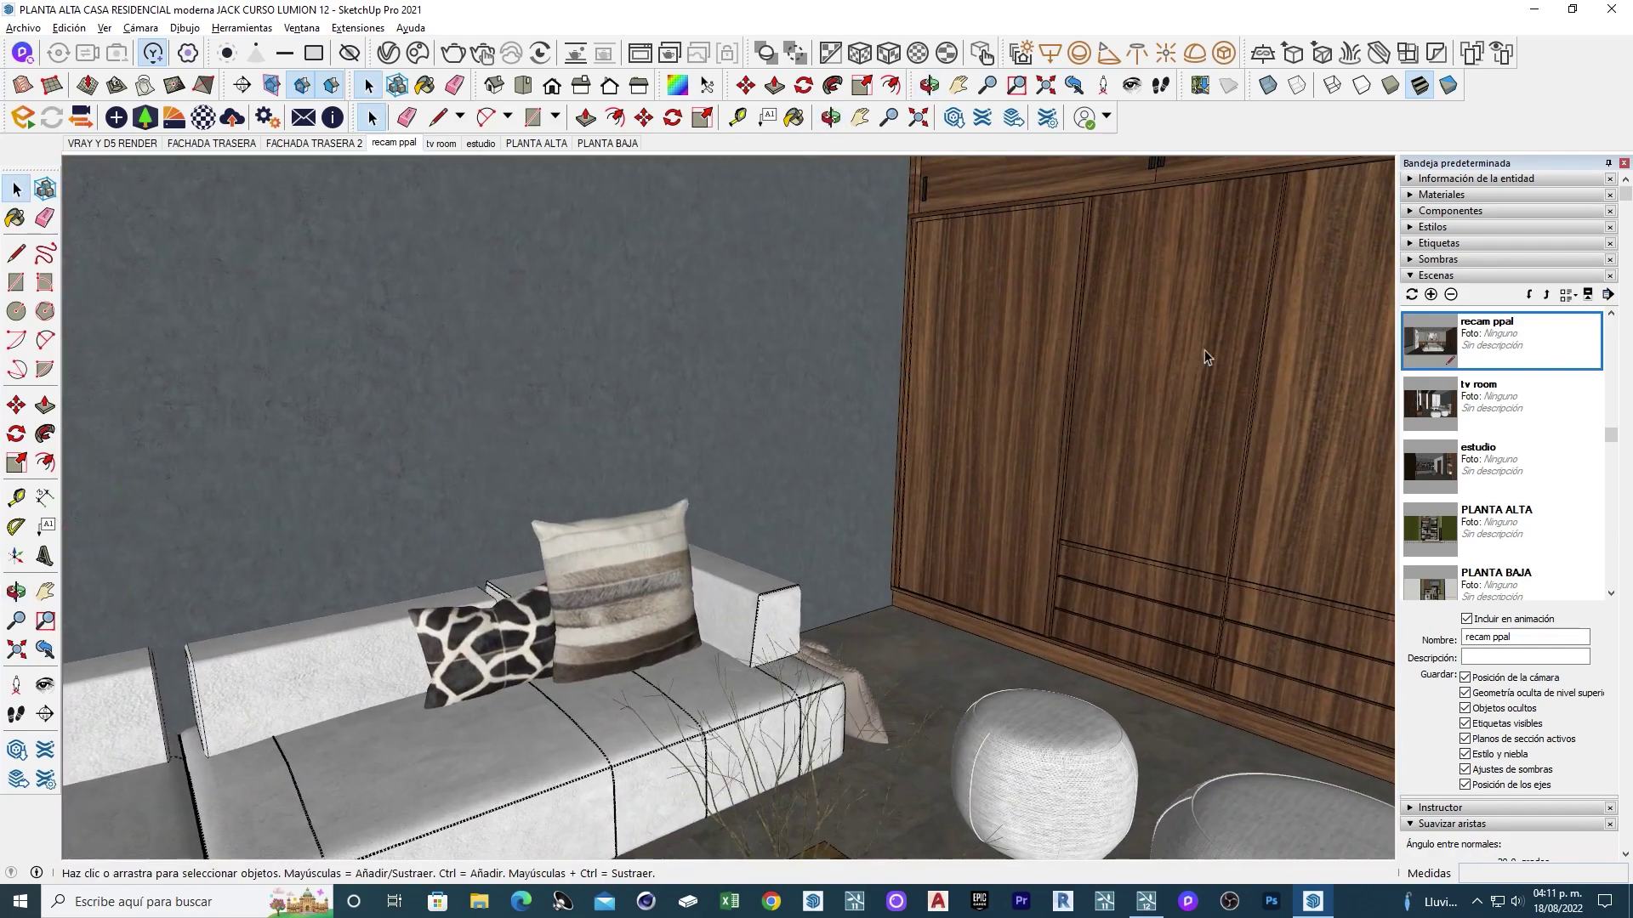
mouse_move(1199, 415)
middle_mouse_down()
mouse_move(1133, 663)
mouse_move(829, 446)
mouse_move(783, 698)
middle_mouse_up()
Orbit from the bedroom wardrobe toward the wooden panel wall.
scroll(816, 596, "up", 5)
scroll(829, 546, "up", 3)
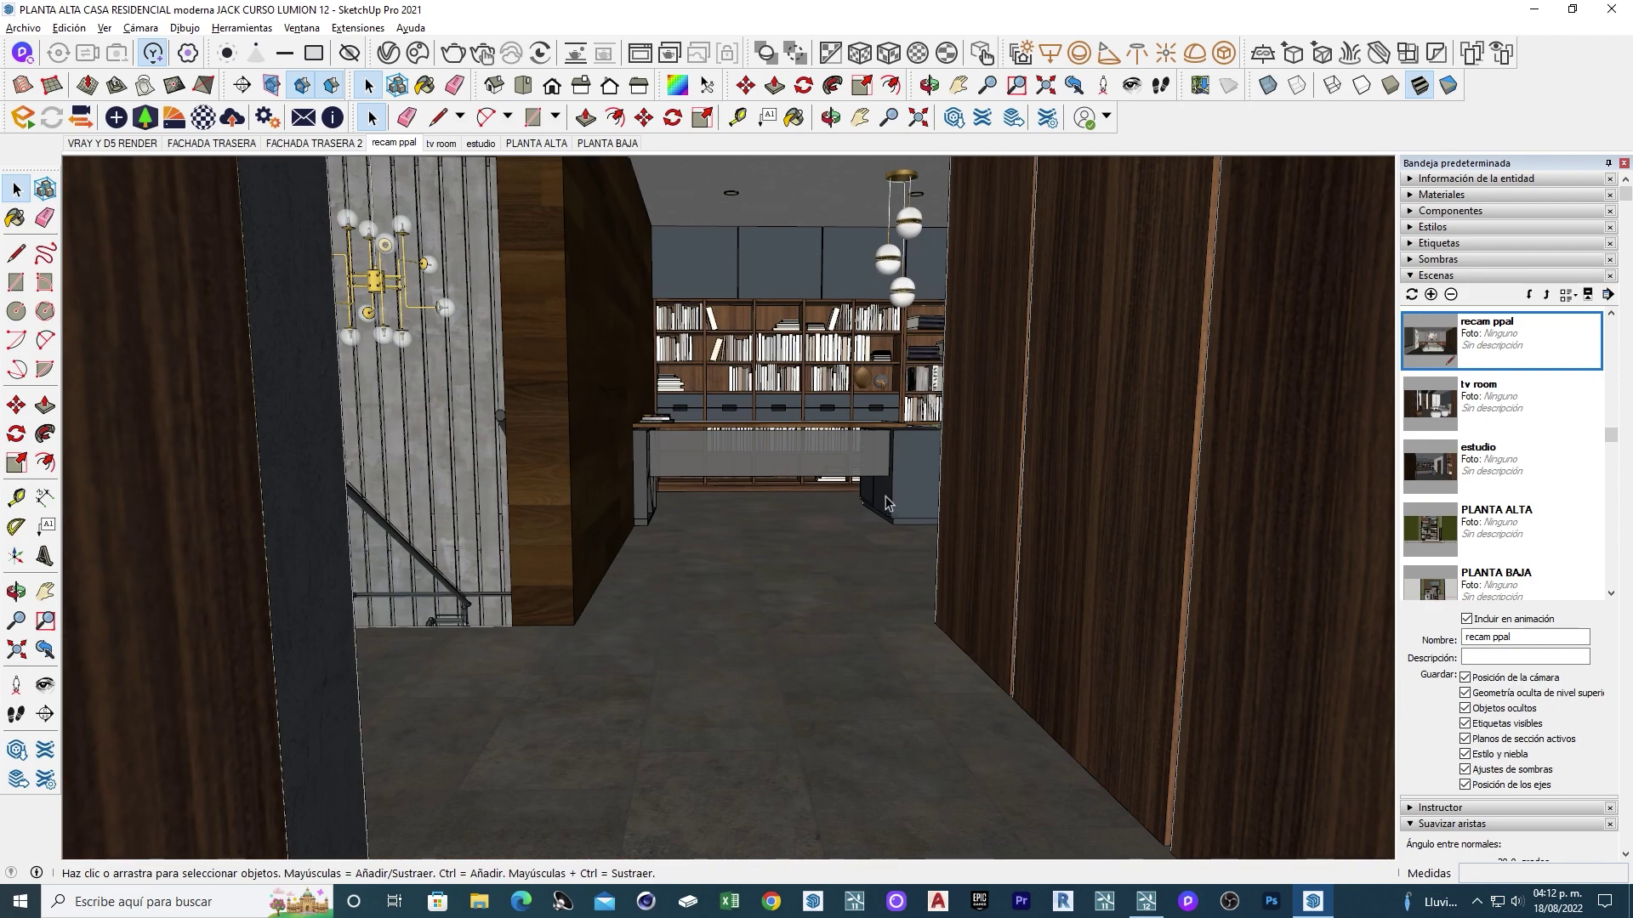
scroll(829, 545, "up", 3)
scroll(829, 546, "down", 5)
mouse_move(864, 620)
middle_mouse_down()
mouse_move(1083, 583)
mouse_move(937, 590)
middle_mouse_up()
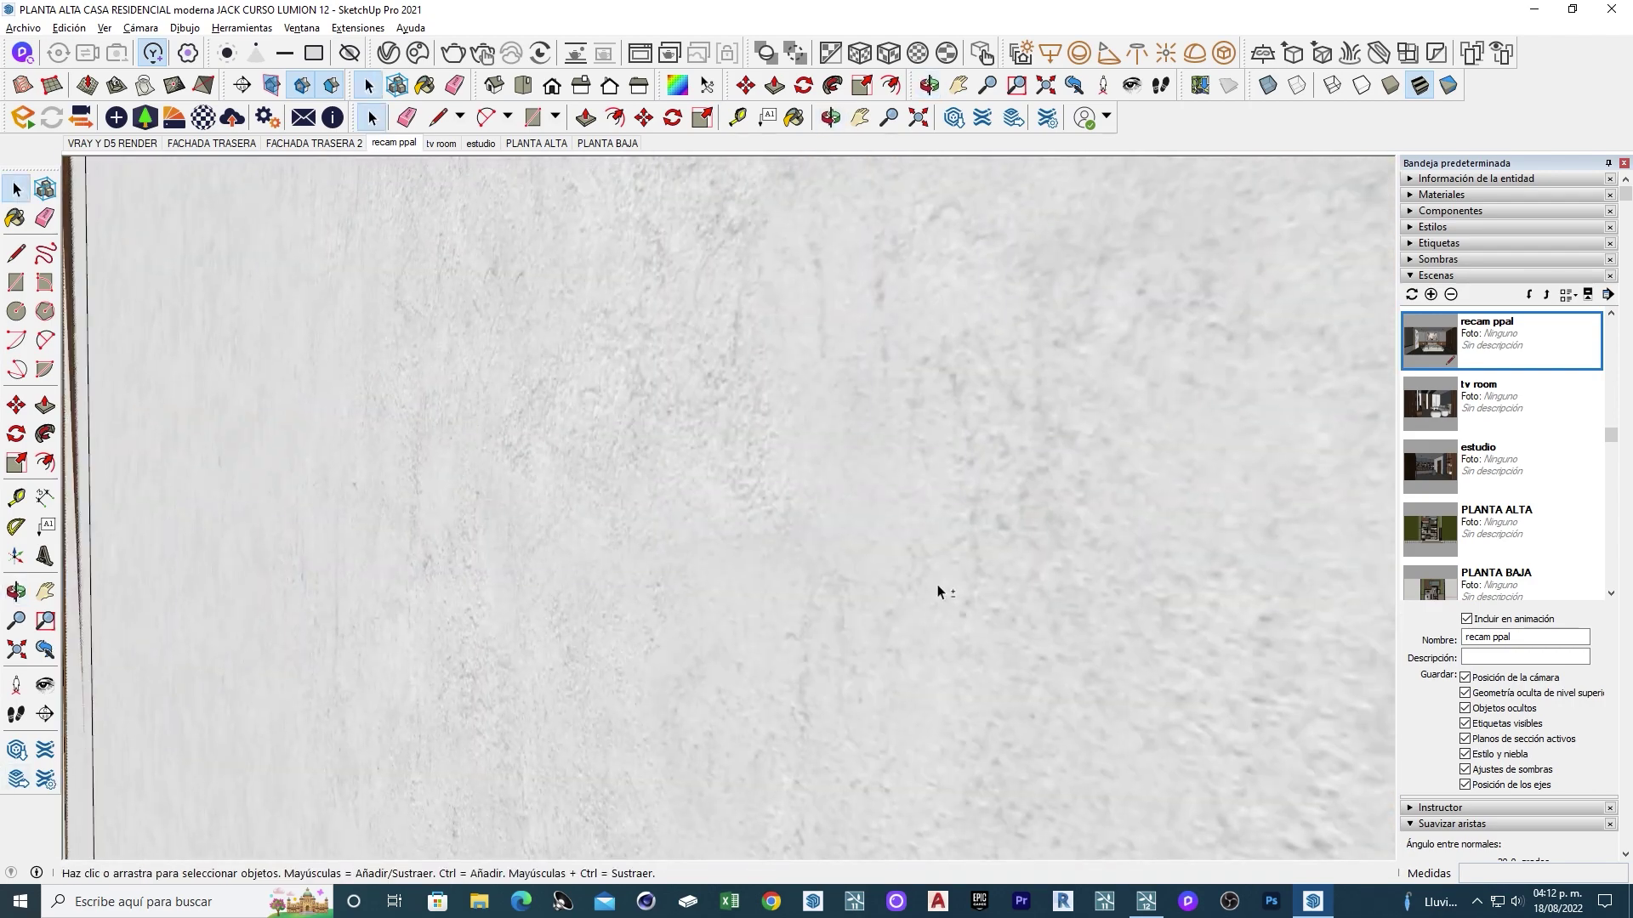
scroll(1244, 561, "down", 3)
mouse_move(1244, 561)
middle_mouse_down()
mouse_move(936, 568)
mouse_move(874, 520)
mouse_move(578, 566)
mouse_move(488, 584)
mouse_move(398, 687)
mouse_move(423, 634)
mouse_move(547, 725)
mouse_move(273, 729)
mouse_move(617, 696)
mouse_move(674, 667)
mouse_move(634, 773)
middle_mouse_up()
Get a close look at the desk, shelves and bookshelf head-on.
scroll(641, 667, "up", 3)
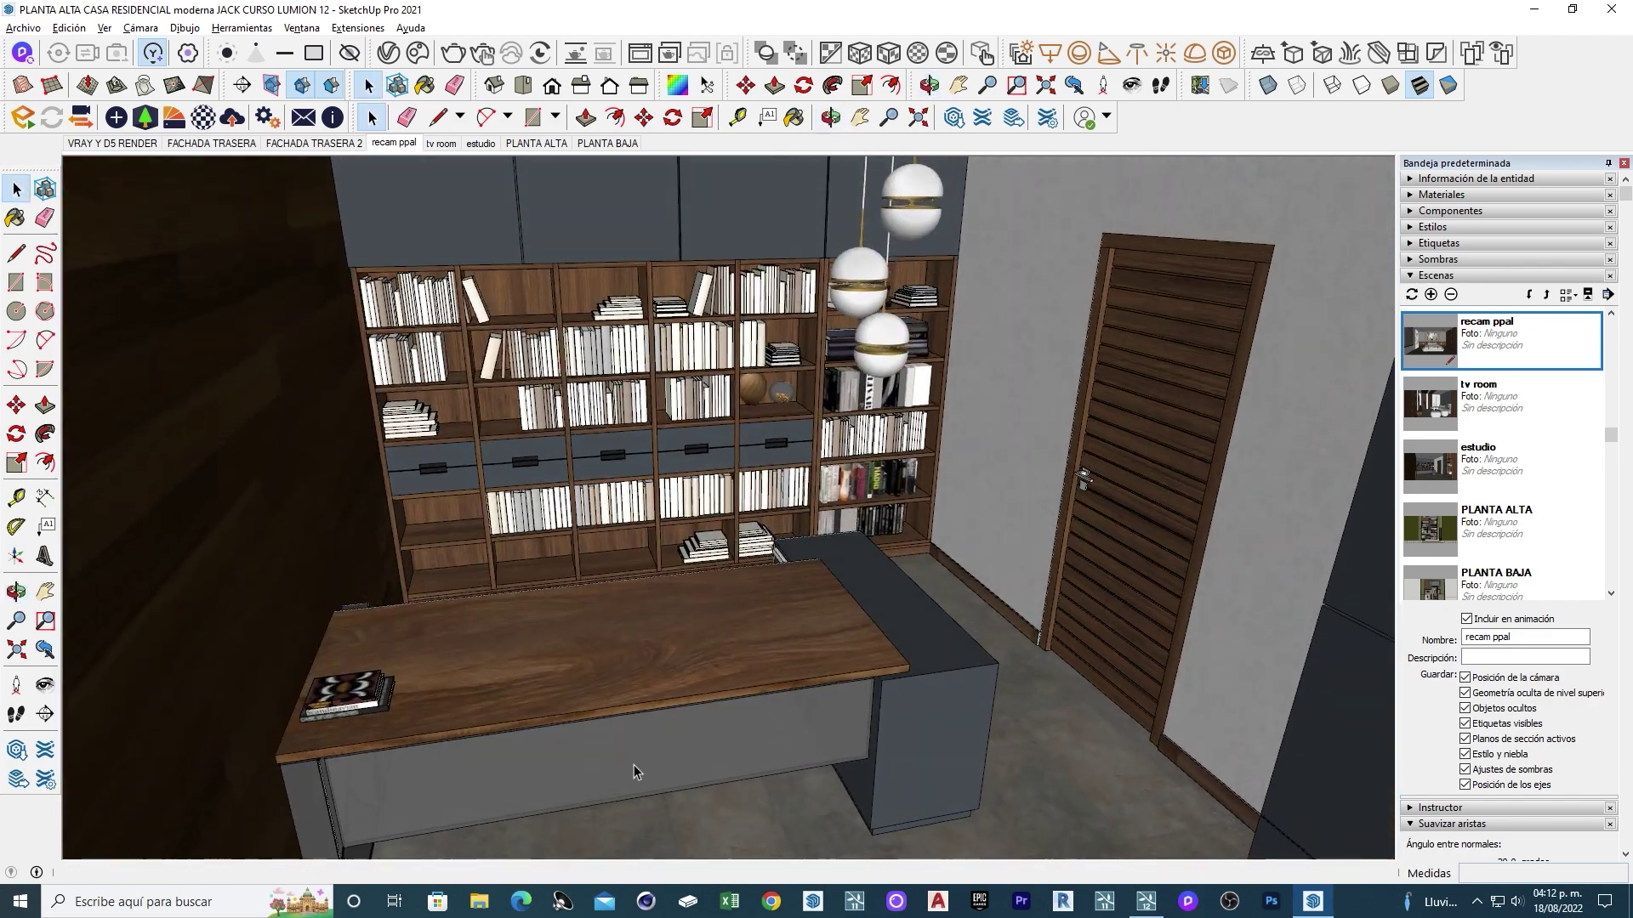
mouse_move(507, 538)
middle_mouse_down()
mouse_move(547, 619)
mouse_move(521, 656)
middle_mouse_up()
scroll(488, 601, "up", 2)
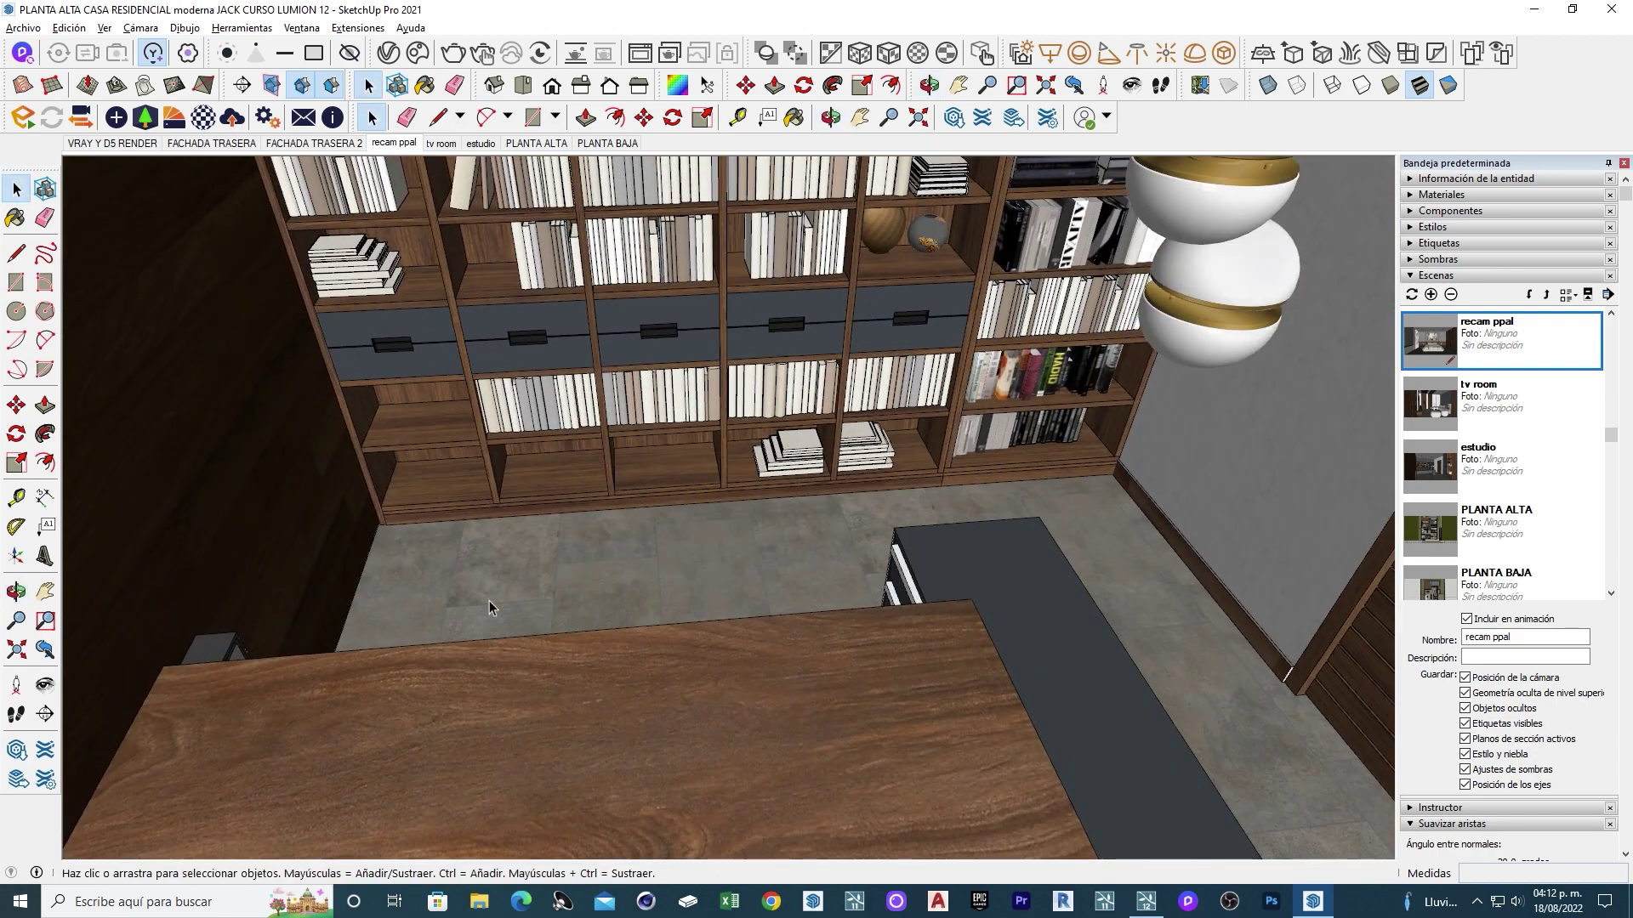
mouse_move(488, 601)
middle_mouse_down()
mouse_move(750, 340)
mouse_move(897, 411)
mouse_move(947, 492)
middle_mouse_up()
scroll(817, 383, "down", 3)
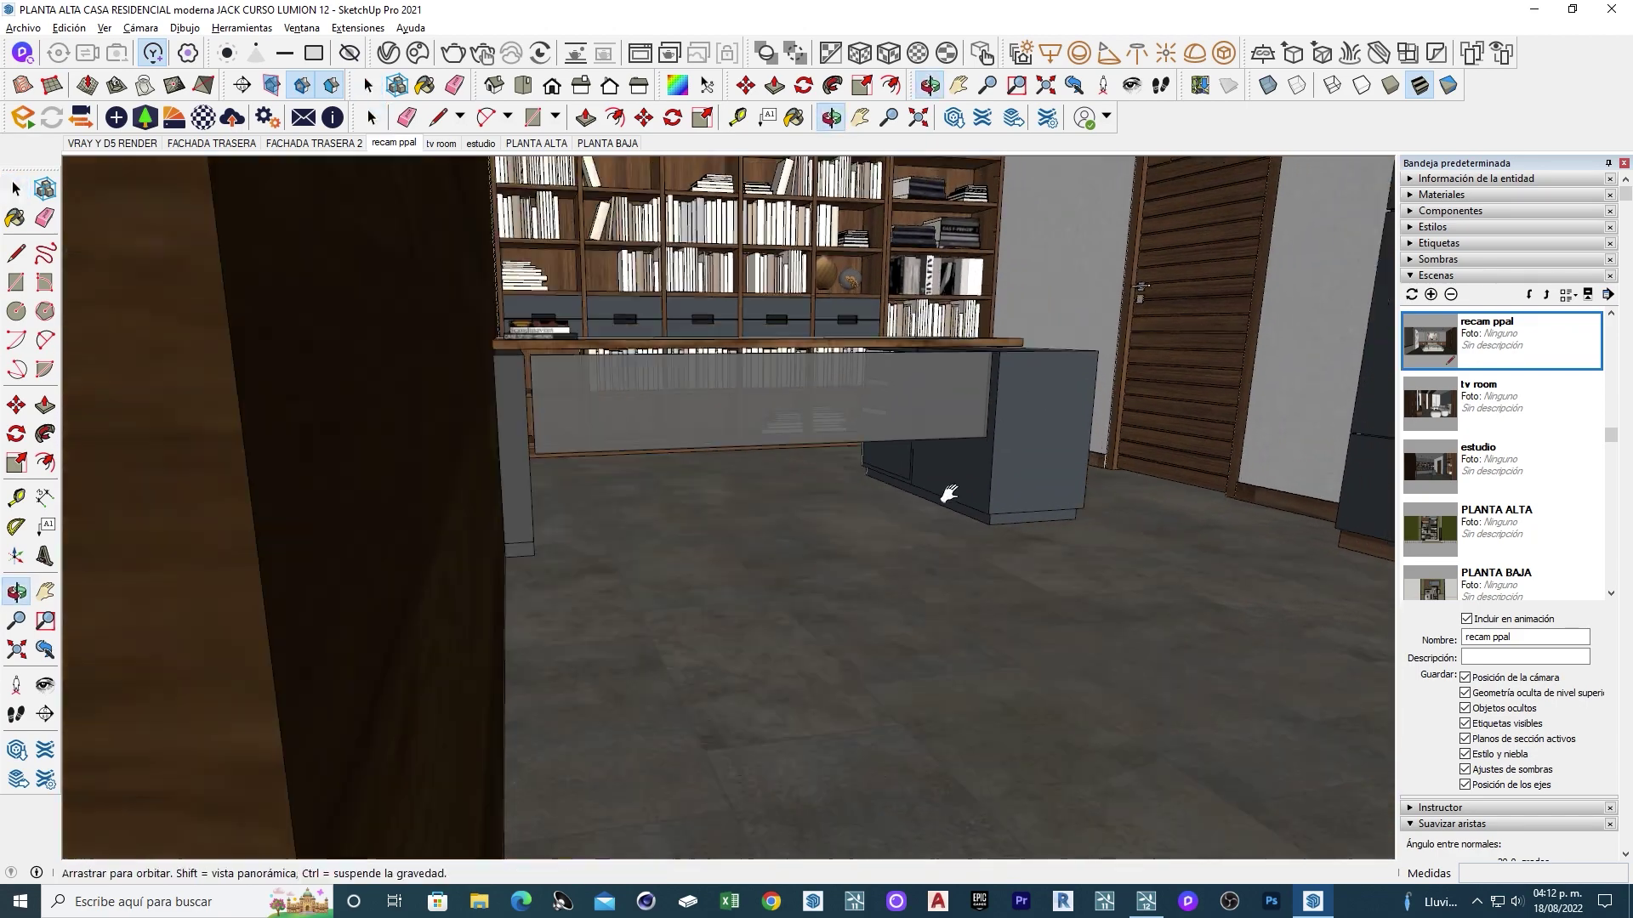
scroll(896, 629, "down", 2)
middle_click_drag(896, 629, 920, 394)
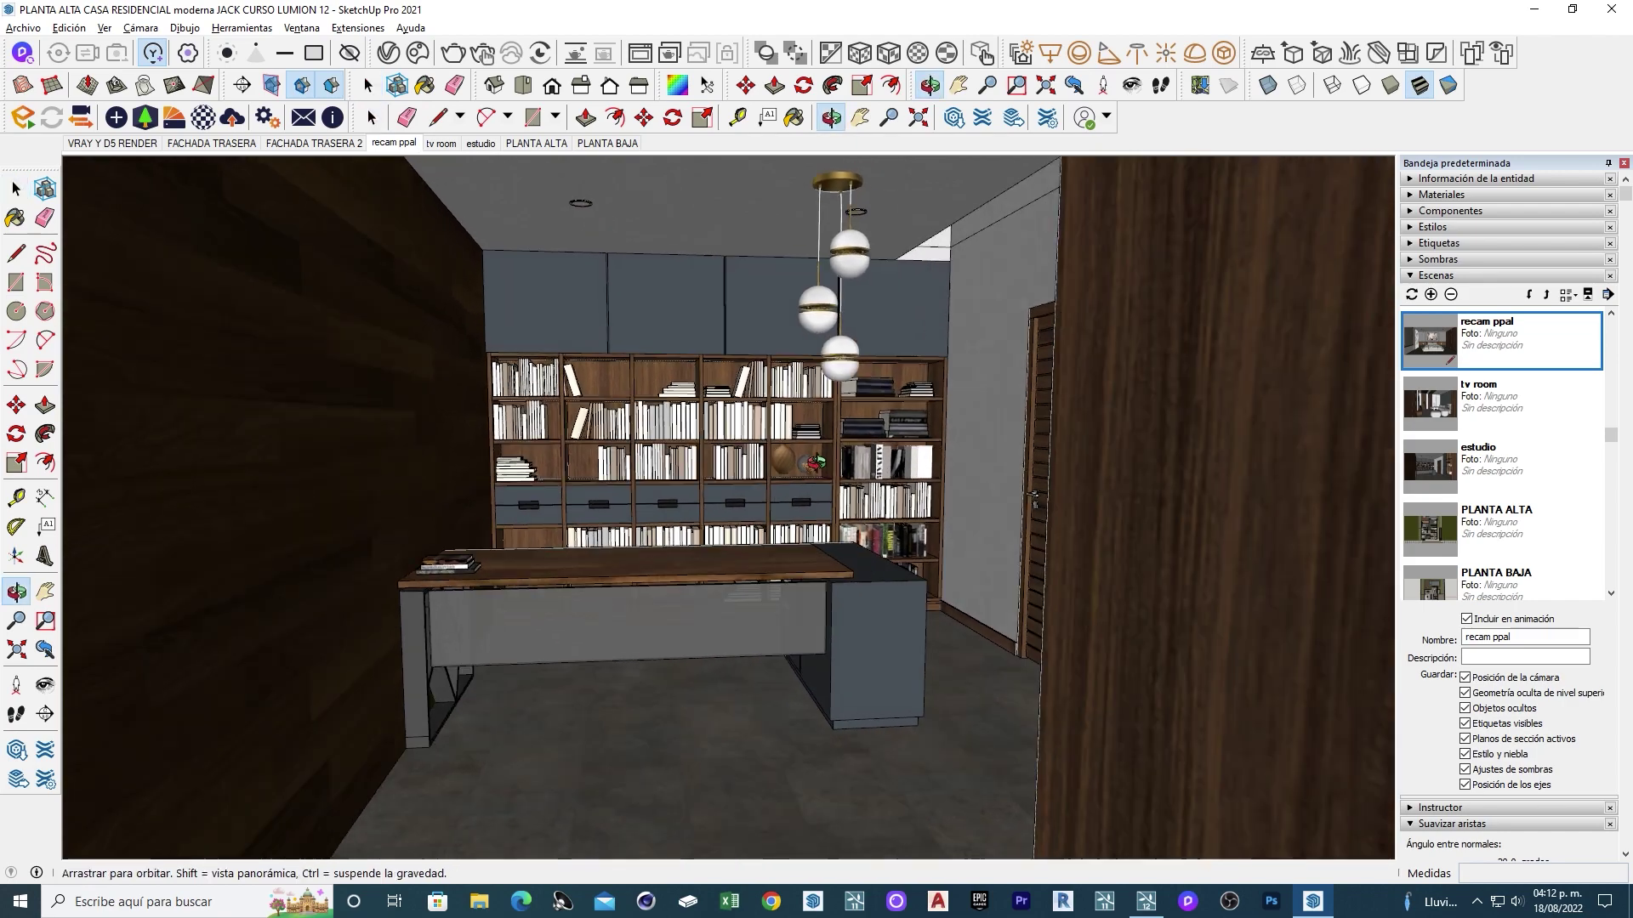
scroll(863, 342, "up", 4)
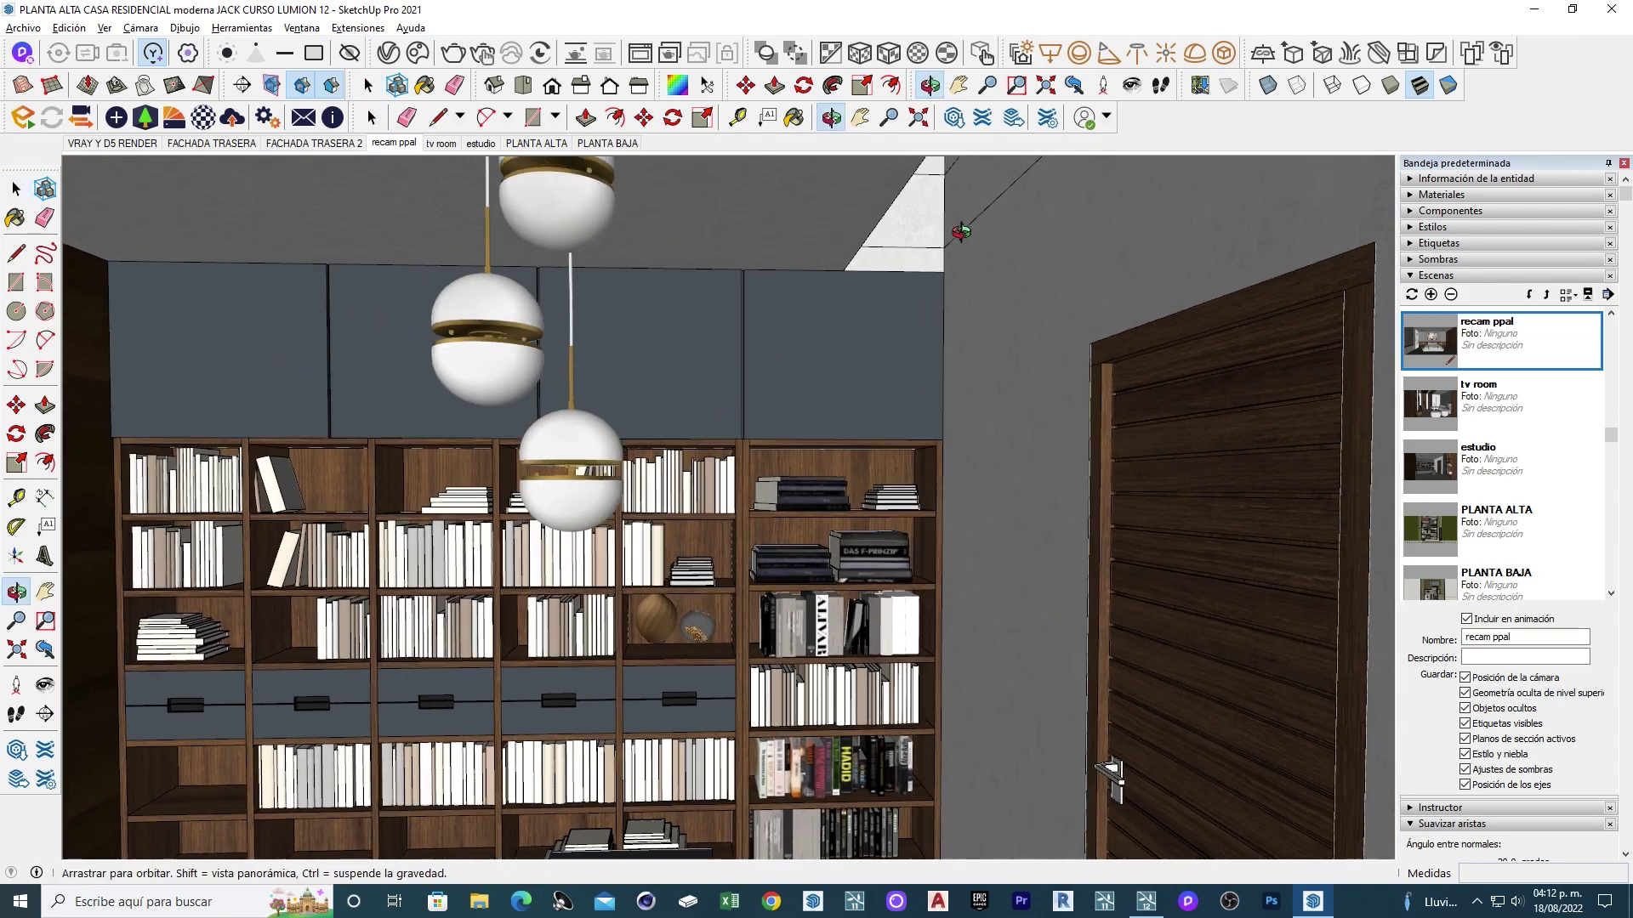
scroll(808, 354, "up", 3)
Pan past the pendant lamps and orbit to top views of the wood-floored room and roof boxes.
middle_click_drag(807, 354, 831, 346, "shift")
scroll(776, 463, "down", 3)
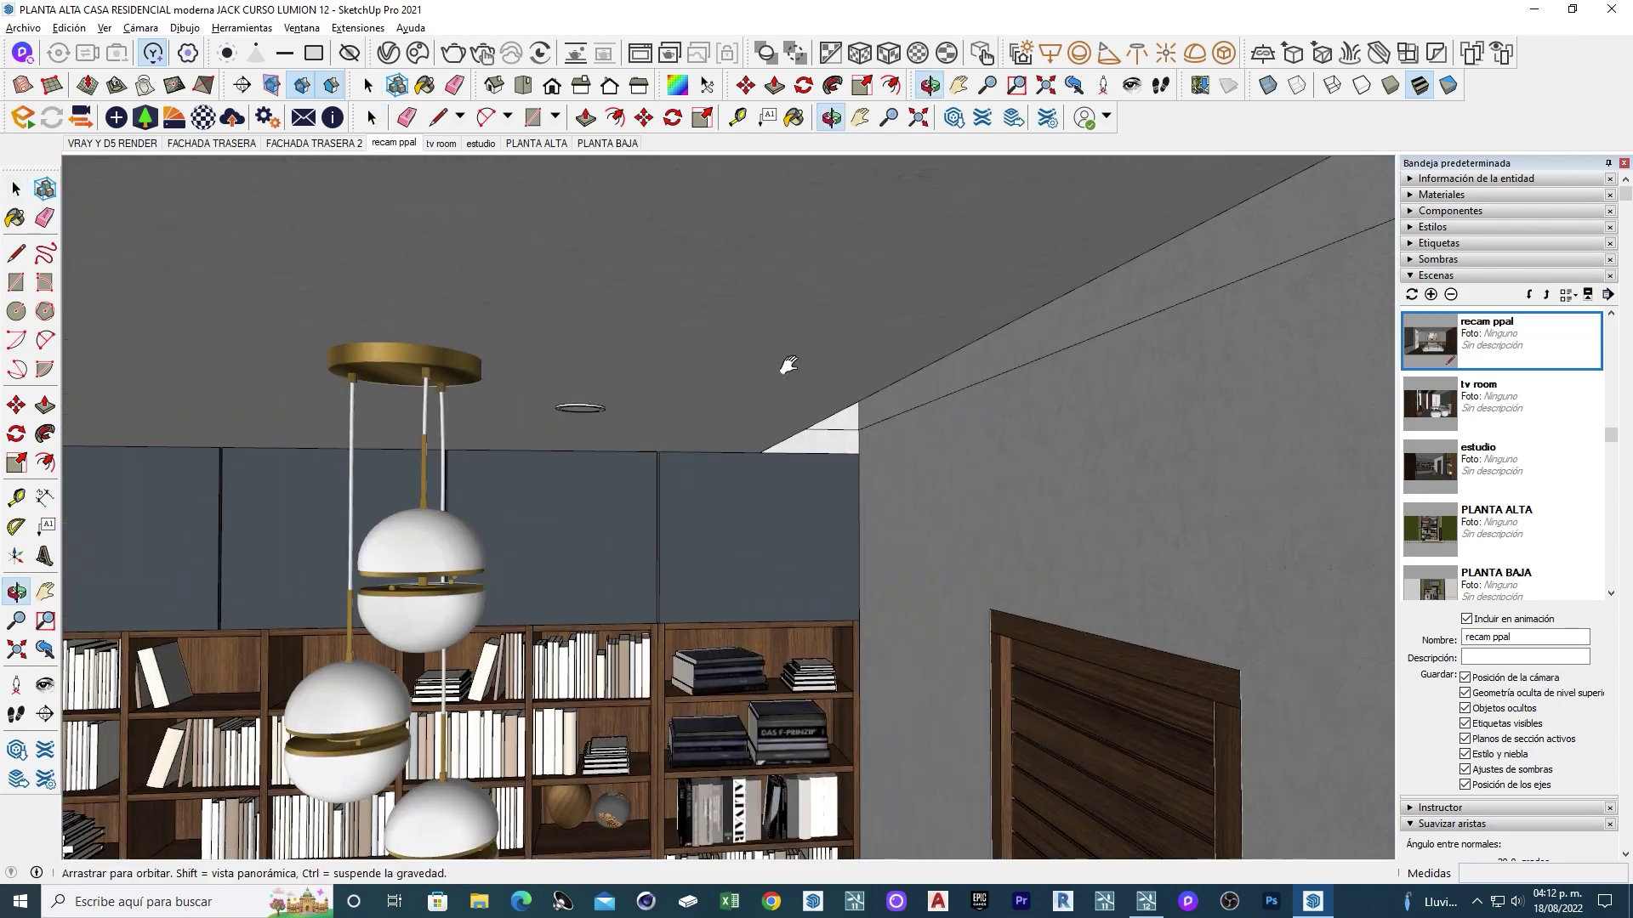
mouse_move(939, 298)
middle_mouse_down()
mouse_move(1017, 532)
mouse_move(1095, 418)
mouse_move(743, 681)
mouse_move(863, 568)
mouse_move(620, 299)
middle_mouse_up()
scroll(1017, 532, "down", 4)
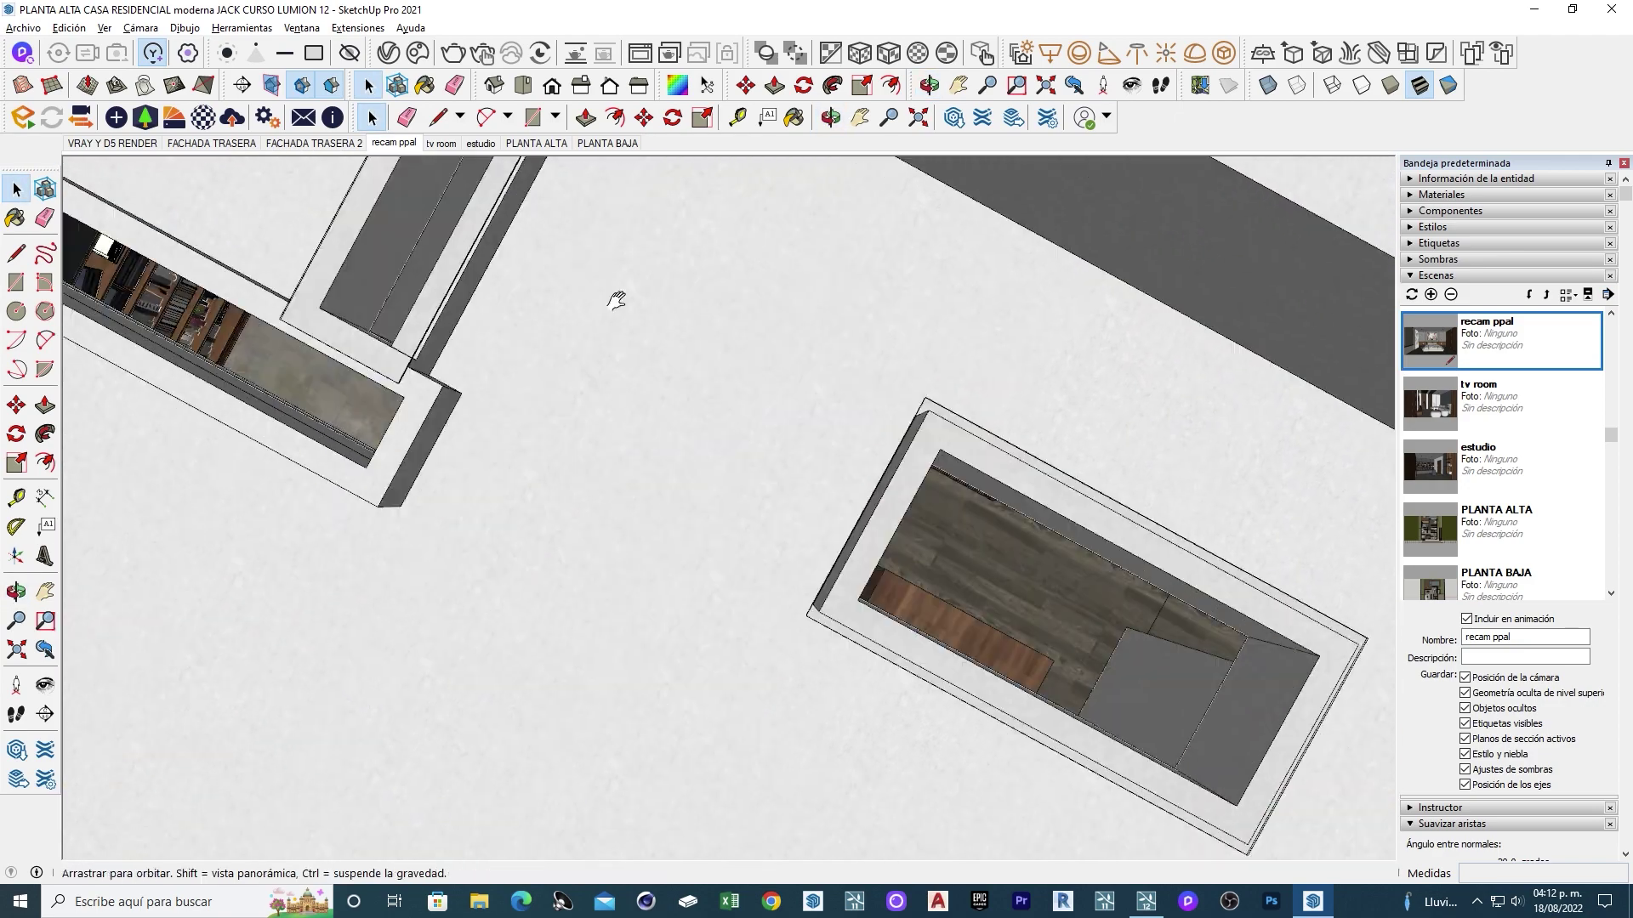
scroll(882, 405, "up", 3)
mouse_move(882, 405)
middle_mouse_down()
mouse_move(844, 579)
mouse_move(708, 387)
mouse_move(1202, 564)
mouse_move(1294, 466)
middle_mouse_up()
scroll(707, 388, "down", 3)
mouse_move(609, 361)
middle_mouse_down()
mouse_move(1258, 711)
mouse_move(713, 270)
middle_mouse_up()
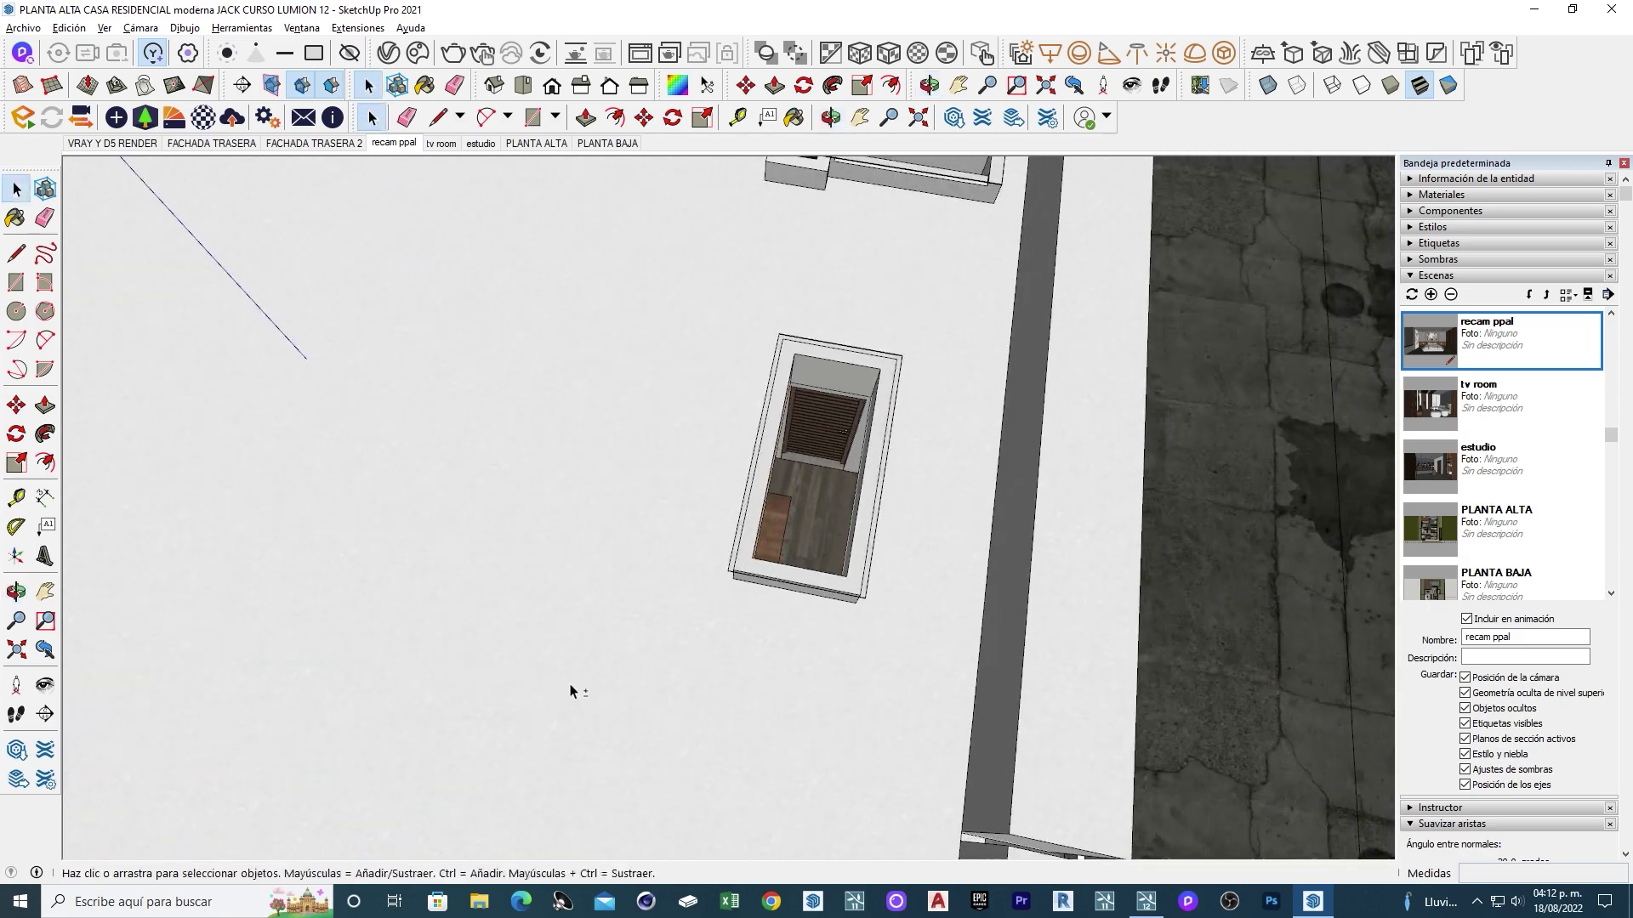
scroll(571, 692, "up", 3)
Move inside to the wood wall and bring the double doors and stair nearly head-on.
mouse_move(570, 691)
middle_mouse_down()
mouse_move(991, 379)
mouse_move(885, 335)
mouse_move(703, 431)
mouse_move(830, 420)
mouse_move(452, 434)
mouse_move(851, 477)
mouse_move(1003, 547)
mouse_move(850, 547)
mouse_move(1212, 592)
mouse_move(1144, 604)
middle_mouse_up()
scroll(991, 380, "up", 5)
scroll(1211, 592, "up", 3)
mouse_move(681, 715)
middle_mouse_down()
mouse_move(762, 675)
mouse_move(838, 518)
mouse_move(924, 686)
mouse_move(1086, 672)
middle_mouse_up()
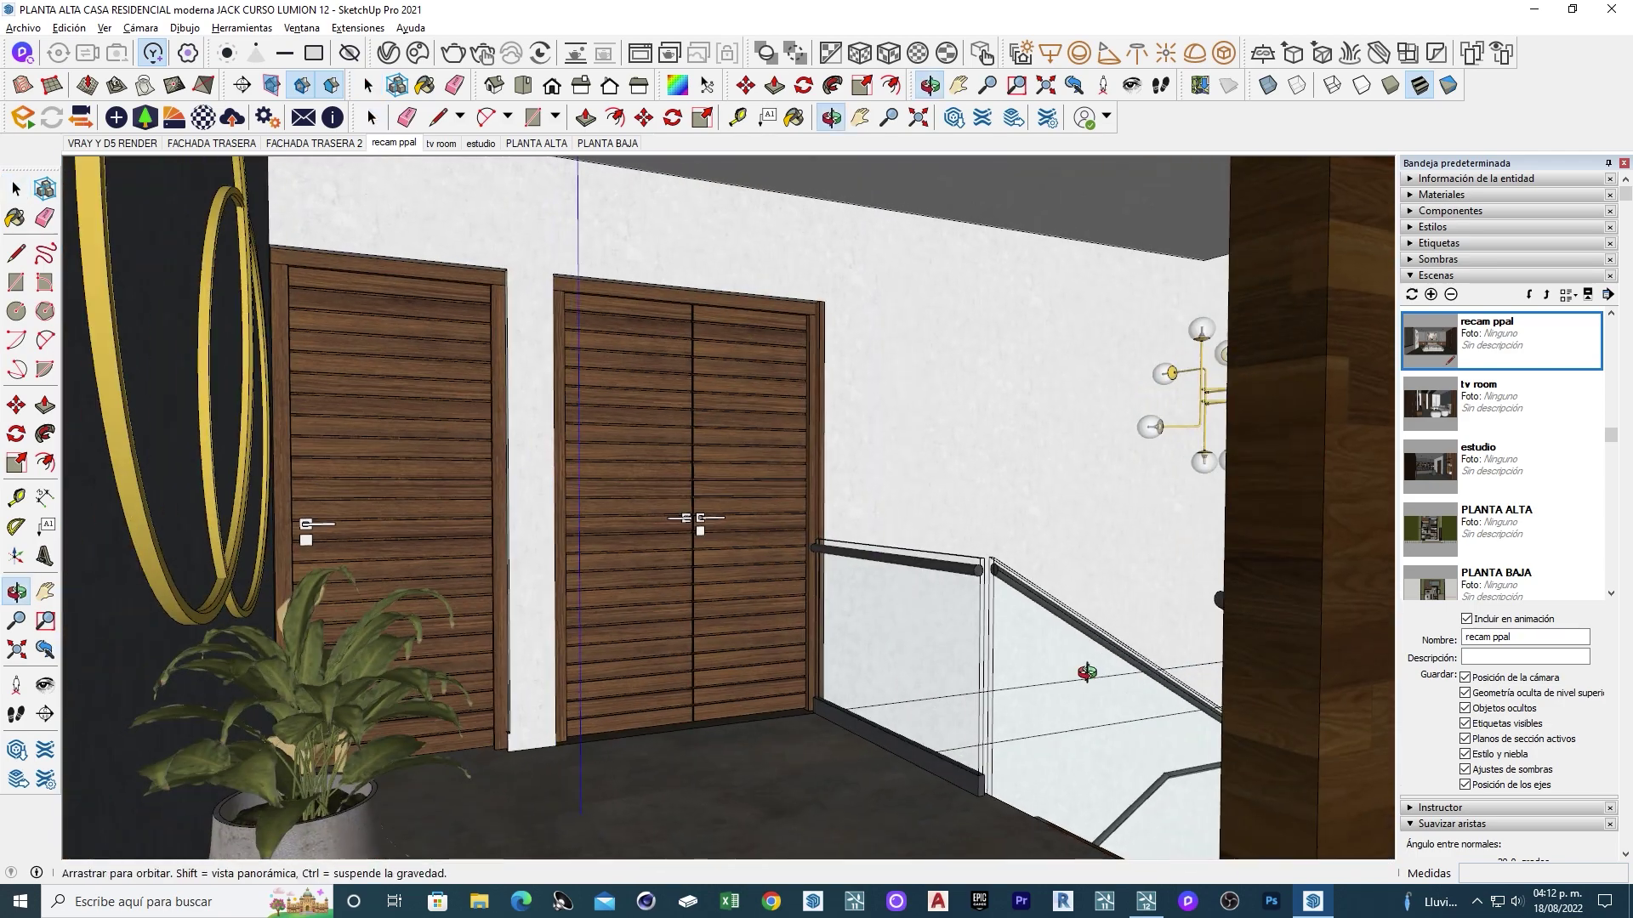
mouse_move(872, 600)
middle_mouse_down()
mouse_move(641, 522)
mouse_move(692, 547)
mouse_move(914, 501)
middle_mouse_up()
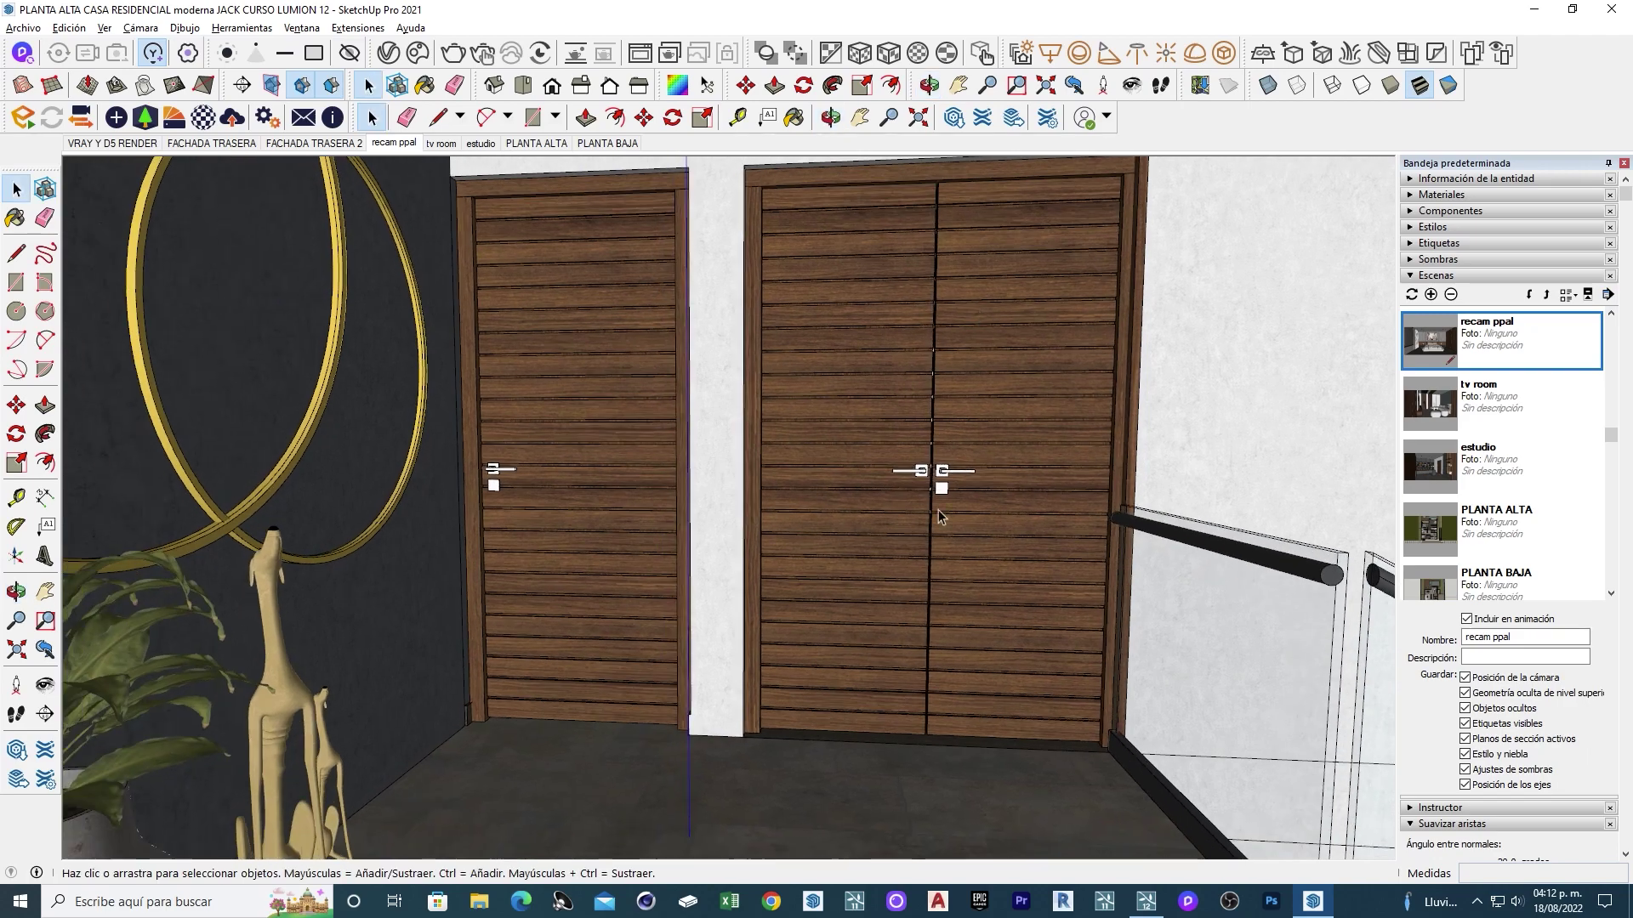
middle_click_drag(1043, 497, 936, 527)
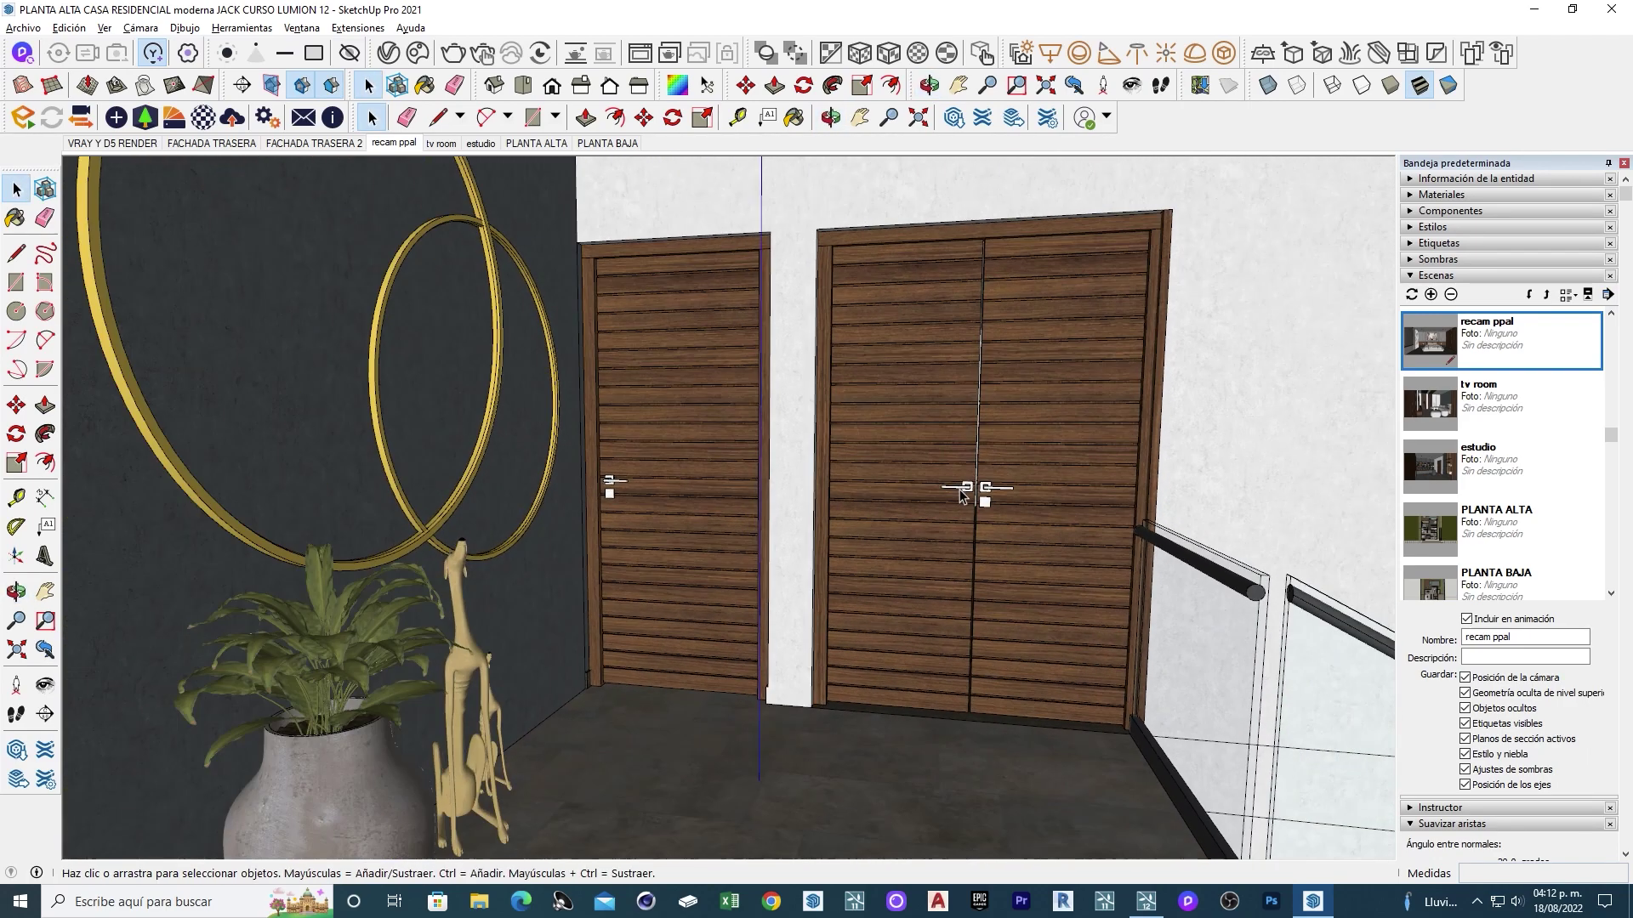
Switch to the 'tv room' scene and orbit past the slatted wall, dining area and shelving.
key("Page_Down")
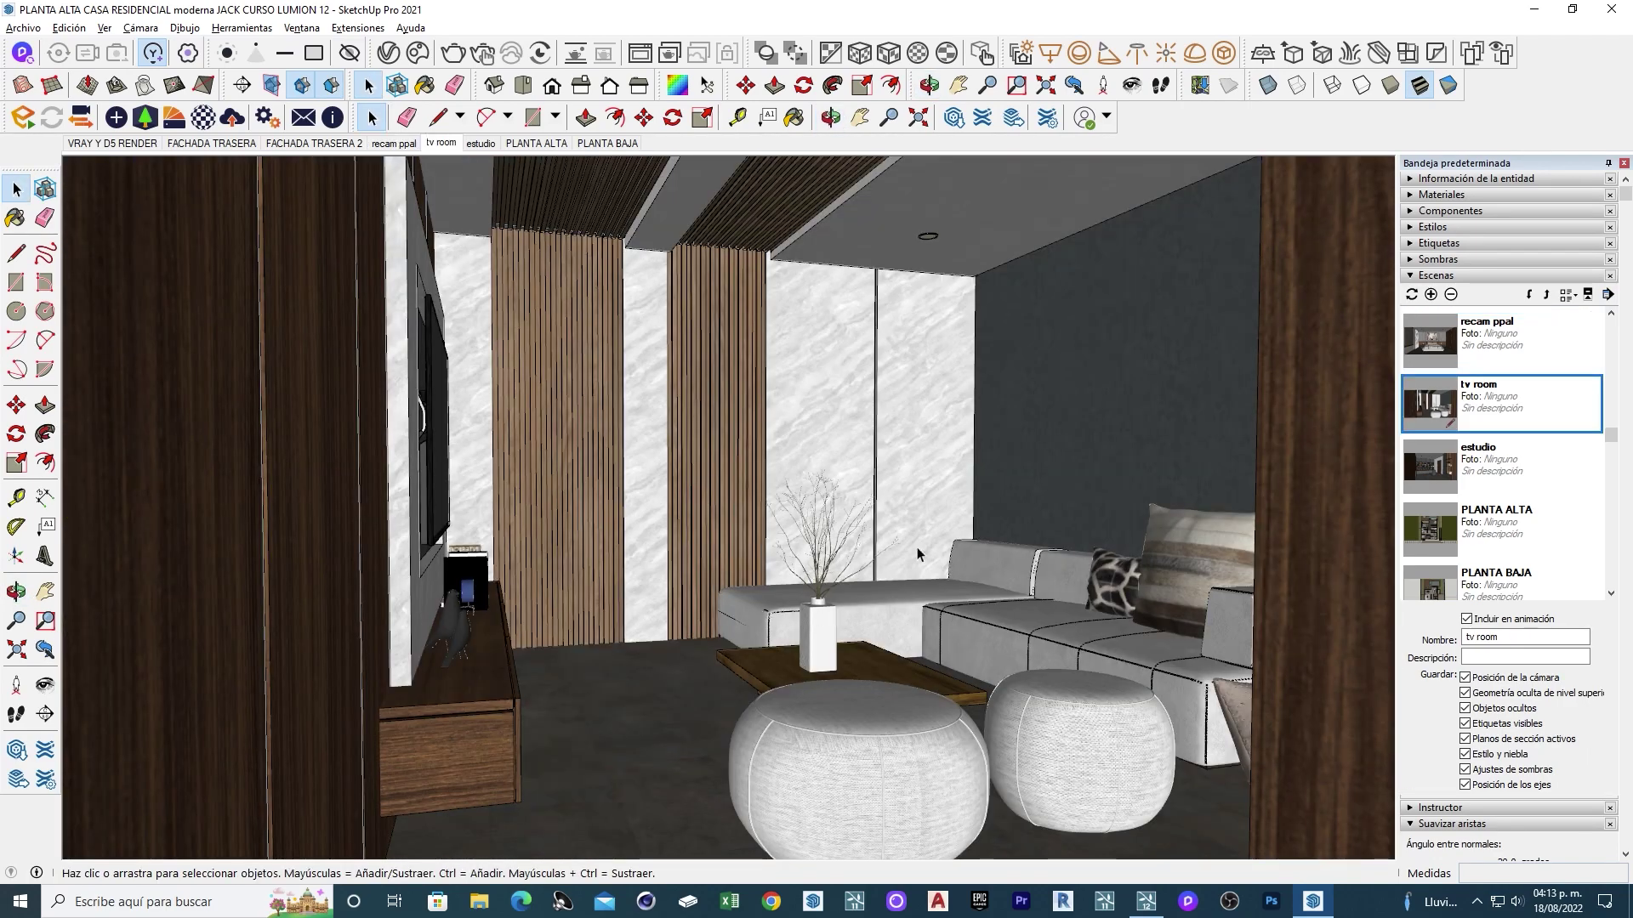
middle_click_drag(910, 659, 1341, 657)
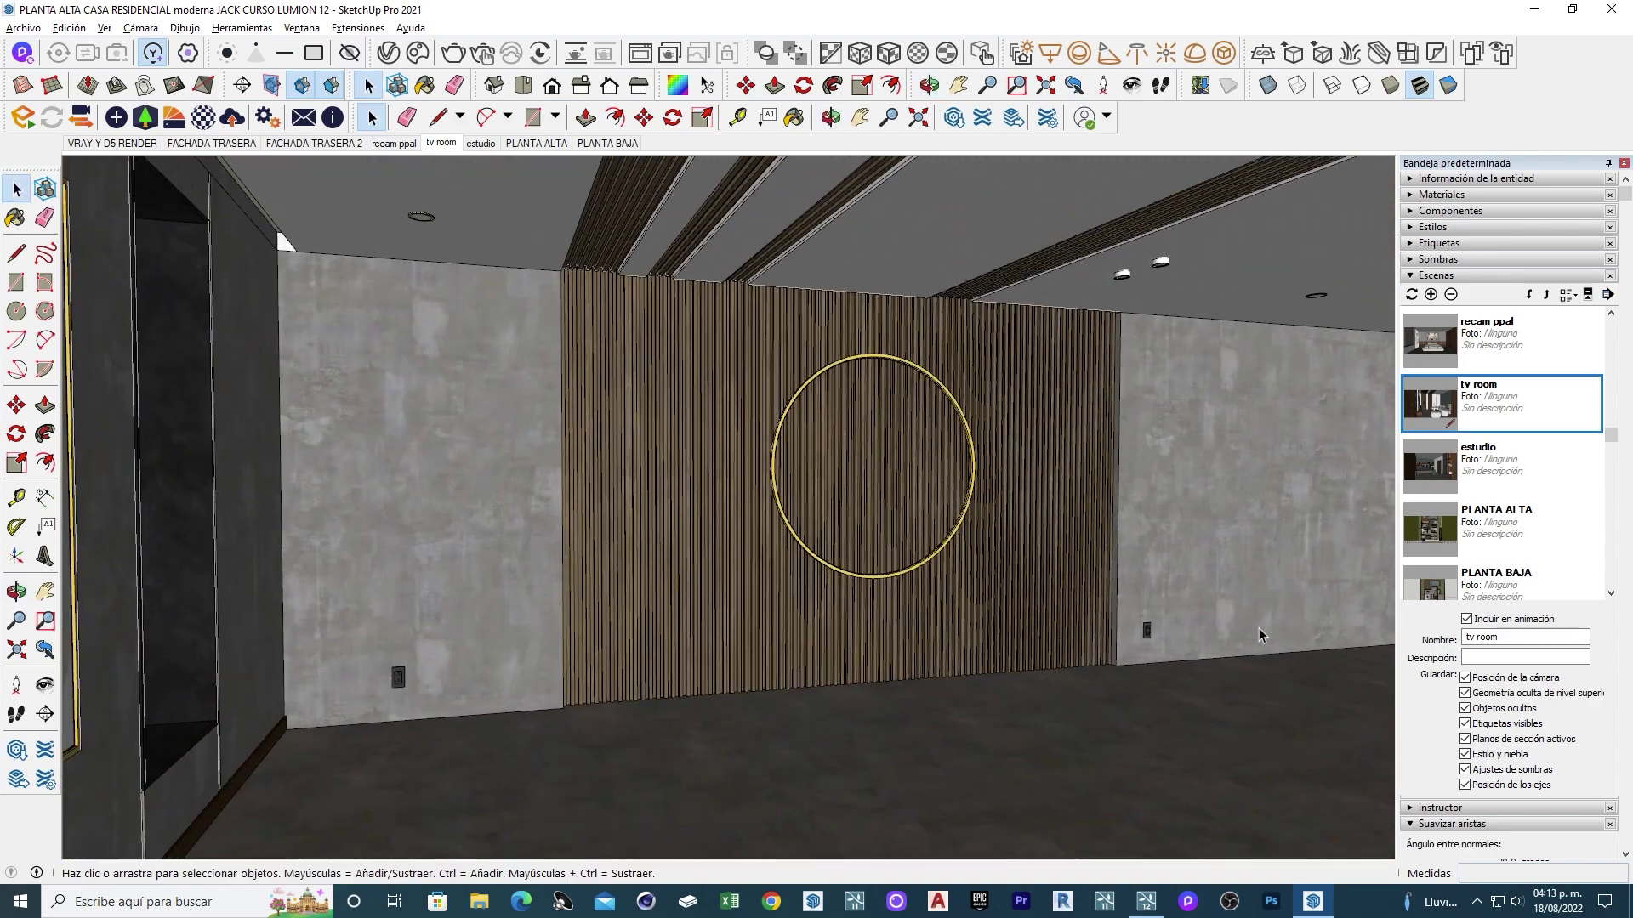
scroll(1341, 657, "up", 4)
mouse_move(1032, 694)
left_mouse_down()
mouse_move(783, 675)
mouse_move(973, 681)
mouse_move(109, 765)
mouse_move(4, 717)
mouse_move(820, 620)
mouse_move(783, 547)
left_mouse_up()
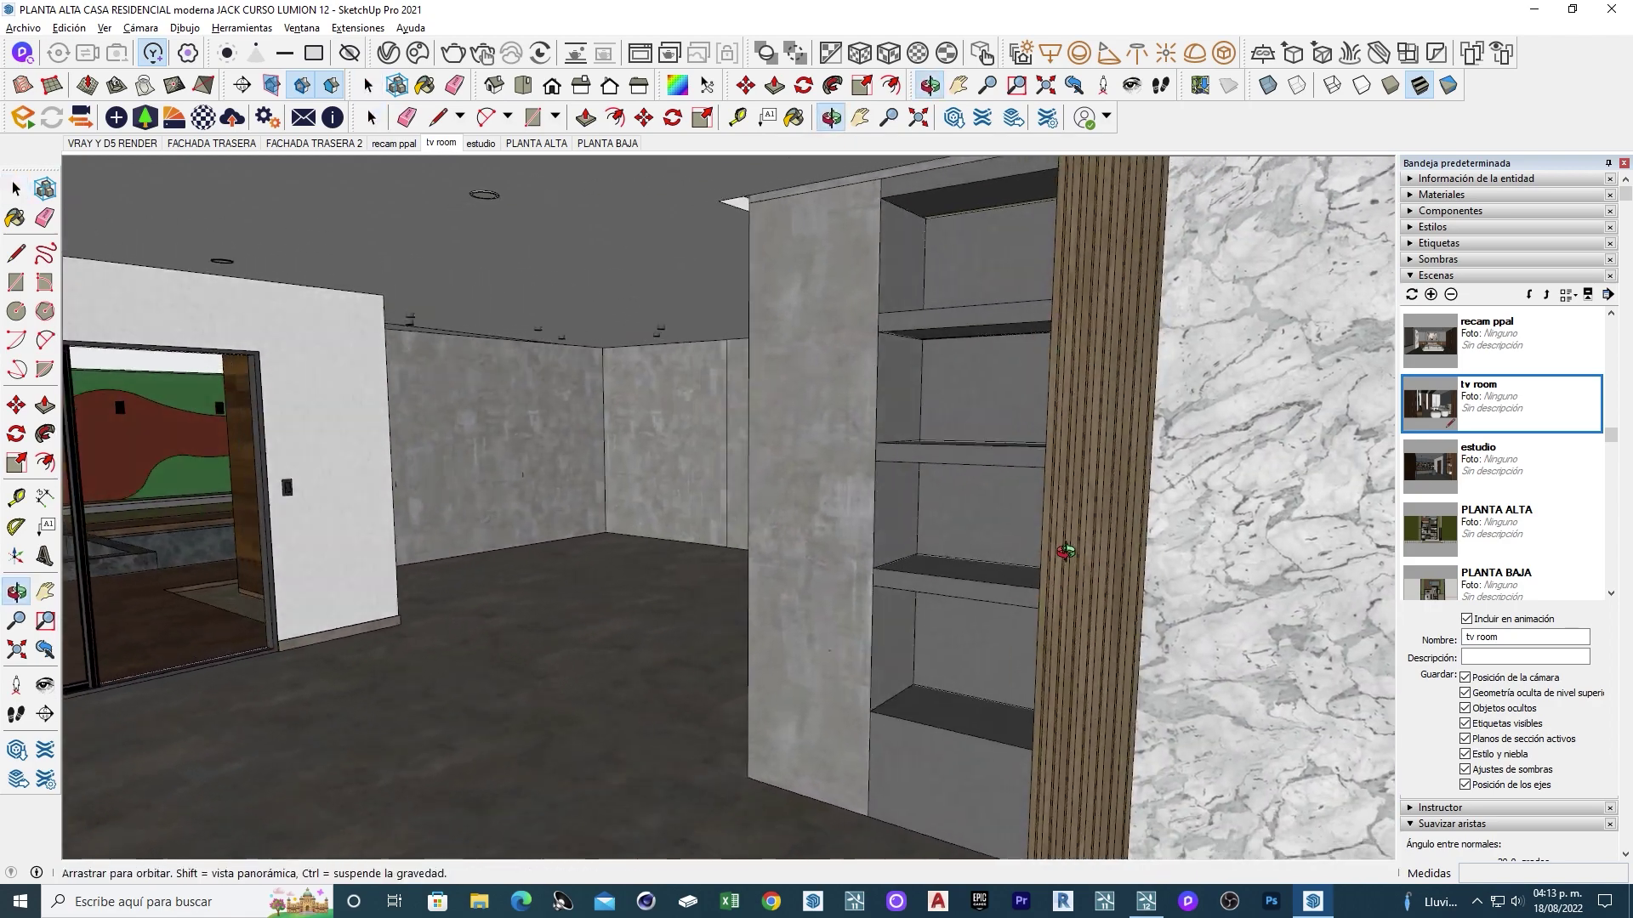
mouse_move(783, 546)
middle_mouse_down()
mouse_move(1038, 550)
mouse_move(1130, 576)
mouse_move(776, 423)
middle_mouse_up()
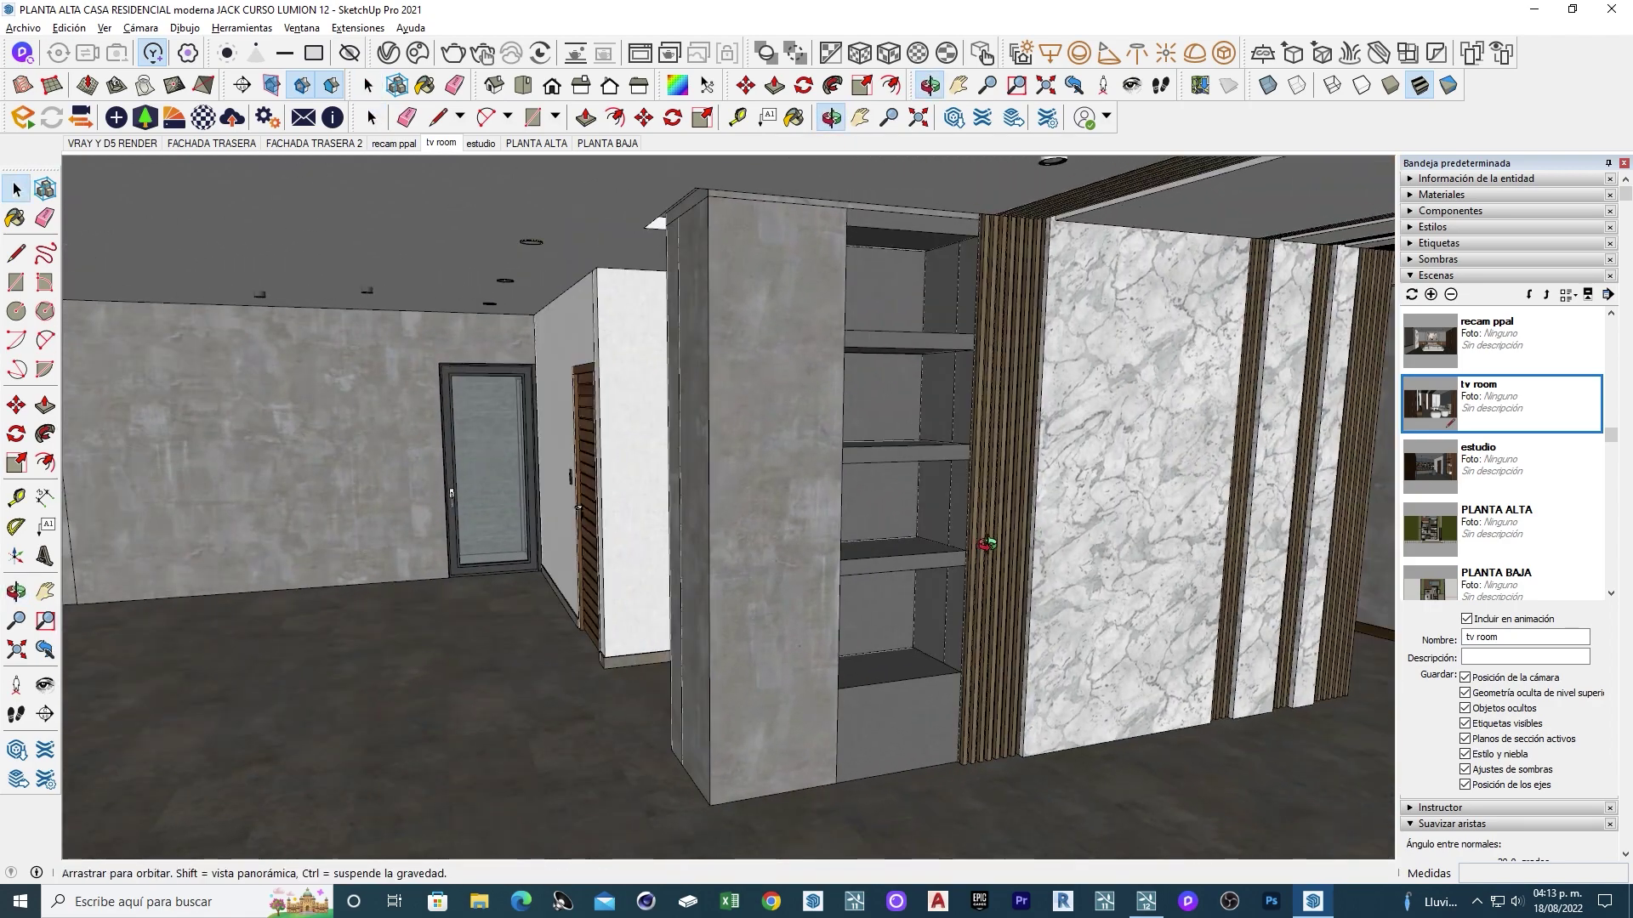
middle_click_drag(987, 545, 1078, 434)
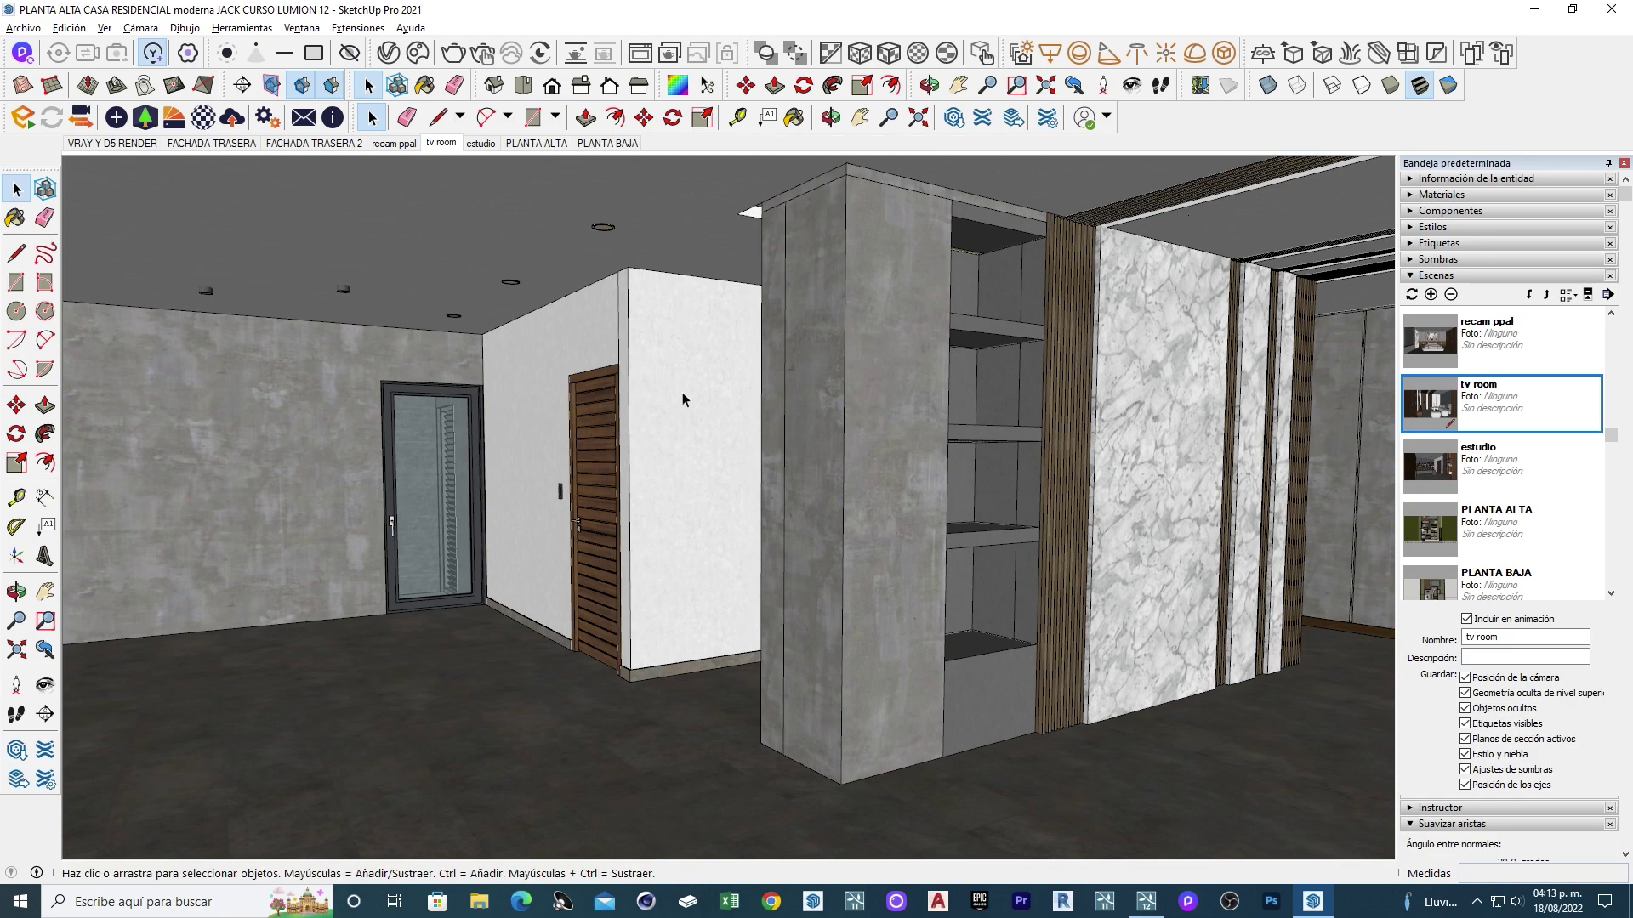
Move the view out to the exterior wood wall, zooming in and out.
mouse_move(534, 471)
middle_mouse_down()
mouse_move(1064, 448)
mouse_move(547, 521)
mouse_move(776, 510)
mouse_move(859, 587)
mouse_move(956, 638)
middle_mouse_up()
scroll(776, 511, "down", 3)
scroll(776, 510, "down", 3)
scroll(957, 638, "up", 5)
scroll(851, 553, "up", 5)
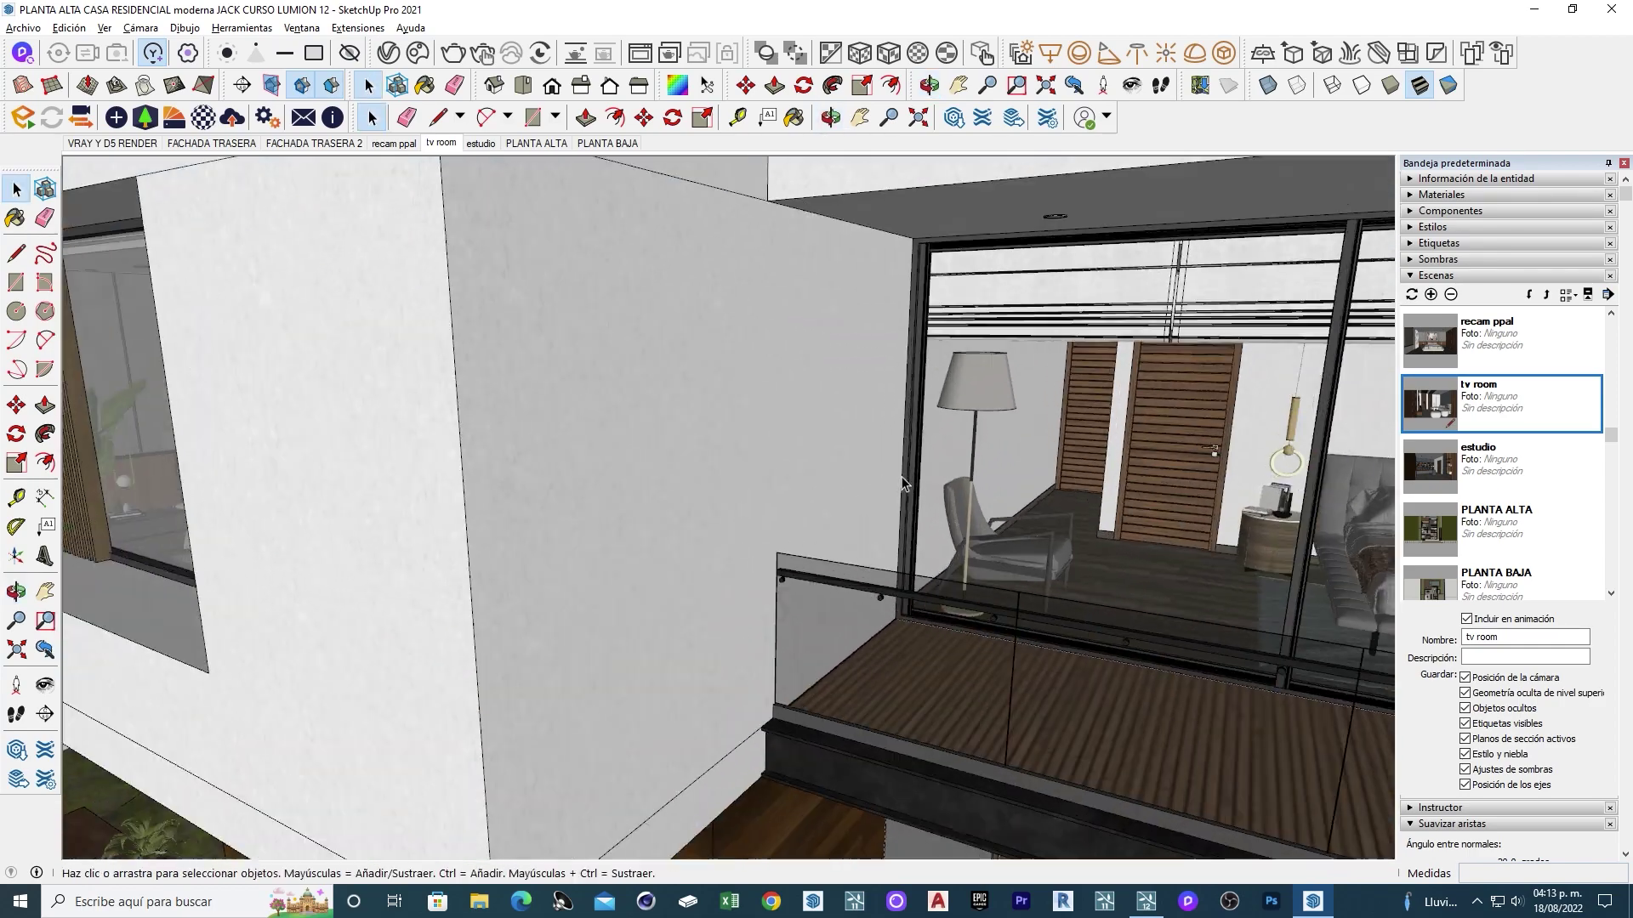
scroll(765, 484, "up", 5)
Look closely around the lamp and armchair, zooming out and back in.
middle_click_drag(765, 484, 451, 470)
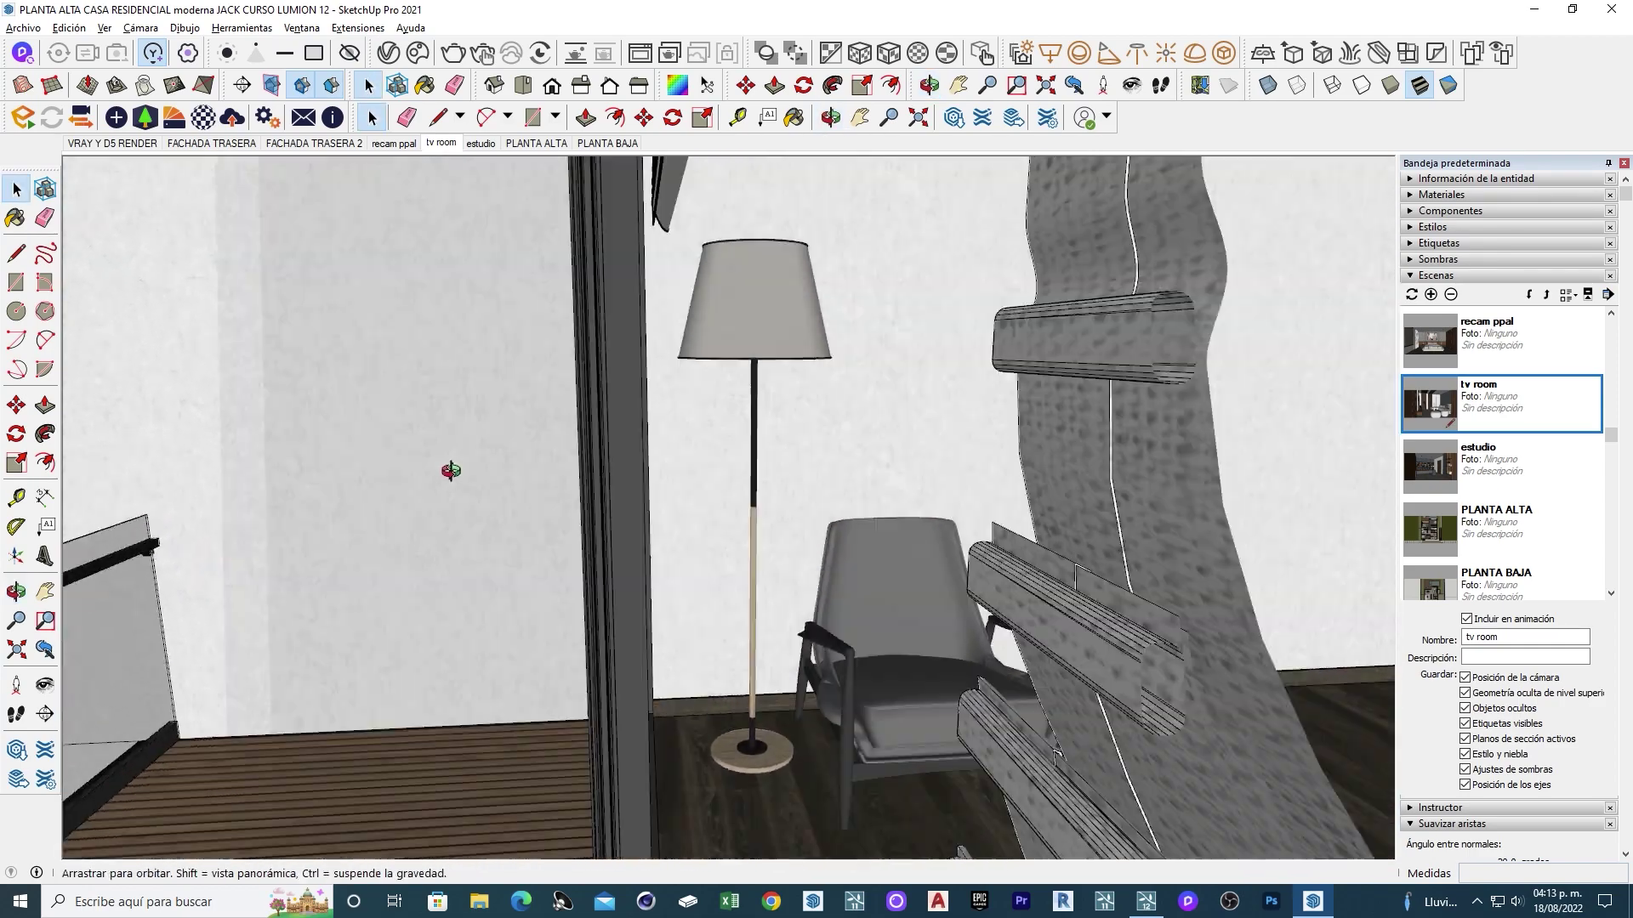
scroll(450, 470, "down", 3)
scroll(595, 472, "down", 3)
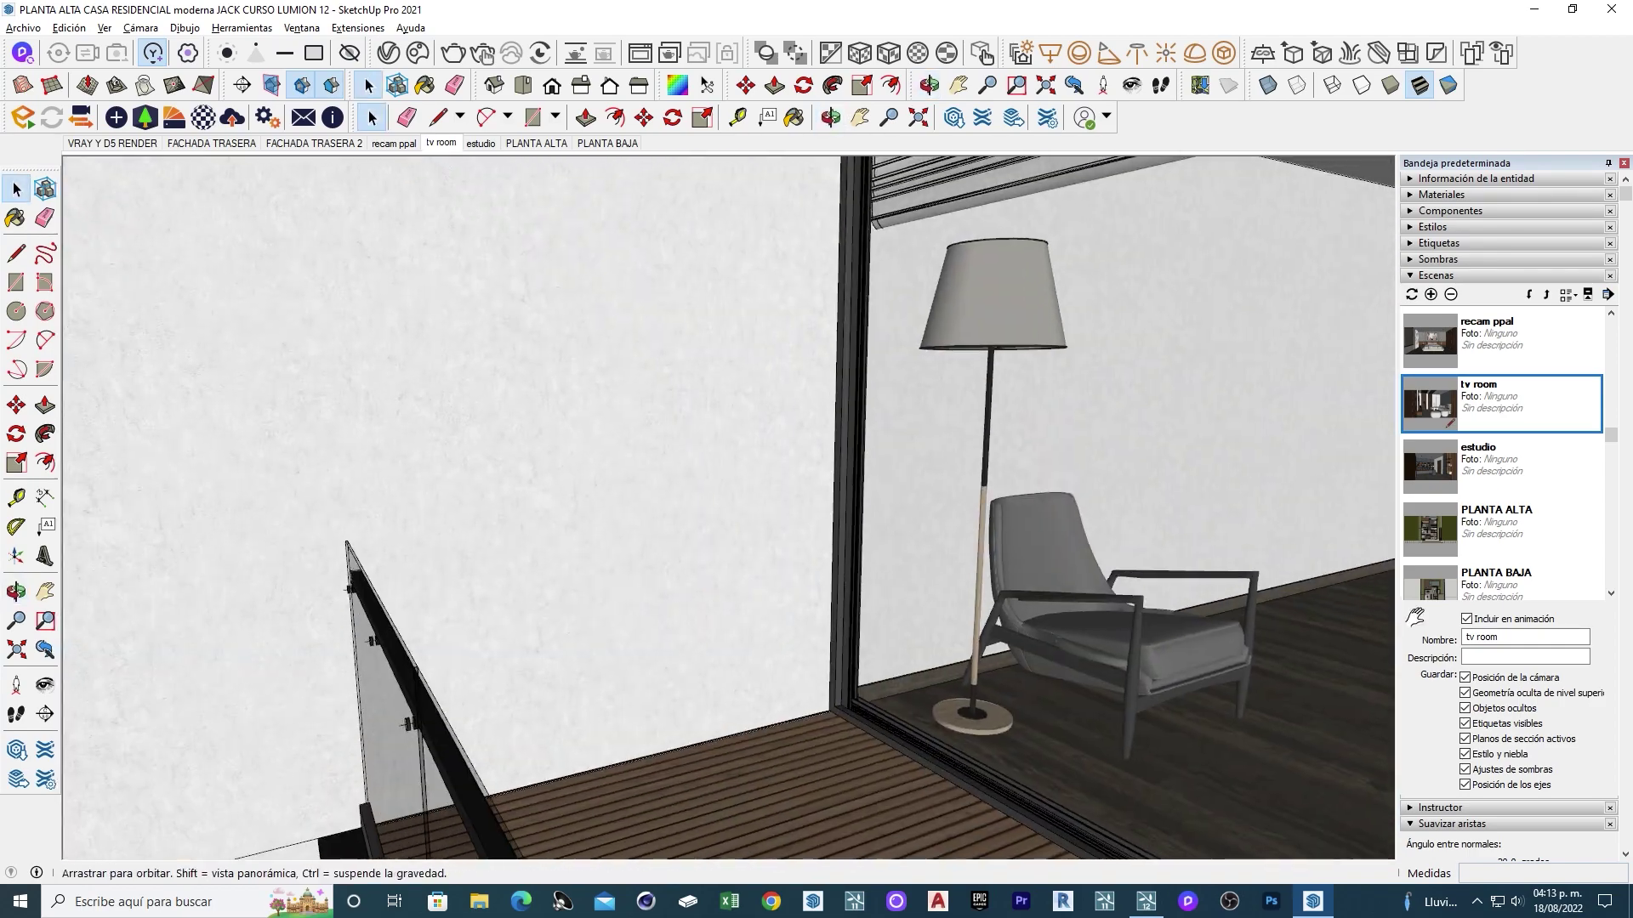
scroll(723, 477, "down", 3)
scroll(809, 478, "down", 3)
scroll(809, 479, "up", 3)
scroll(687, 396, "up", 3)
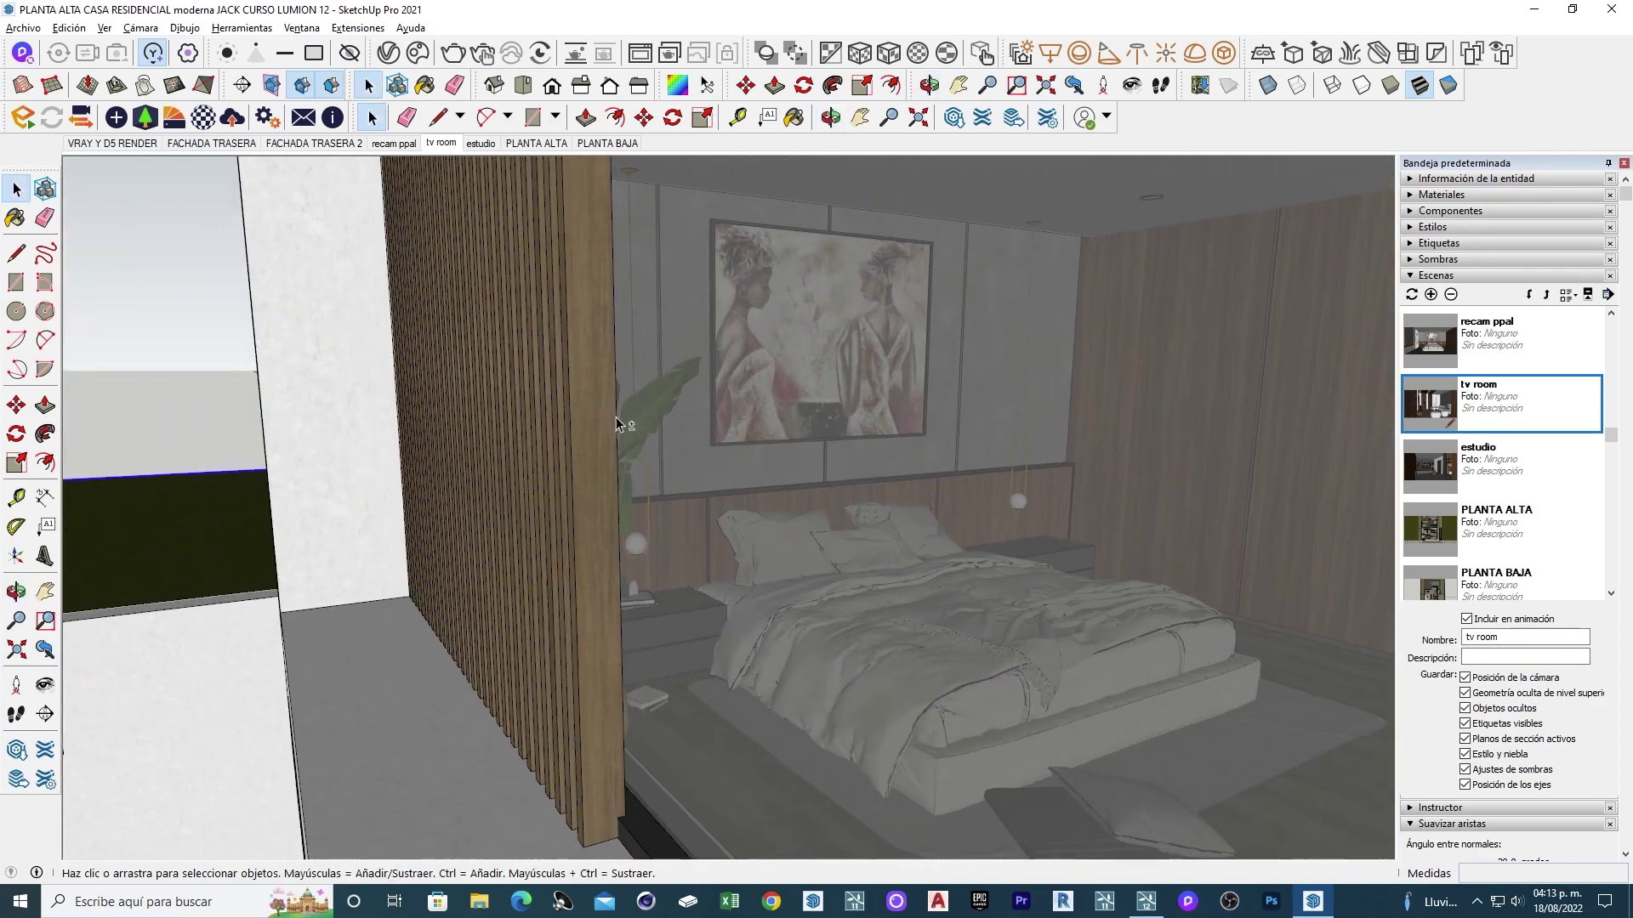
scroll(654, 450, "up", 3)
scroll(625, 508, "up", 3)
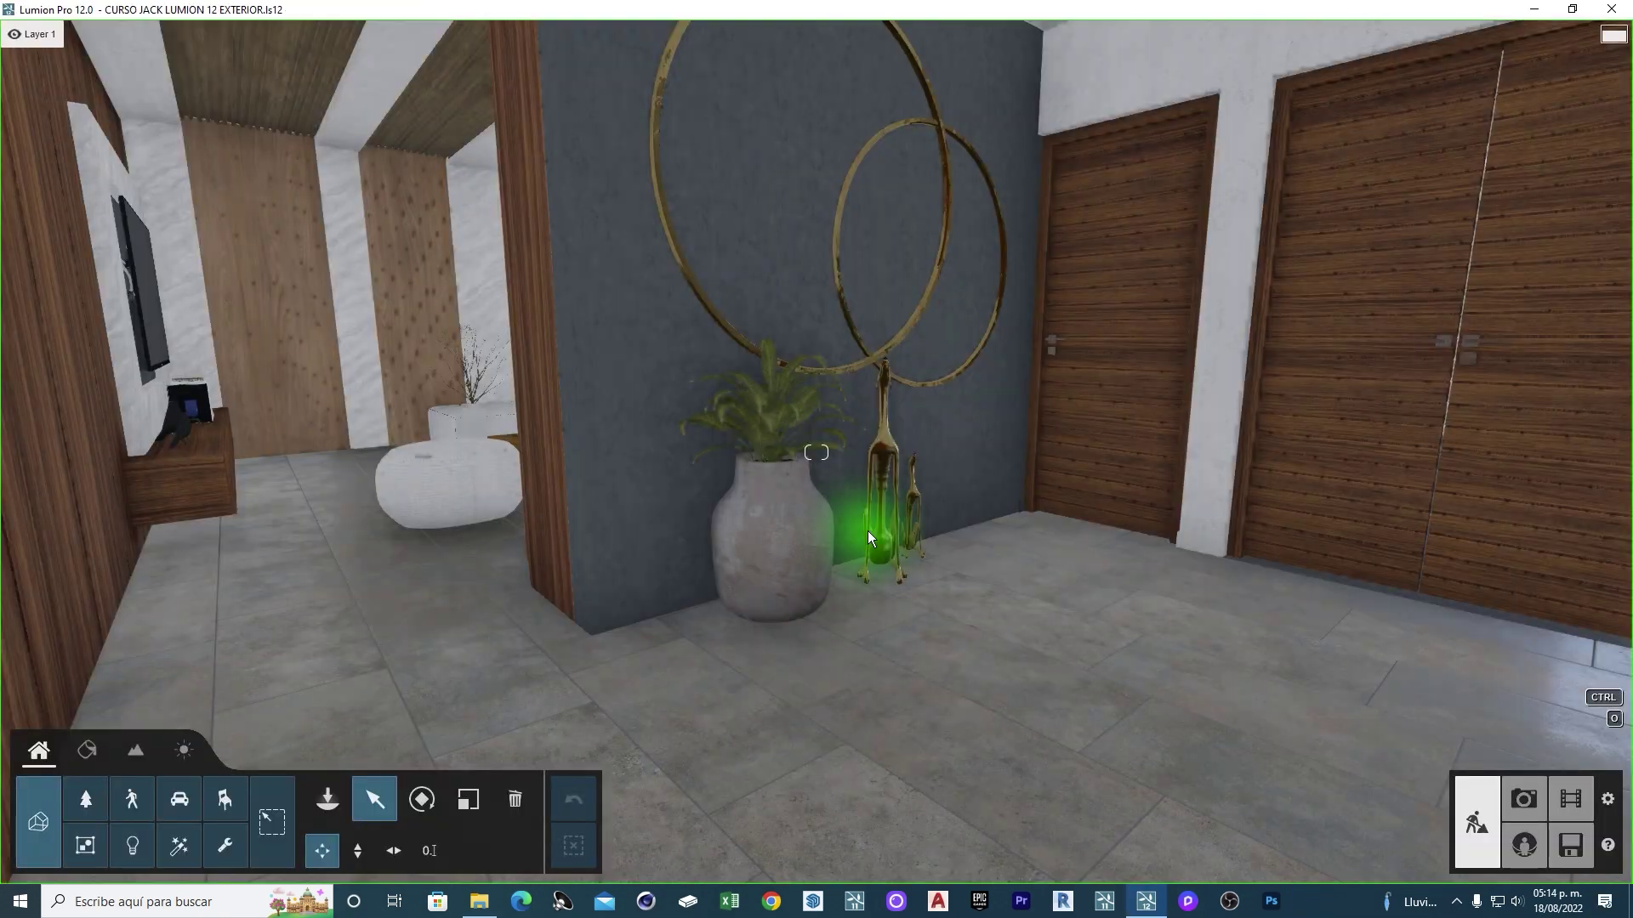
mouse_move(867, 531)
right_mouse_down()
mouse_move(860, 486)
mouse_move(902, 434)
right_mouse_up()
key("w")
key("w")
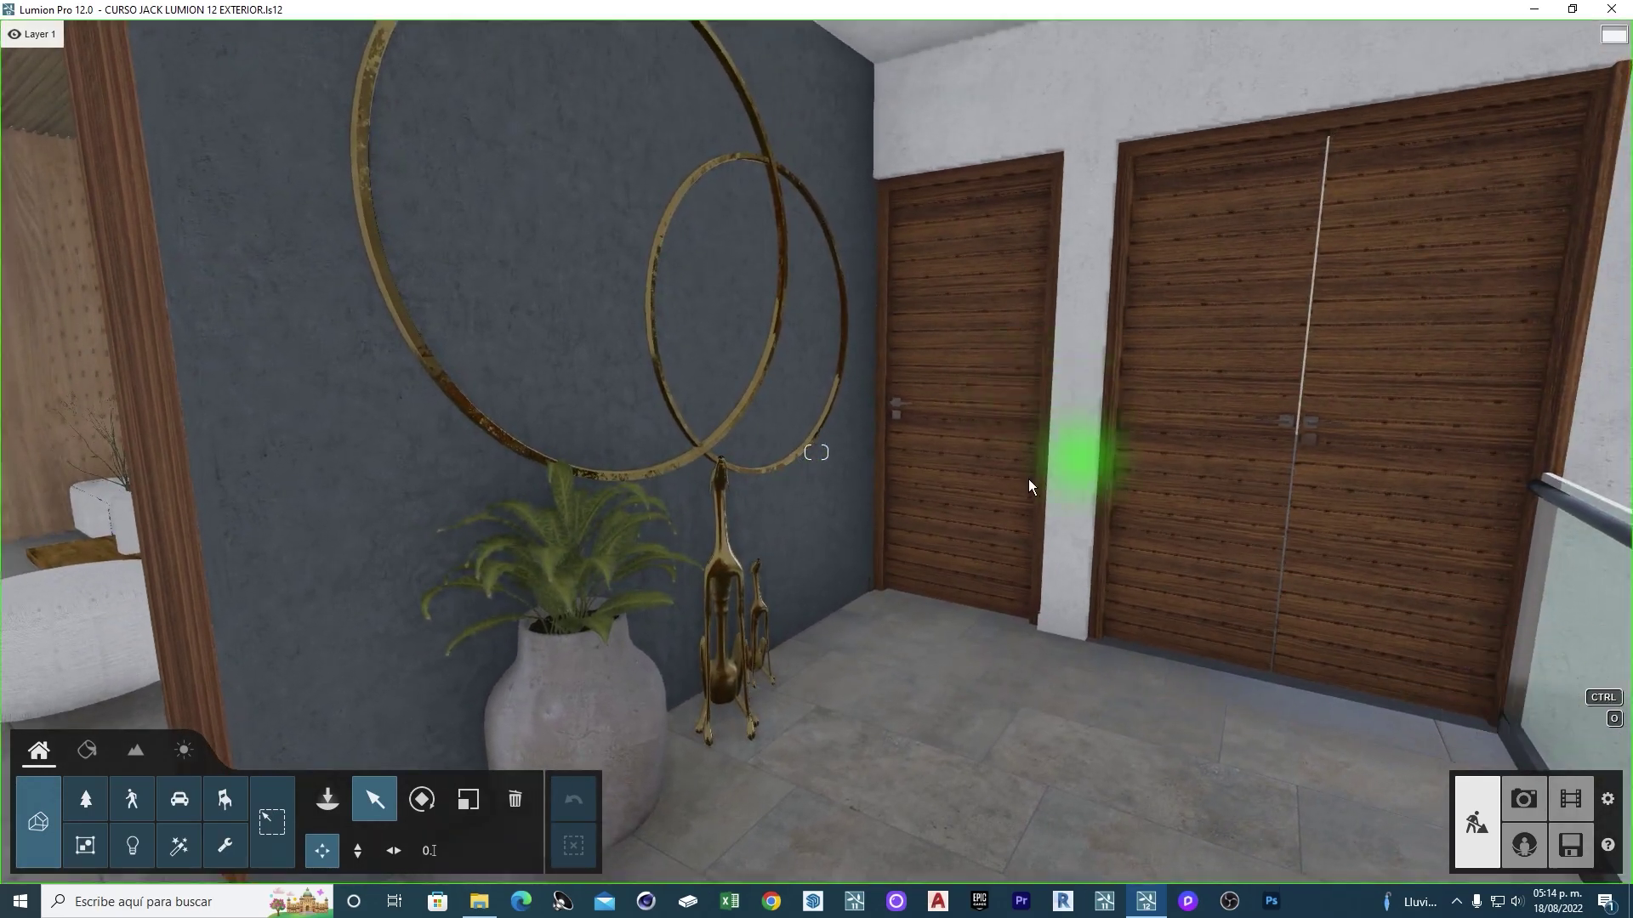
right_click_drag(995, 472, 982, 562)
key("w")
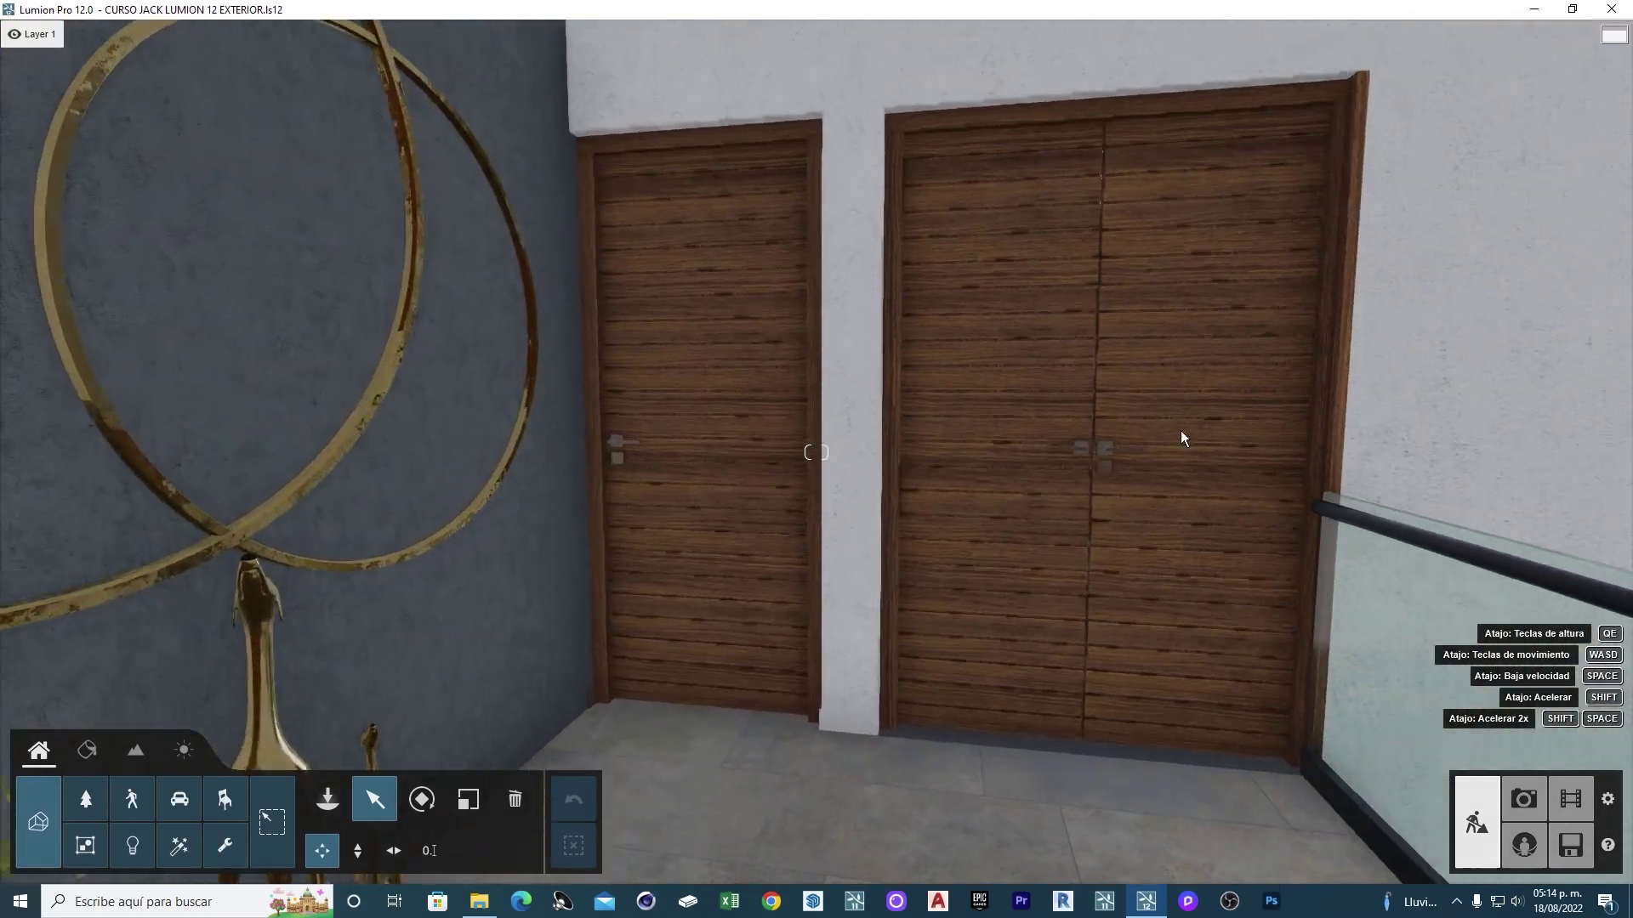
key("w")
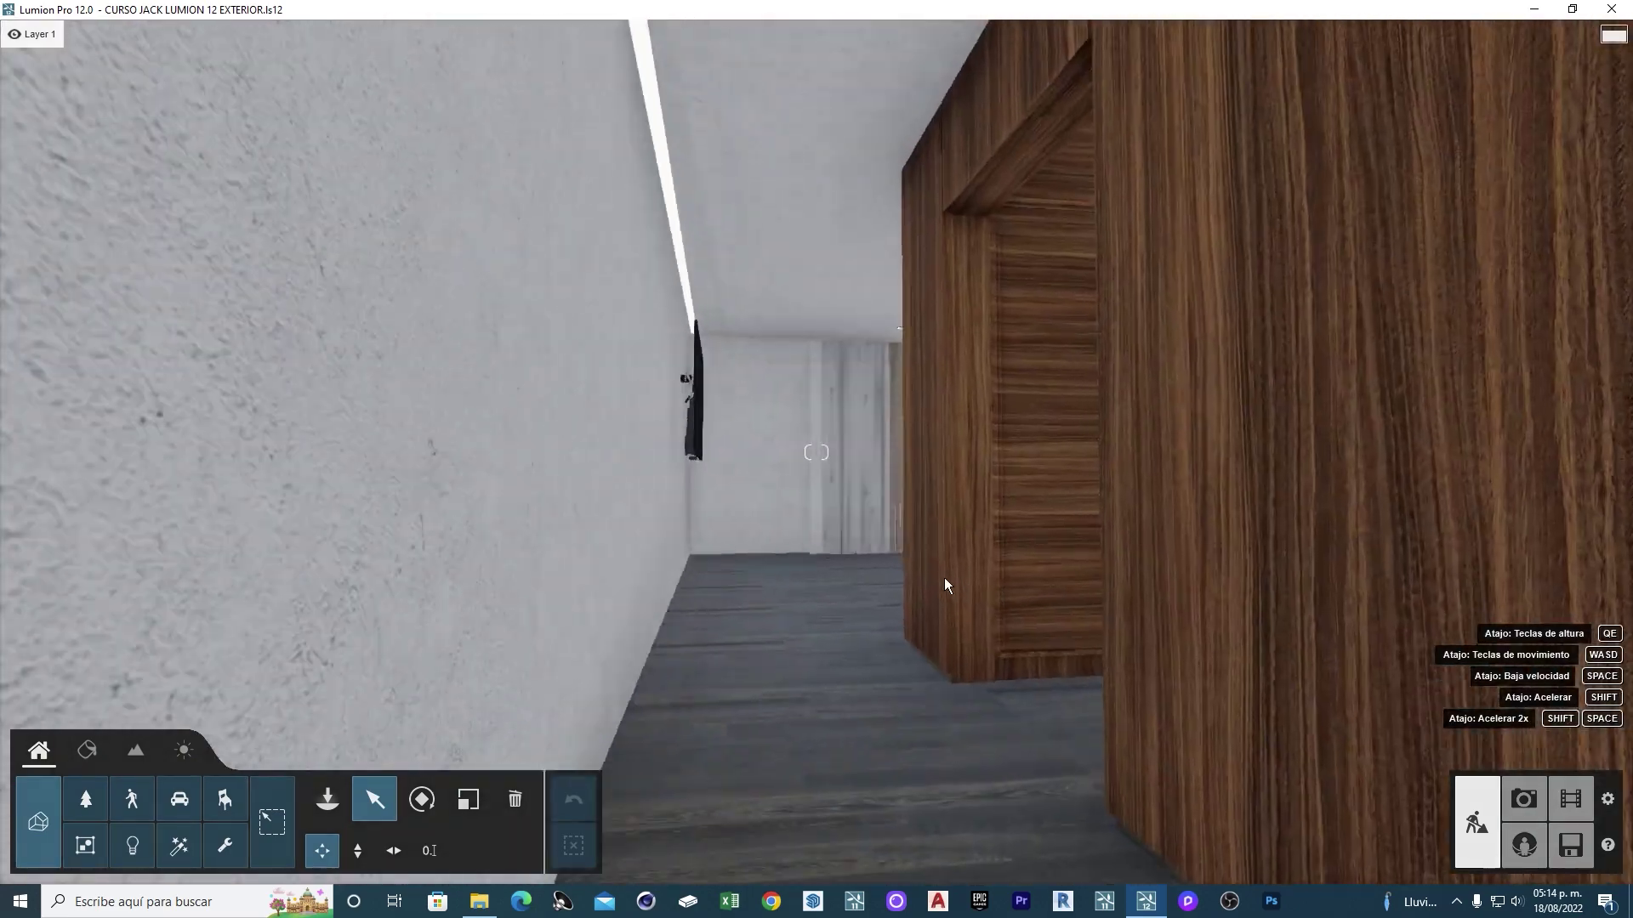
right_click_drag(1029, 539, 883, 585)
key("w")
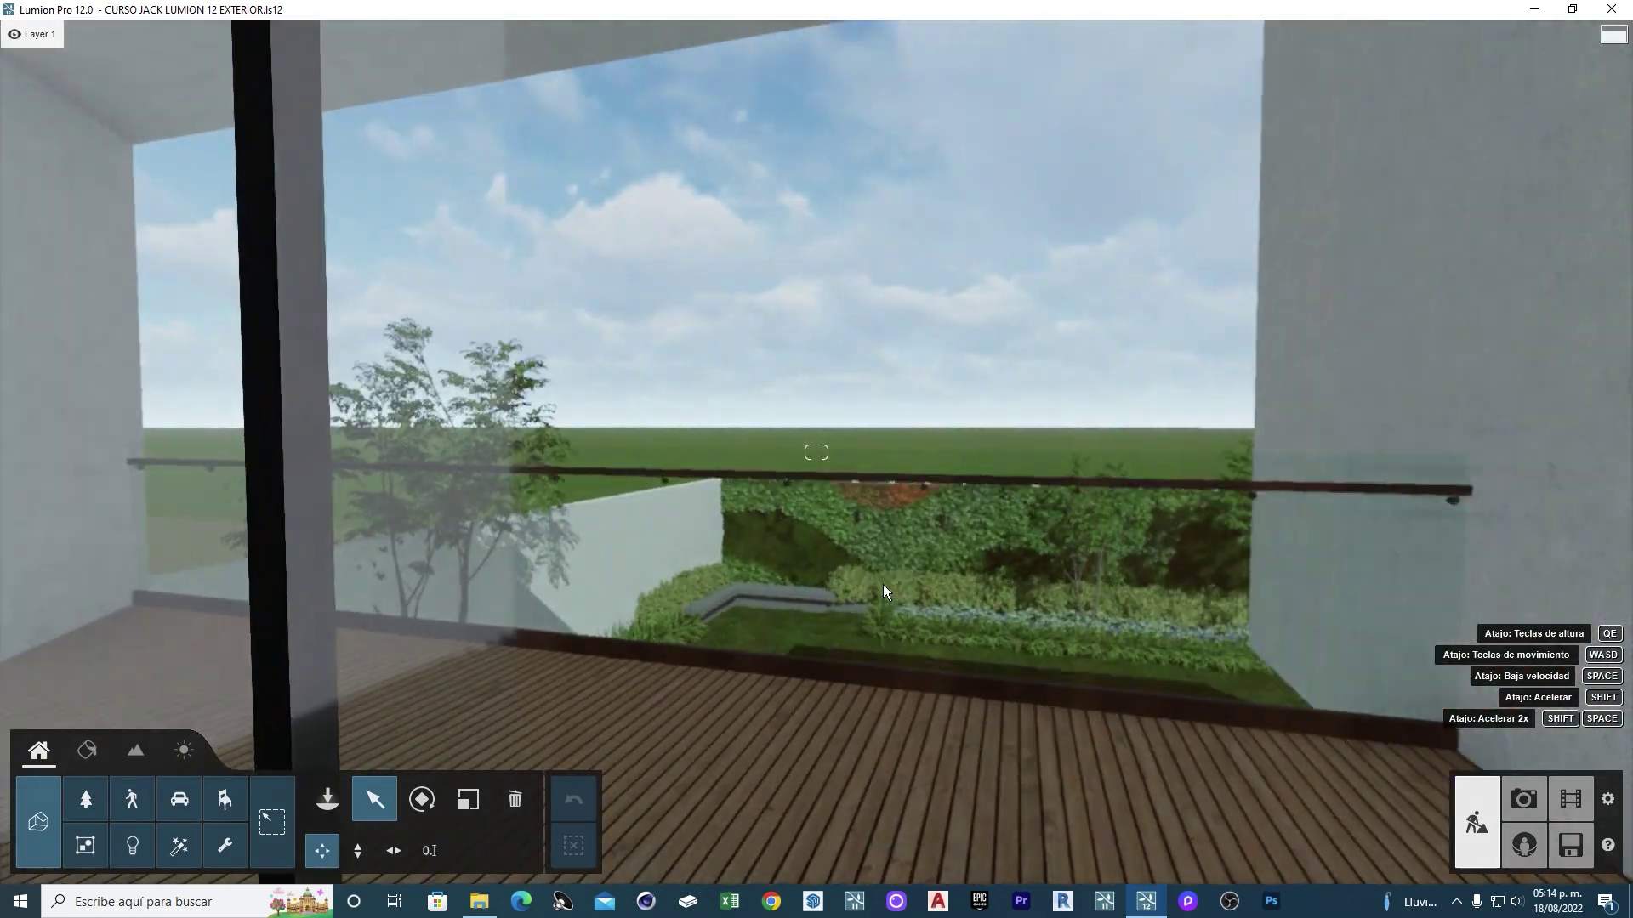
key("s")
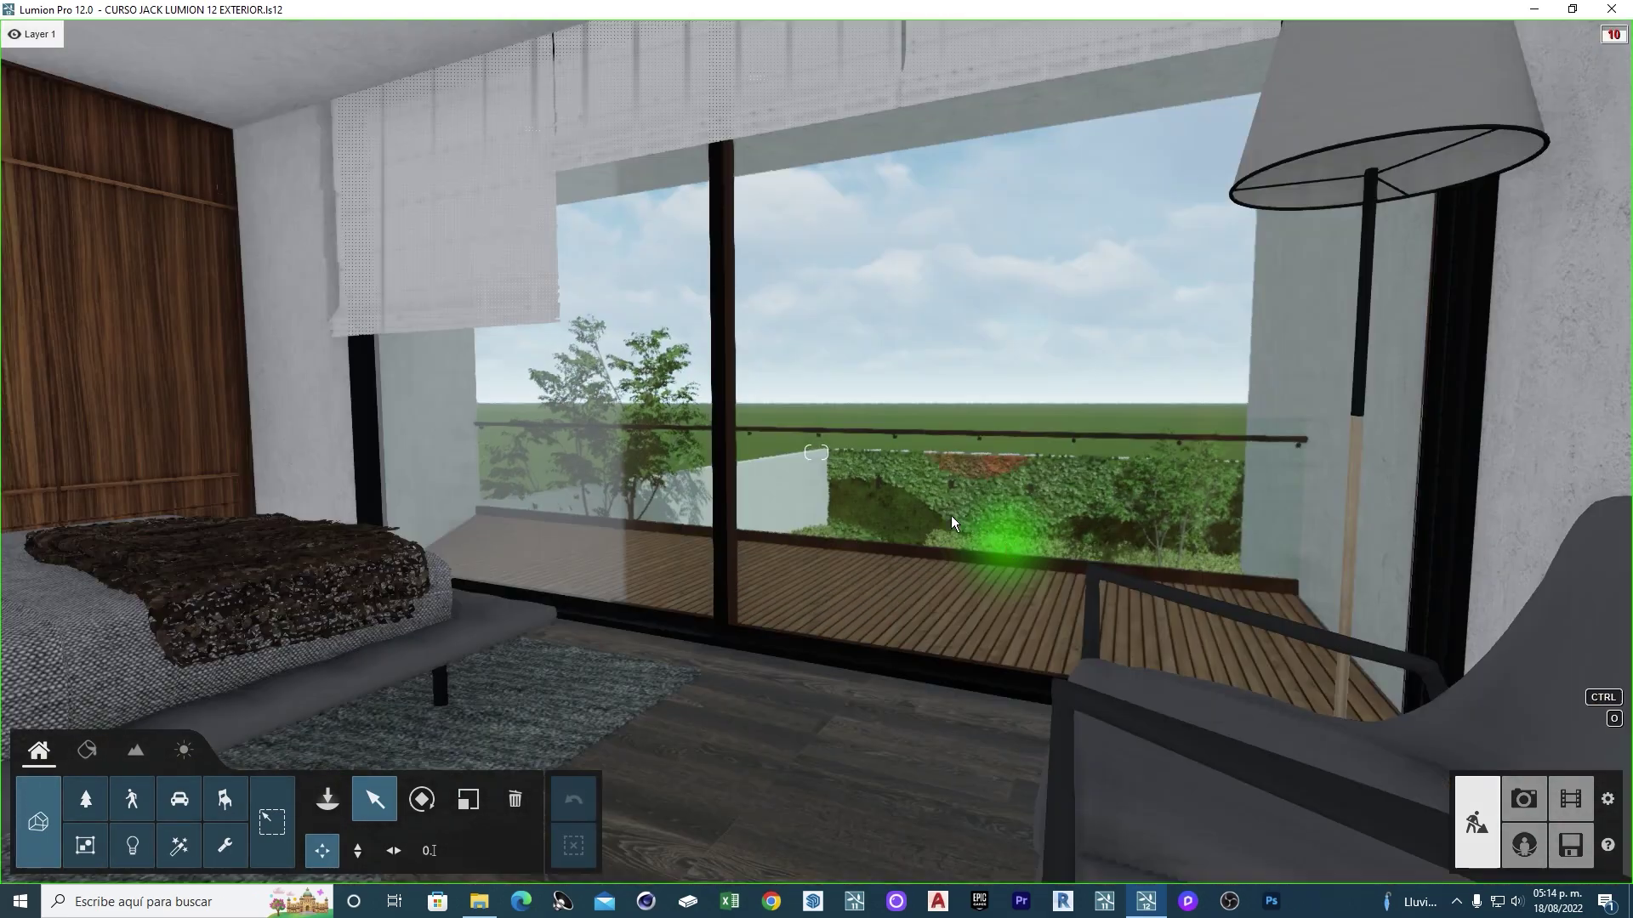
mouse_move(813, 472)
right_mouse_down()
mouse_move(787, 470)
mouse_move(1090, 438)
mouse_move(1008, 359)
right_mouse_up()
key("s")
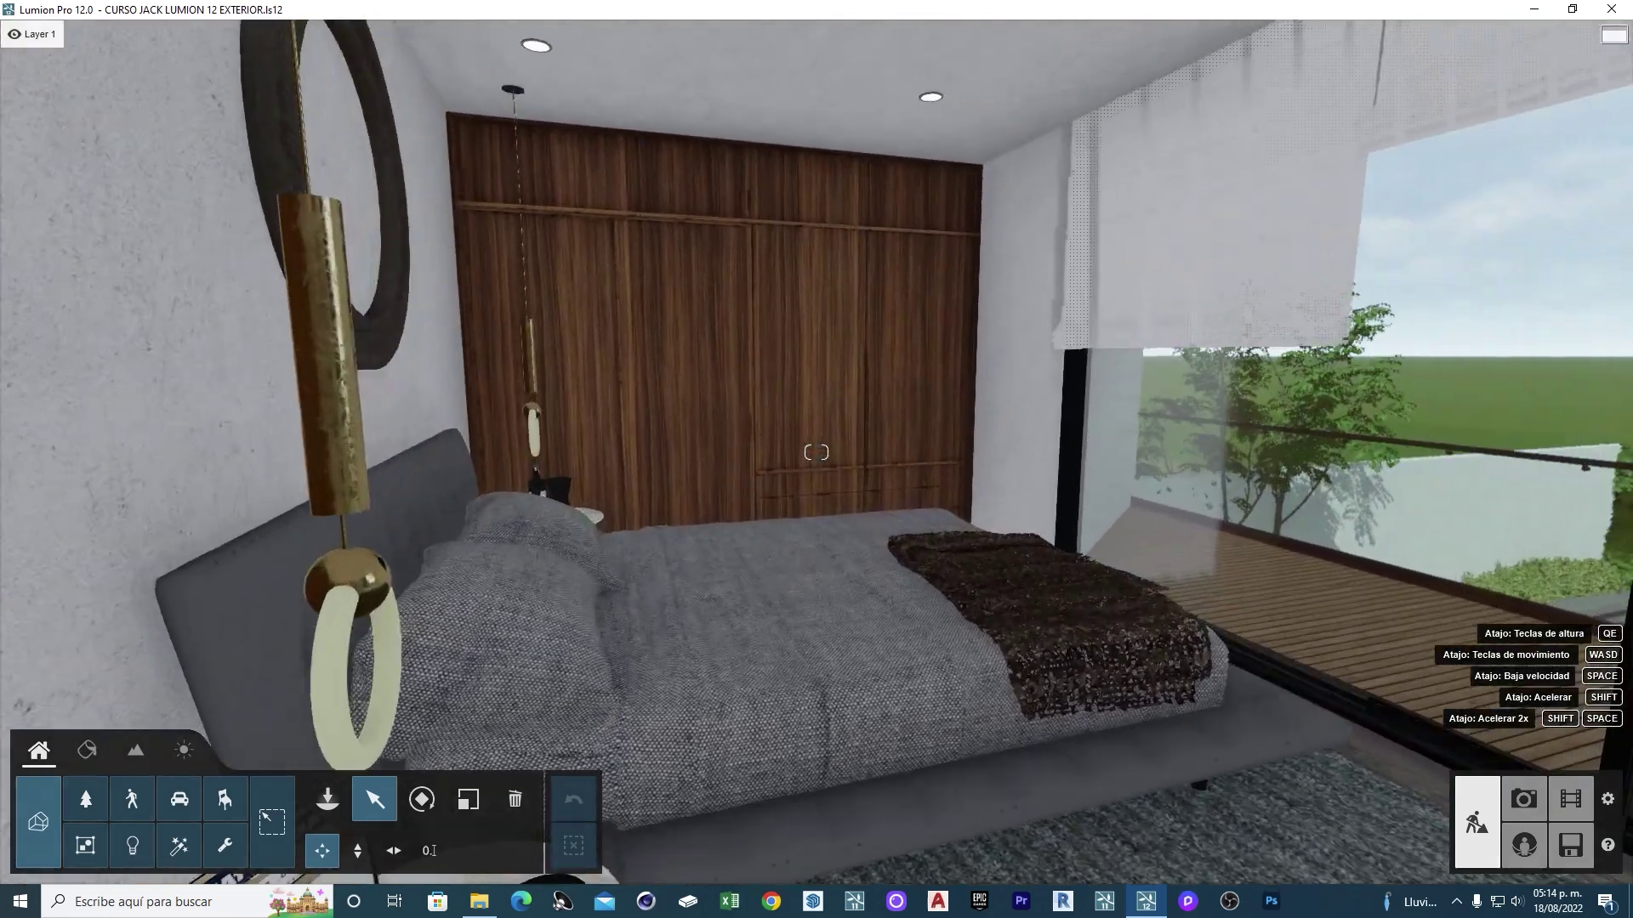
mouse_move(817, 453)
right_mouse_down()
mouse_move(792, 560)
mouse_move(1063, 544)
right_mouse_up()
mouse_move(816, 453)
right_mouse_down()
mouse_move(643, 558)
mouse_move(510, 544)
right_mouse_up()
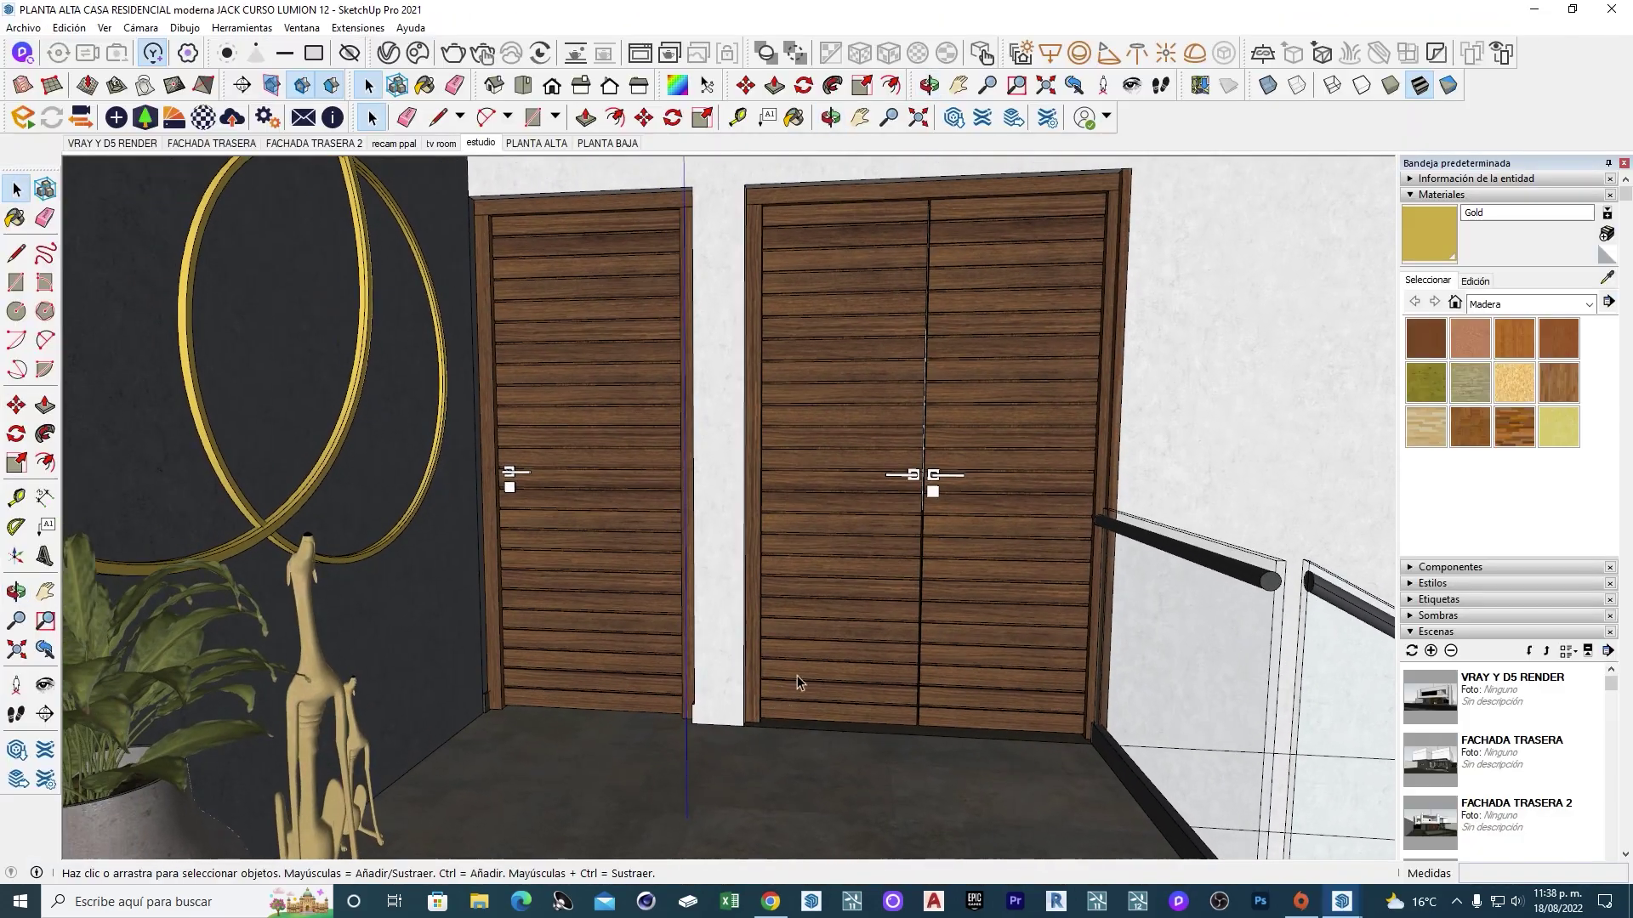
Take the left wooden door from its group and paste it into a new empty model.
double_click(598, 534)
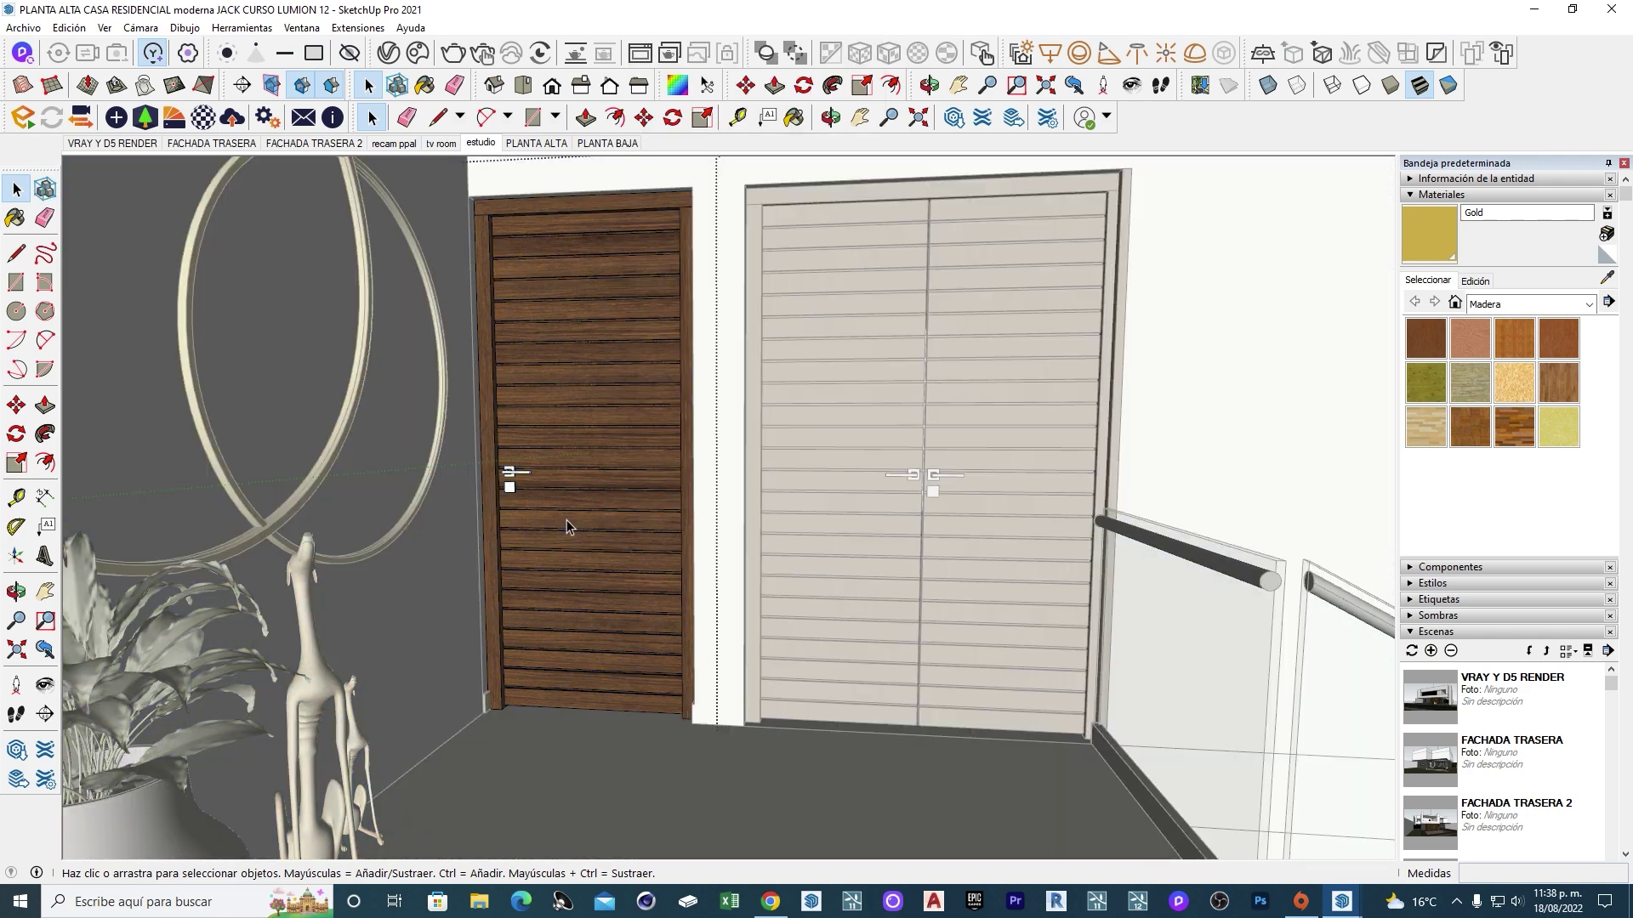
left_click(566, 521)
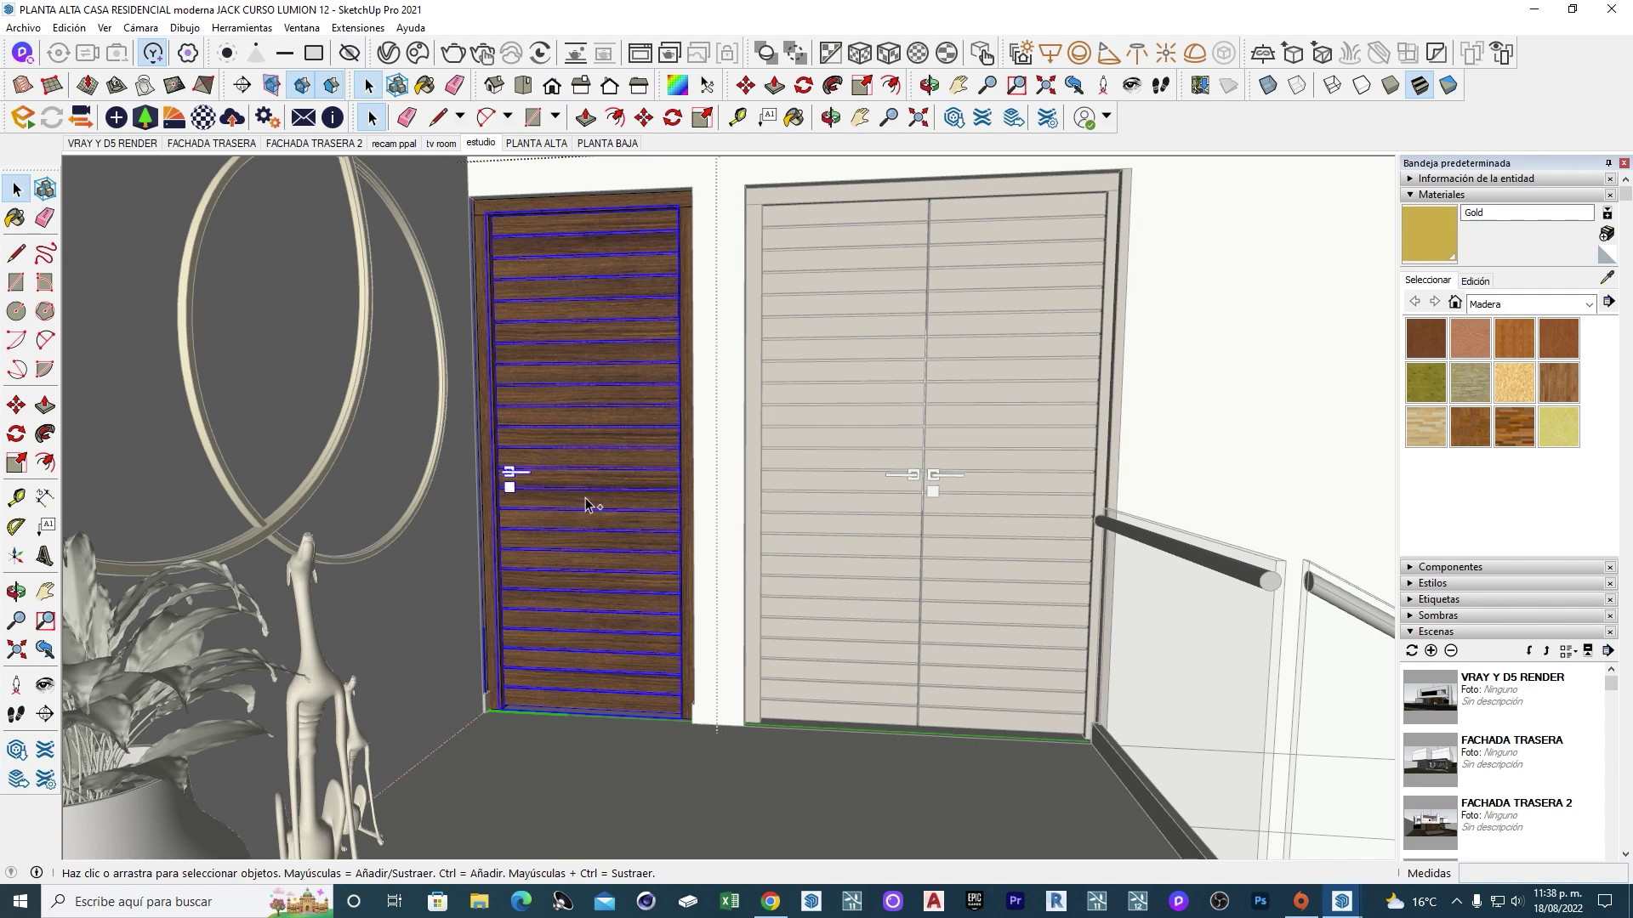
key("ctrl+n")
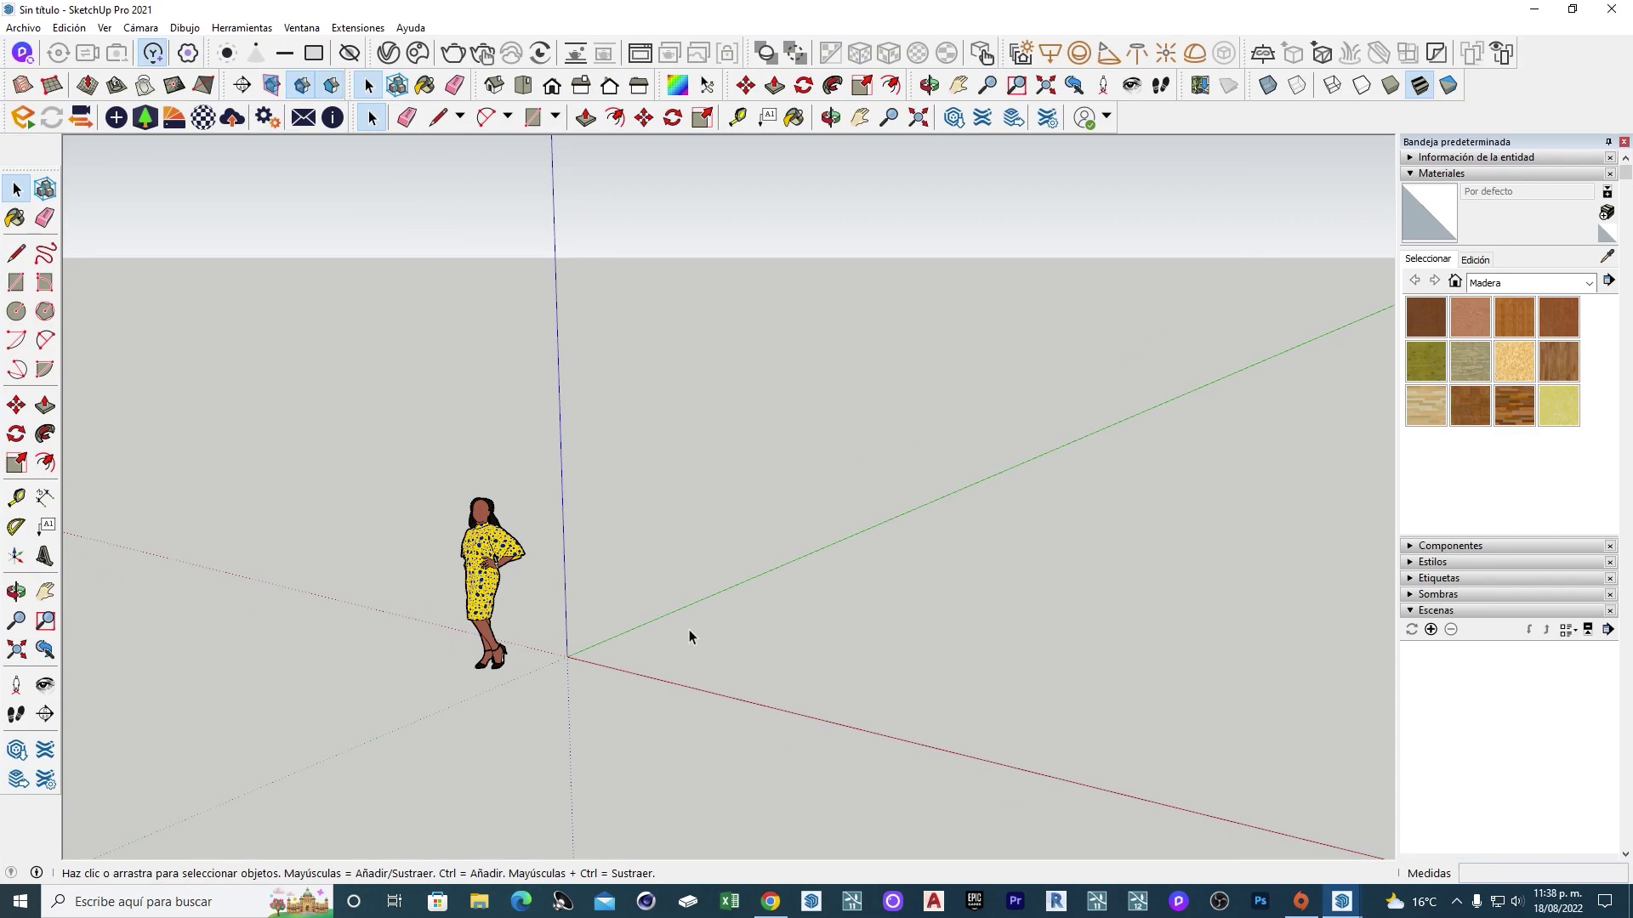
middle_click_drag(688, 636, 579, 695)
left_click(566, 656)
Move the door by its bottom corner and snap it onto the axis origin.
scroll(566, 656, "up", 2)
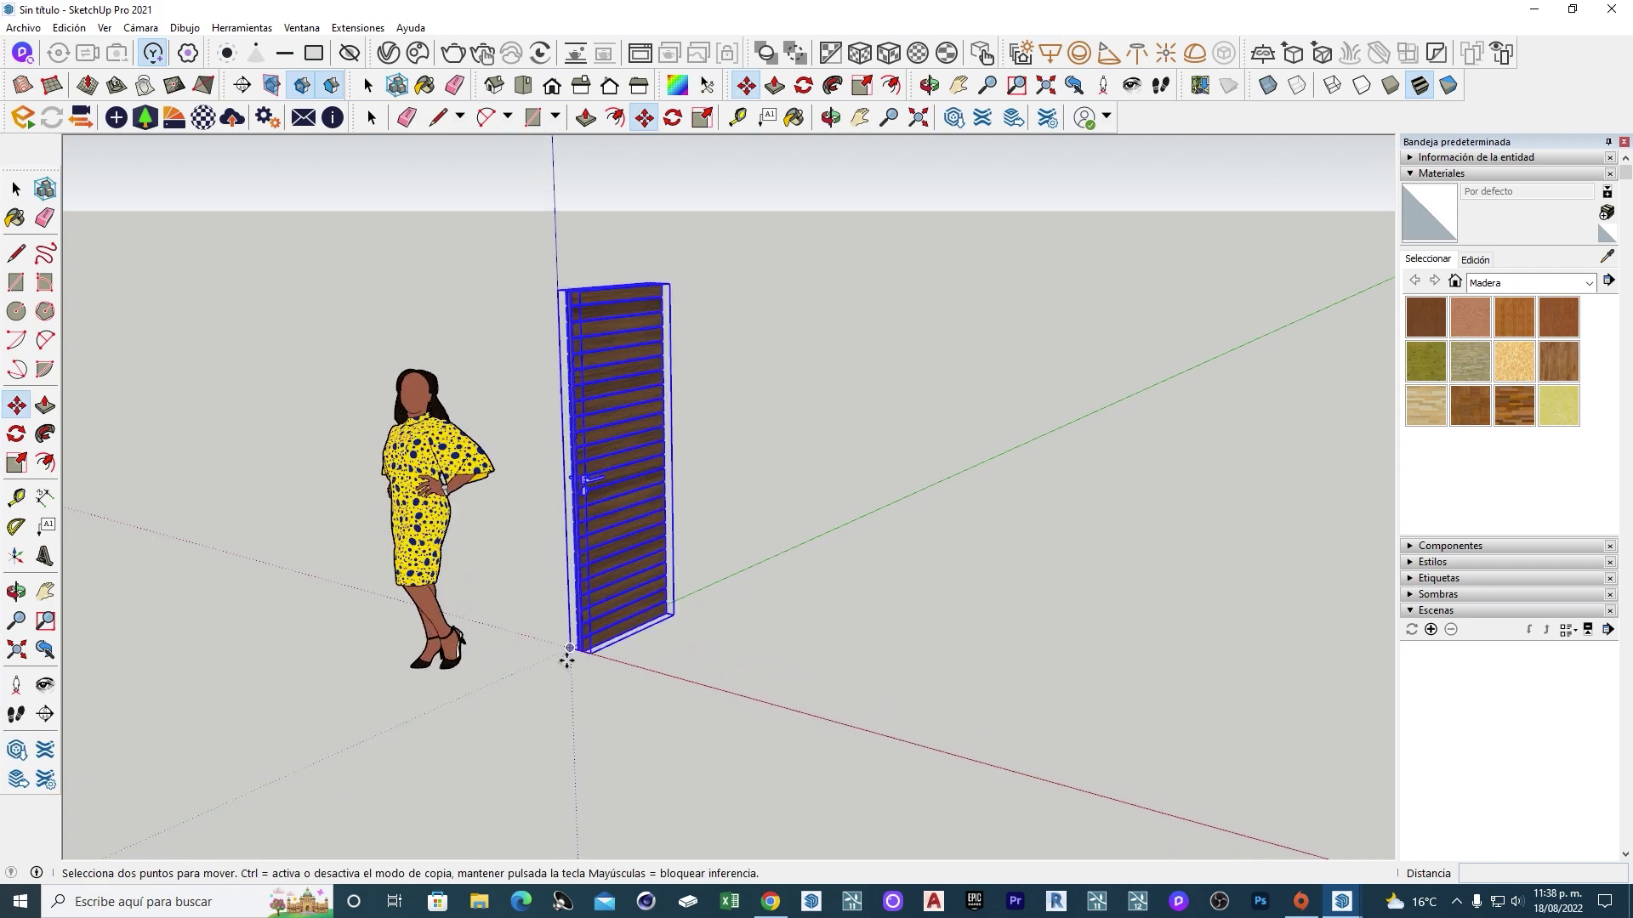
scroll(686, 660, "up", 3)
scroll(540, 737, "up", 3)
scroll(702, 603, "up", 2)
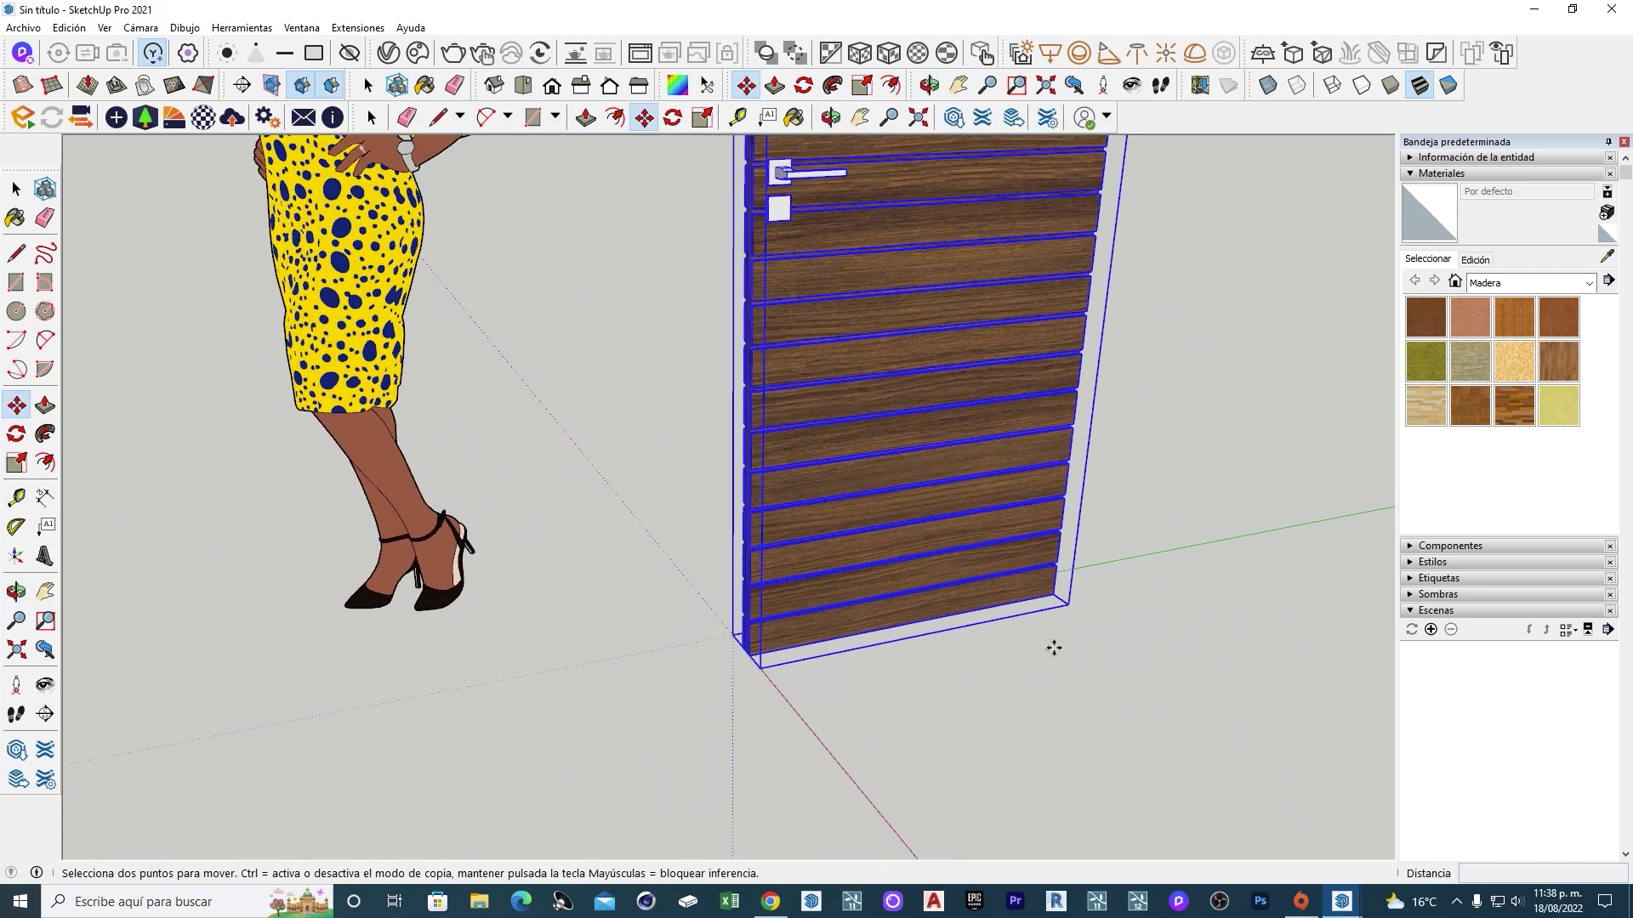
mouse_move(1053, 648)
middle_mouse_down()
mouse_move(806, 762)
mouse_move(871, 766)
middle_mouse_up()
scroll(871, 765, "up", 3)
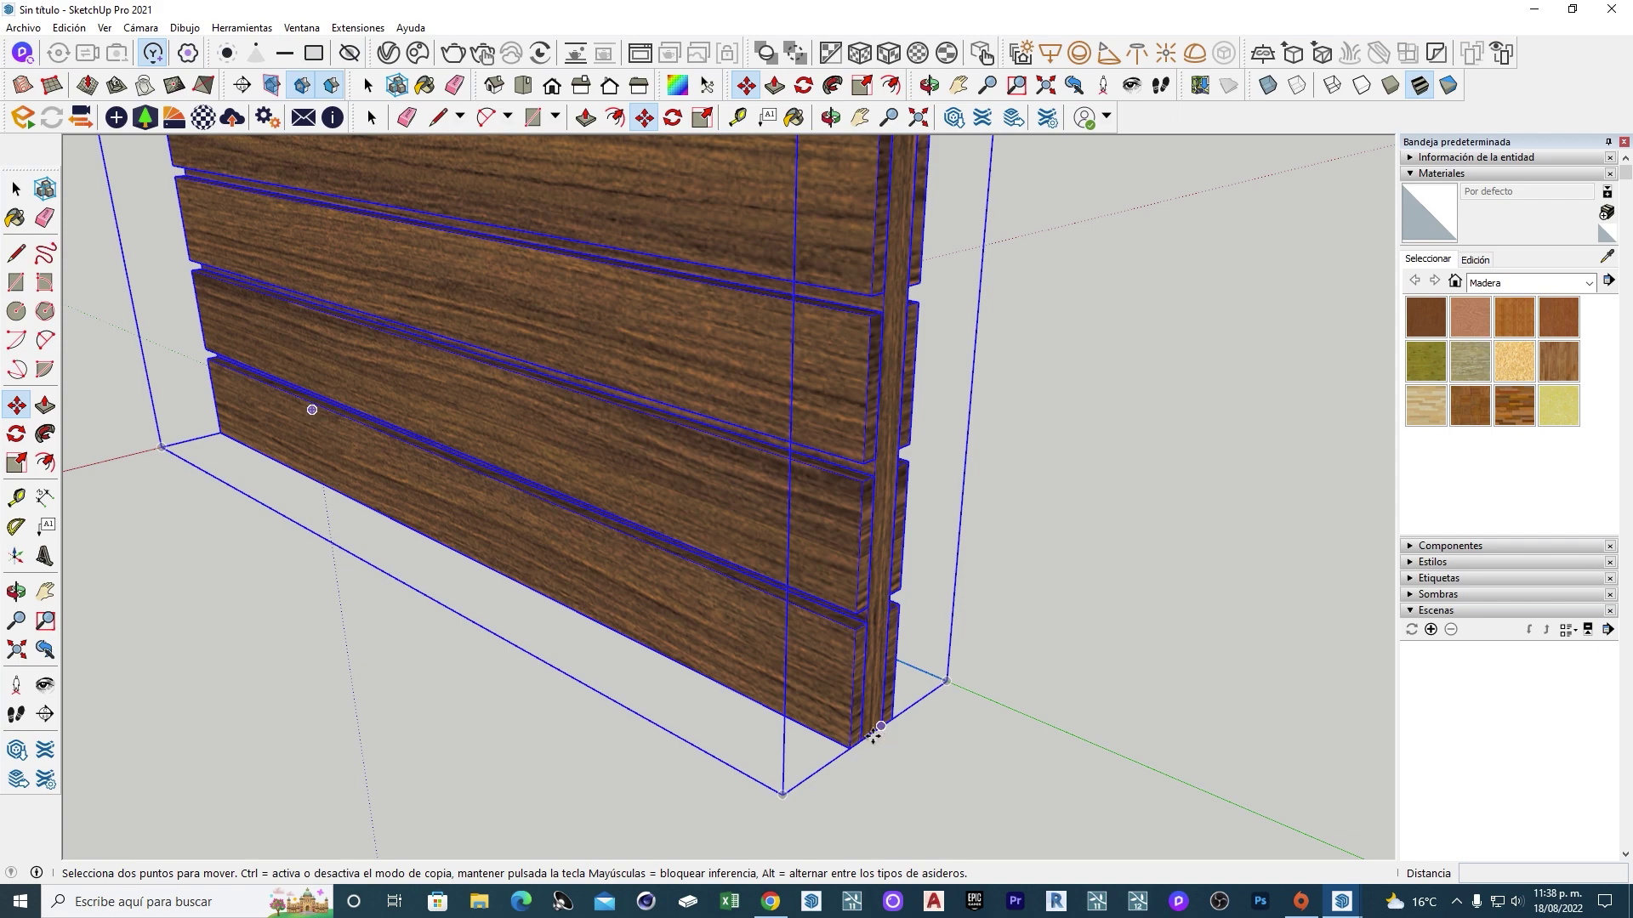
scroll(874, 733, "up", 2)
left_click(871, 730)
scroll(871, 729, "down", 3)
scroll(474, 484, "down", 2)
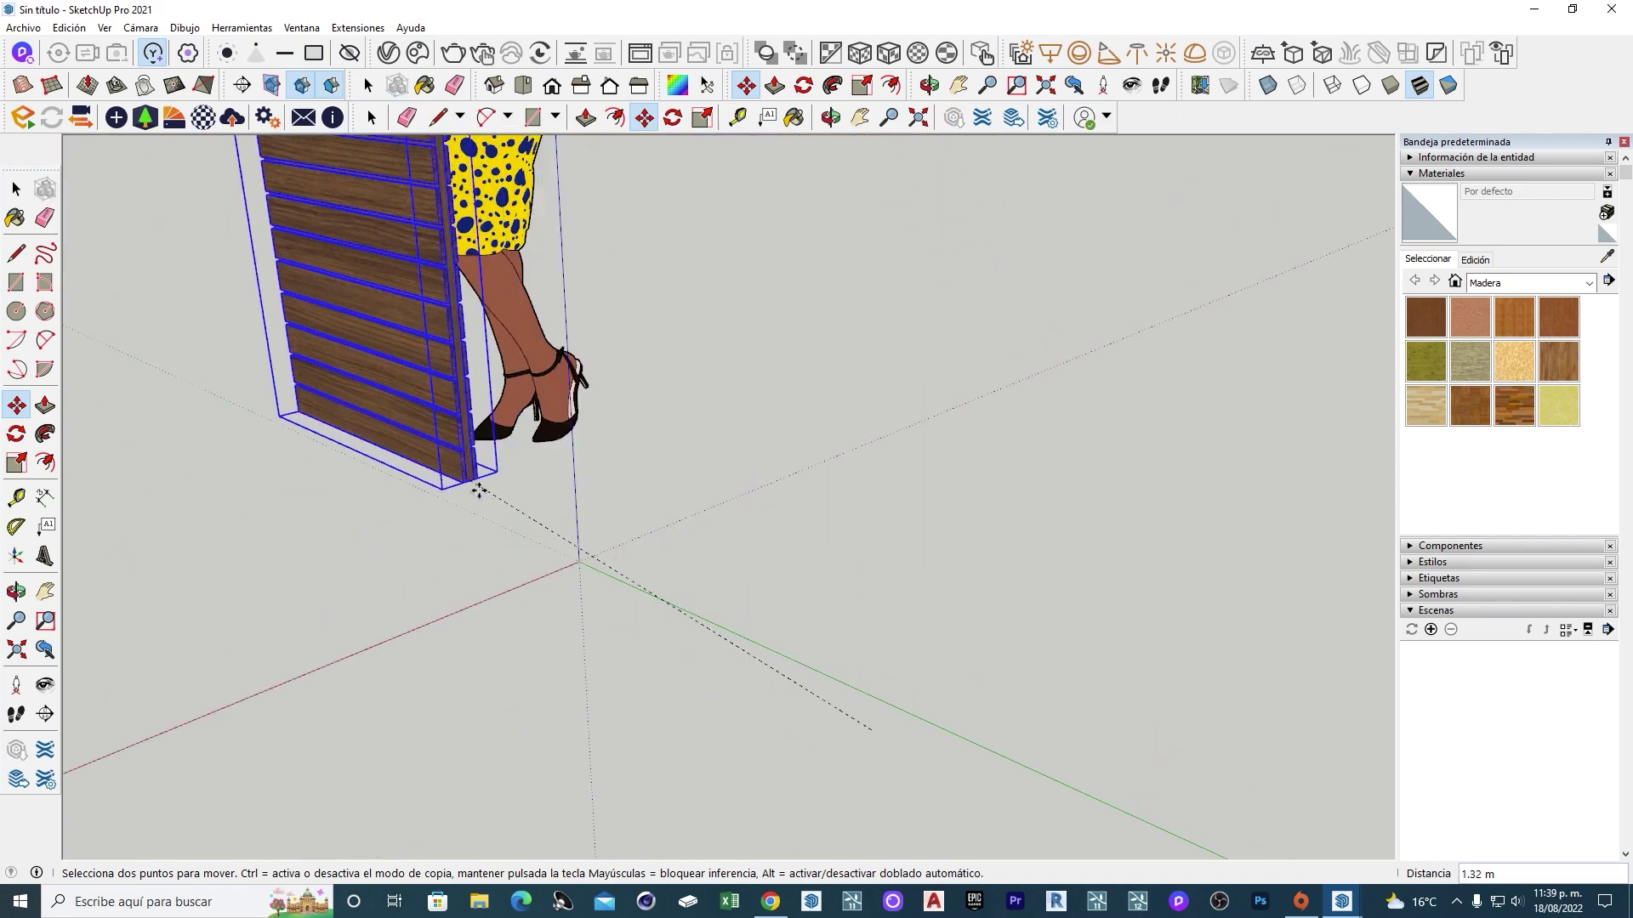
middle_click_drag(474, 485, 506, 597)
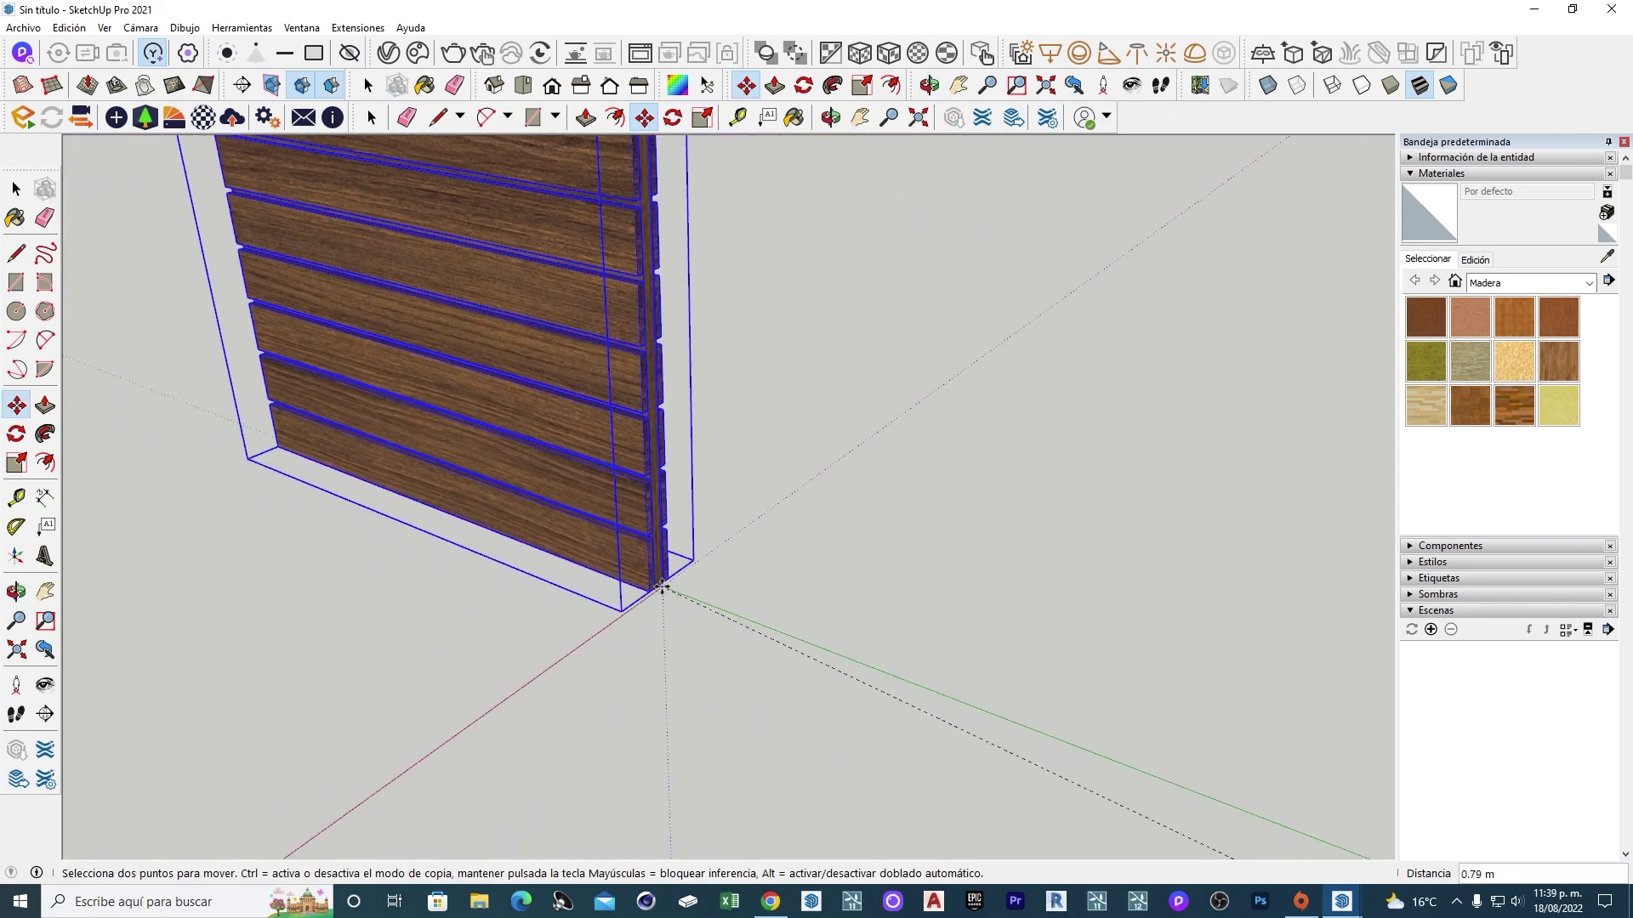
left_click(666, 587)
Rotate the door about the origin.
key("q")
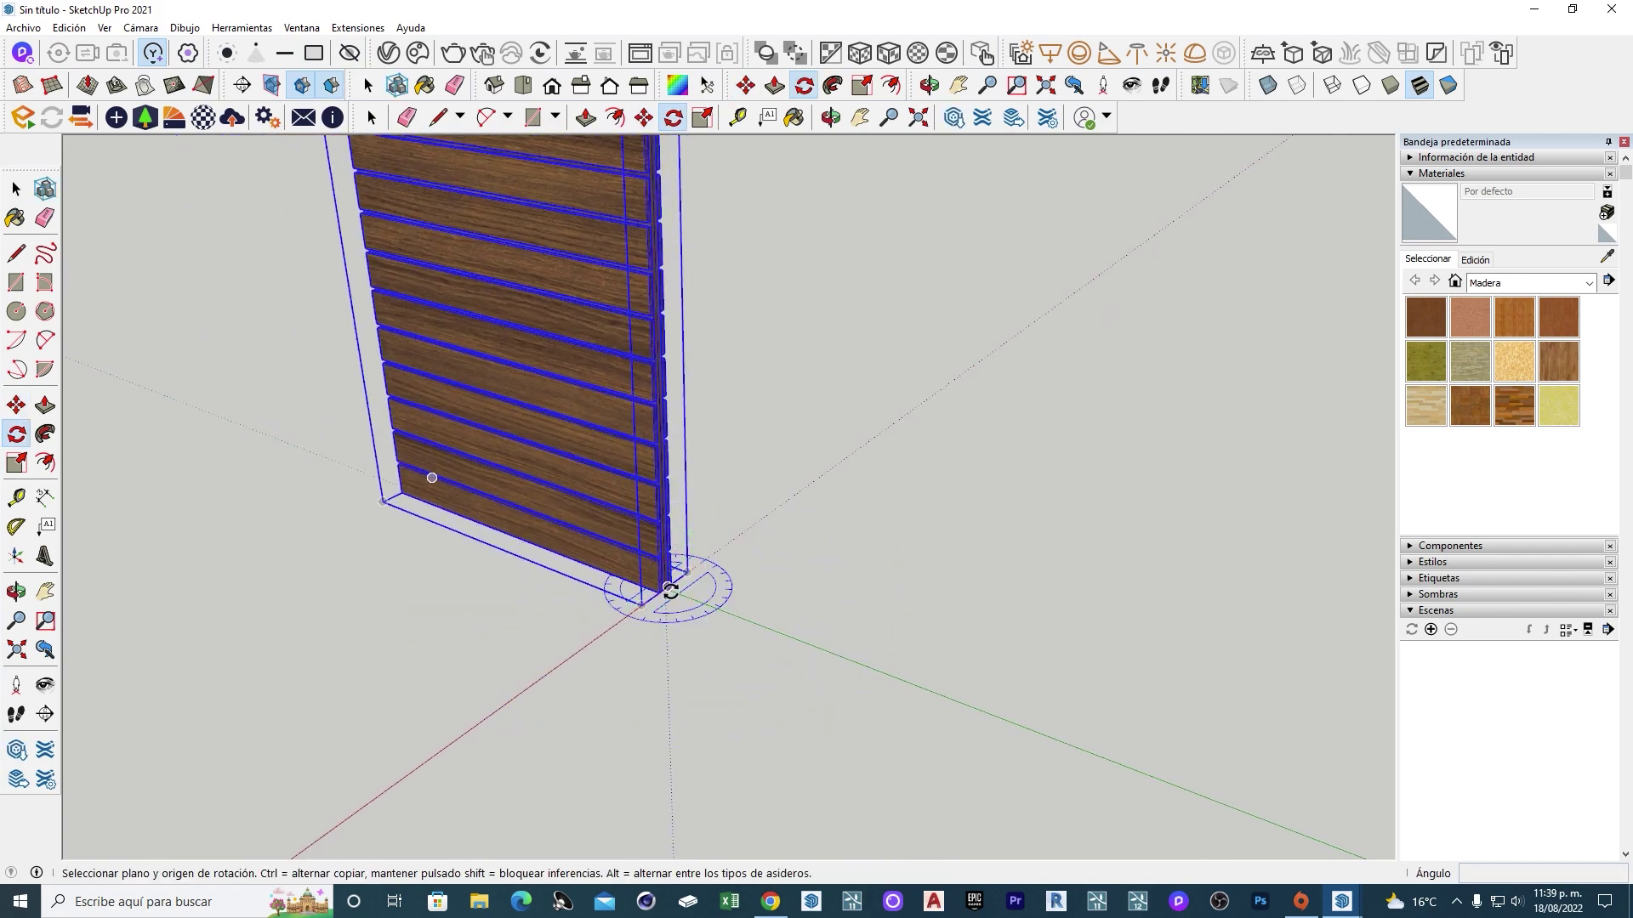
left_click(670, 589)
middle_click_drag(547, 608, 668, 604)
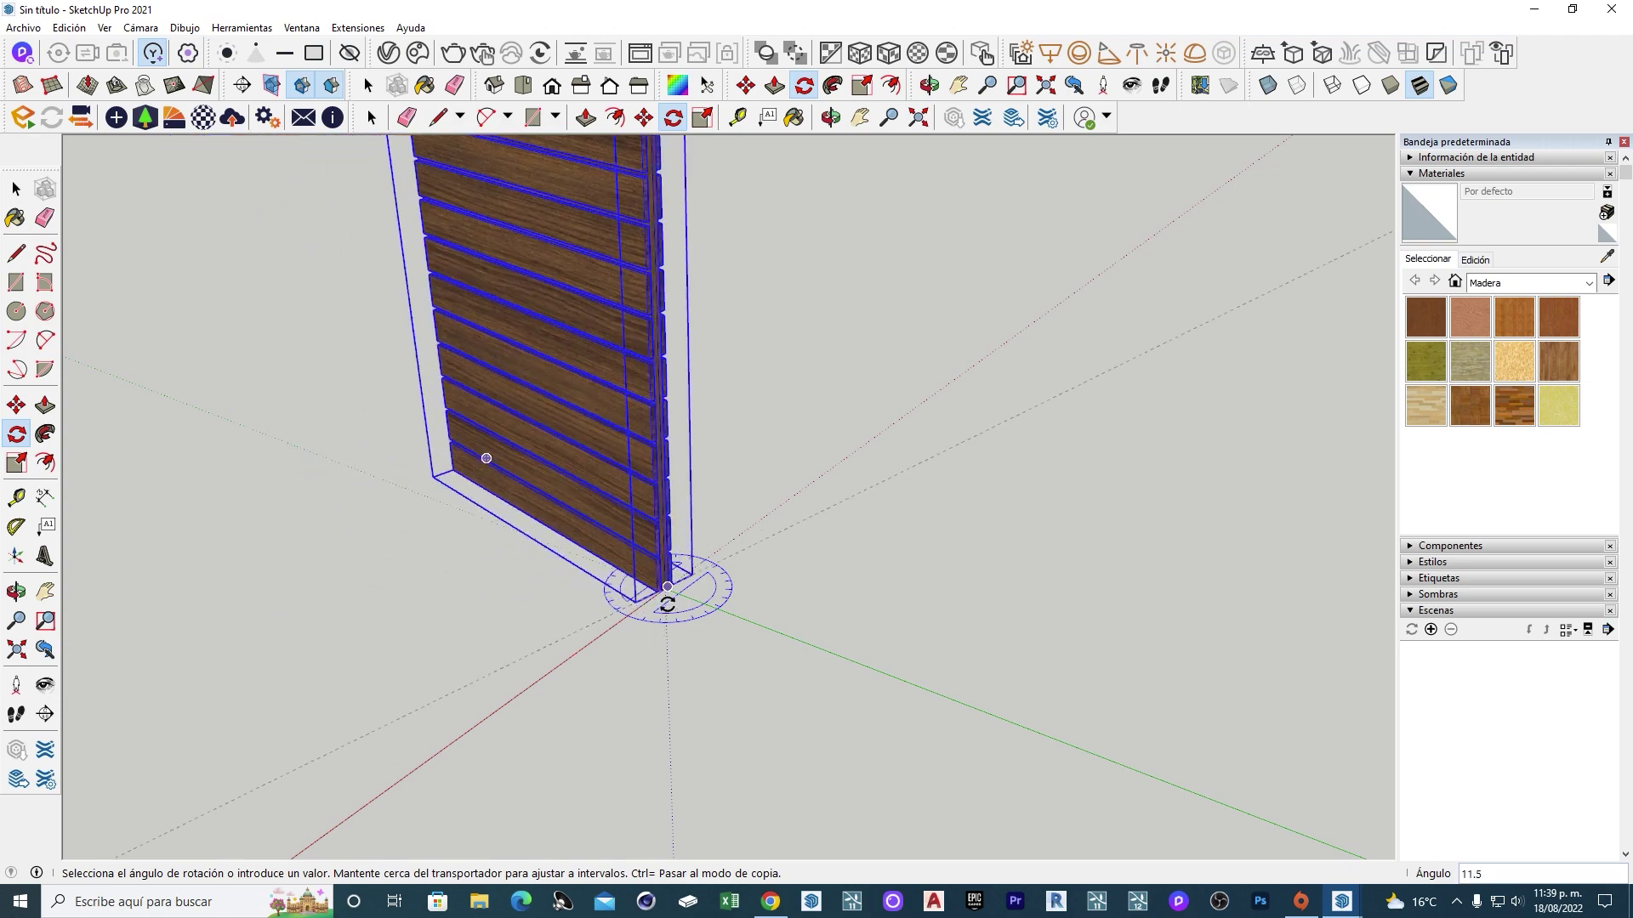
left_click(594, 583)
key("space")
Try further moves and rotations, cancel them, and view the door beside the scale figure.
key("m")
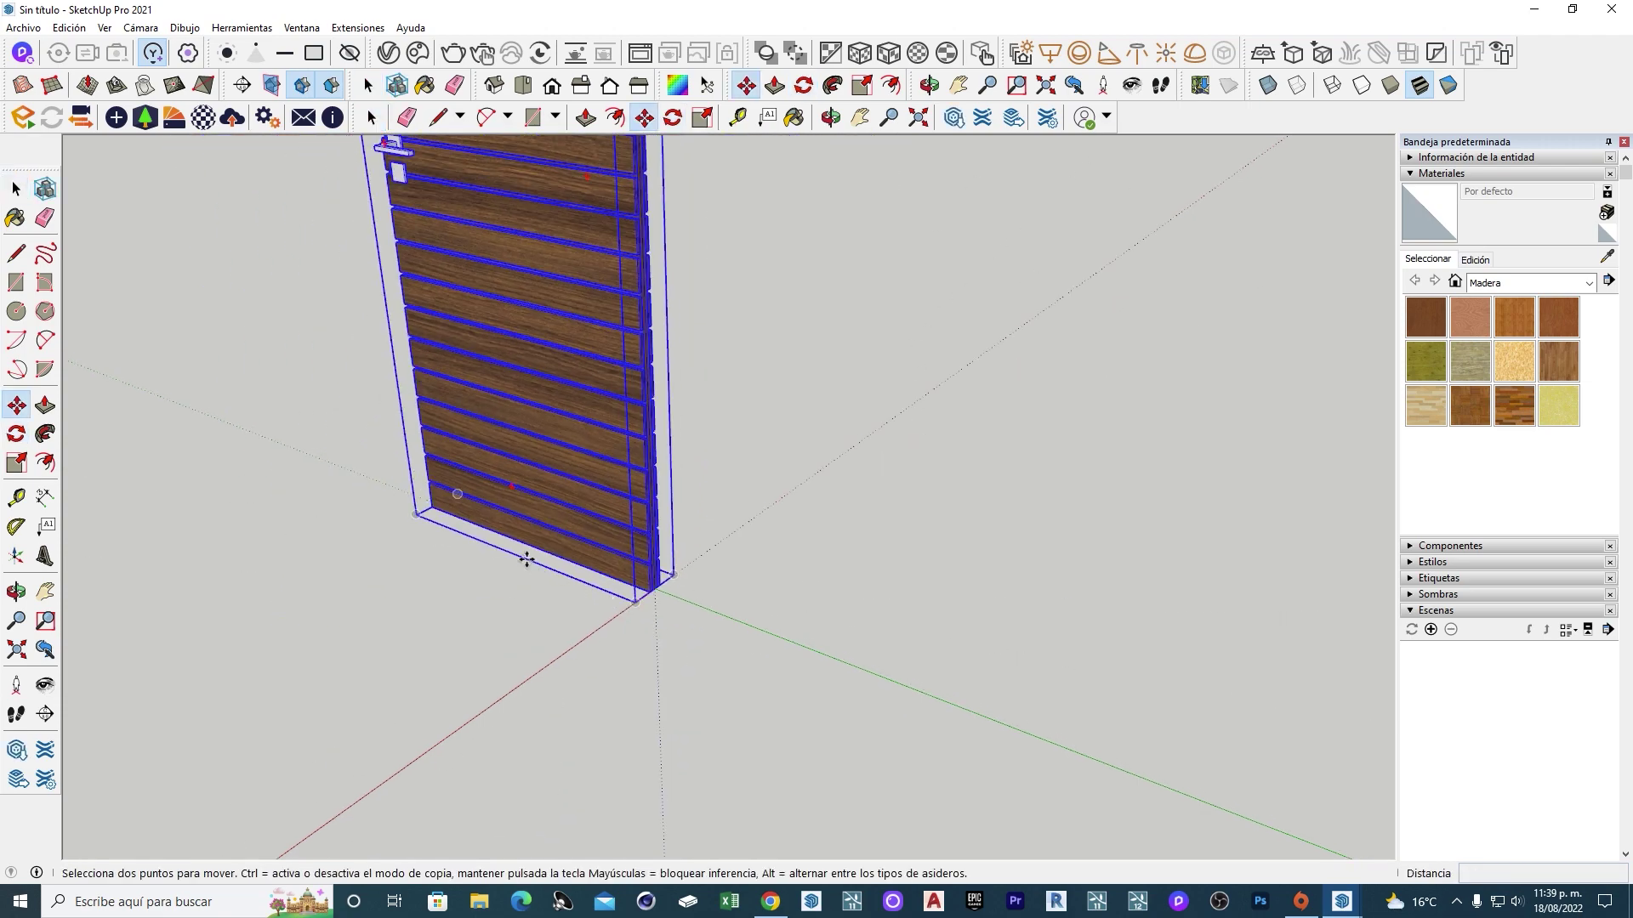
left_click(526, 558)
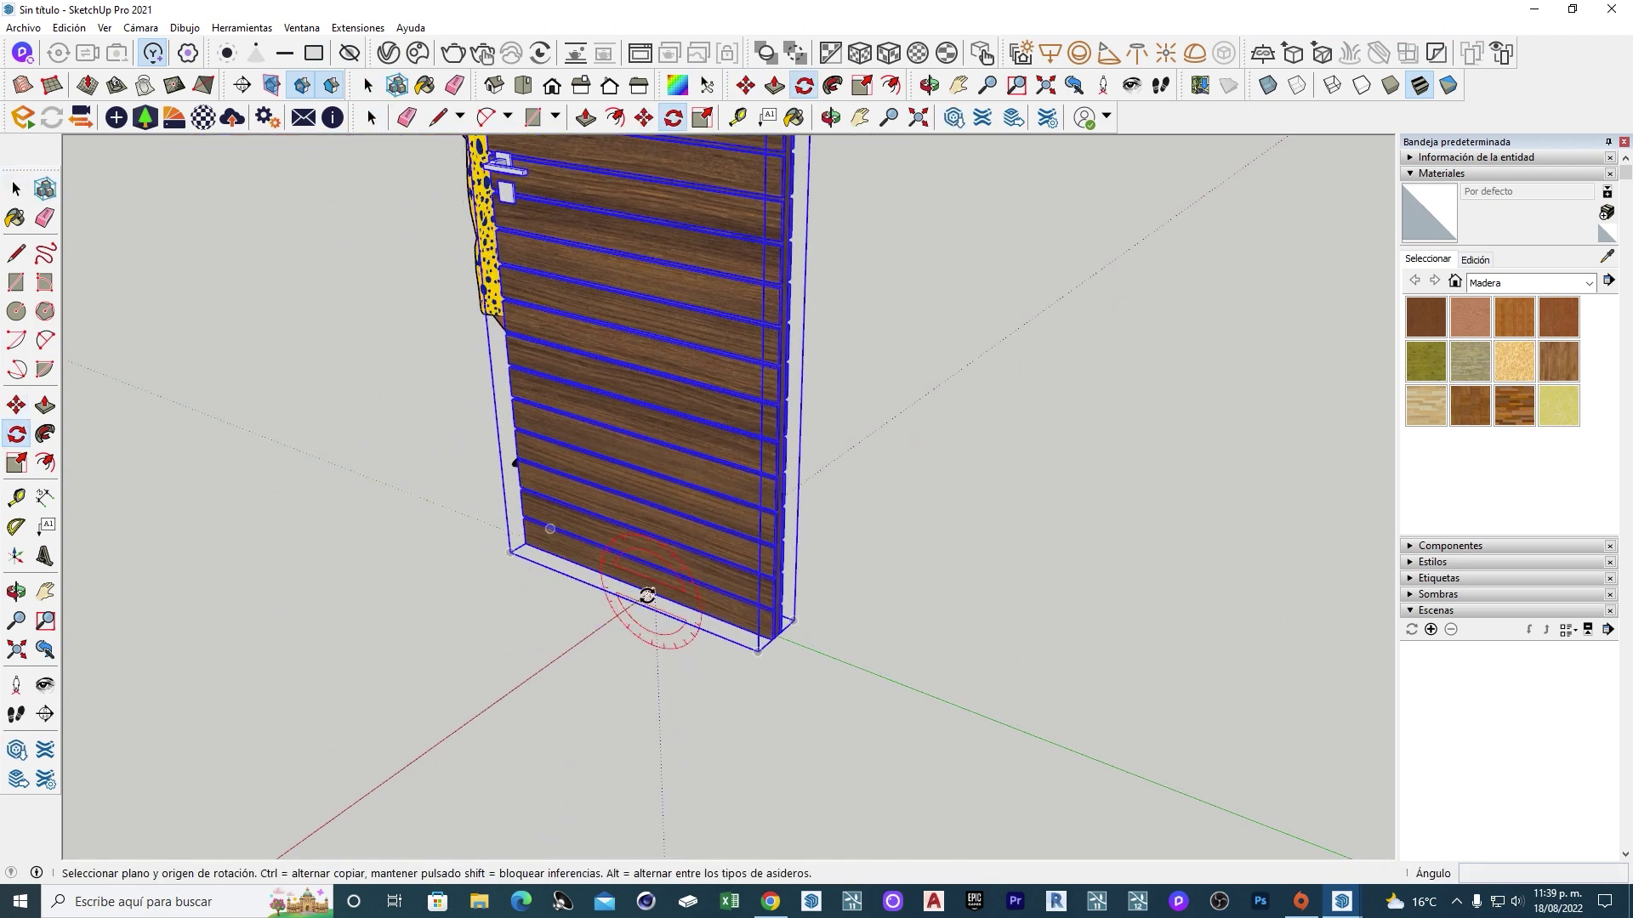
left_click(553, 655)
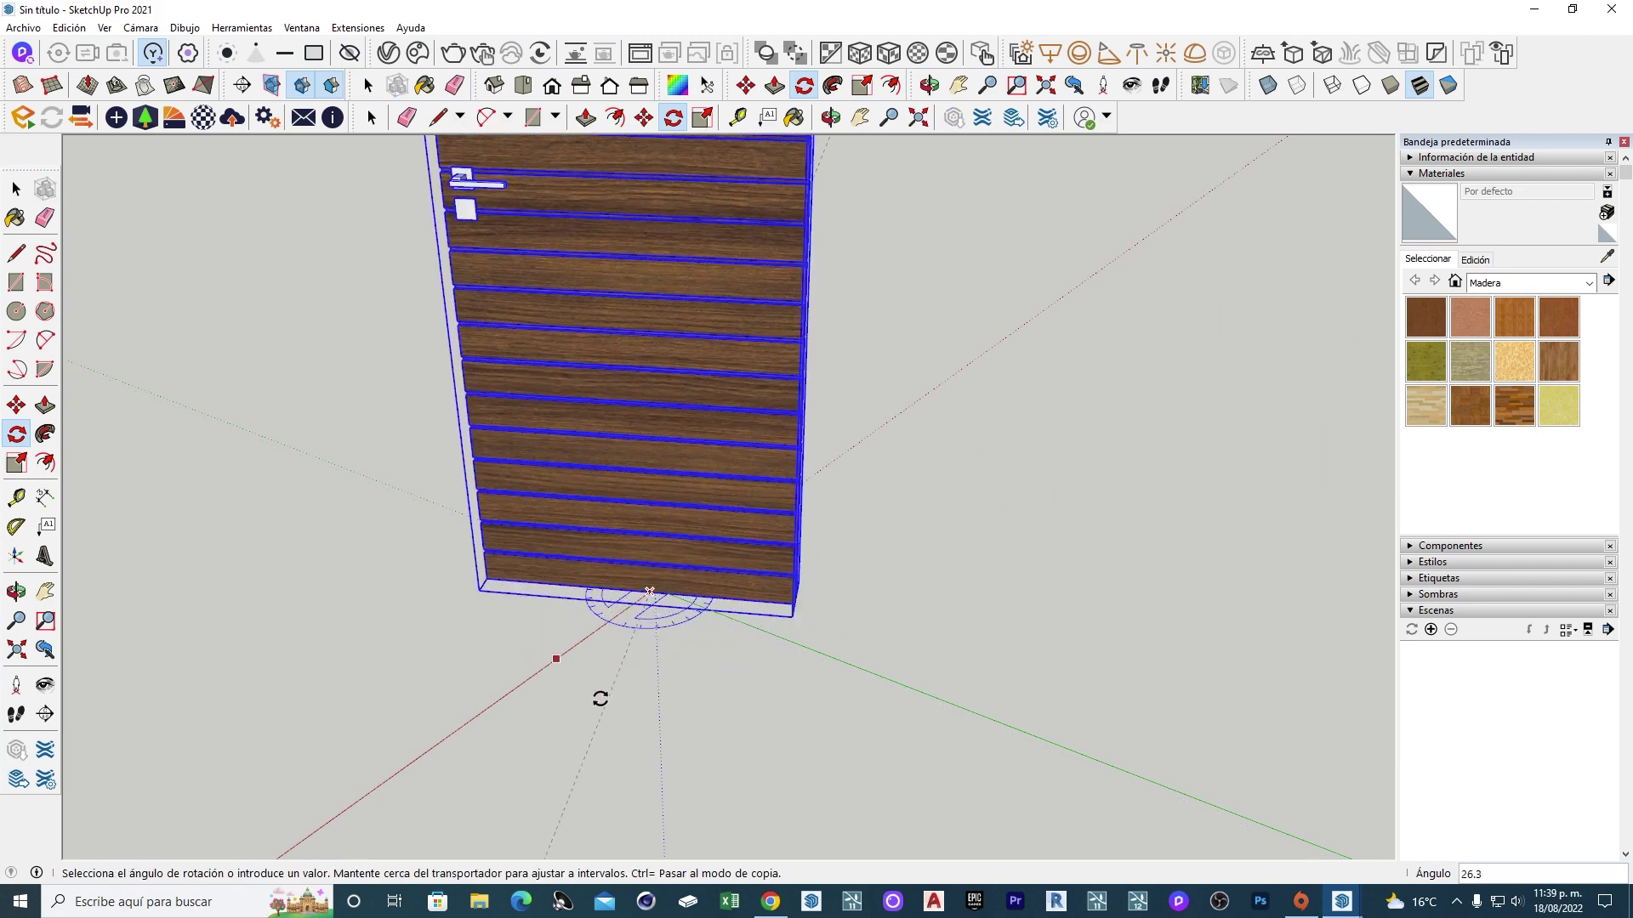
key("space")
key("m")
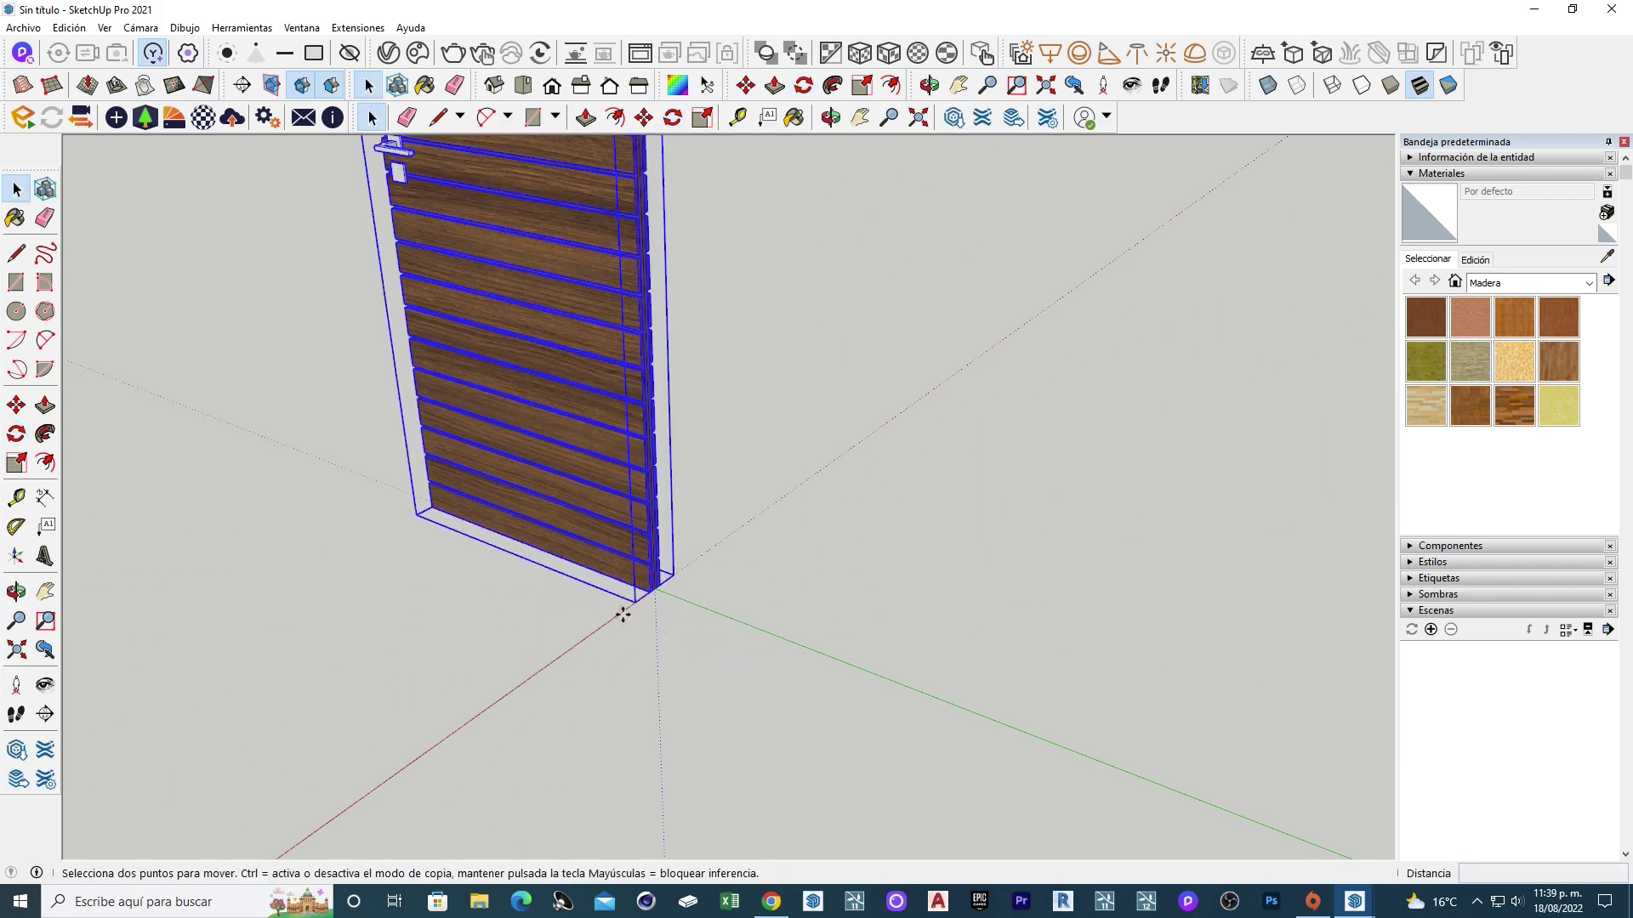
left_click(565, 599)
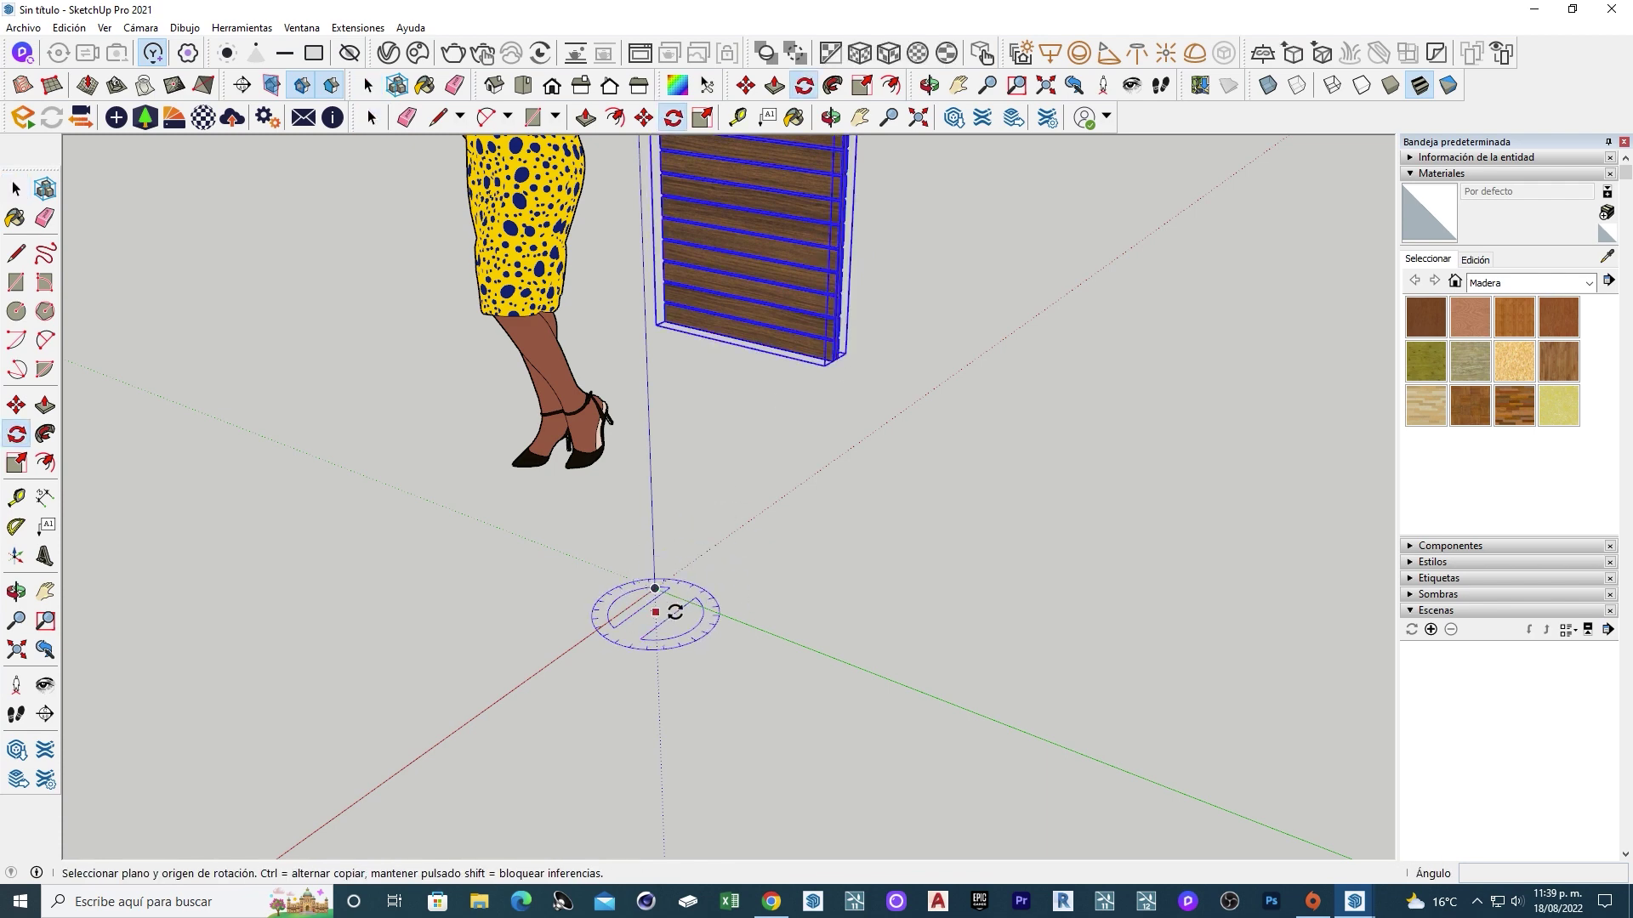
left_click(660, 589)
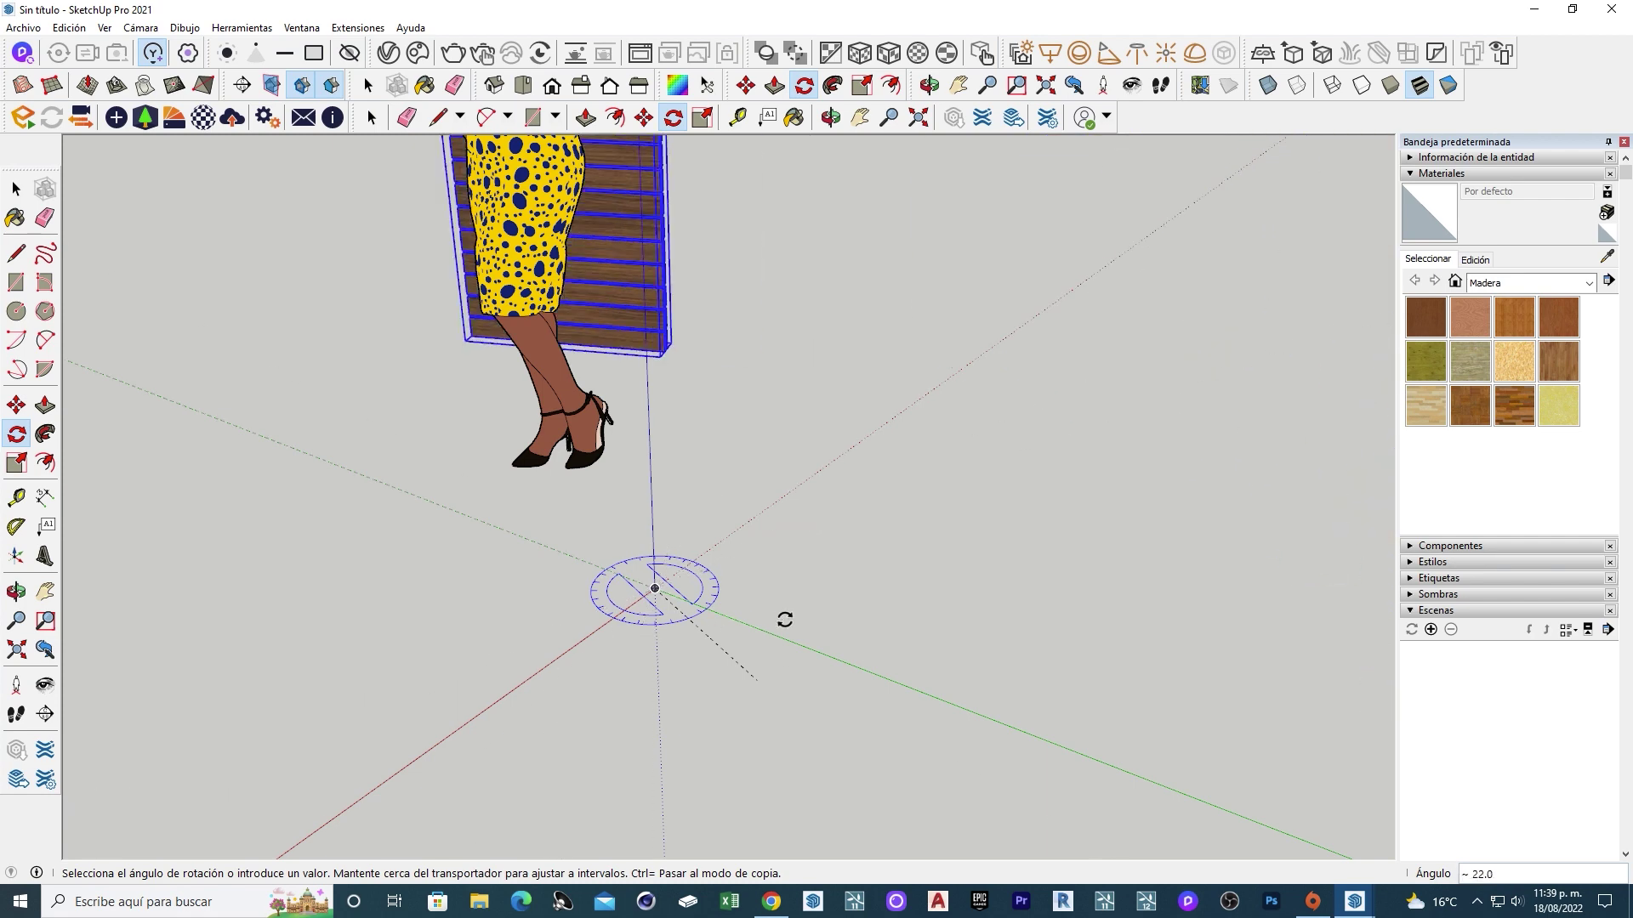
key("space")
middle_click_drag(747, 685, 1160, 539)
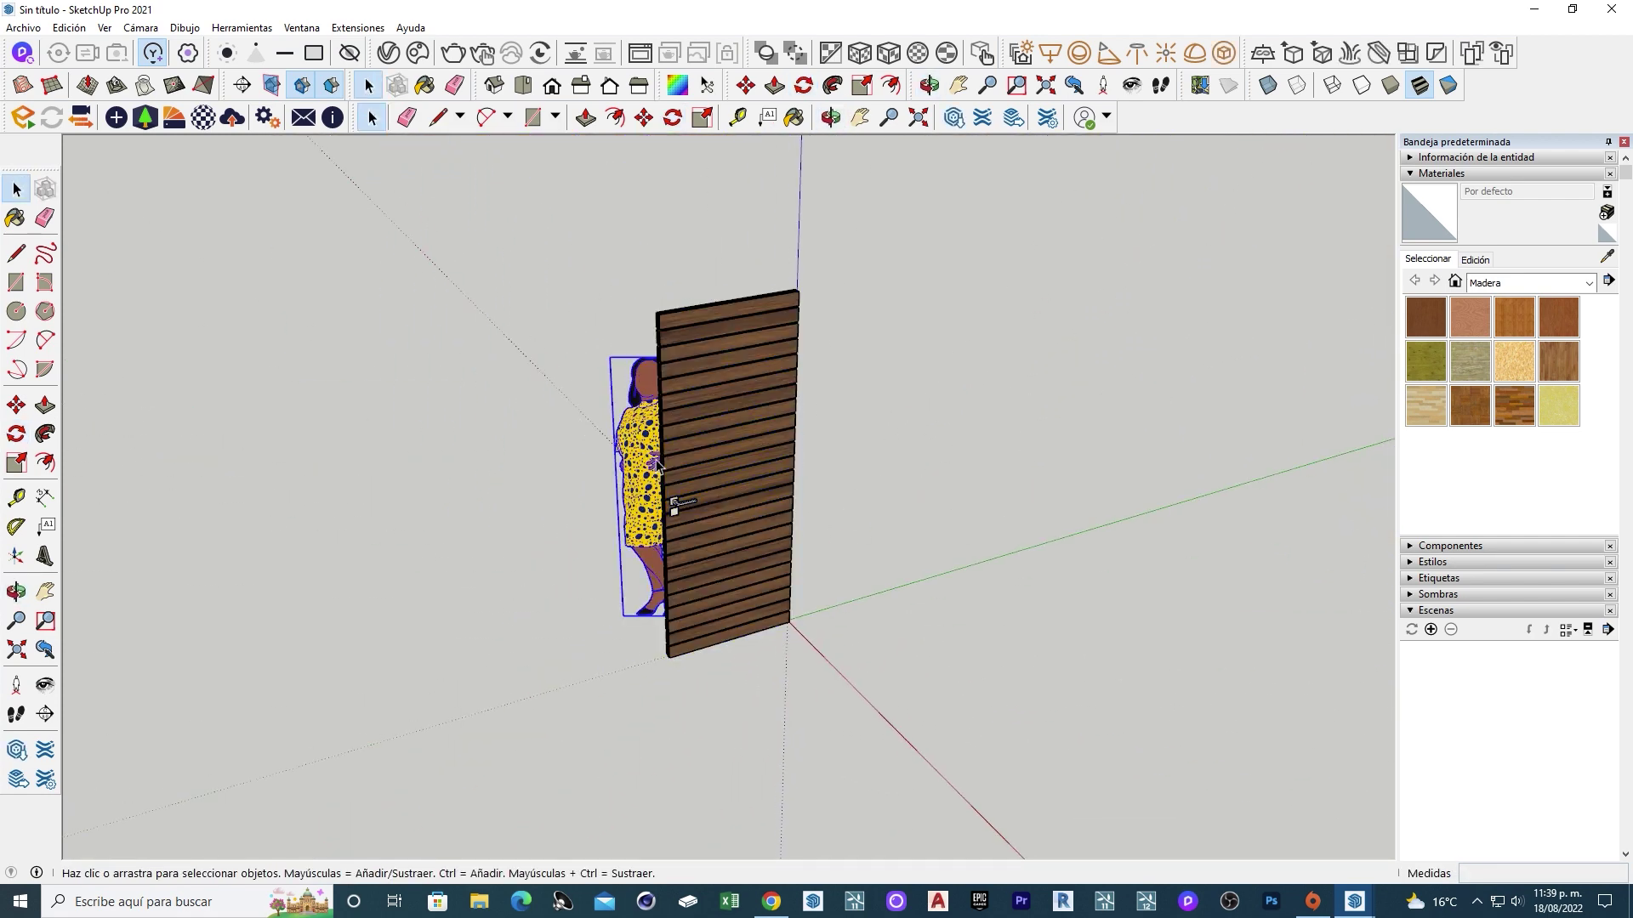
Save the door model via Guardar como as 'PUERTA HABITACIÓN 2'.
middle_click_drag(773, 620, 704, 660)
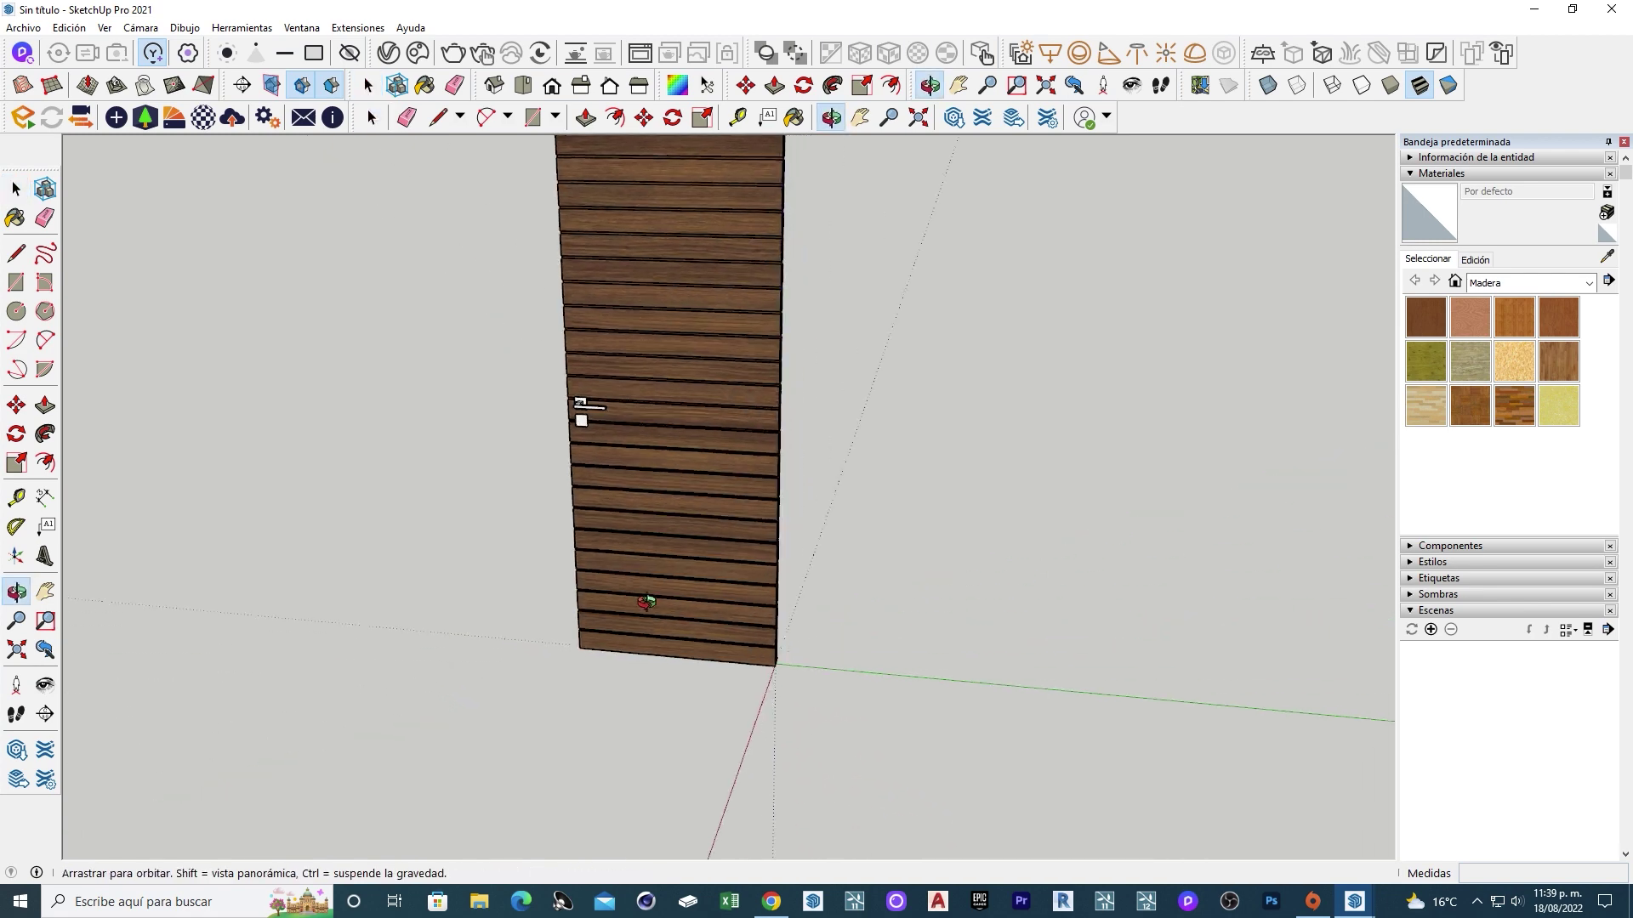
left_click(22, 29)
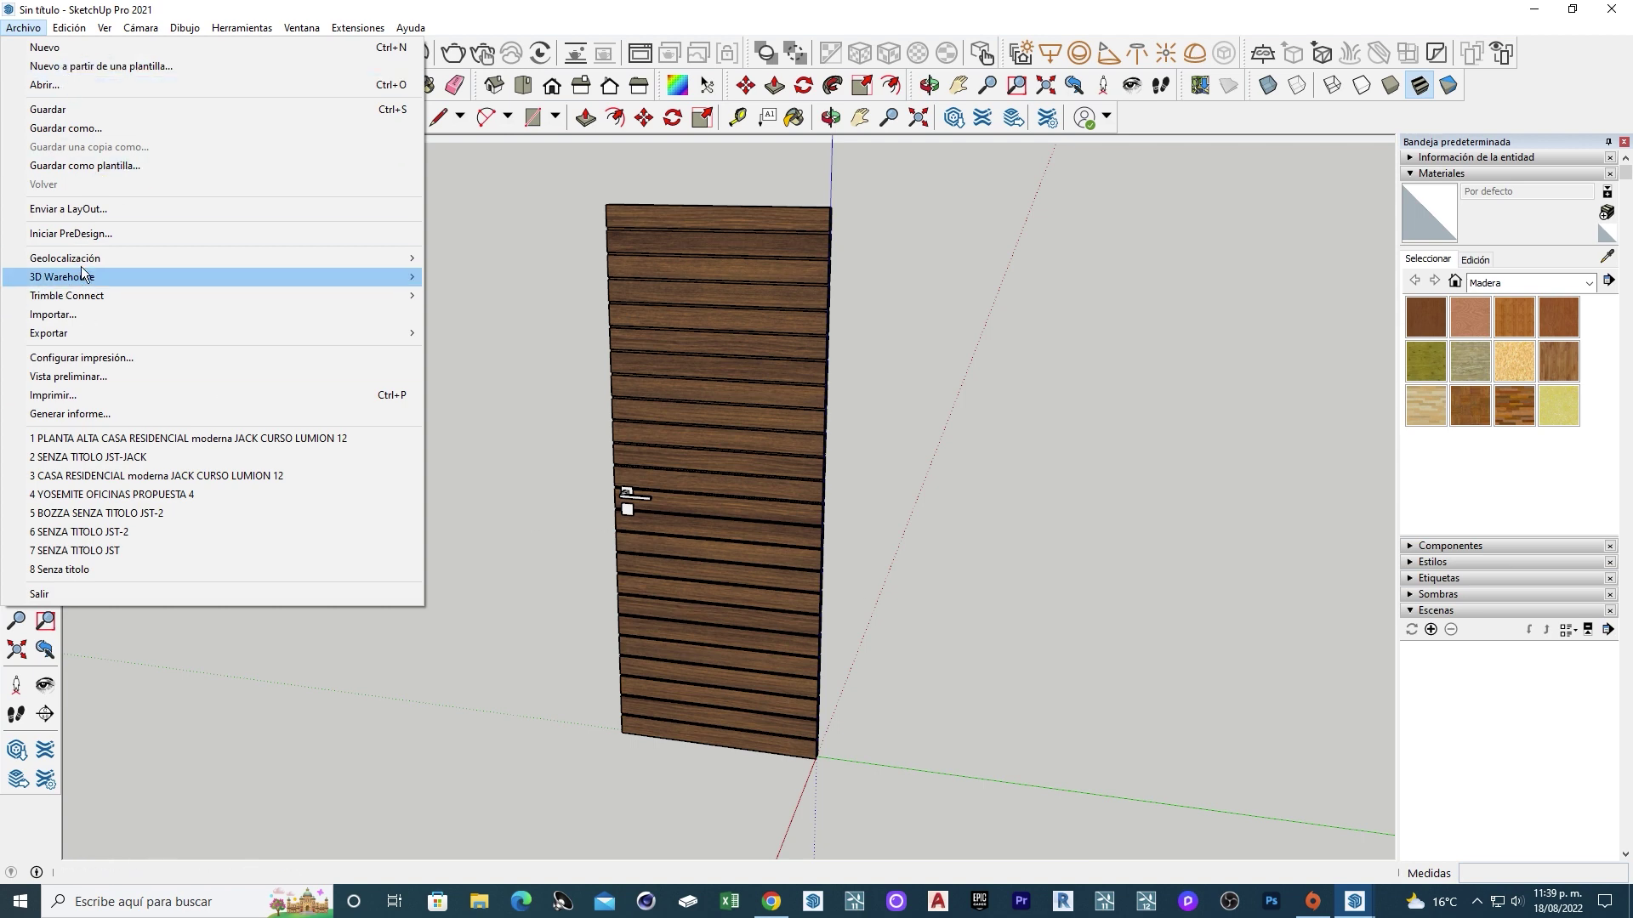
left_click(98, 128)
type("PUERTA HABITACIÓN 1")
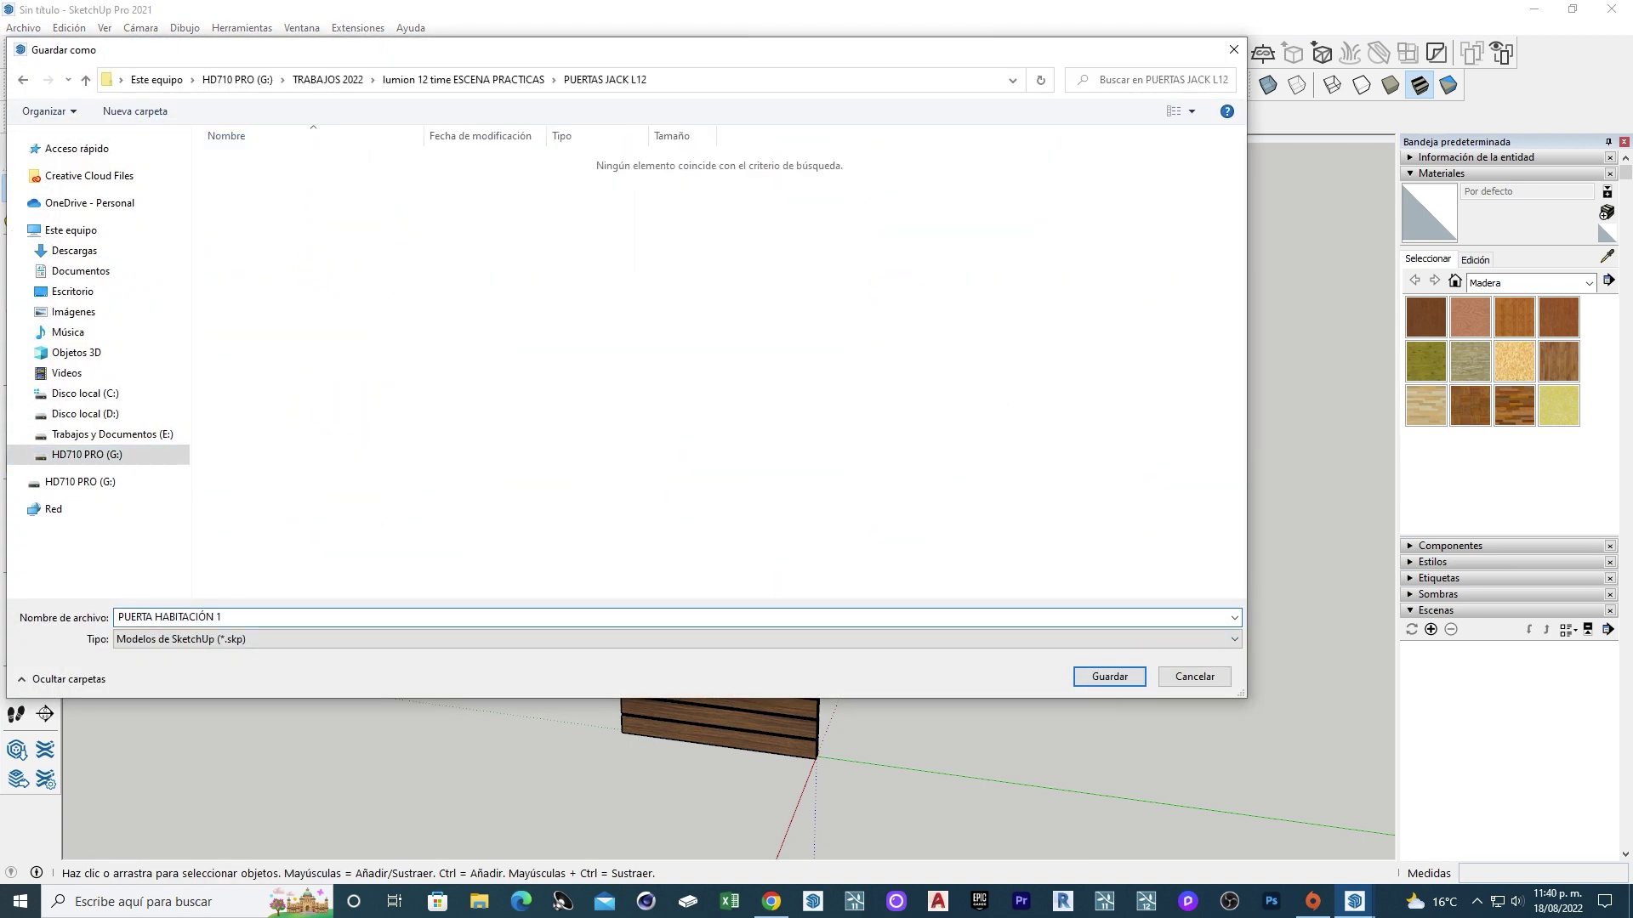
key("BackSpace")
type("2")
key("Return")
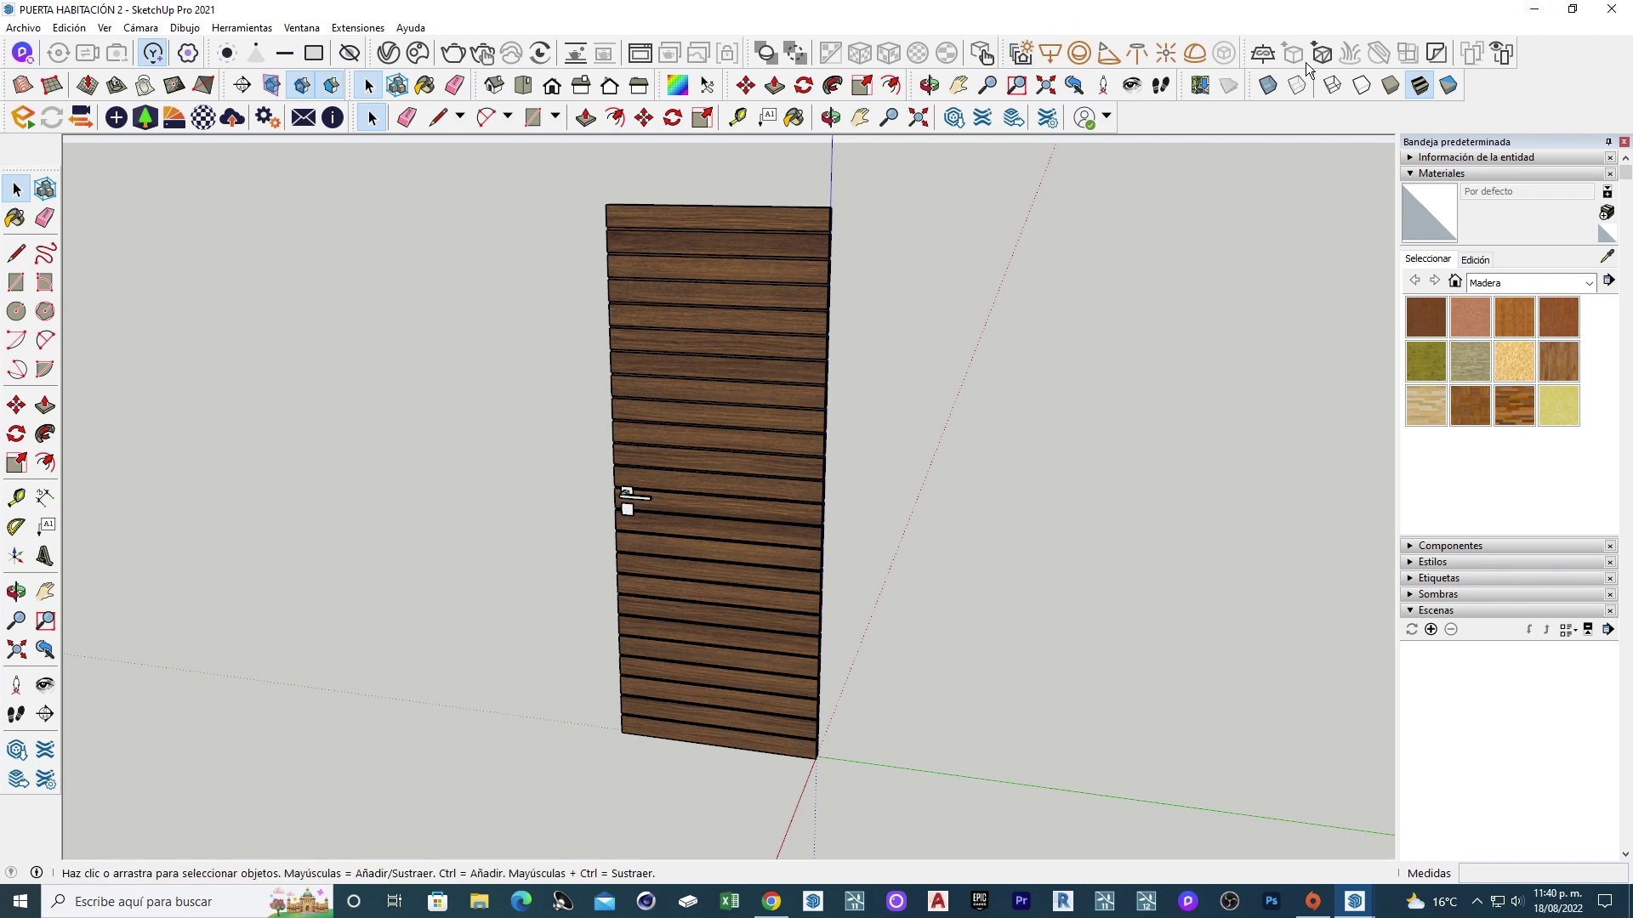
In the PLANTA ALTA model, select the wooden double door, then zoom and orbit toward the bedroom wardrobe.
left_click(1535, 10)
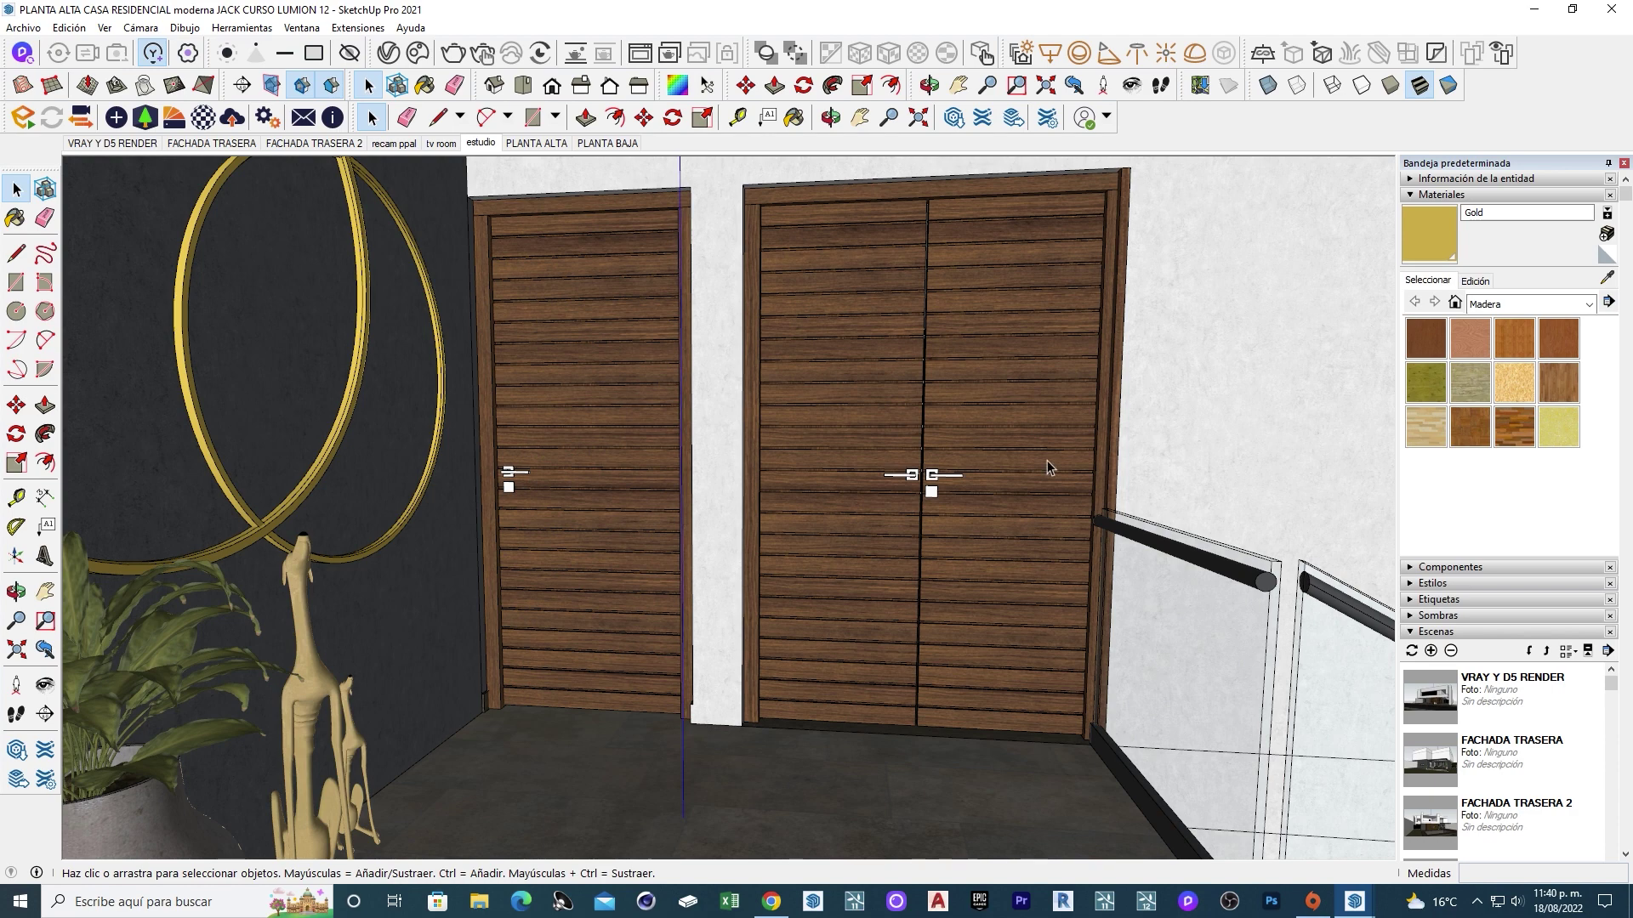
left_click(929, 503)
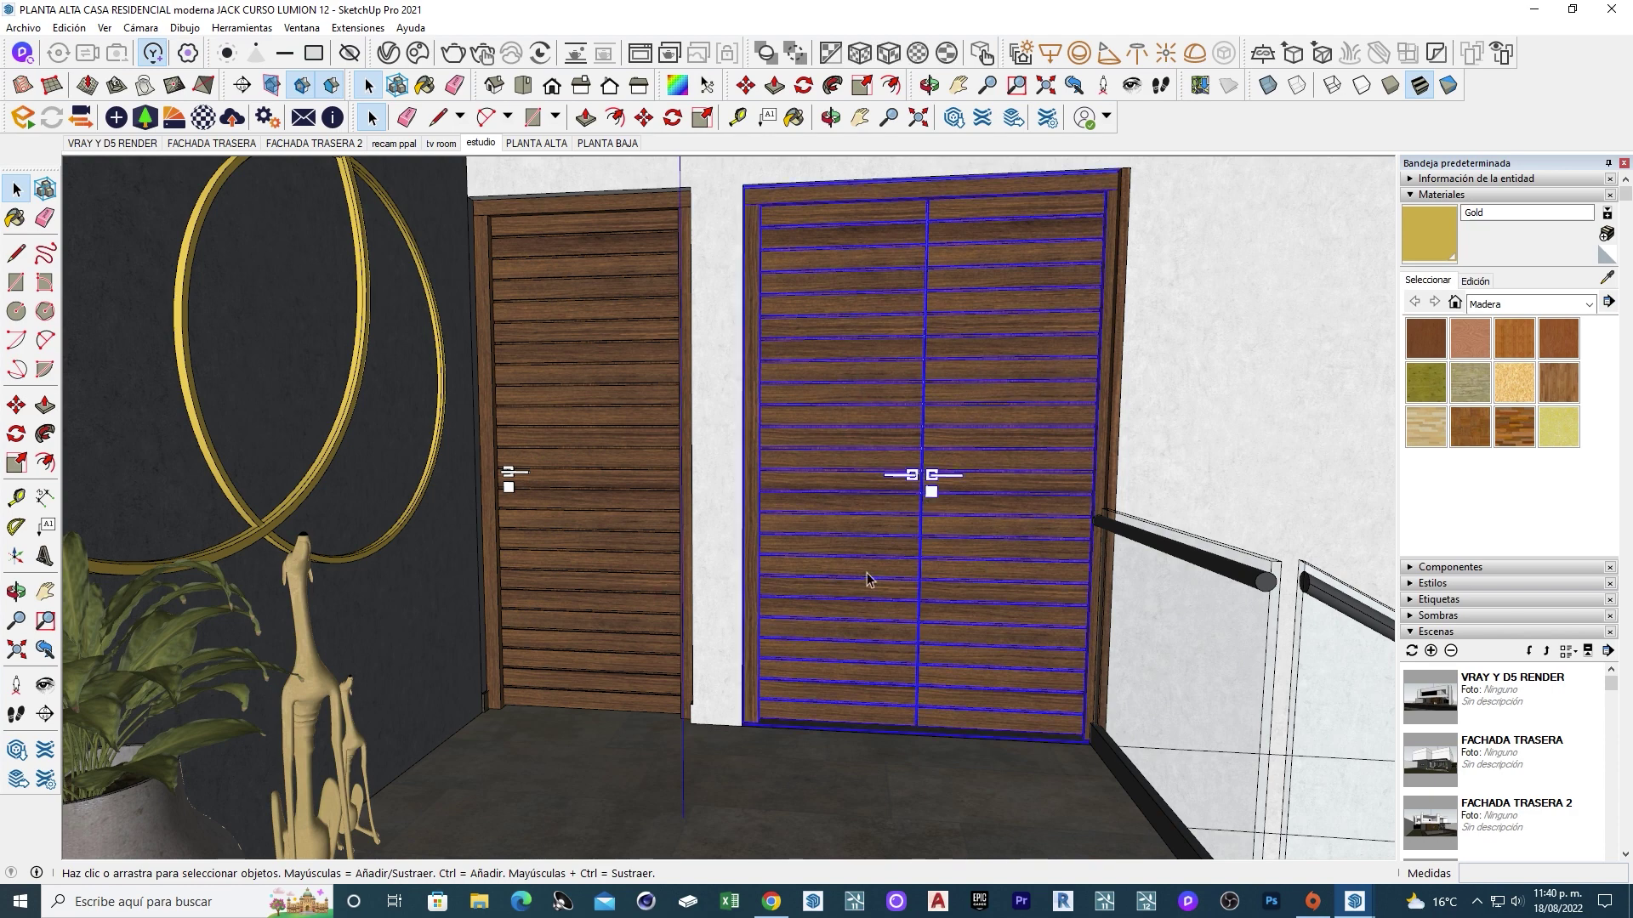
scroll(656, 660, "up", 1)
scroll(714, 672, "up", 3)
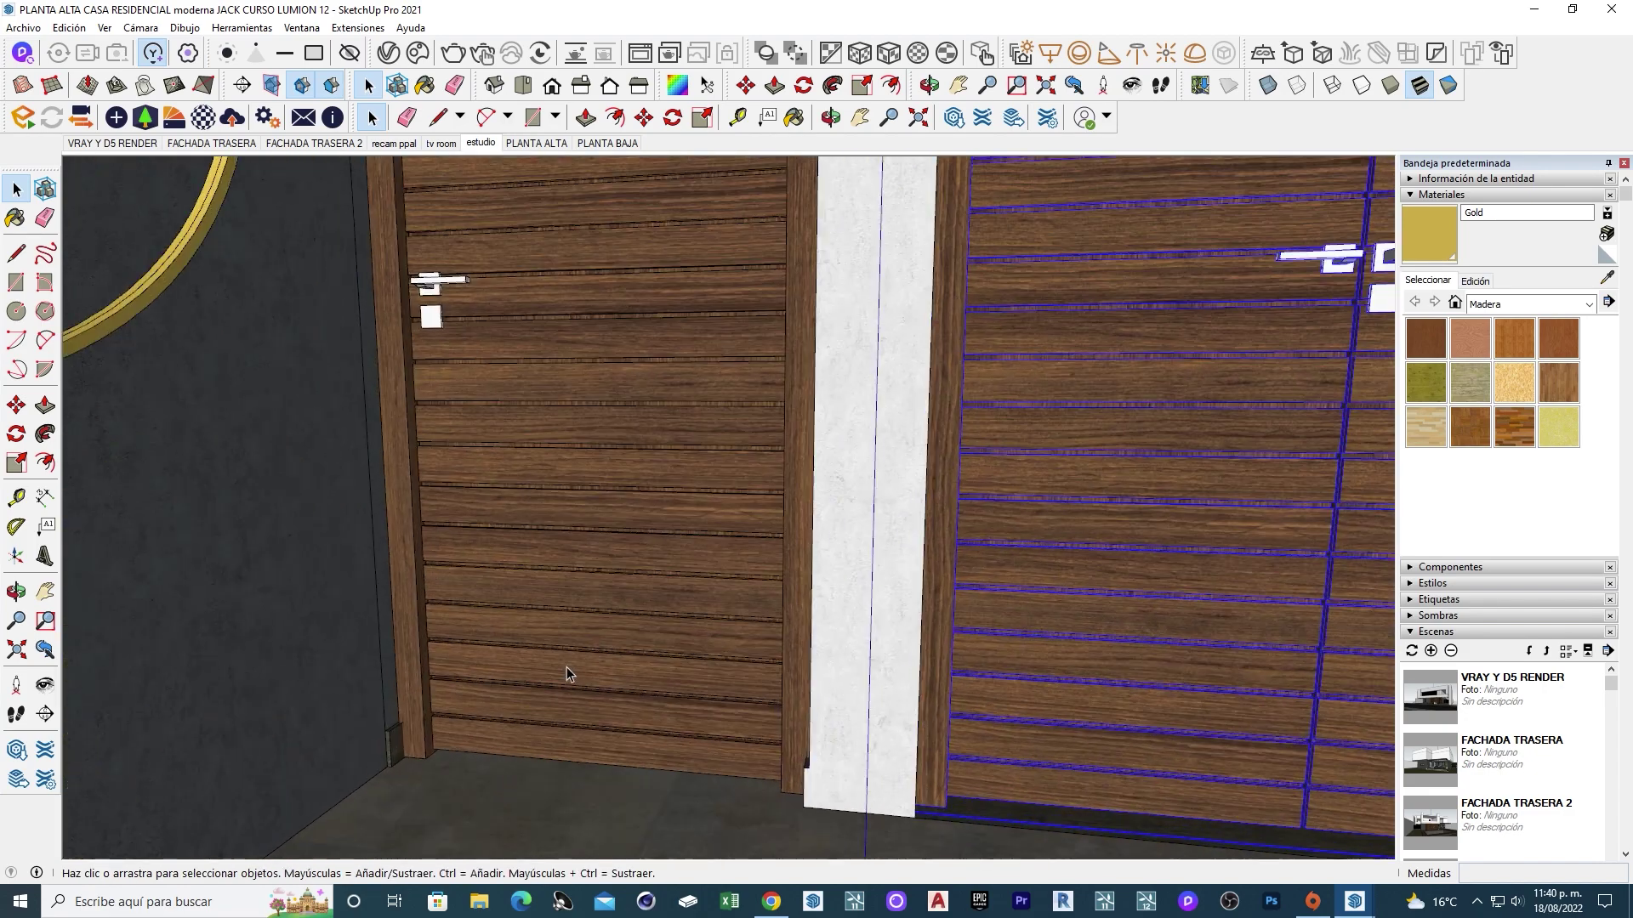
scroll(565, 666, "up", 2)
scroll(692, 681, "up", 5)
scroll(549, 655, "down", 10)
mouse_move(548, 655)
middle_mouse_down()
mouse_move(976, 572)
mouse_move(992, 499)
mouse_move(656, 474)
mouse_move(835, 576)
mouse_move(718, 620)
middle_mouse_up()
Open the balcony sliding window group for editing, then select the door in PUERTA HABITACIÓN 2.
scroll(641, 484, "down", 3)
scroll(926, 638, "up", 3)
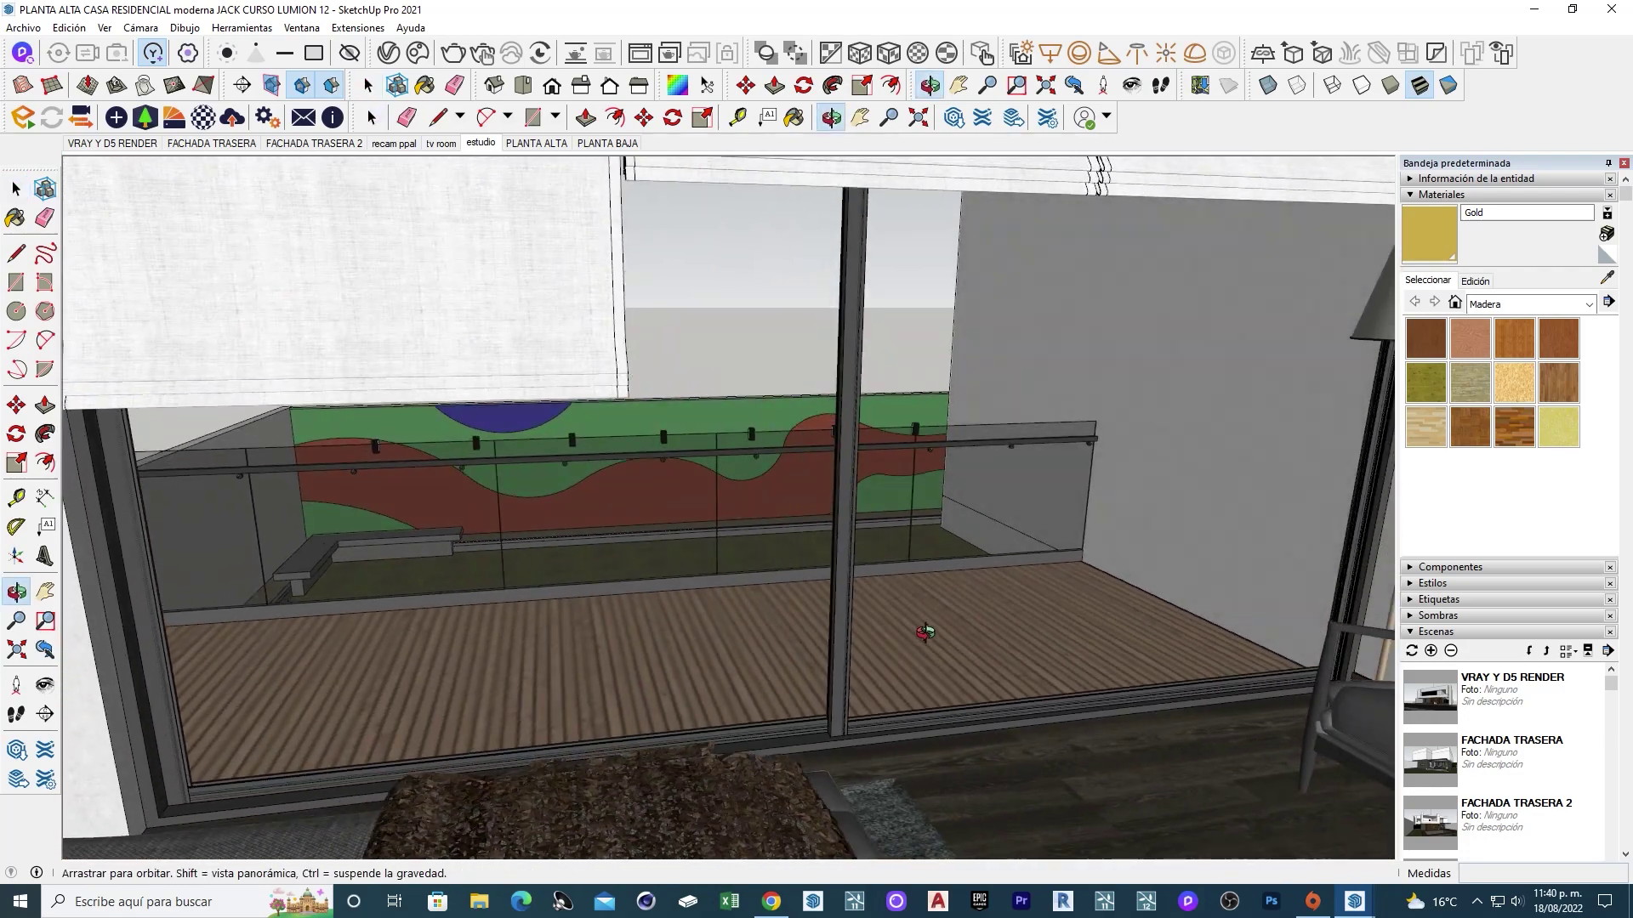
key("space")
left_click(857, 631)
double_click(857, 631)
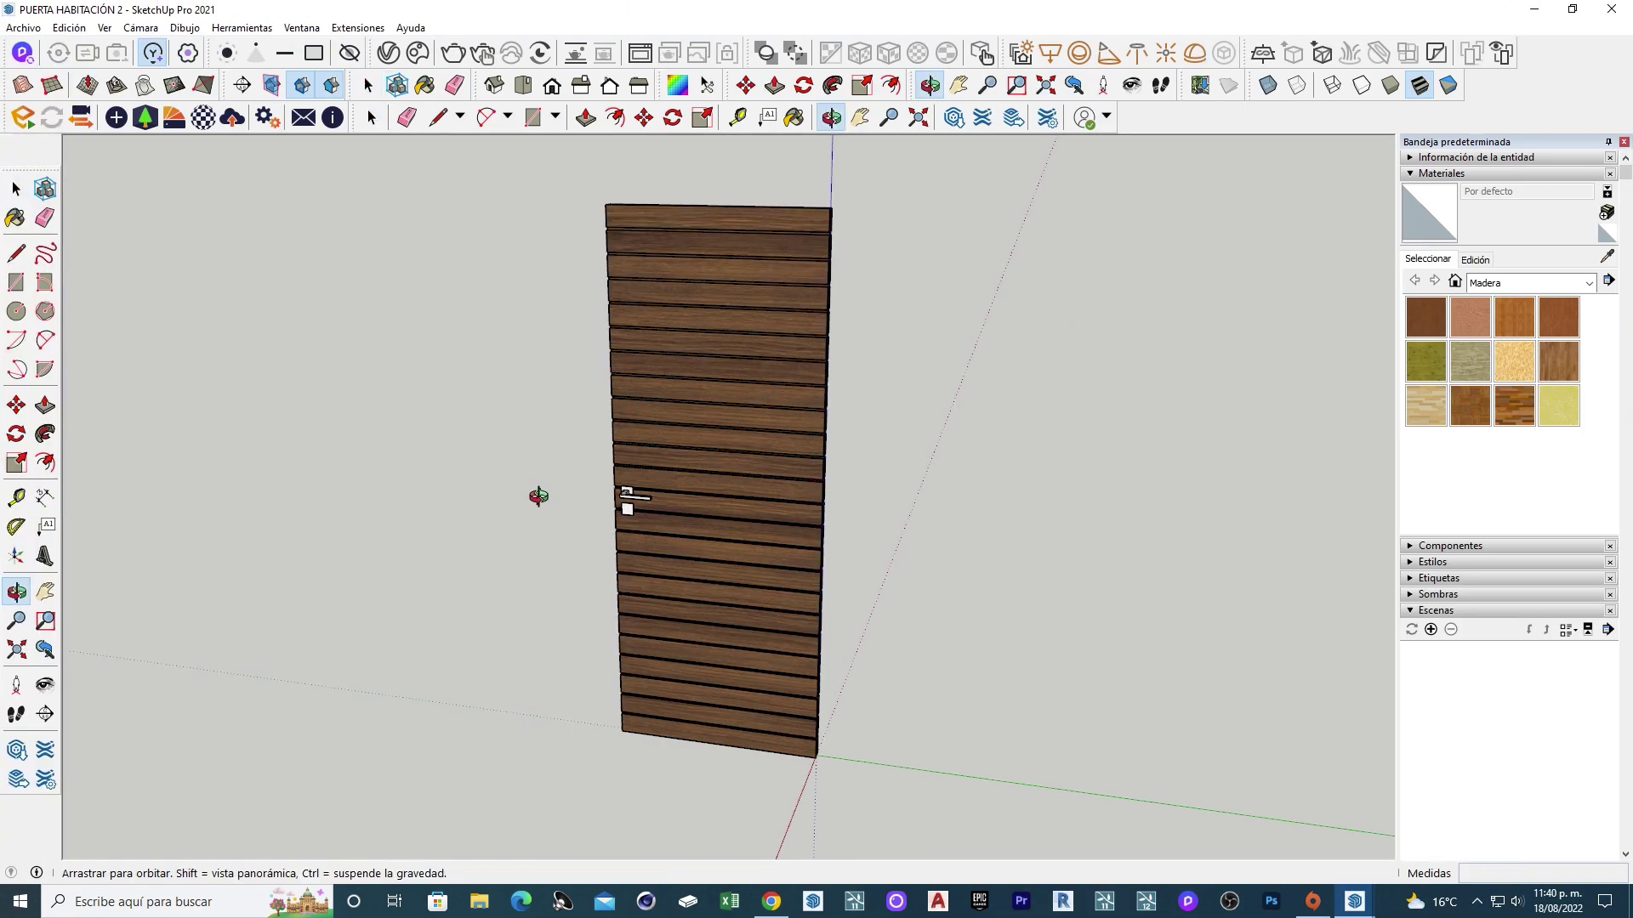
left_click(700, 595)
Delete the door, paste the copied window frame and place its corner at the origin.
key("Delete")
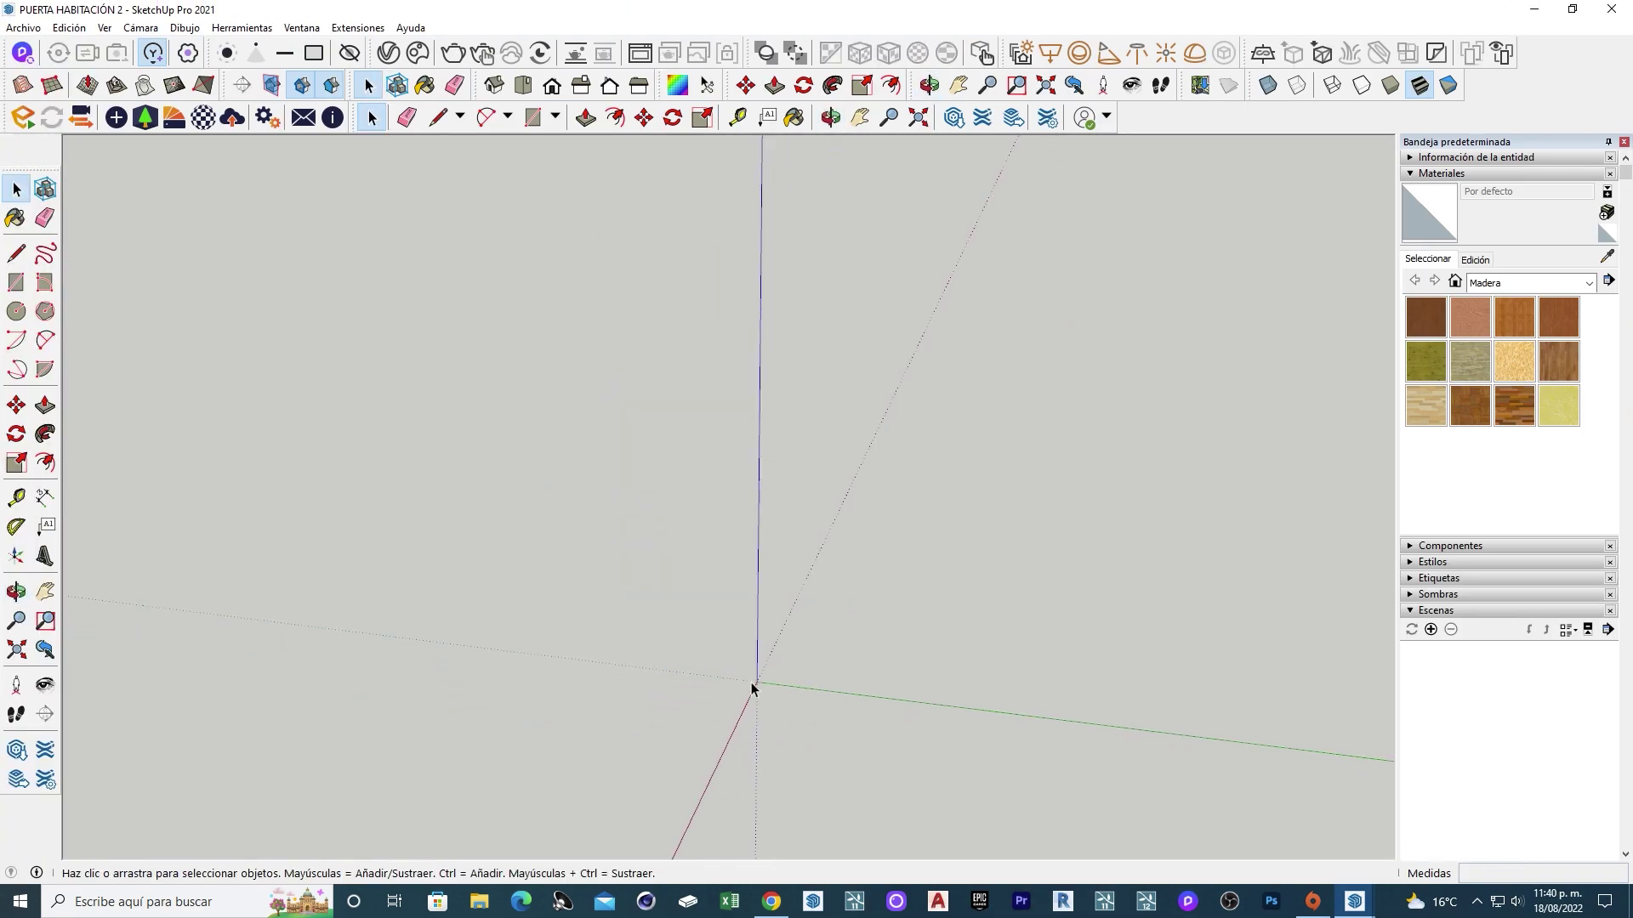
middle_click_drag(751, 682, 727, 697)
key("ctrl+v")
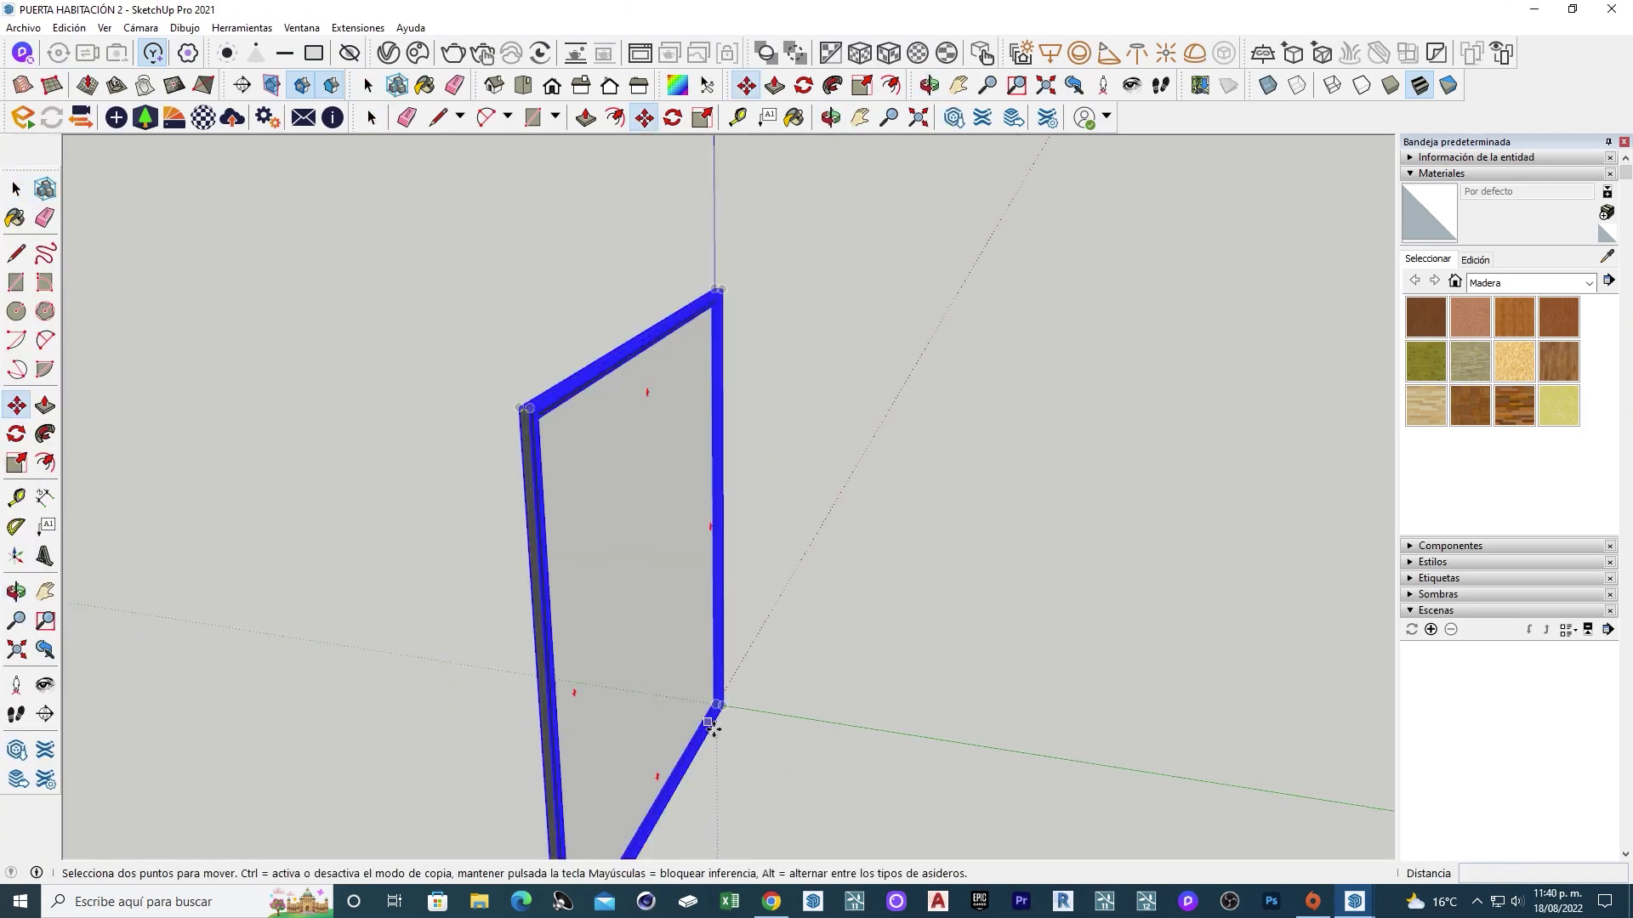
scroll(712, 728, "up", 3)
scroll(731, 717, "up", 5)
scroll(667, 661, "up", 2)
left_click(602, 644)
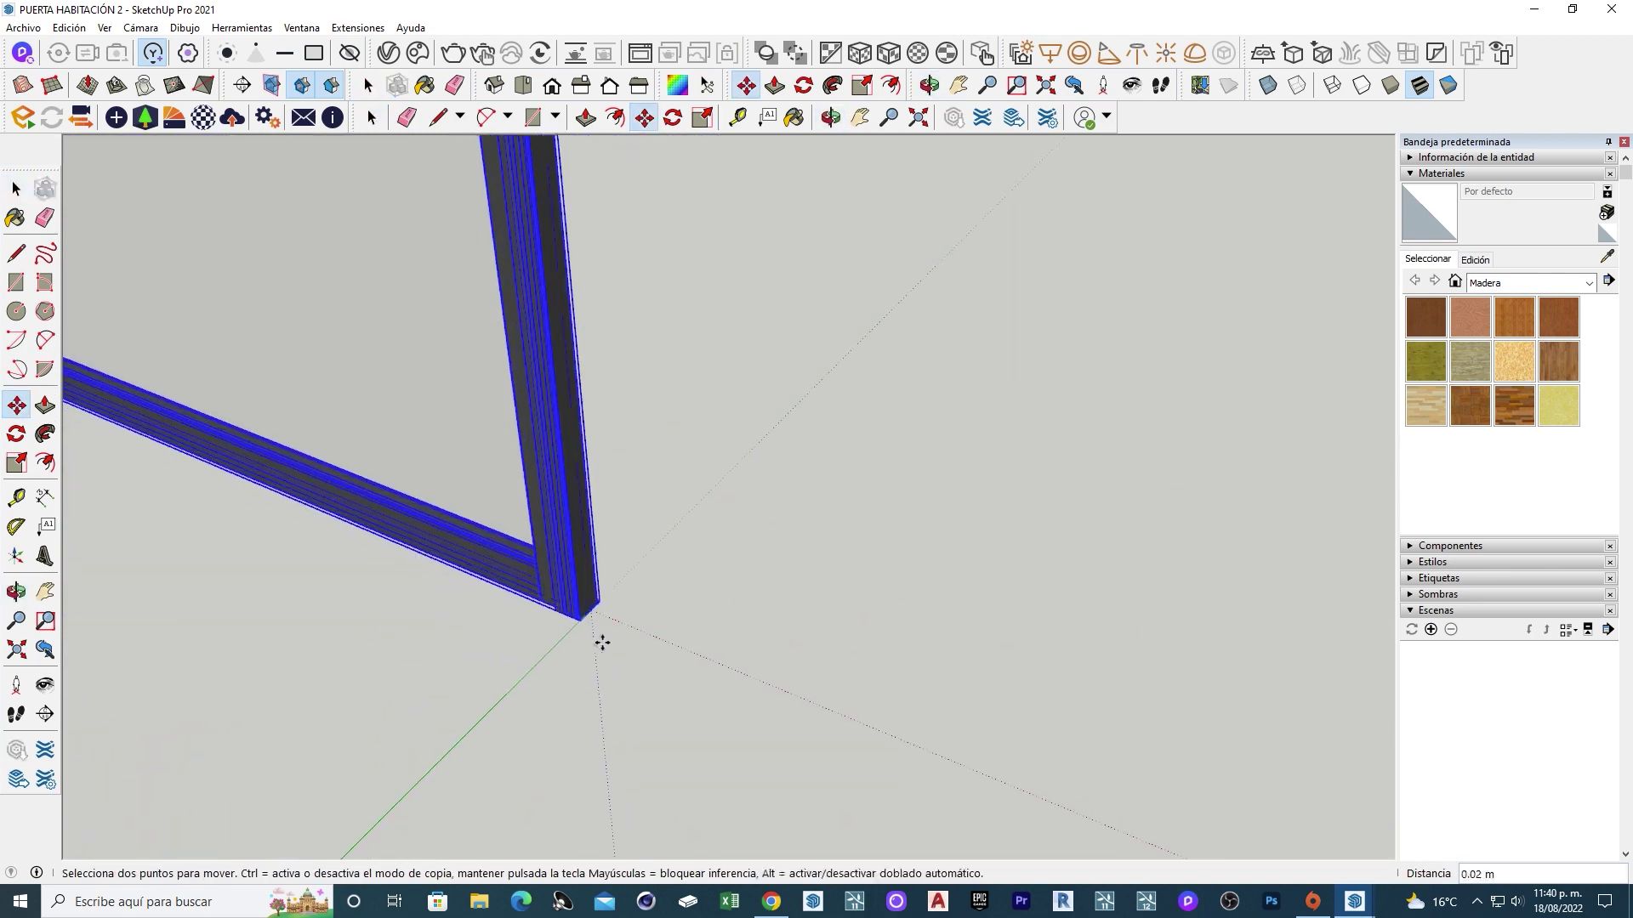
scroll(602, 644, "down", 2)
mouse_move(602, 643)
middle_mouse_down()
mouse_move(807, 609)
mouse_move(834, 624)
mouse_move(776, 572)
mouse_move(869, 606)
middle_mouse_up()
scroll(807, 608, "down", 1)
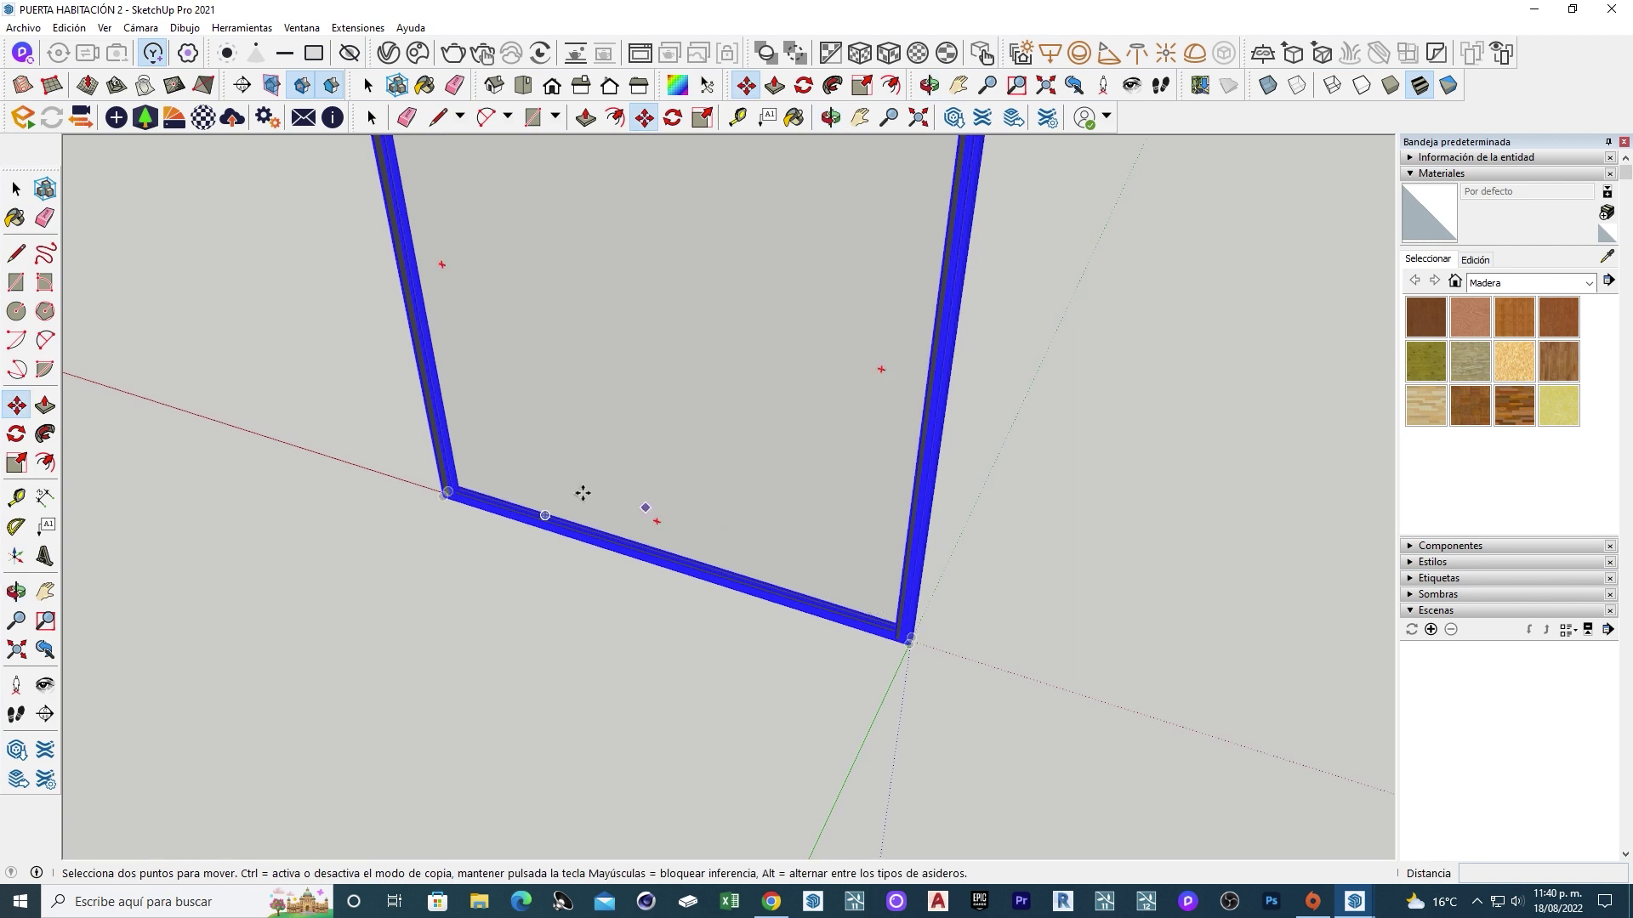
Move the frame from its corner and orbit around to check its position.
left_click(556, 599)
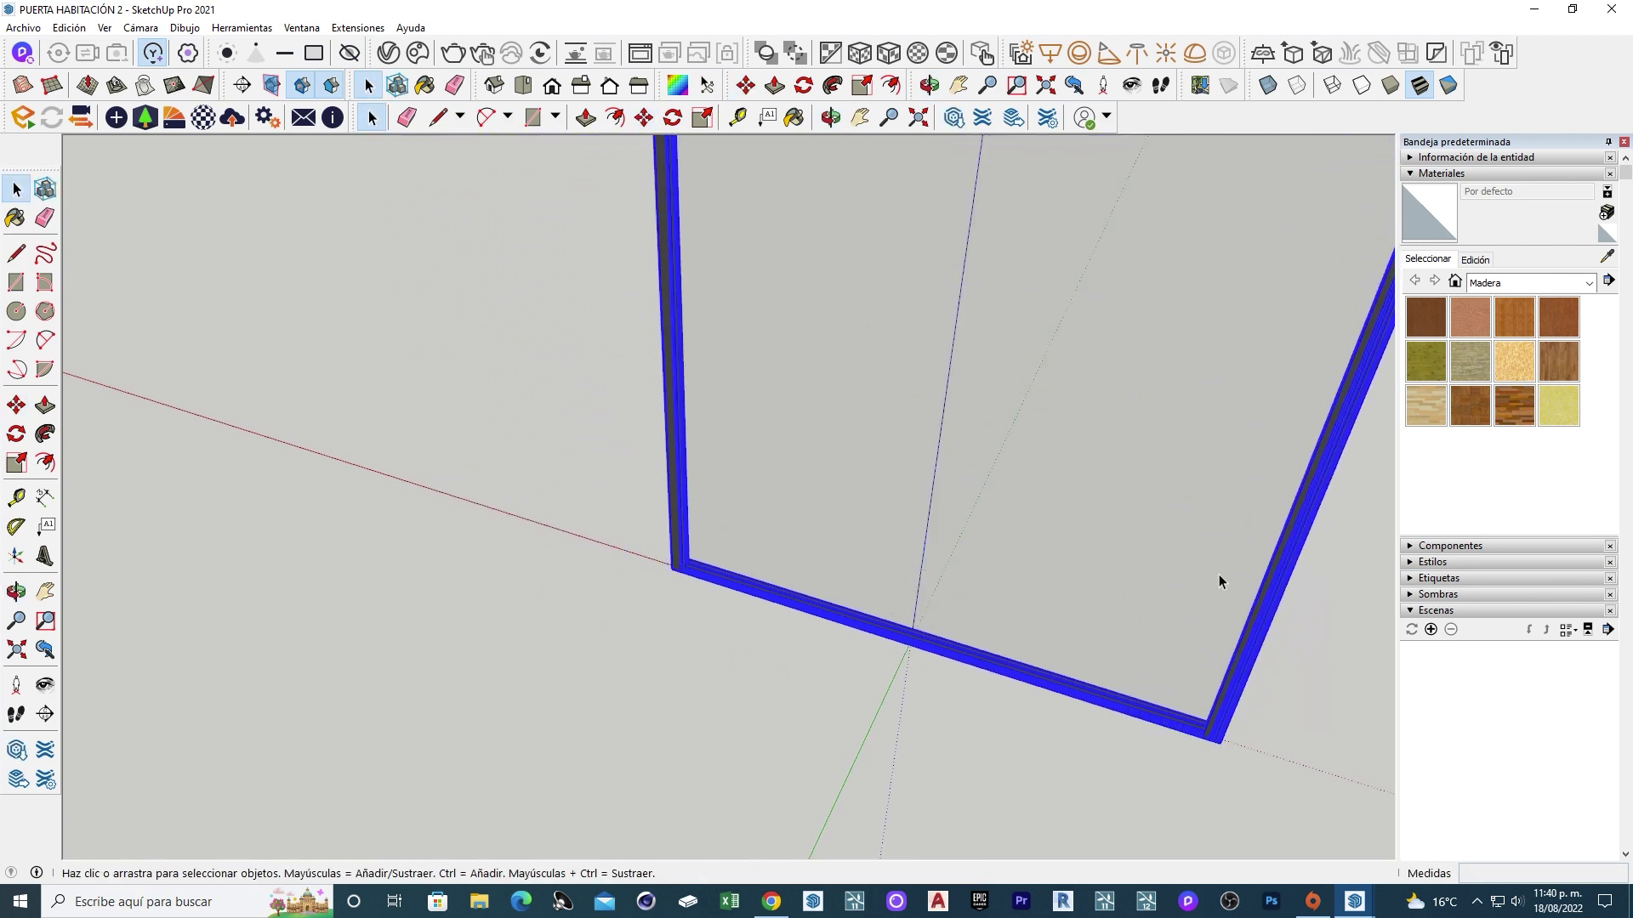
scroll(507, 357, "down", 1)
mouse_move(773, 583)
middle_mouse_down()
mouse_move(430, 572)
mouse_move(809, 569)
middle_mouse_up()
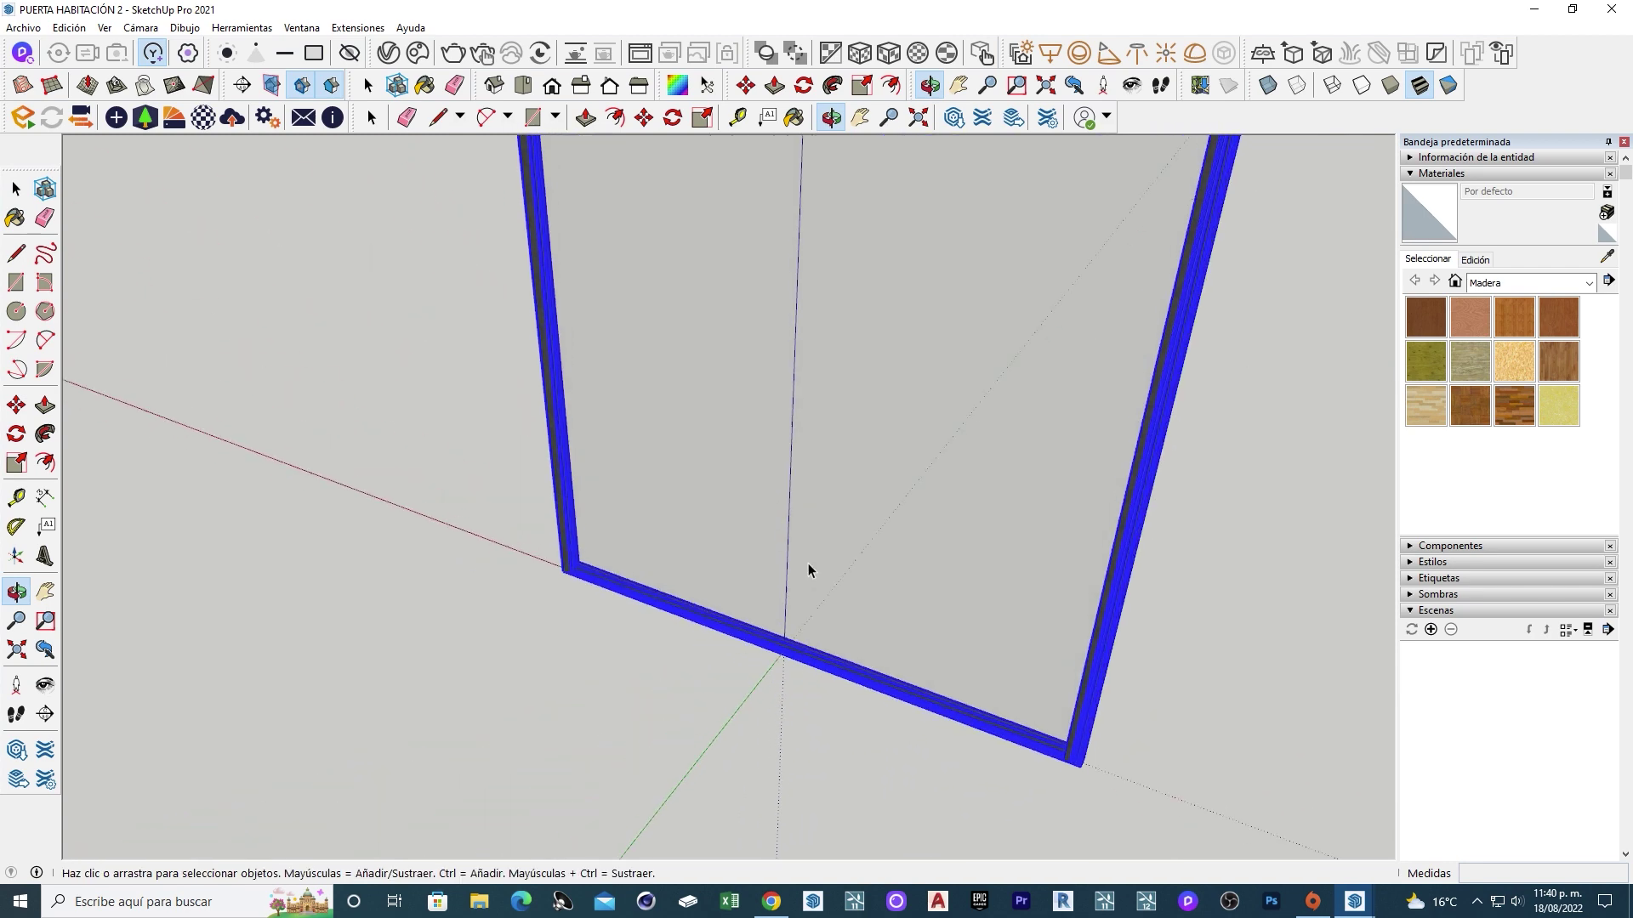
scroll(602, 616, "up", 2)
scroll(602, 617, "up", 1)
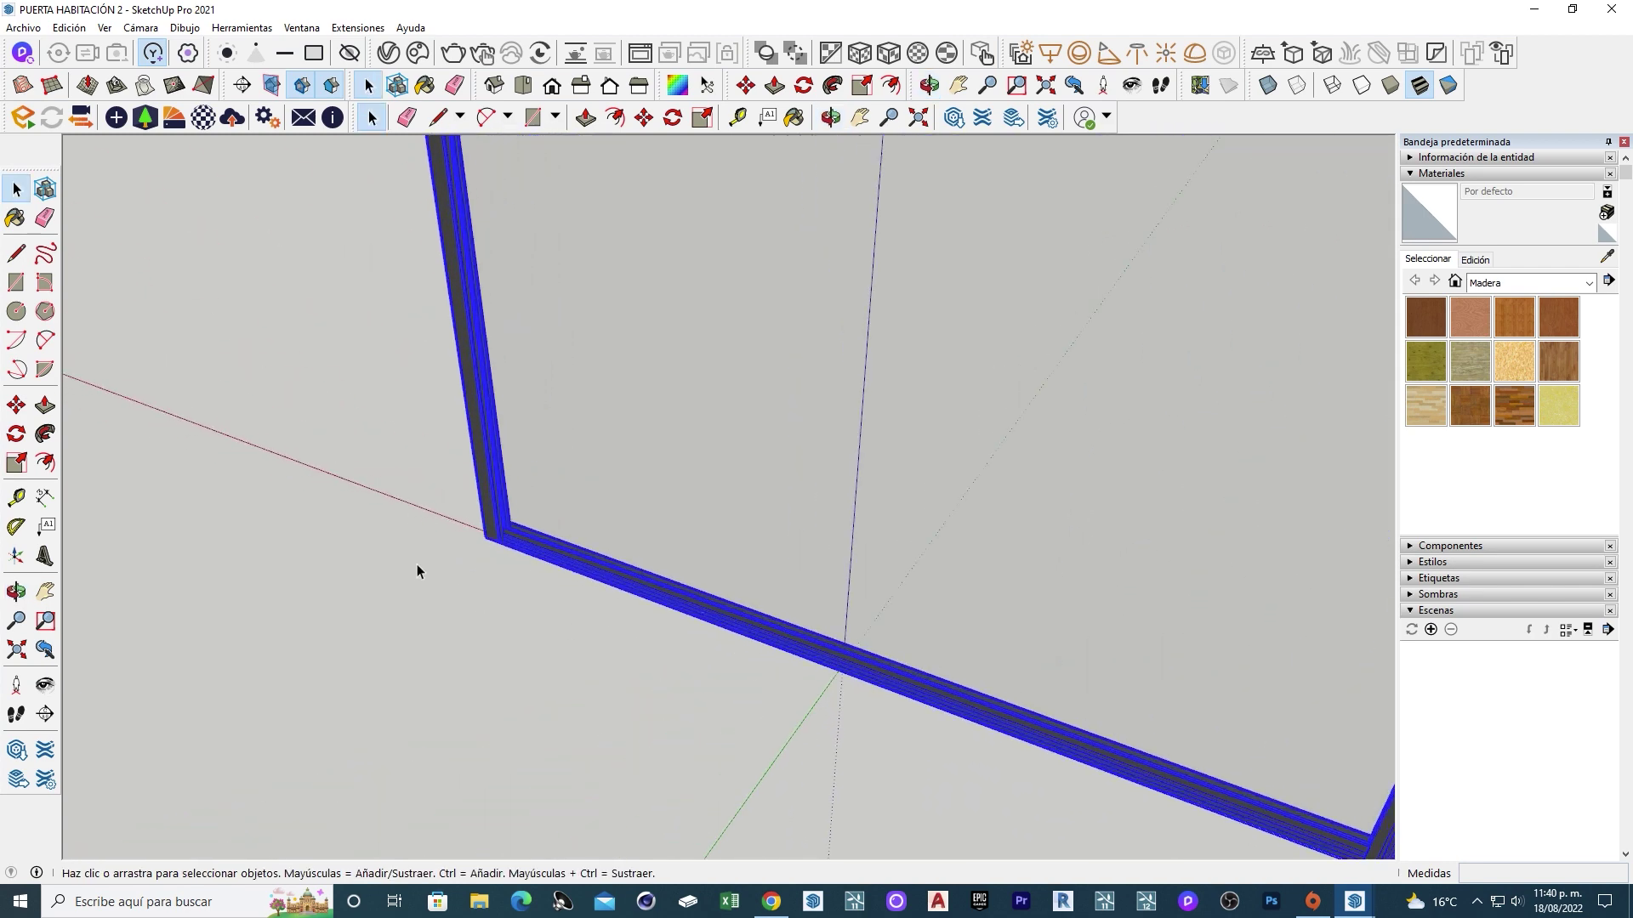
scroll(810, 680, "down", 2)
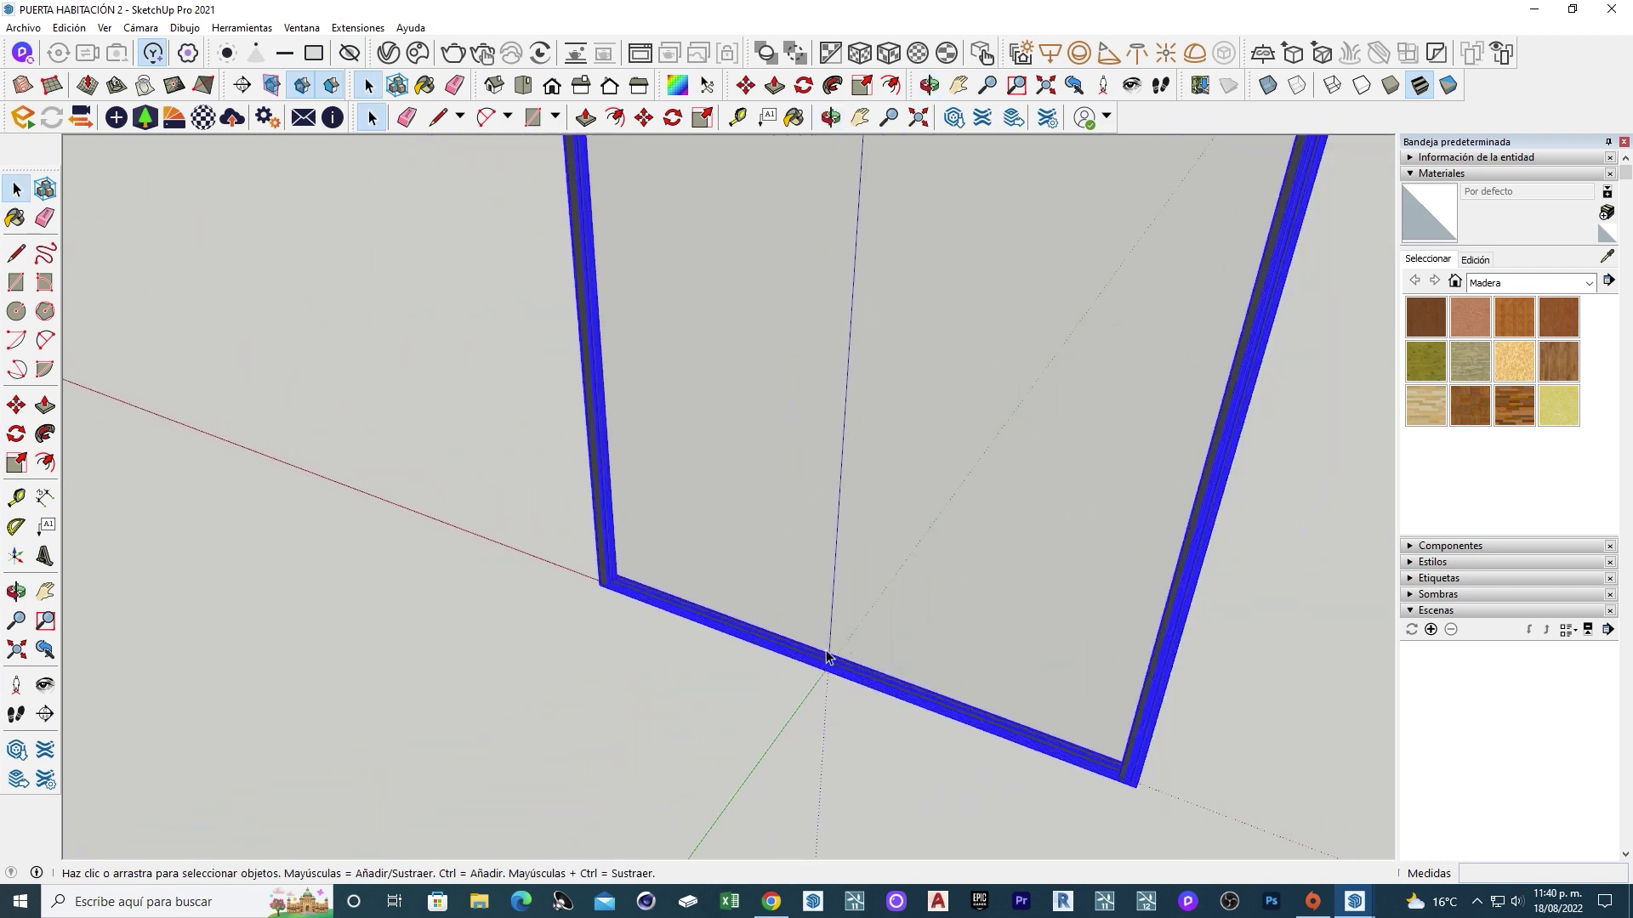
Save the frame as cancel hab2 and close that model window.
left_click(17, 28)
left_click(76, 145)
type("cancel hab2")
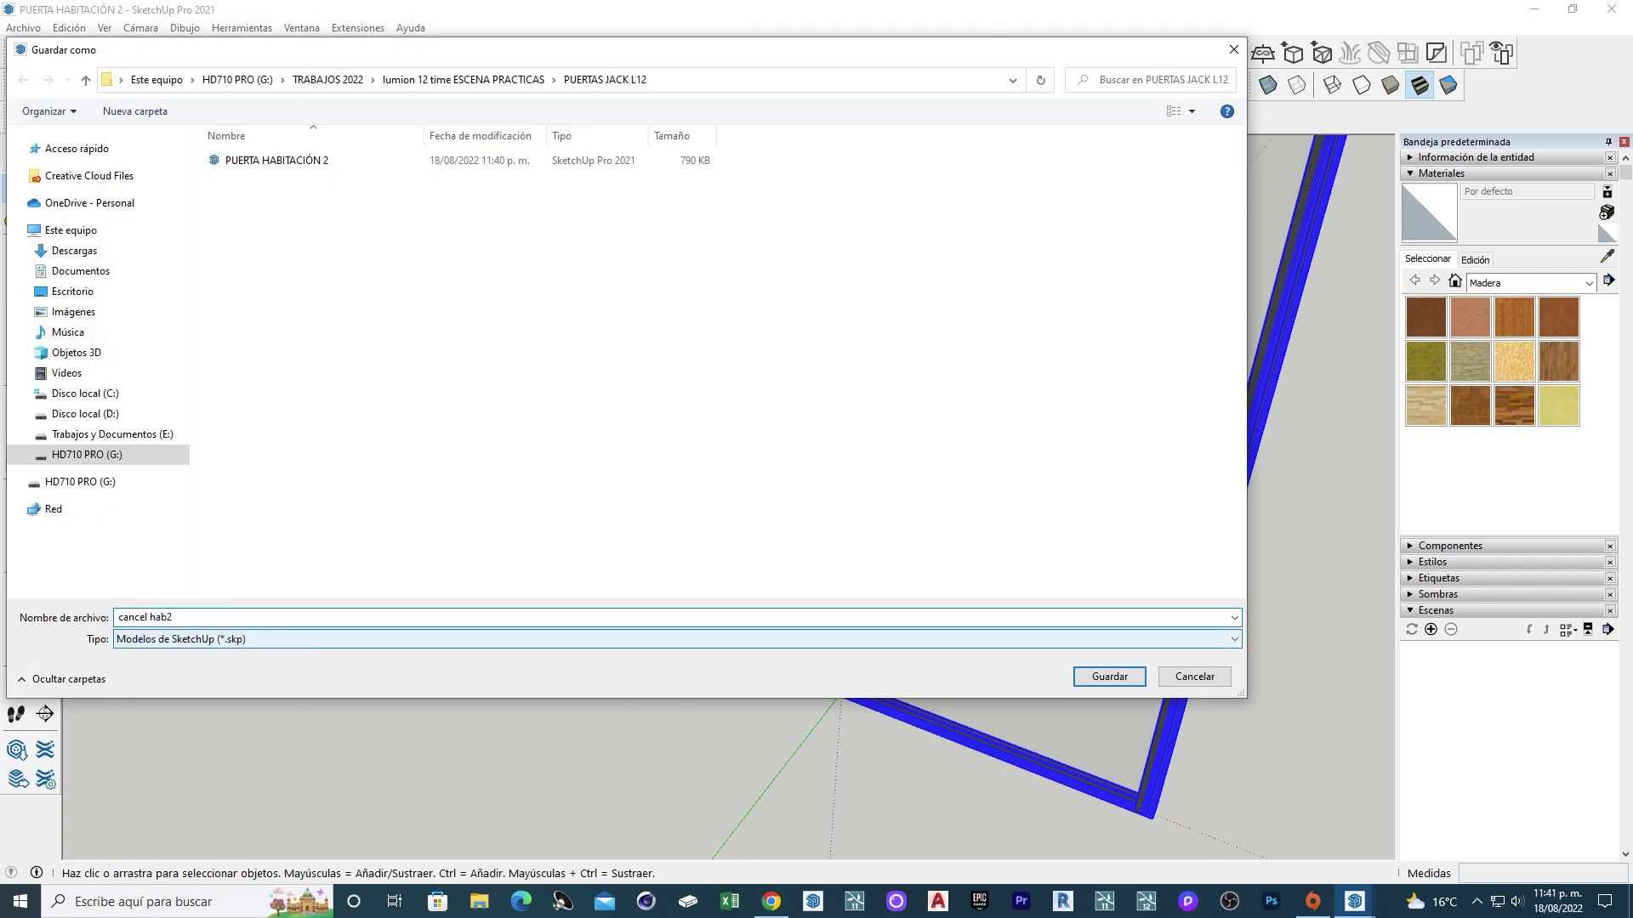
key("Return")
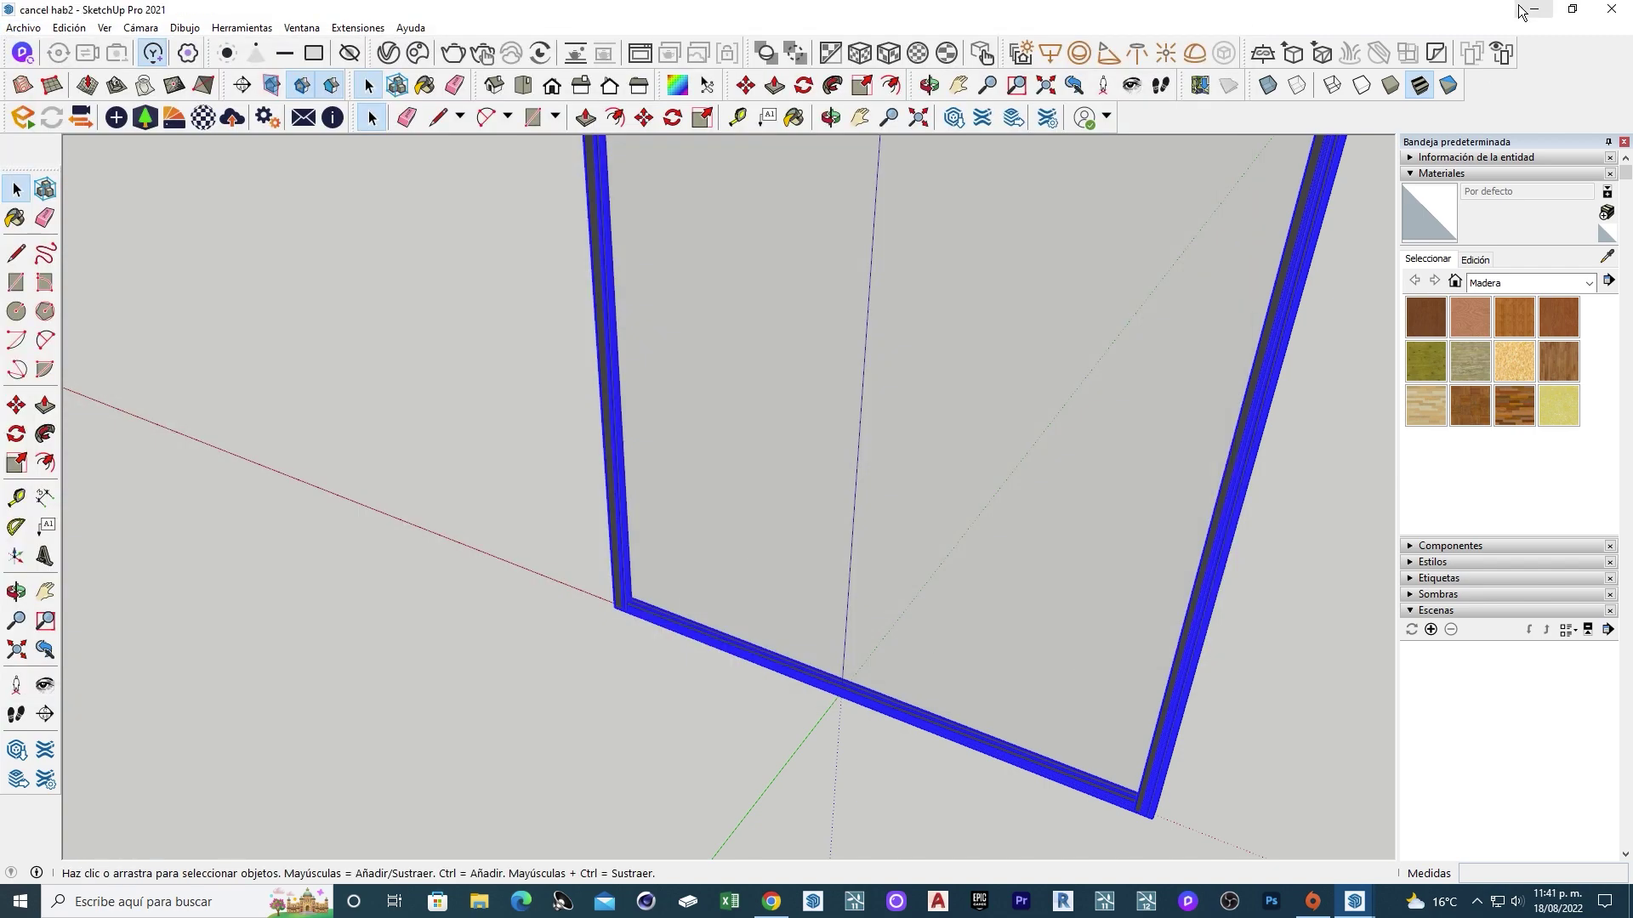
left_click(1530, 10)
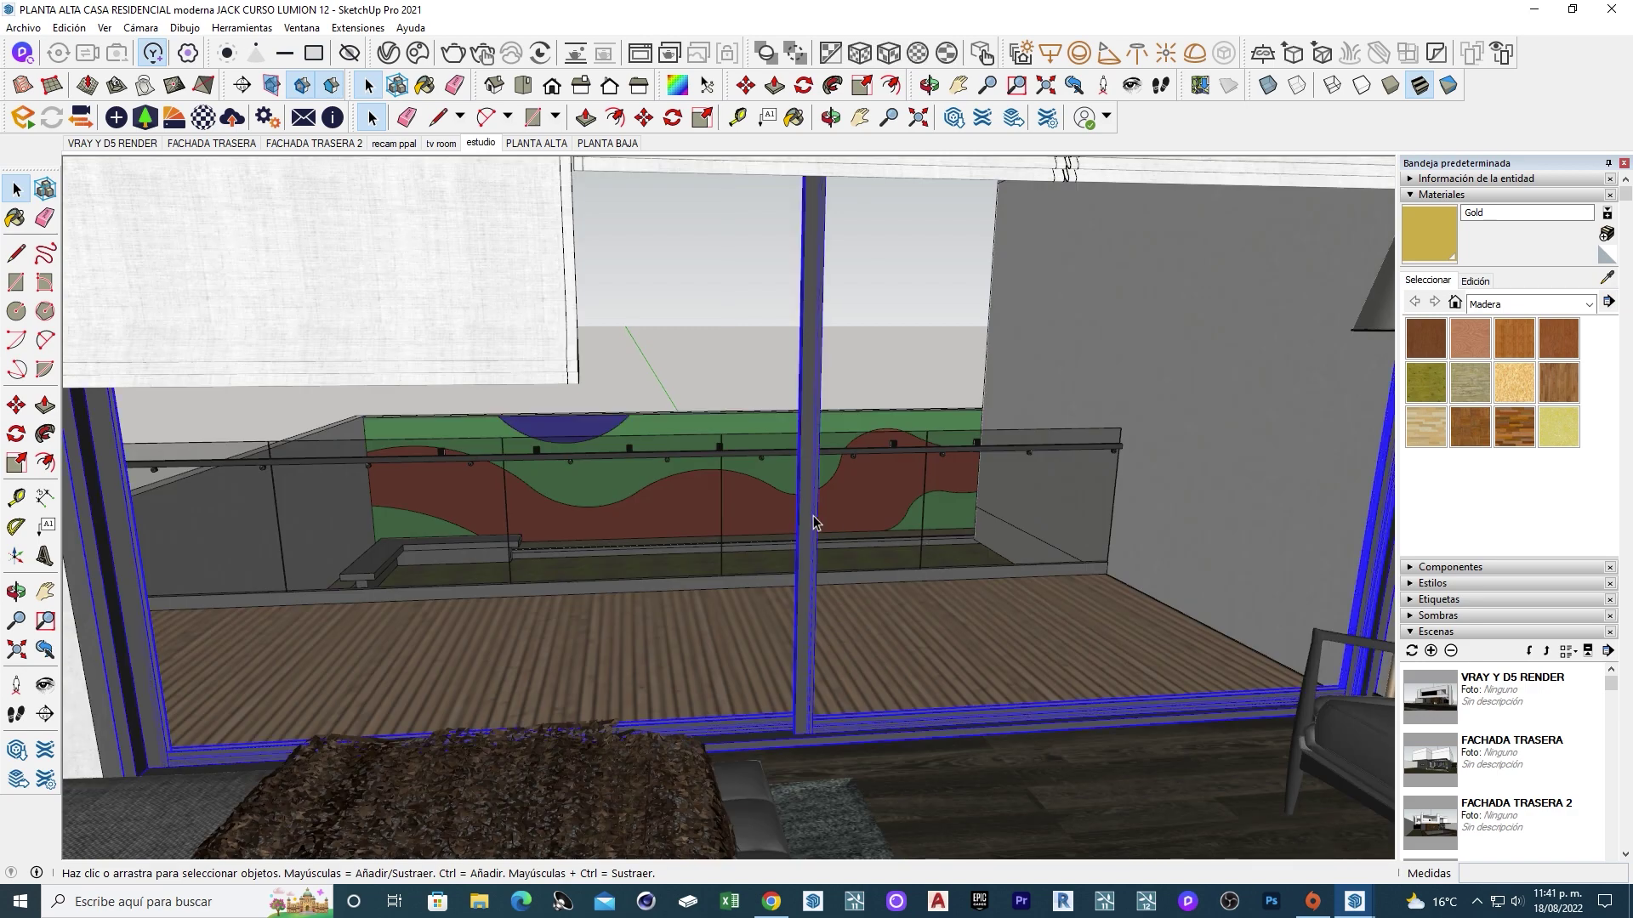
Hide the blue sliding window frame group with Ocultar.
double_click(813, 521)
right_click(814, 521)
left_click(859, 564)
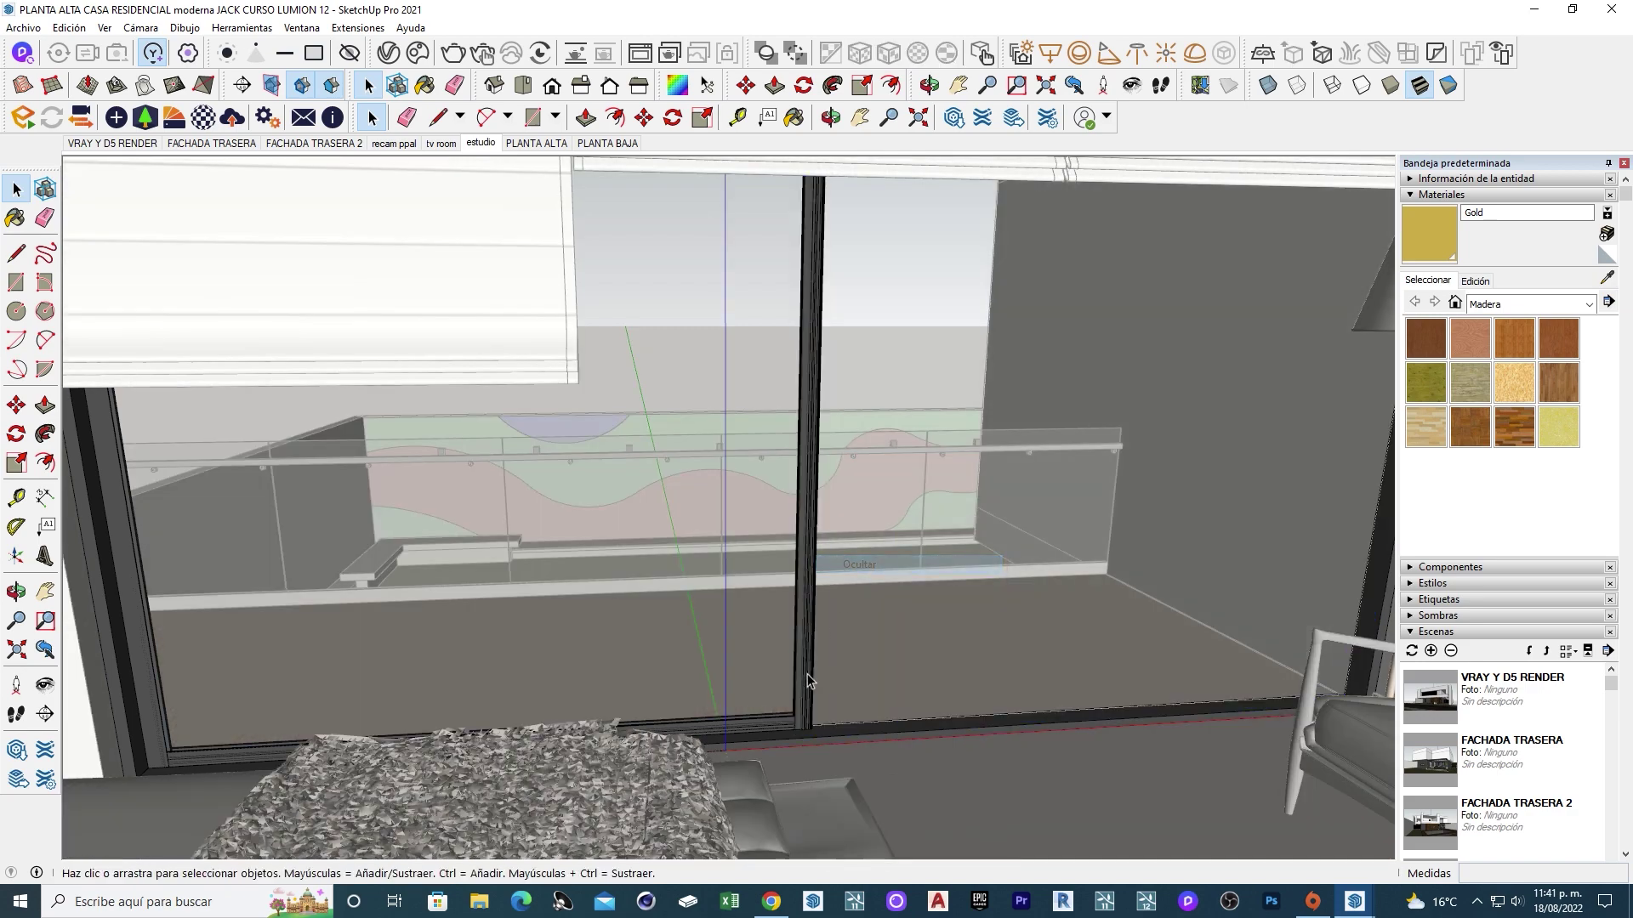
left_click(808, 680)
middle_click_drag(850, 646, 909, 425)
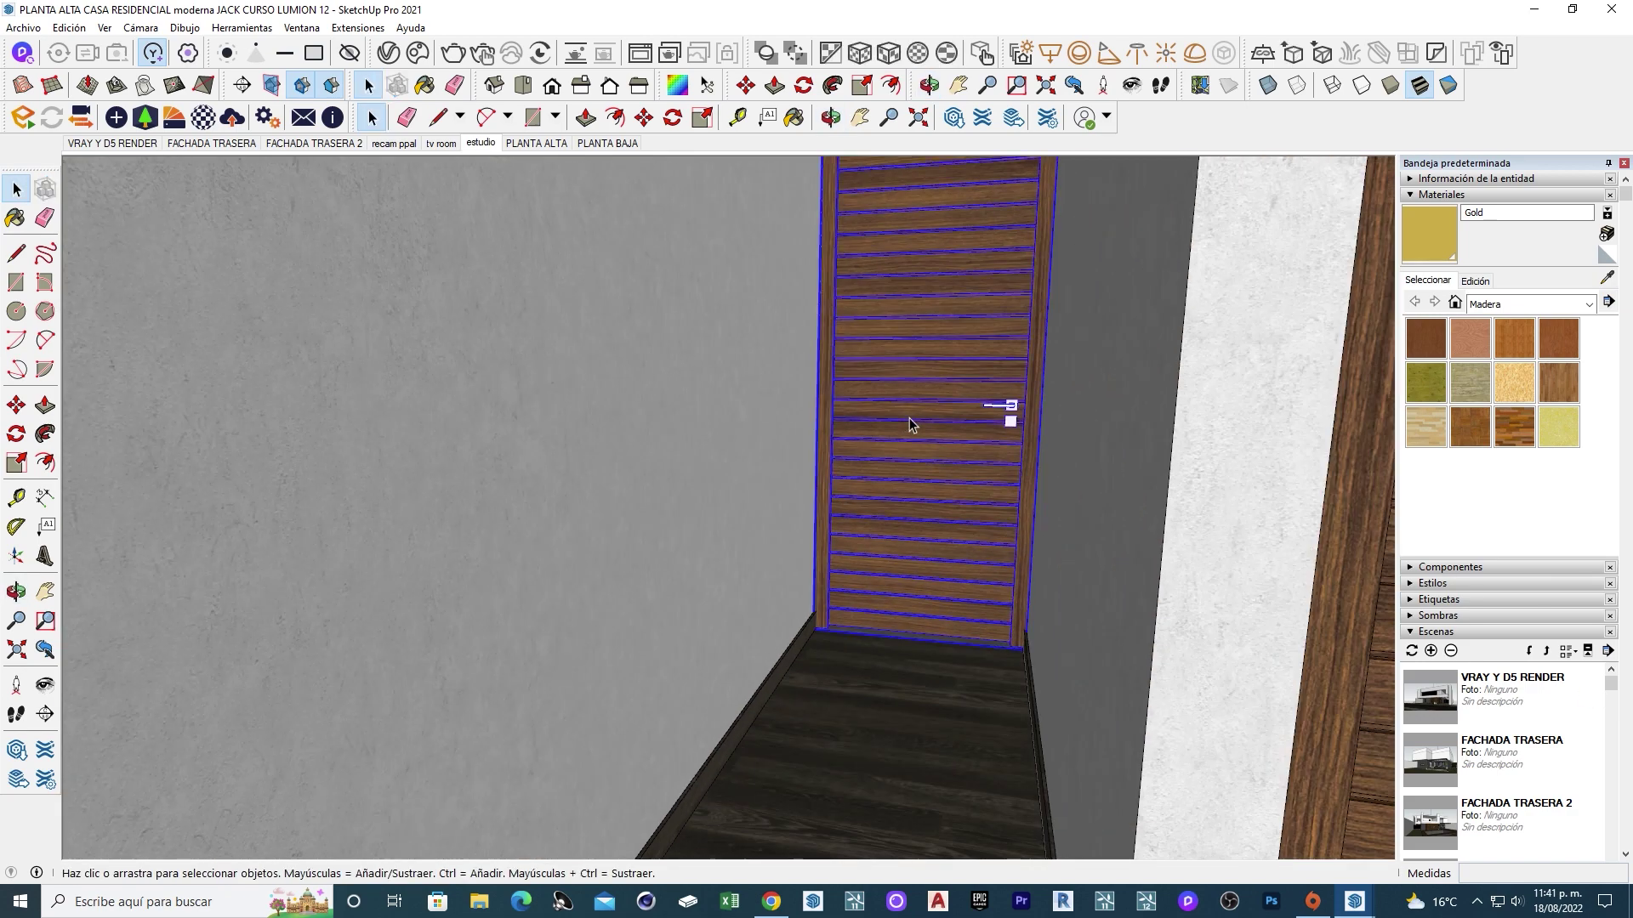
Hide the wooden bedroom door component with Ocultar, exposing the wall behind it.
right_click(952, 421)
double_click(887, 464)
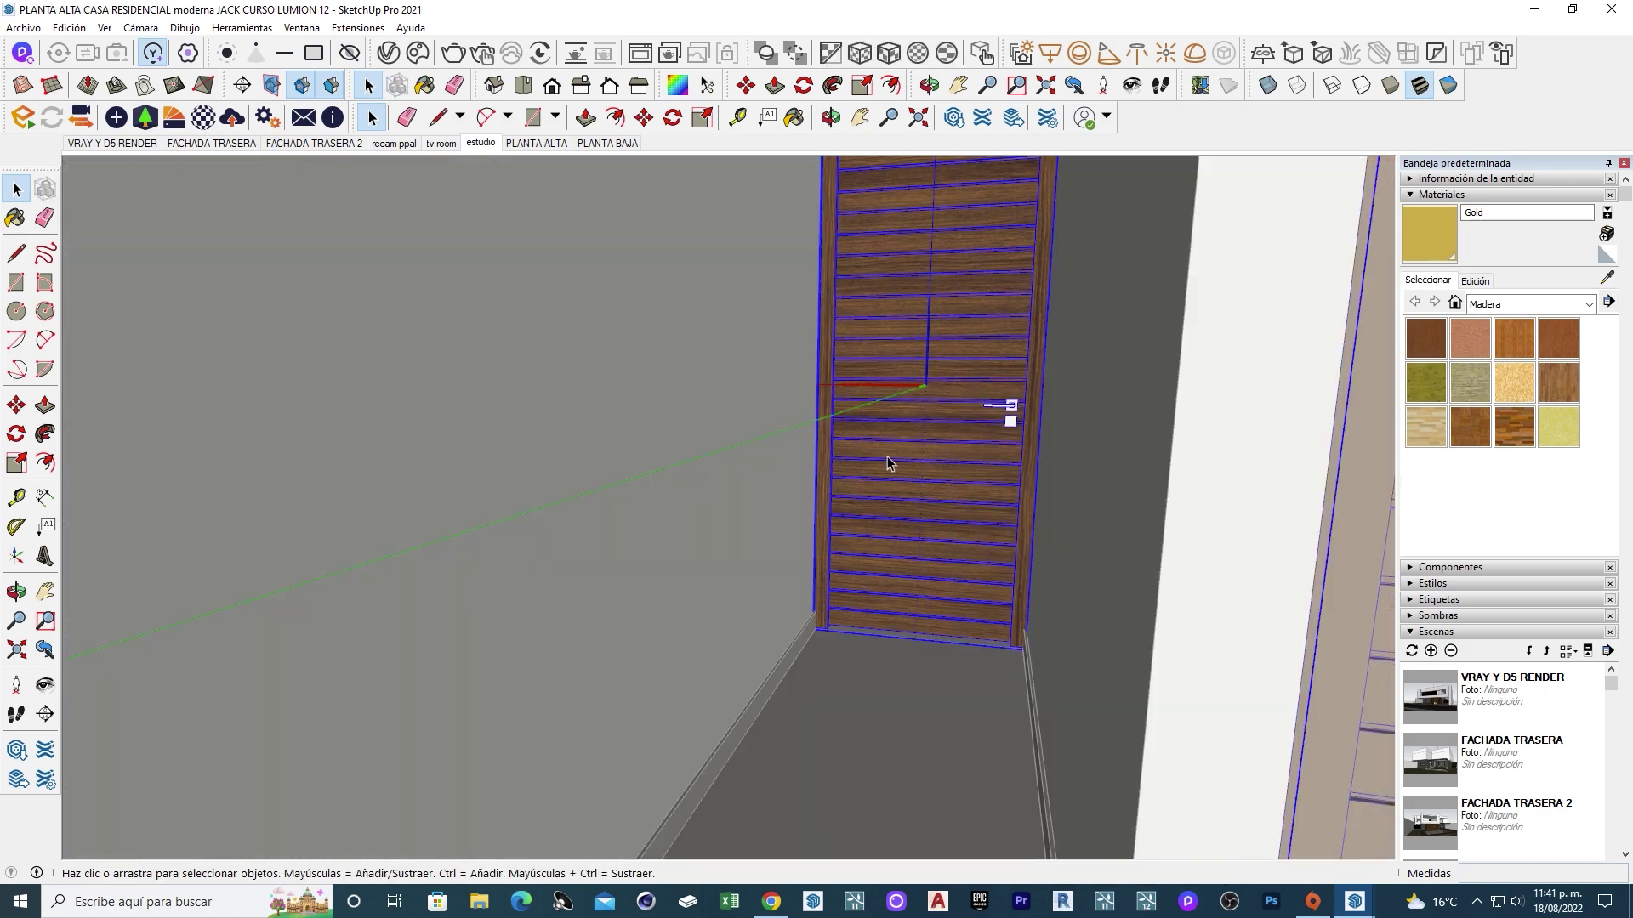
mouse_move(887, 463)
middle_mouse_down()
mouse_move(729, 485)
mouse_move(936, 462)
mouse_move(751, 467)
mouse_move(904, 382)
middle_mouse_up()
key("Escape")
right_click(798, 468)
key("Escape")
right_click(904, 383)
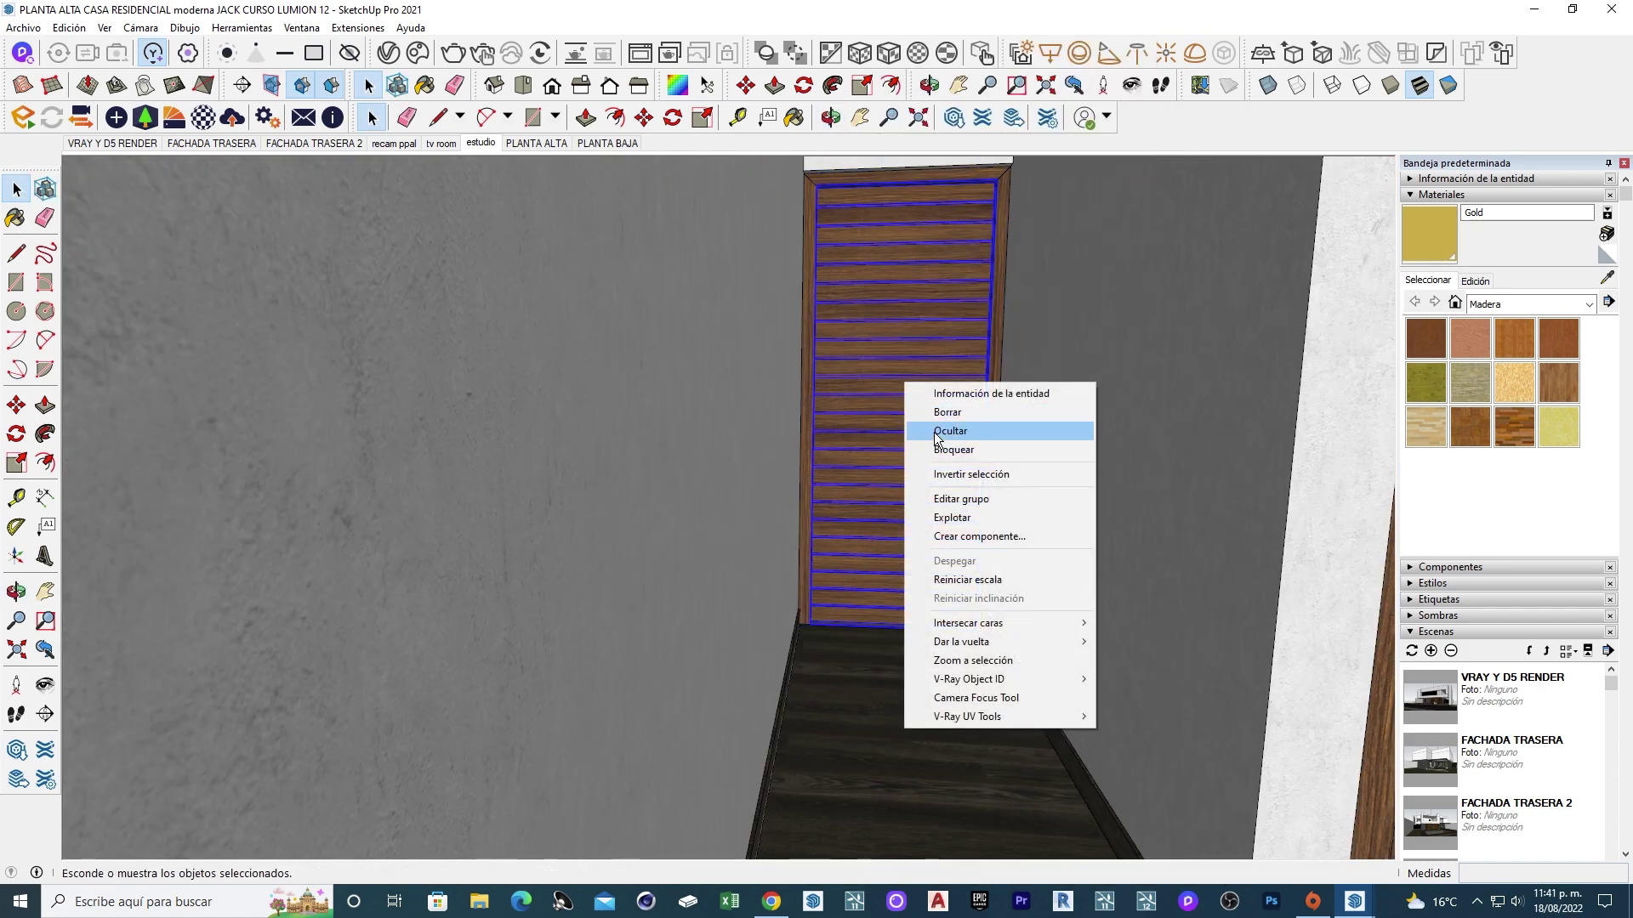
left_click(953, 434)
mouse_move(939, 602)
middle_mouse_down()
mouse_move(845, 660)
mouse_move(1030, 700)
mouse_move(835, 473)
mouse_move(268, 697)
mouse_move(1248, 440)
mouse_move(1046, 511)
mouse_move(952, 432)
middle_mouse_up()
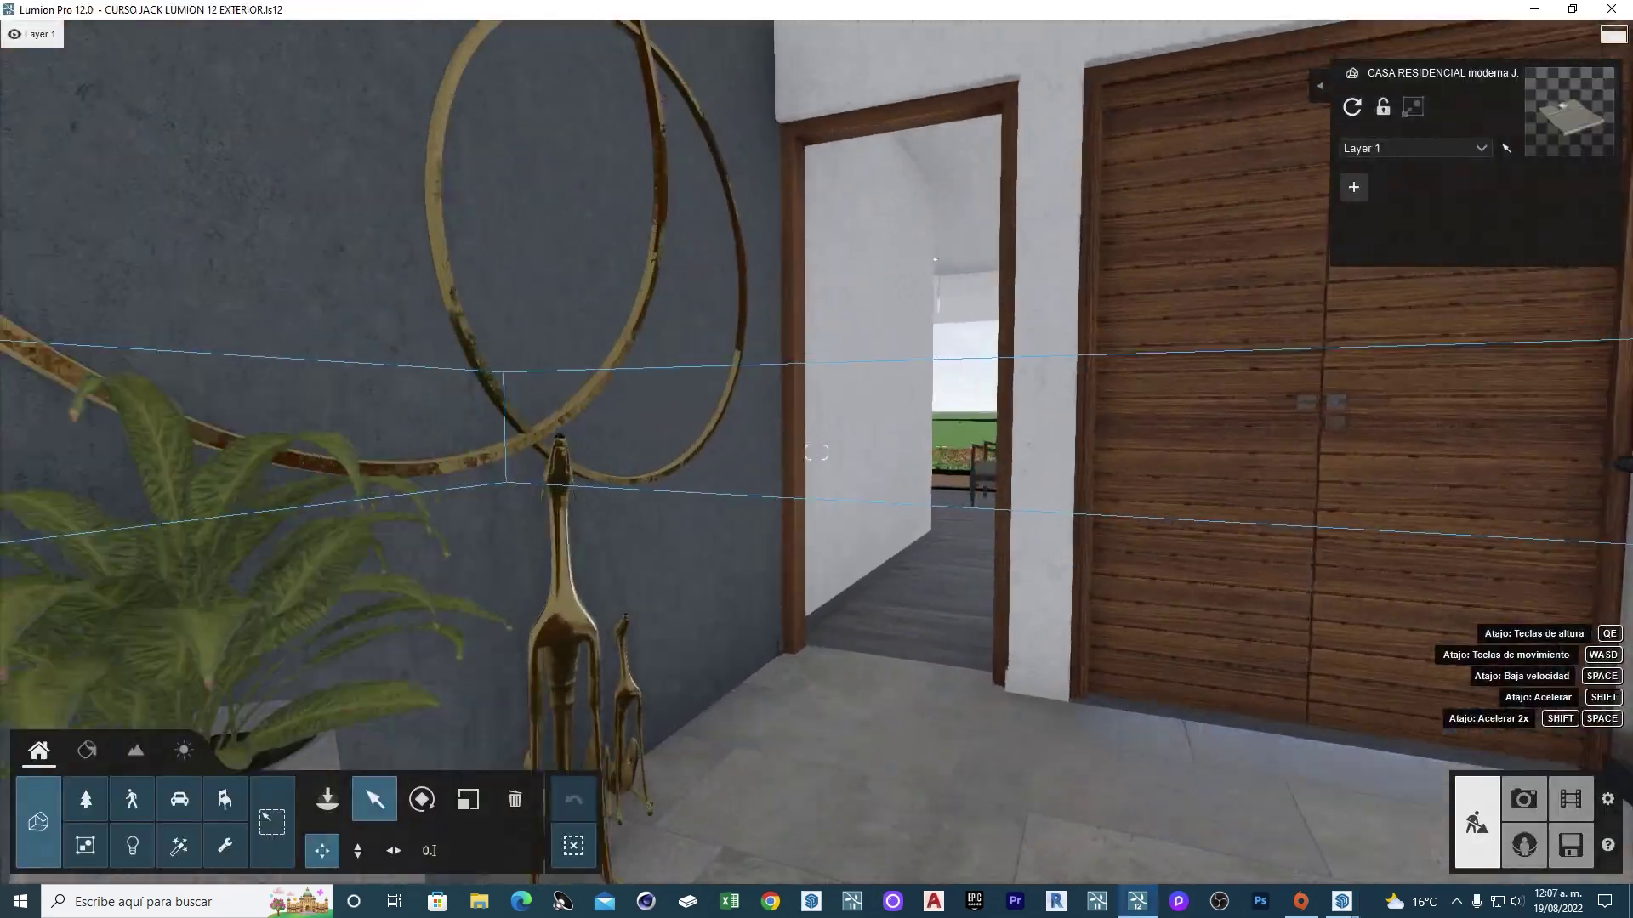
right_click_drag(816, 453, 935, 453)
key("w")
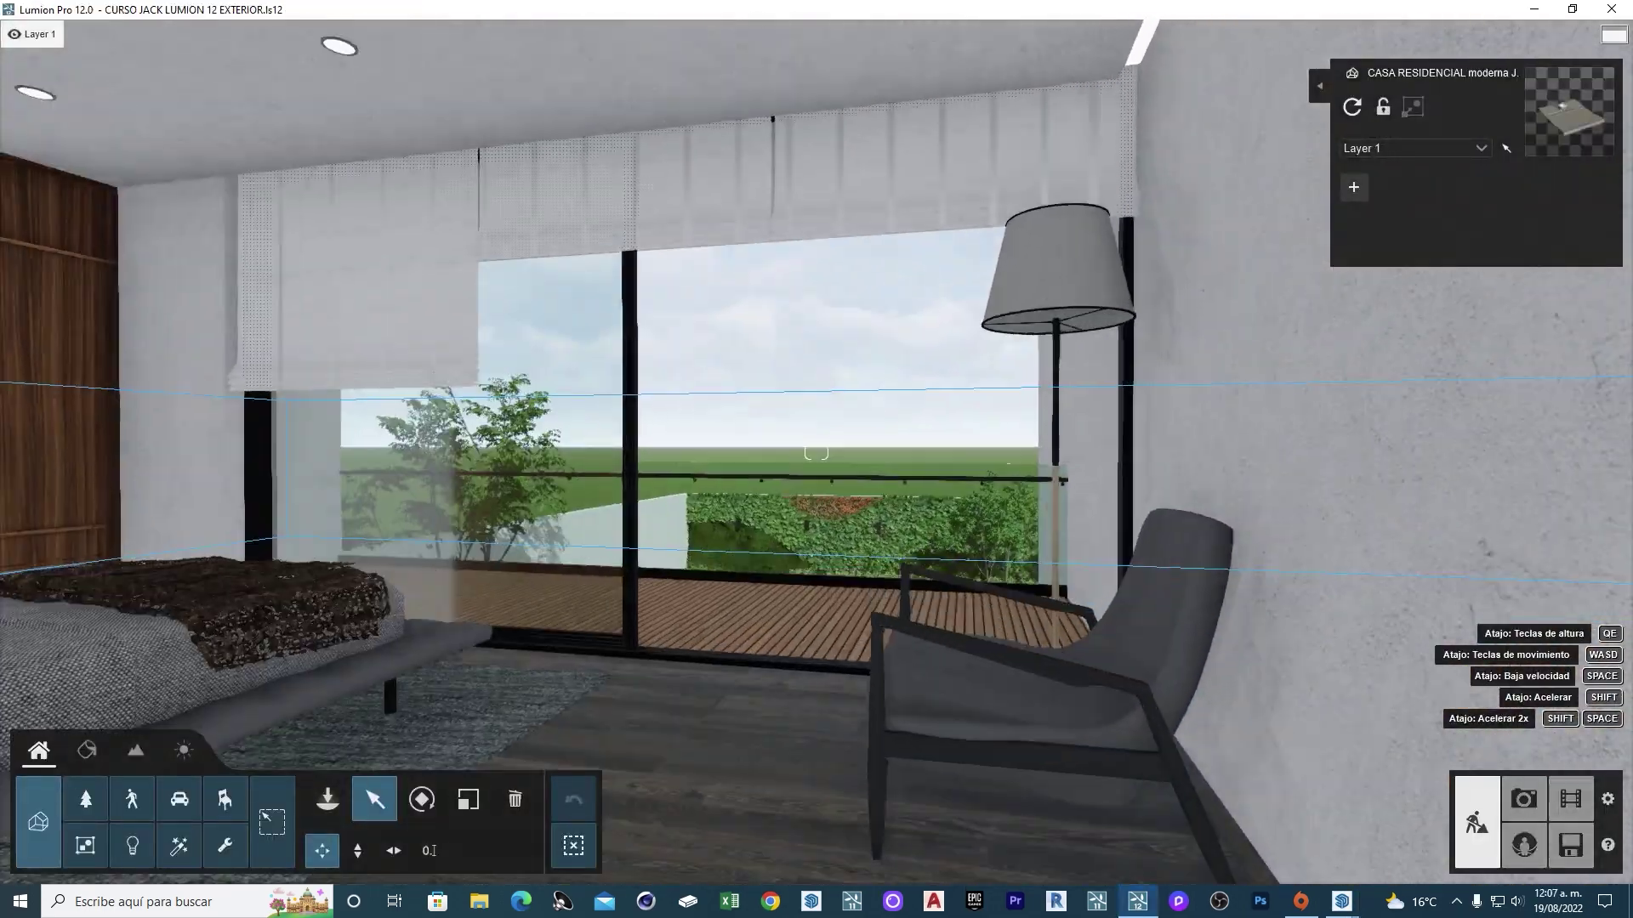
key("w")
right_click_drag(1012, 638, 1190, 638)
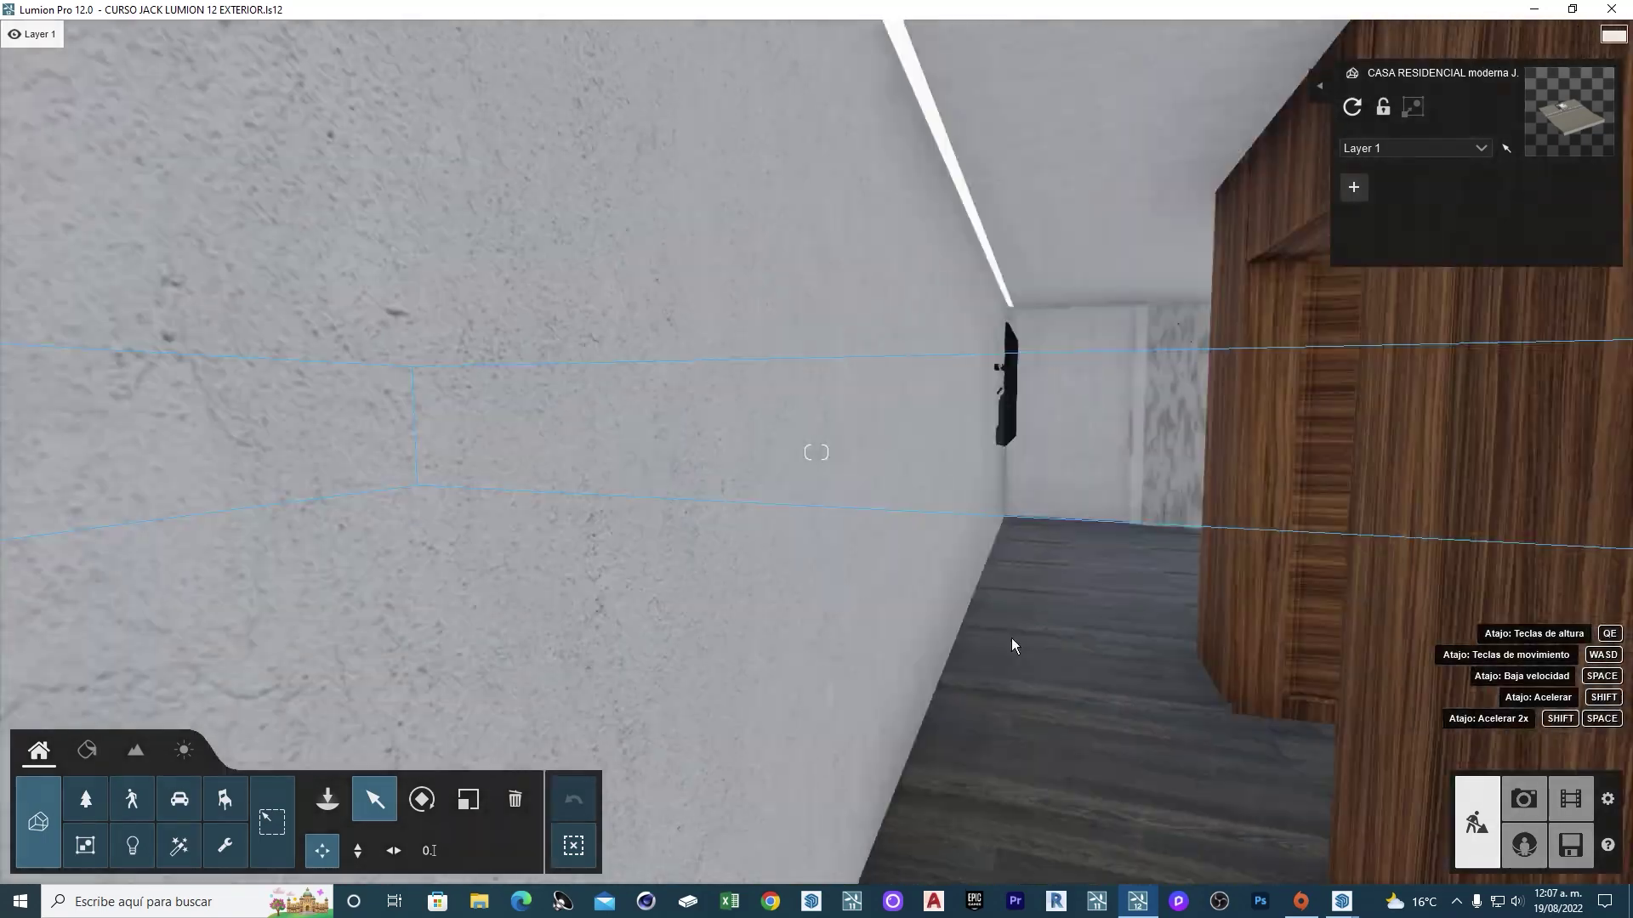
right_click_drag(1004, 645, 1106, 645)
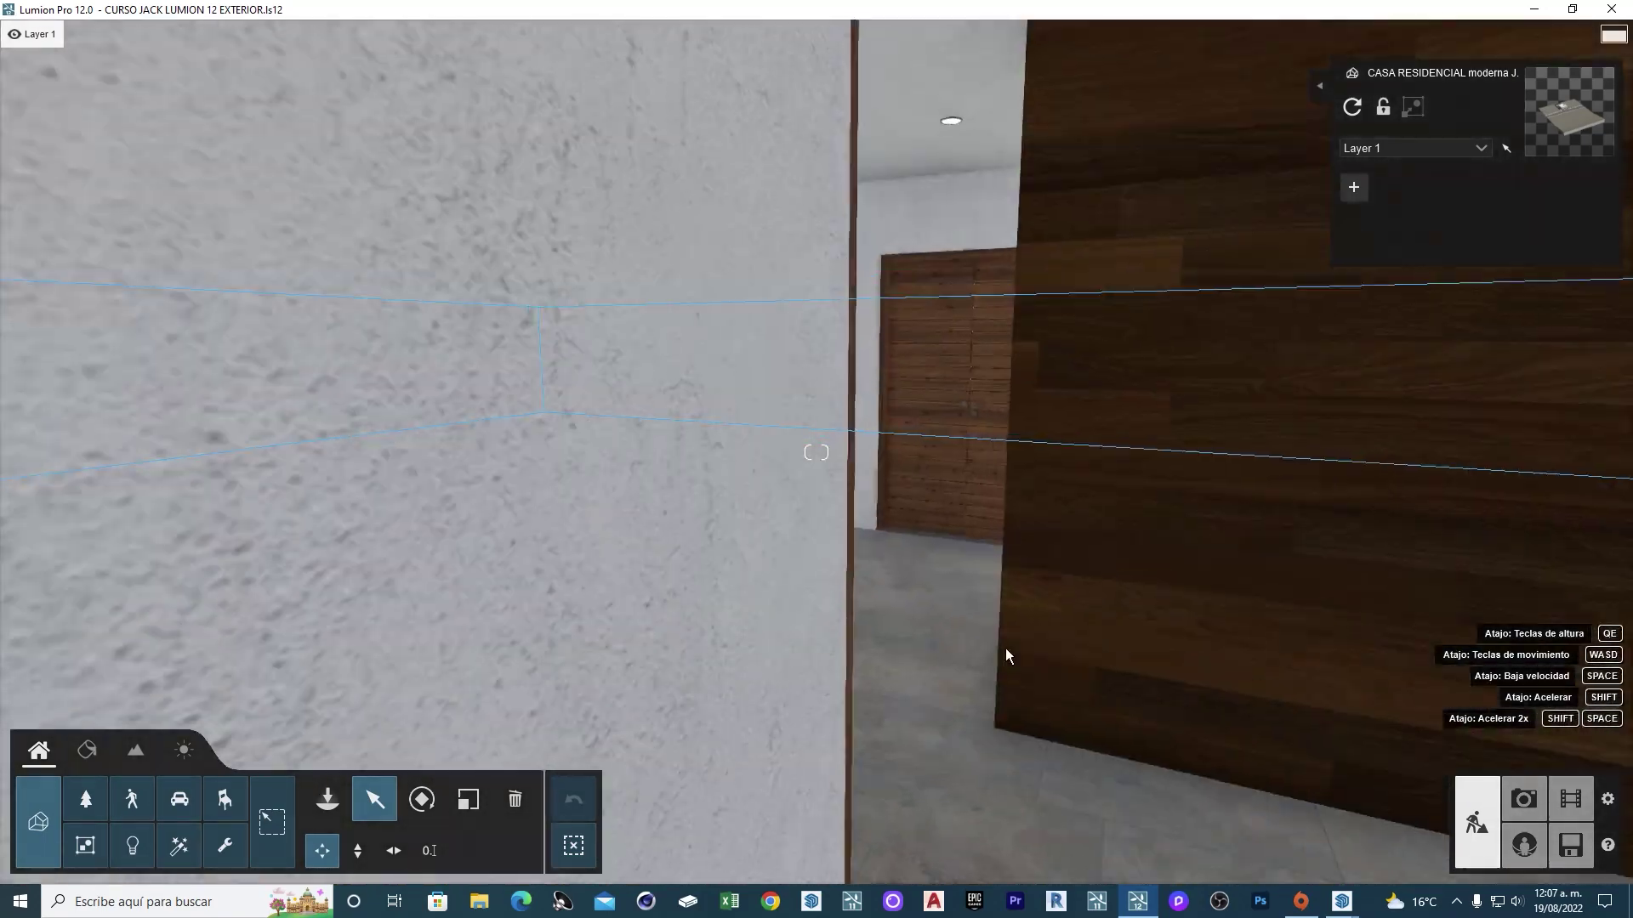
key("s")
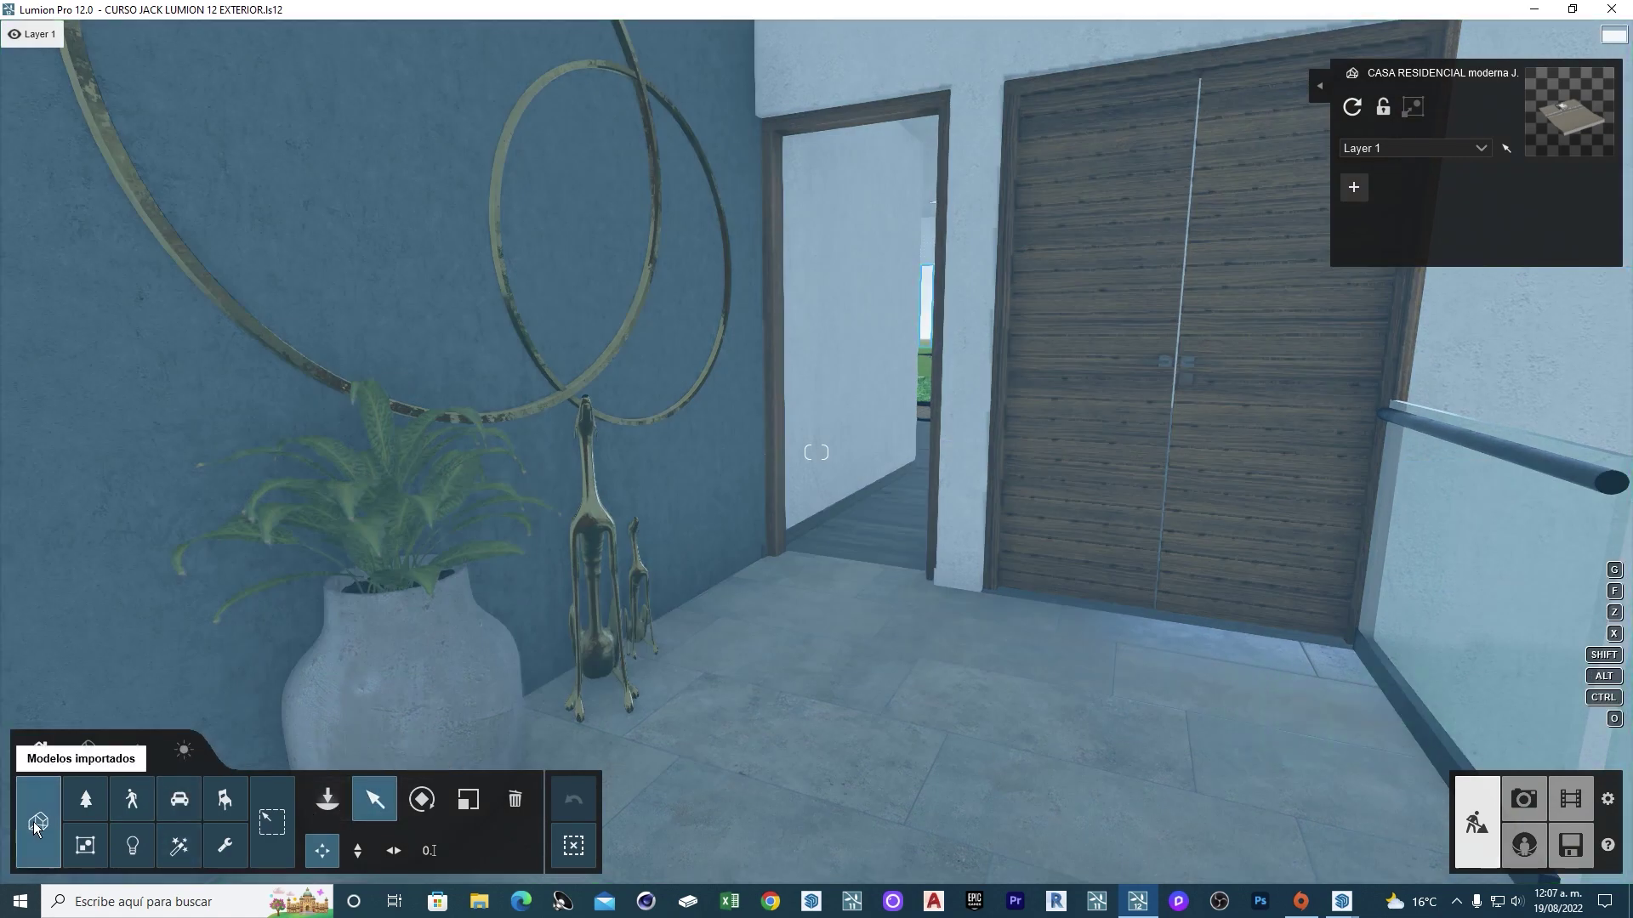
Import PUERTA HABITACIÓN 2 from the PUERTAS JACK L12 folder and place it in the hallway.
left_click(338, 798)
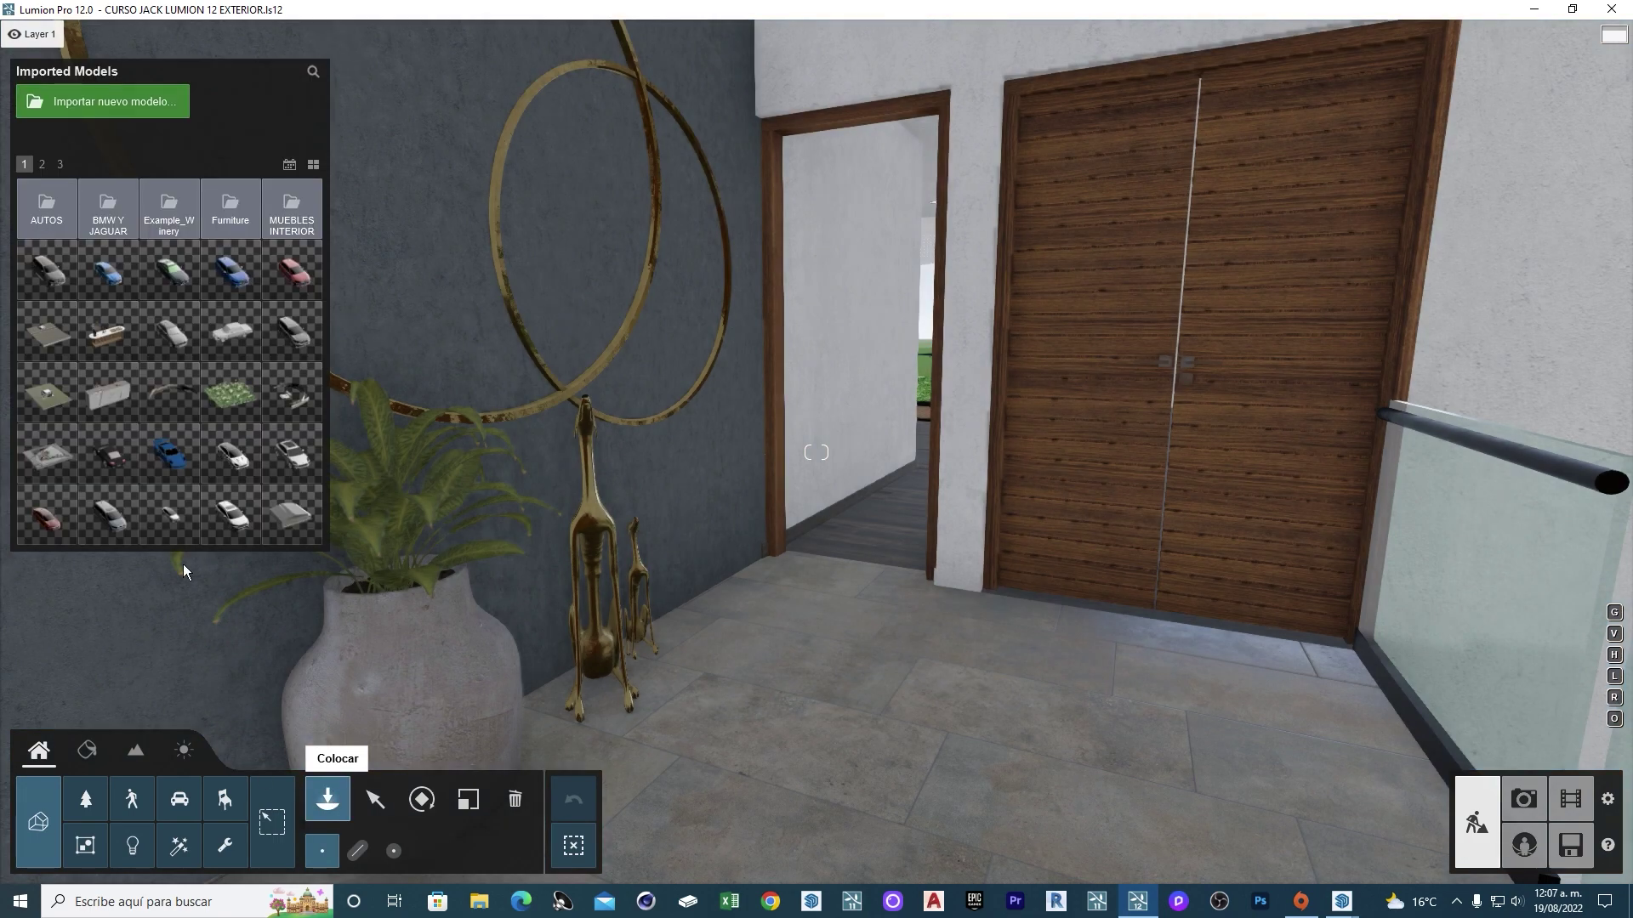
left_click(113, 105)
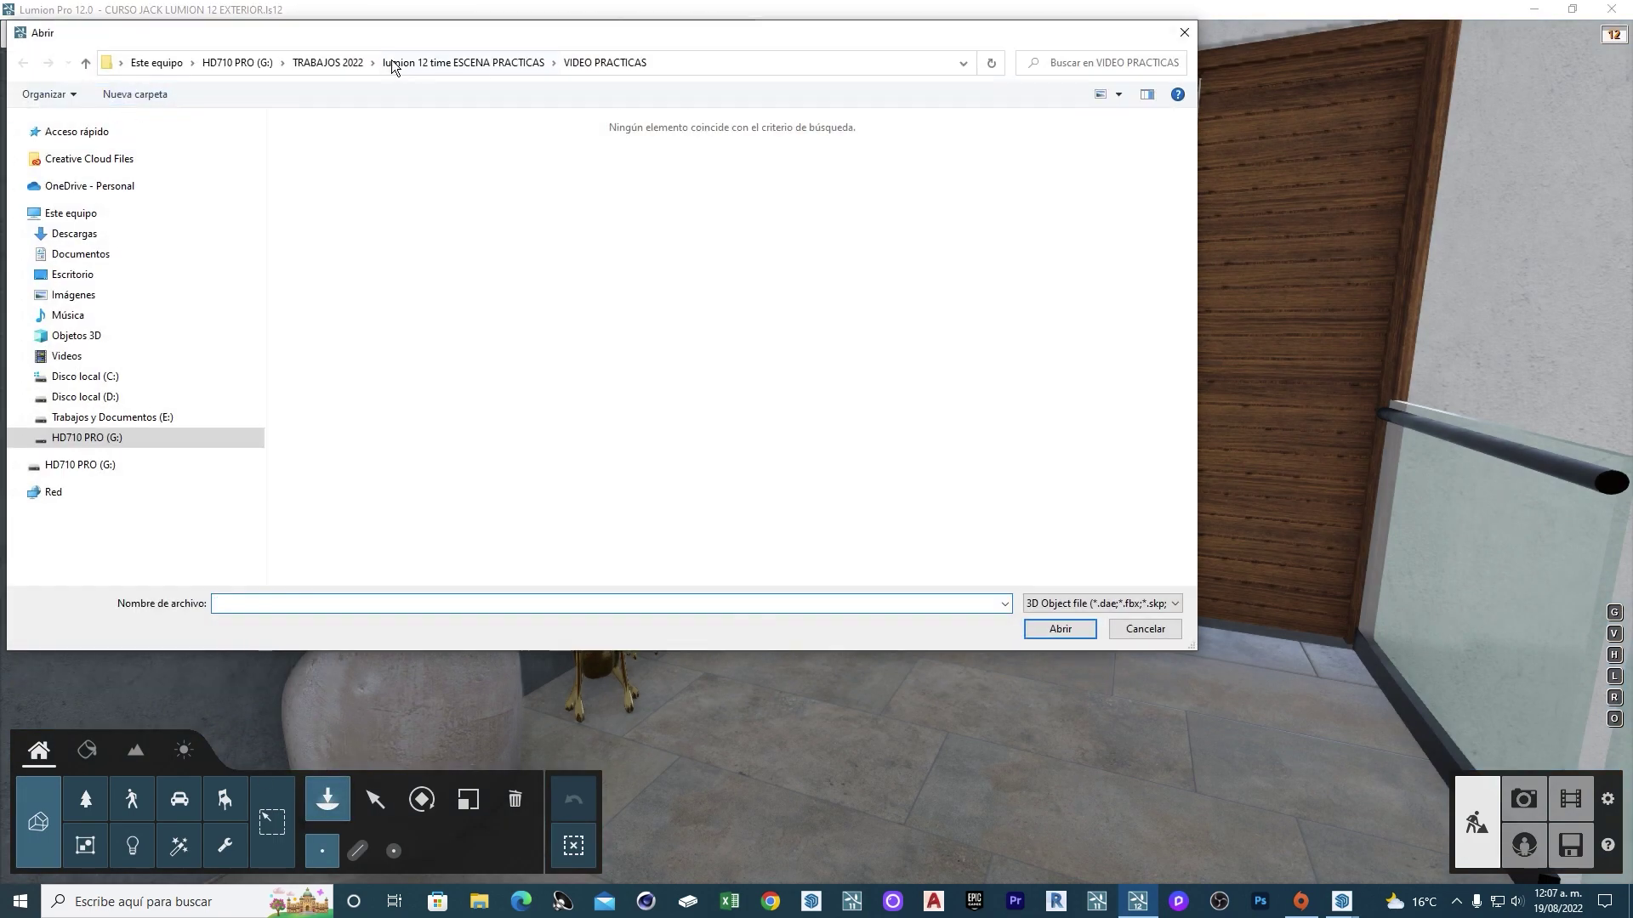
left_click(345, 62)
double_click(389, 136)
double_click(437, 242)
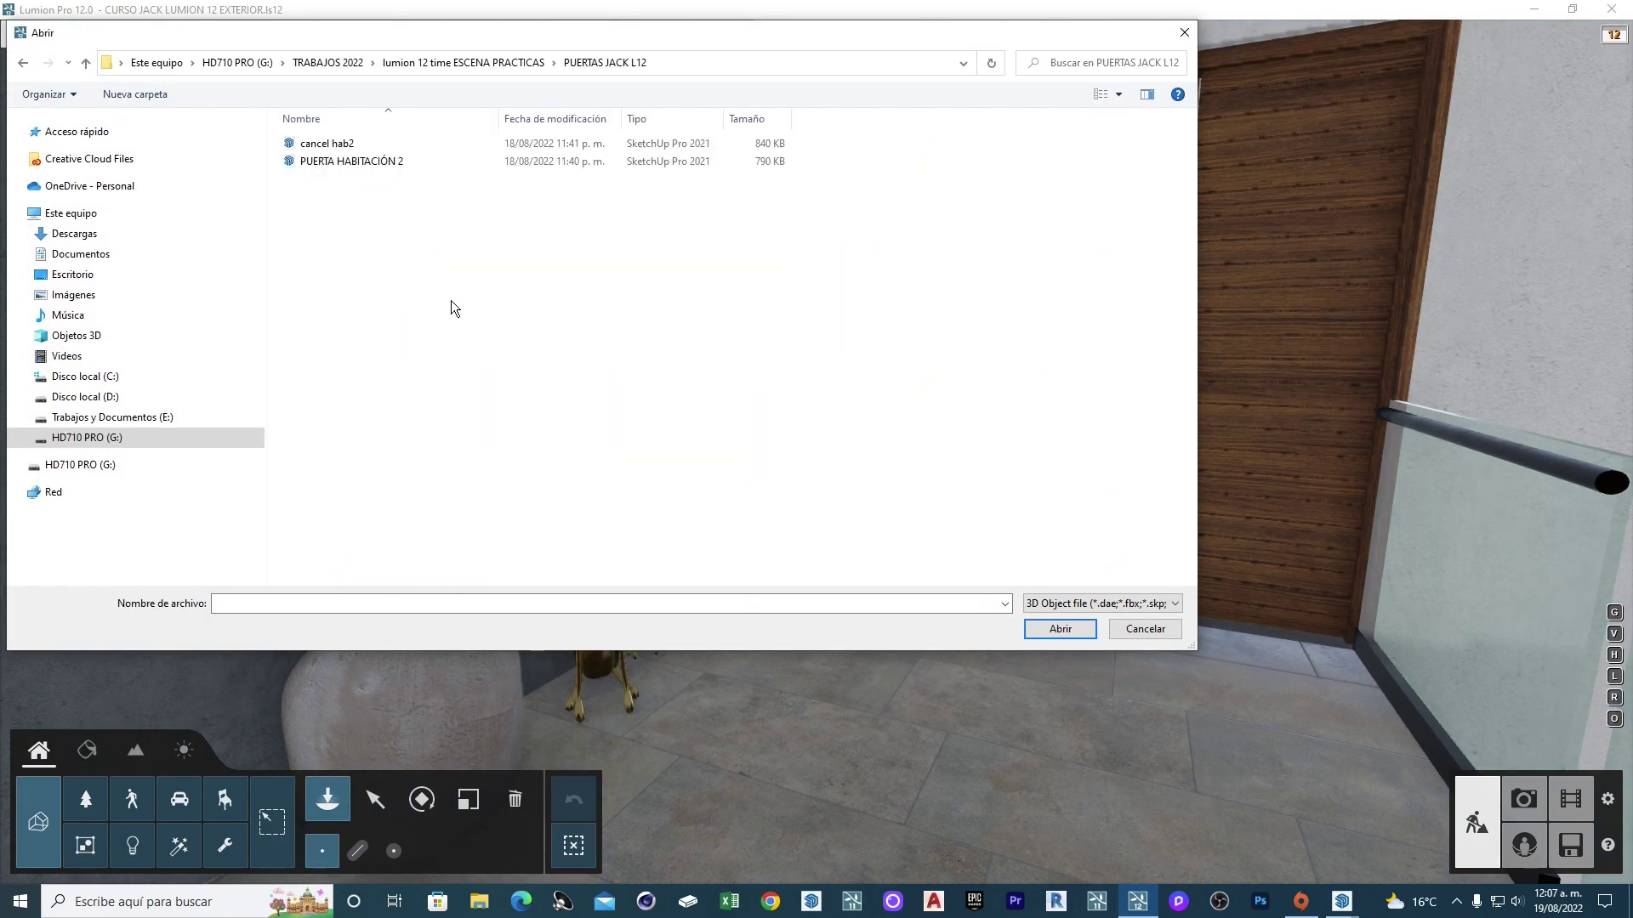
right_click(396, 212)
left_click(414, 243)
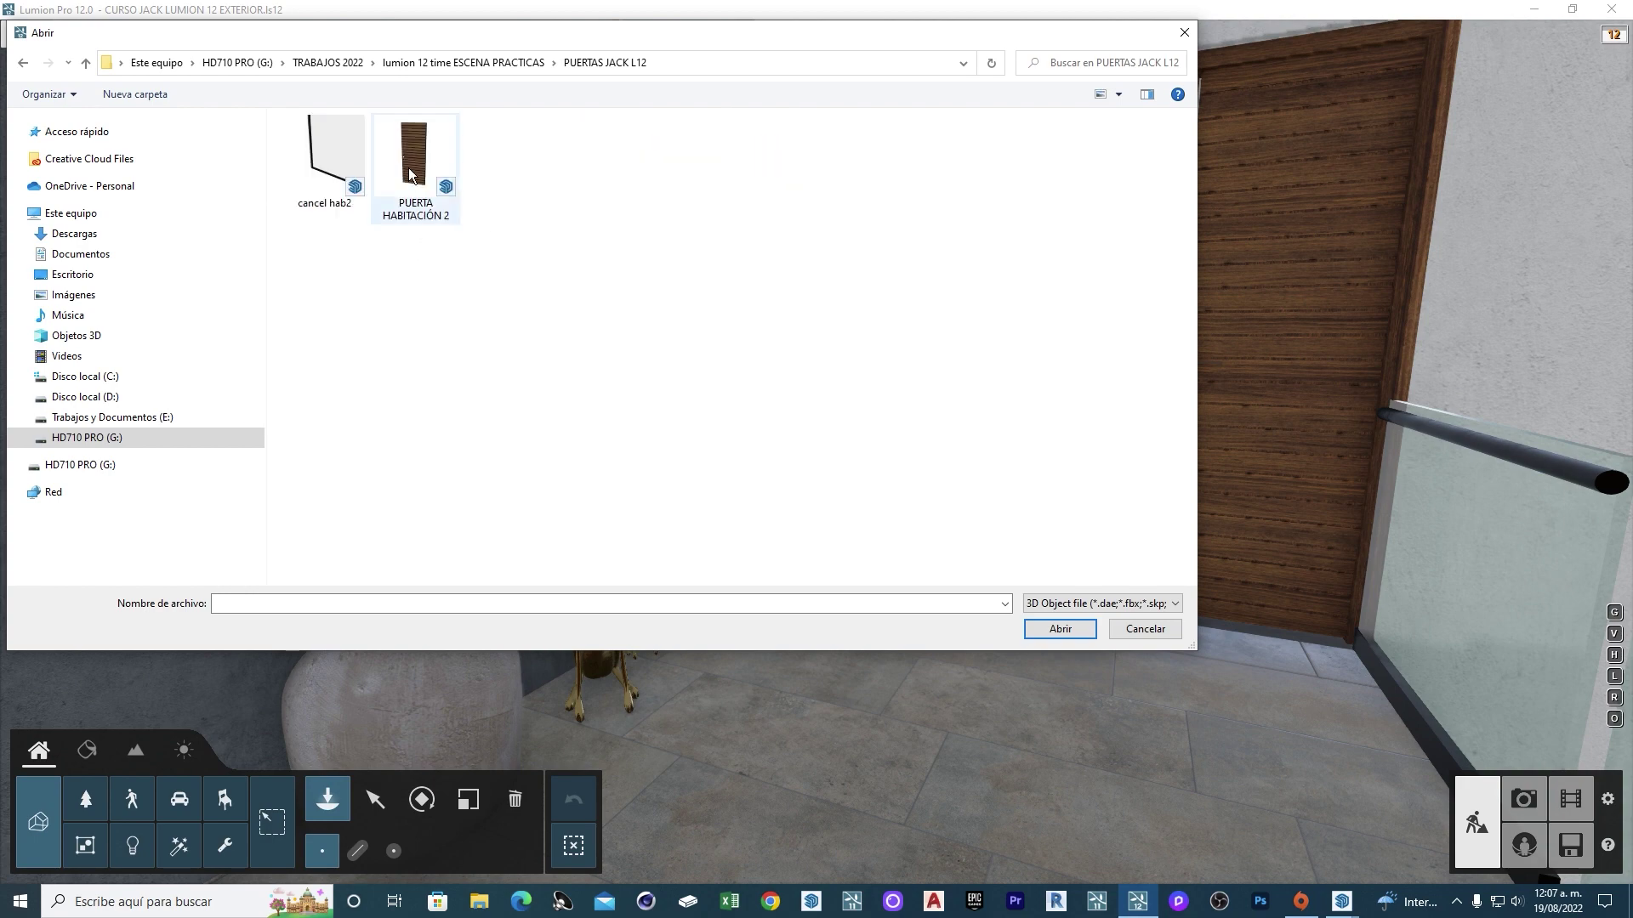
left_click(1063, 632)
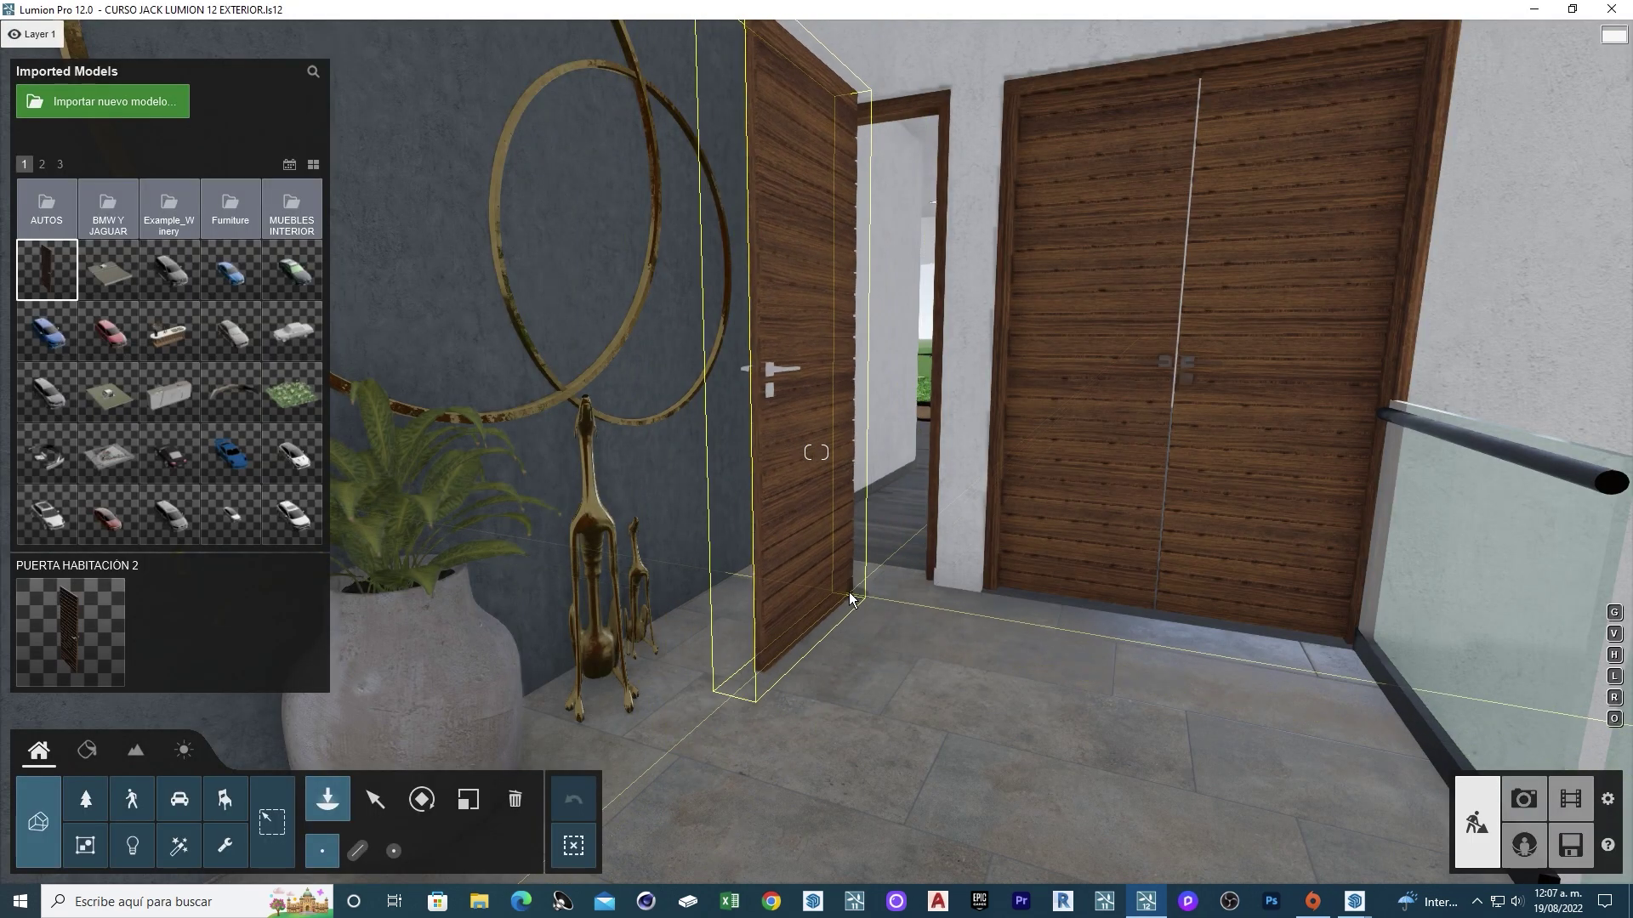
left_click(1029, 612)
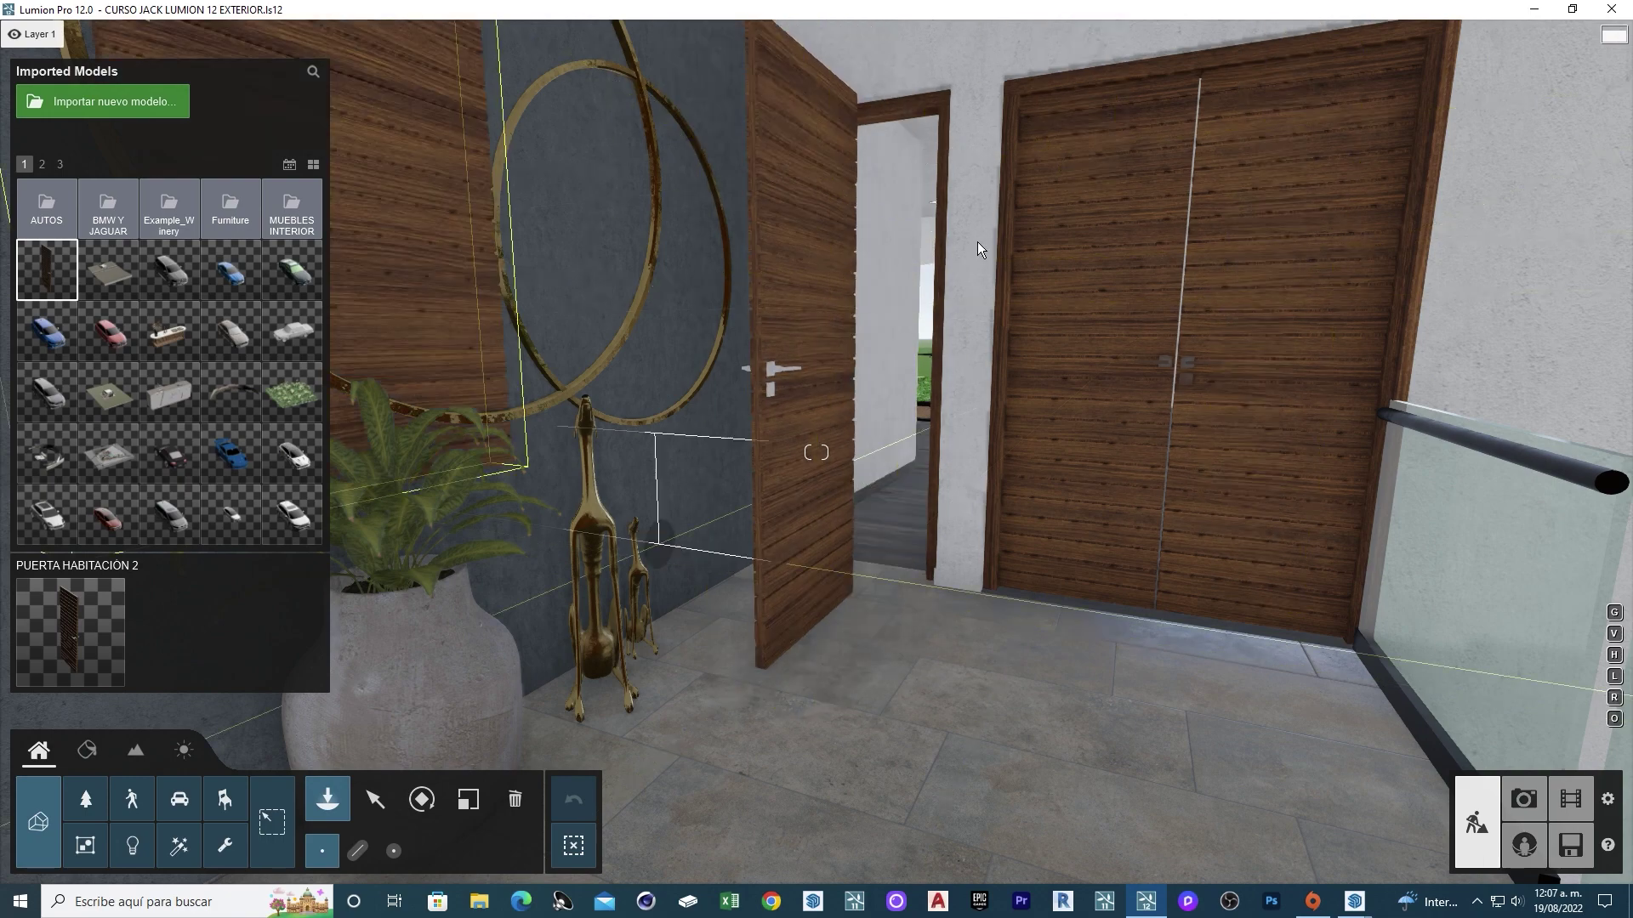
Select the imported door and rotate it to face the doorway.
left_click(380, 794)
key("w")
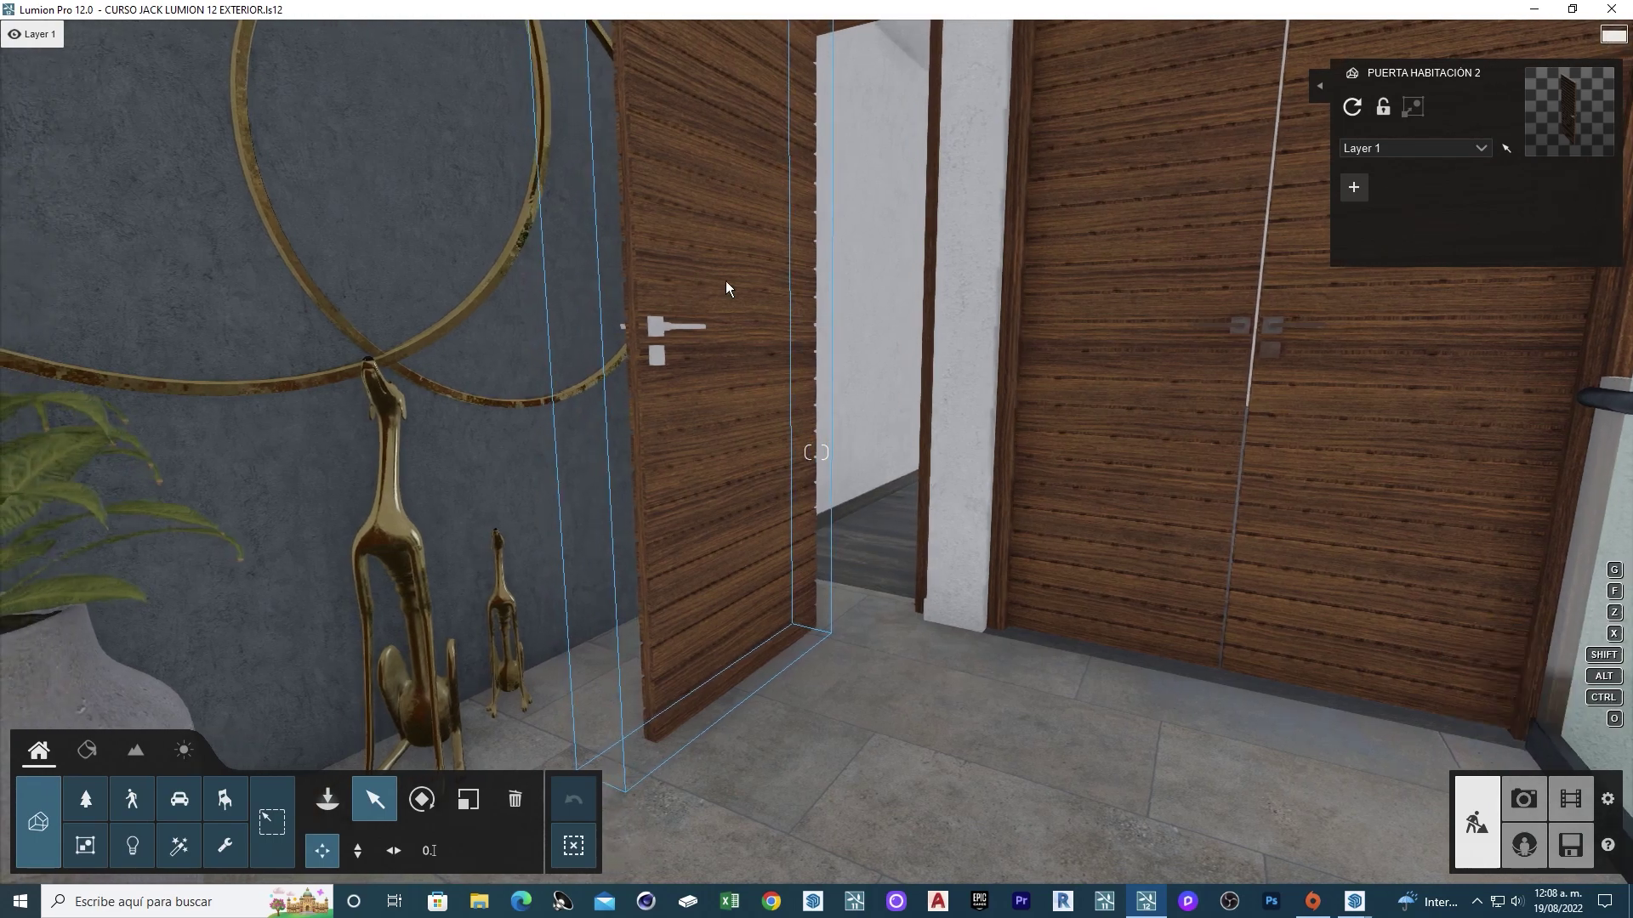
left_click(685, 370)
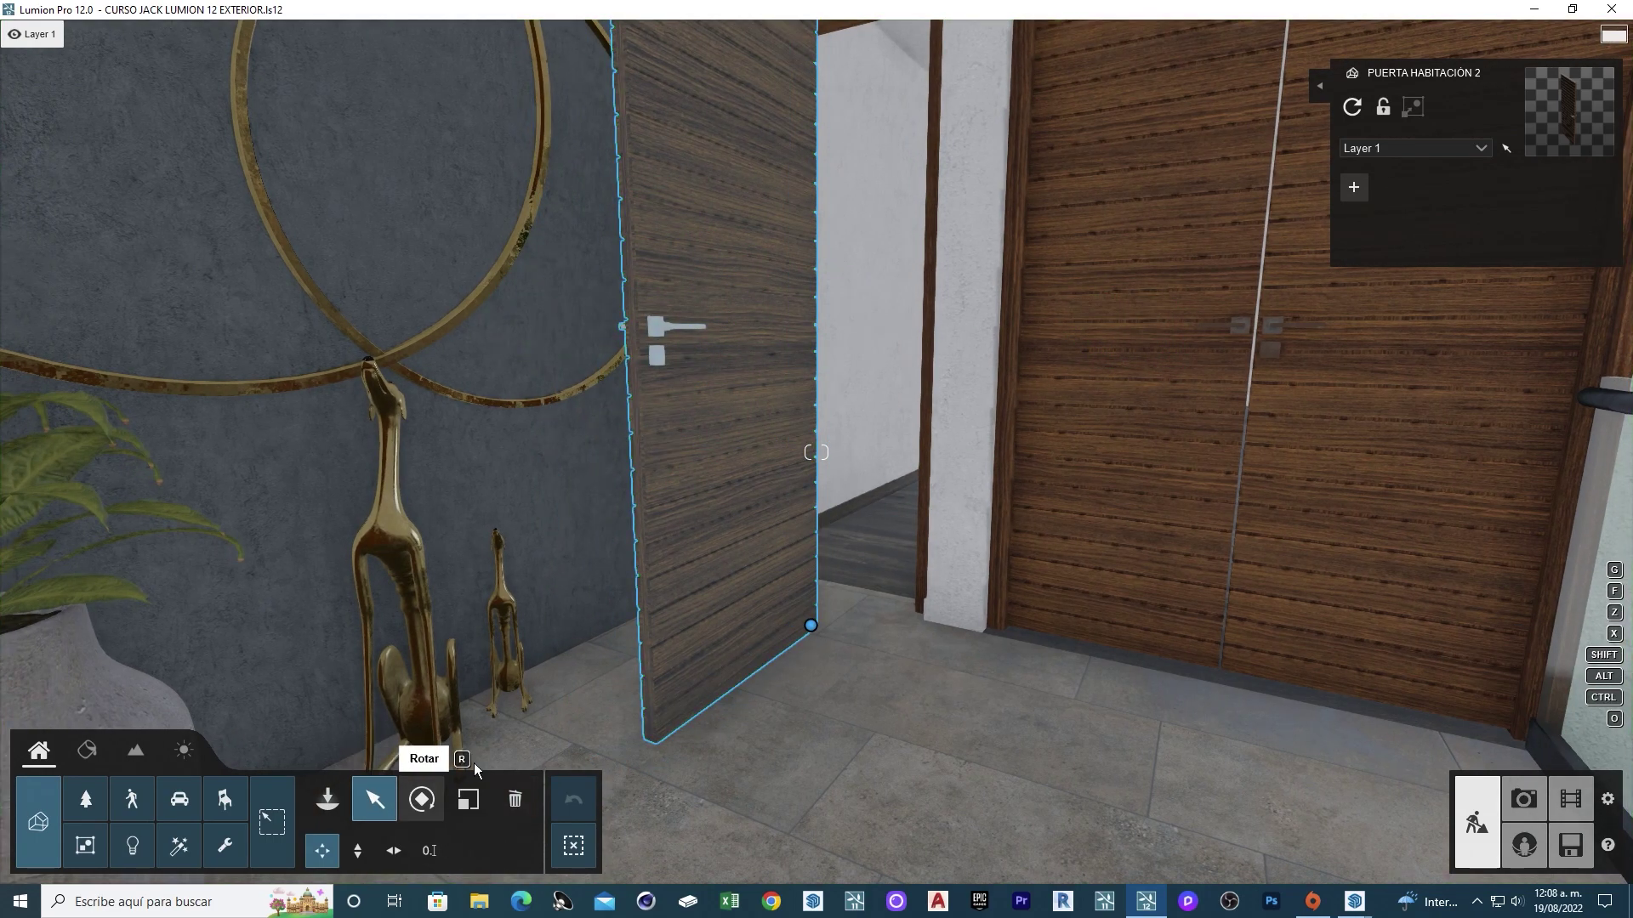
left_click(421, 799)
mouse_move(809, 624)
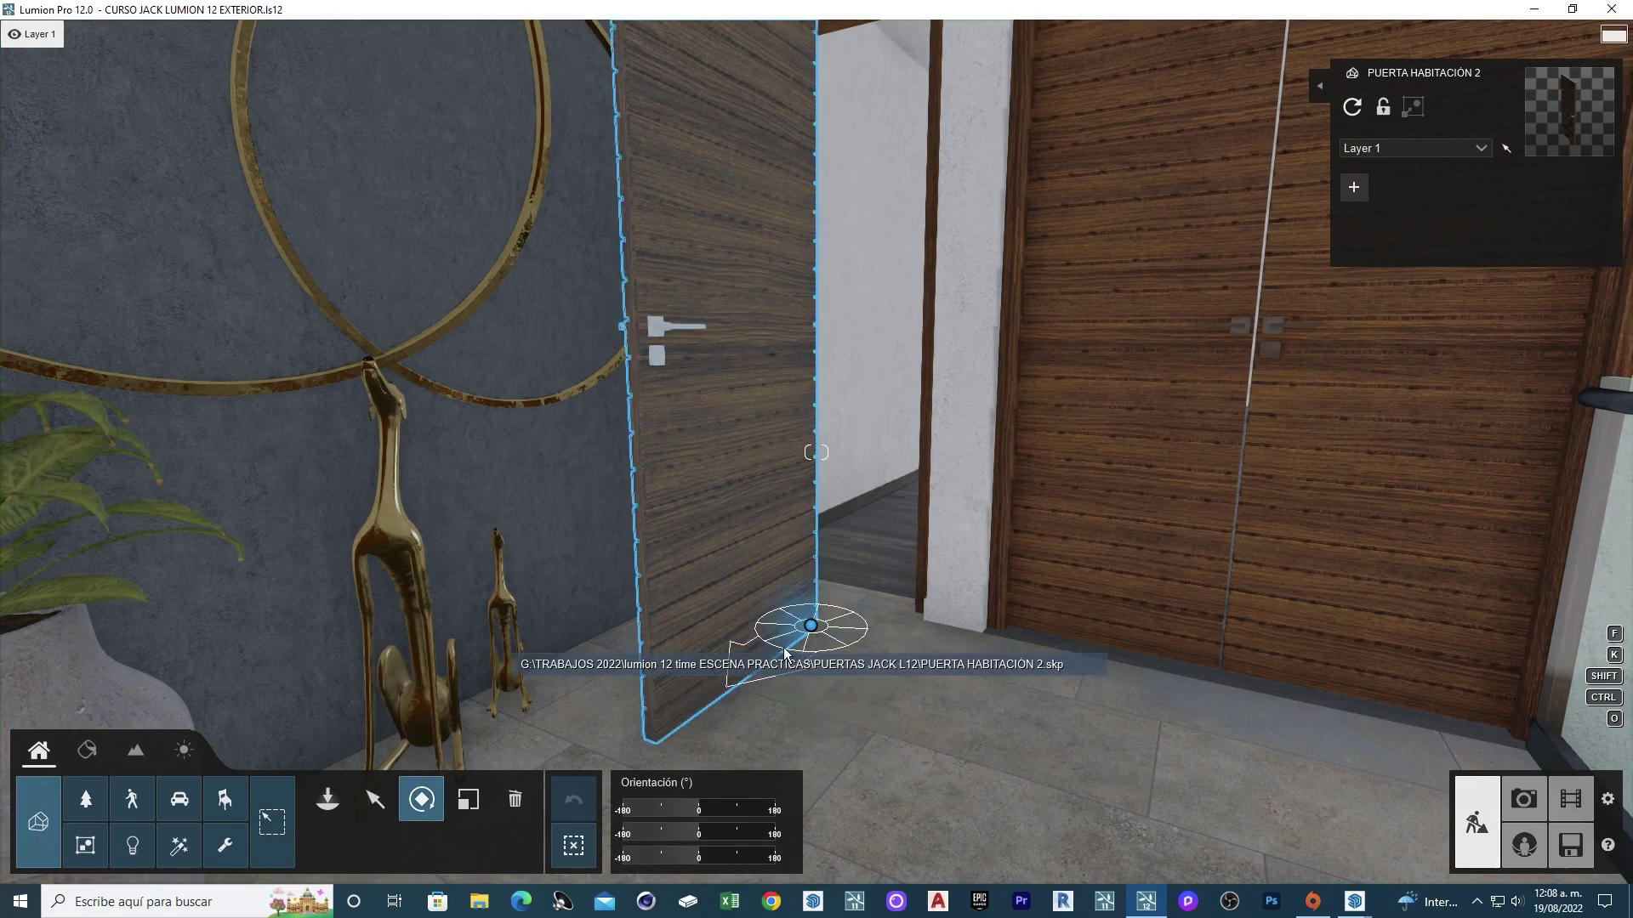
left_click_drag(784, 653, 677, 594)
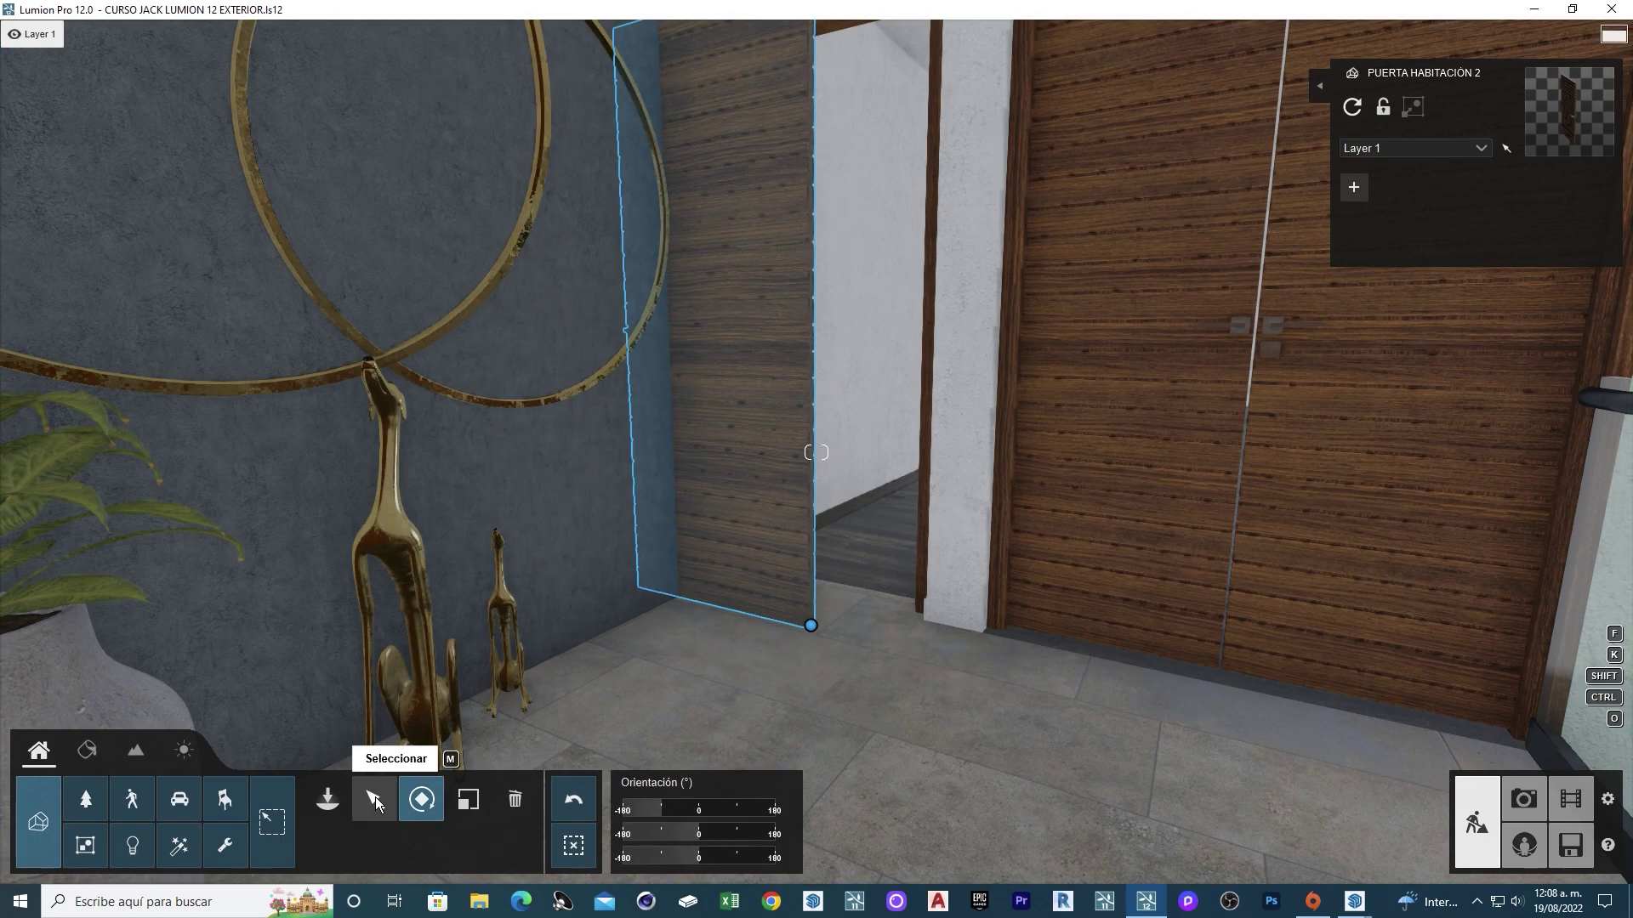
Move the door into the bedroom doorway, fine-tuning it with horizontal movement.
left_click(375, 798)
key("w")
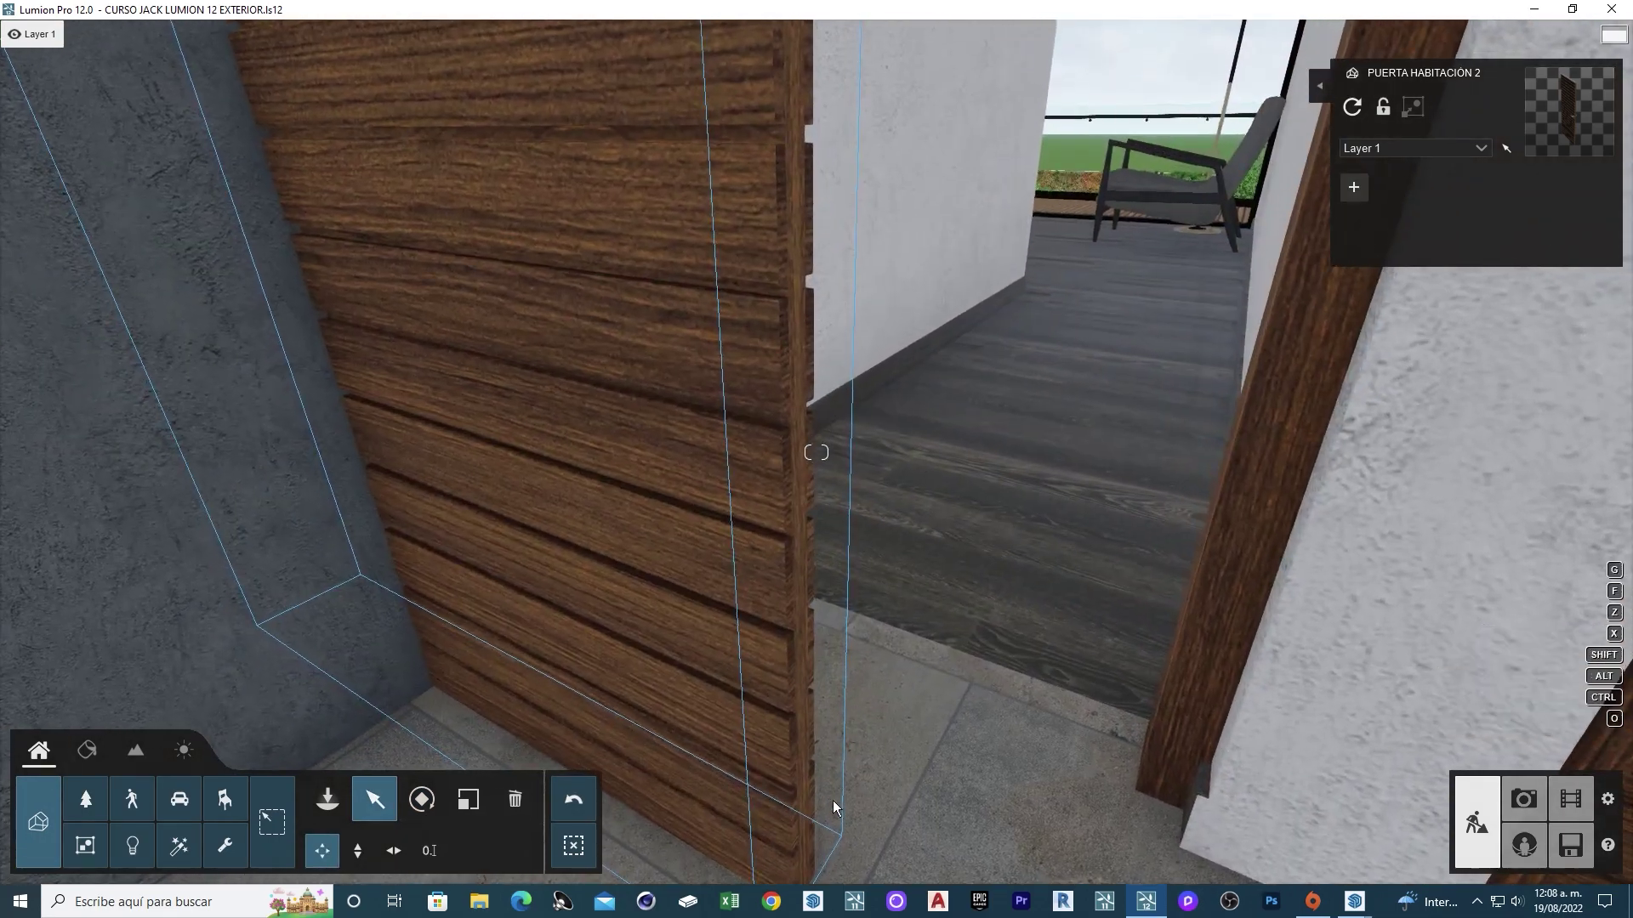
right_click_drag(834, 800, 773, 747)
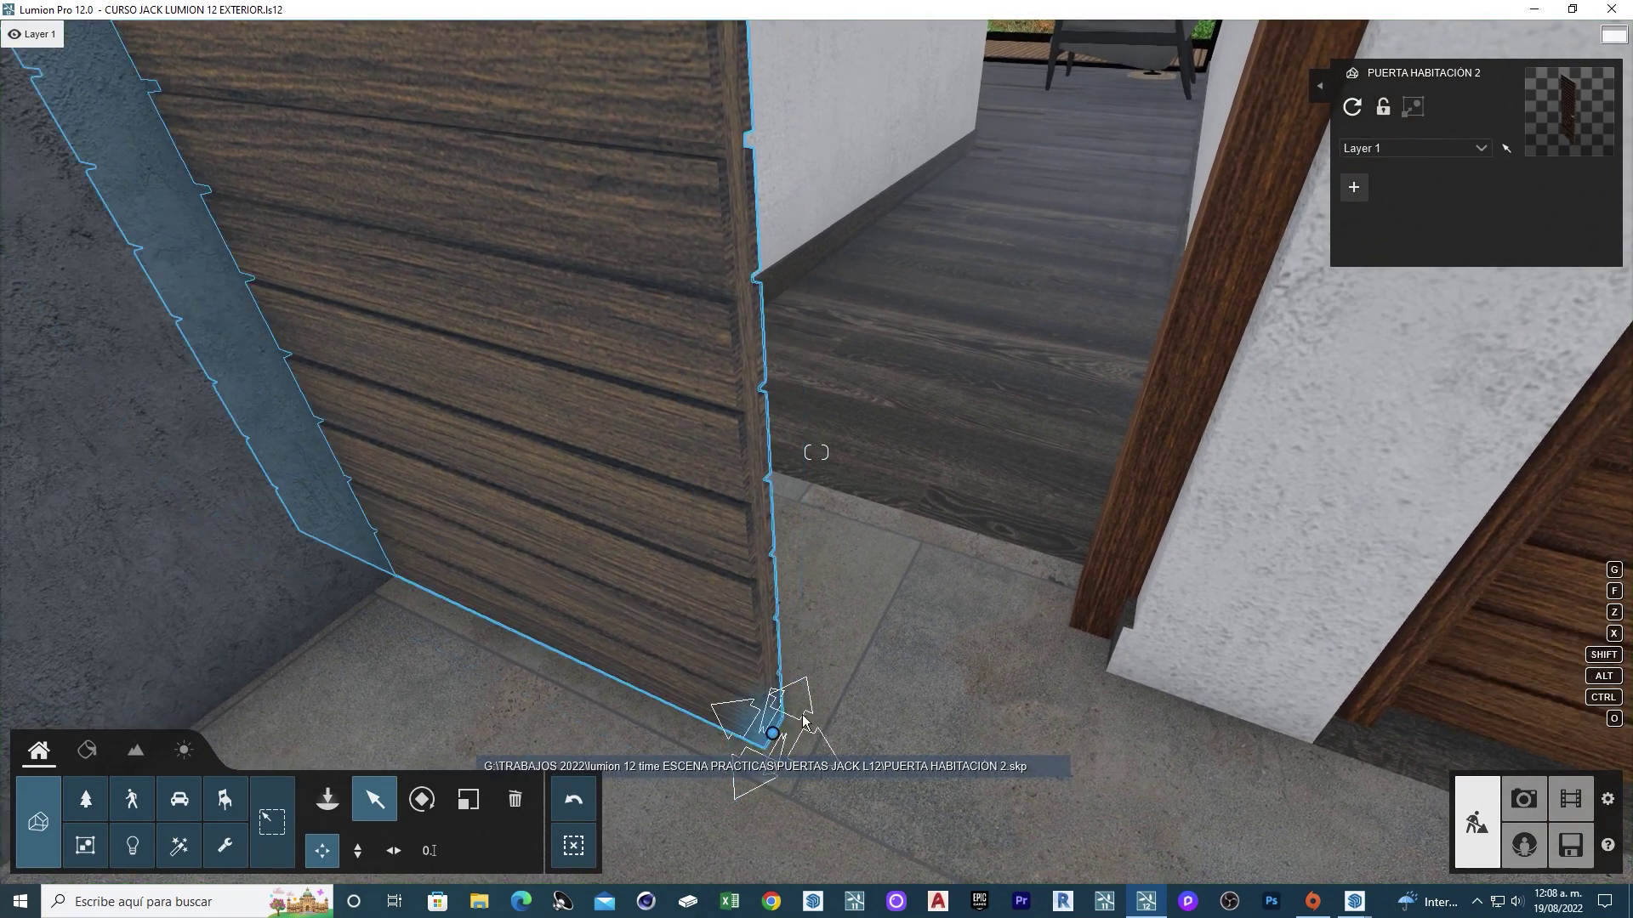
left_click_drag(772, 733, 1053, 595)
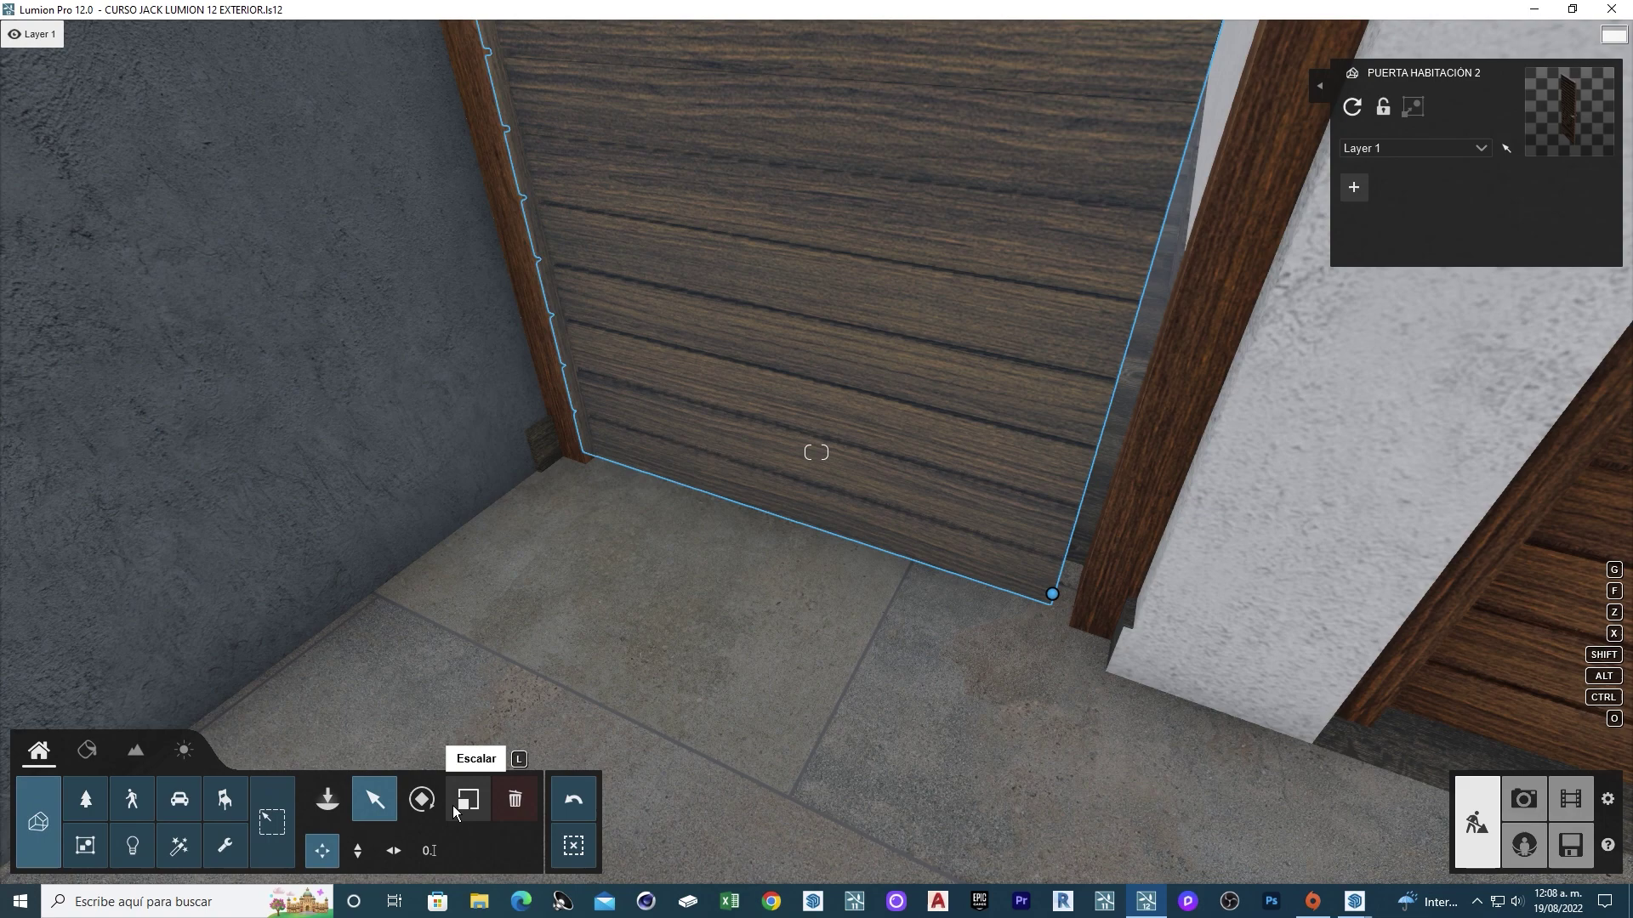
left_click(391, 853)
scroll(1045, 535, "up", 3)
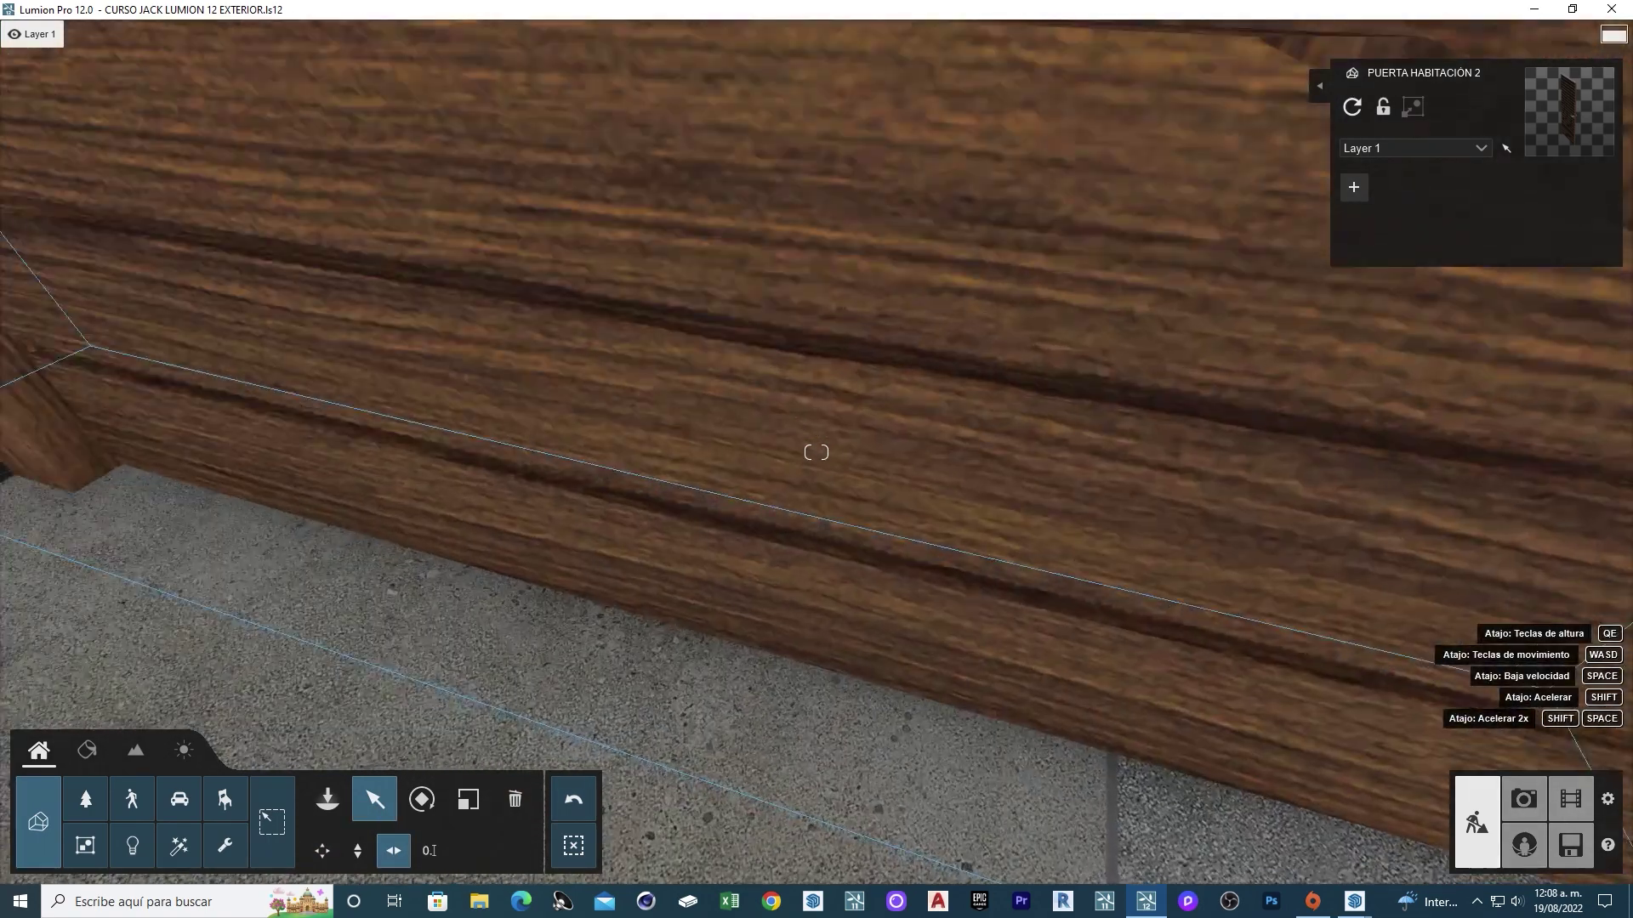
left_click_drag(1039, 522, 1055, 523)
mouse_move(1037, 551)
right_mouse_down()
mouse_move(1053, 549)
mouse_move(633, 676)
right_mouse_up()
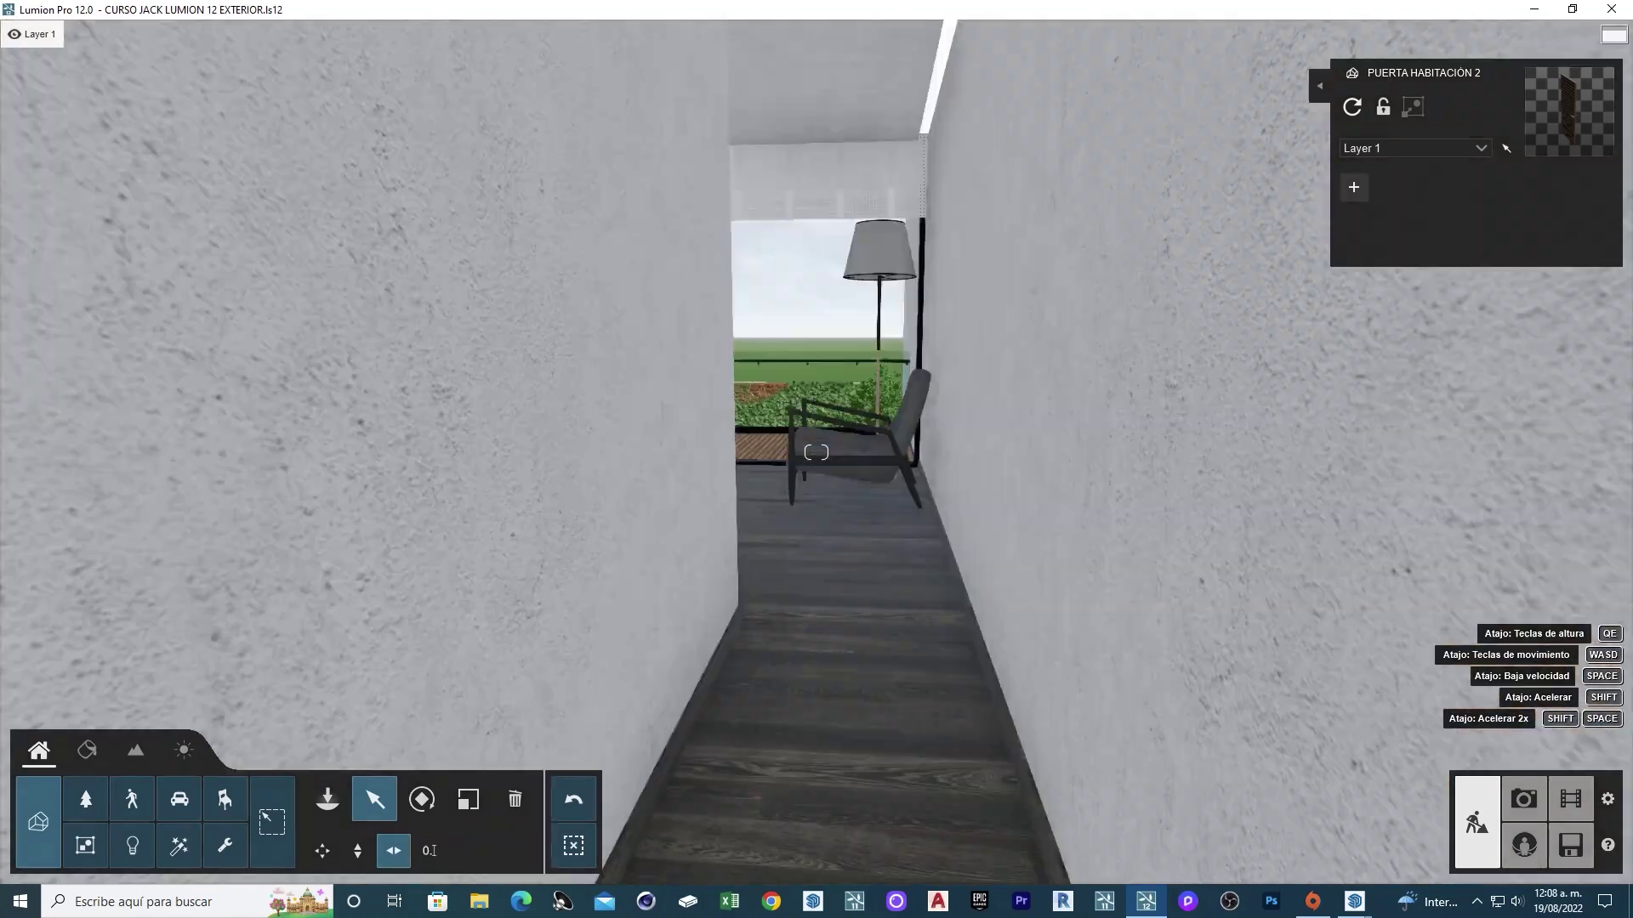
key("w")
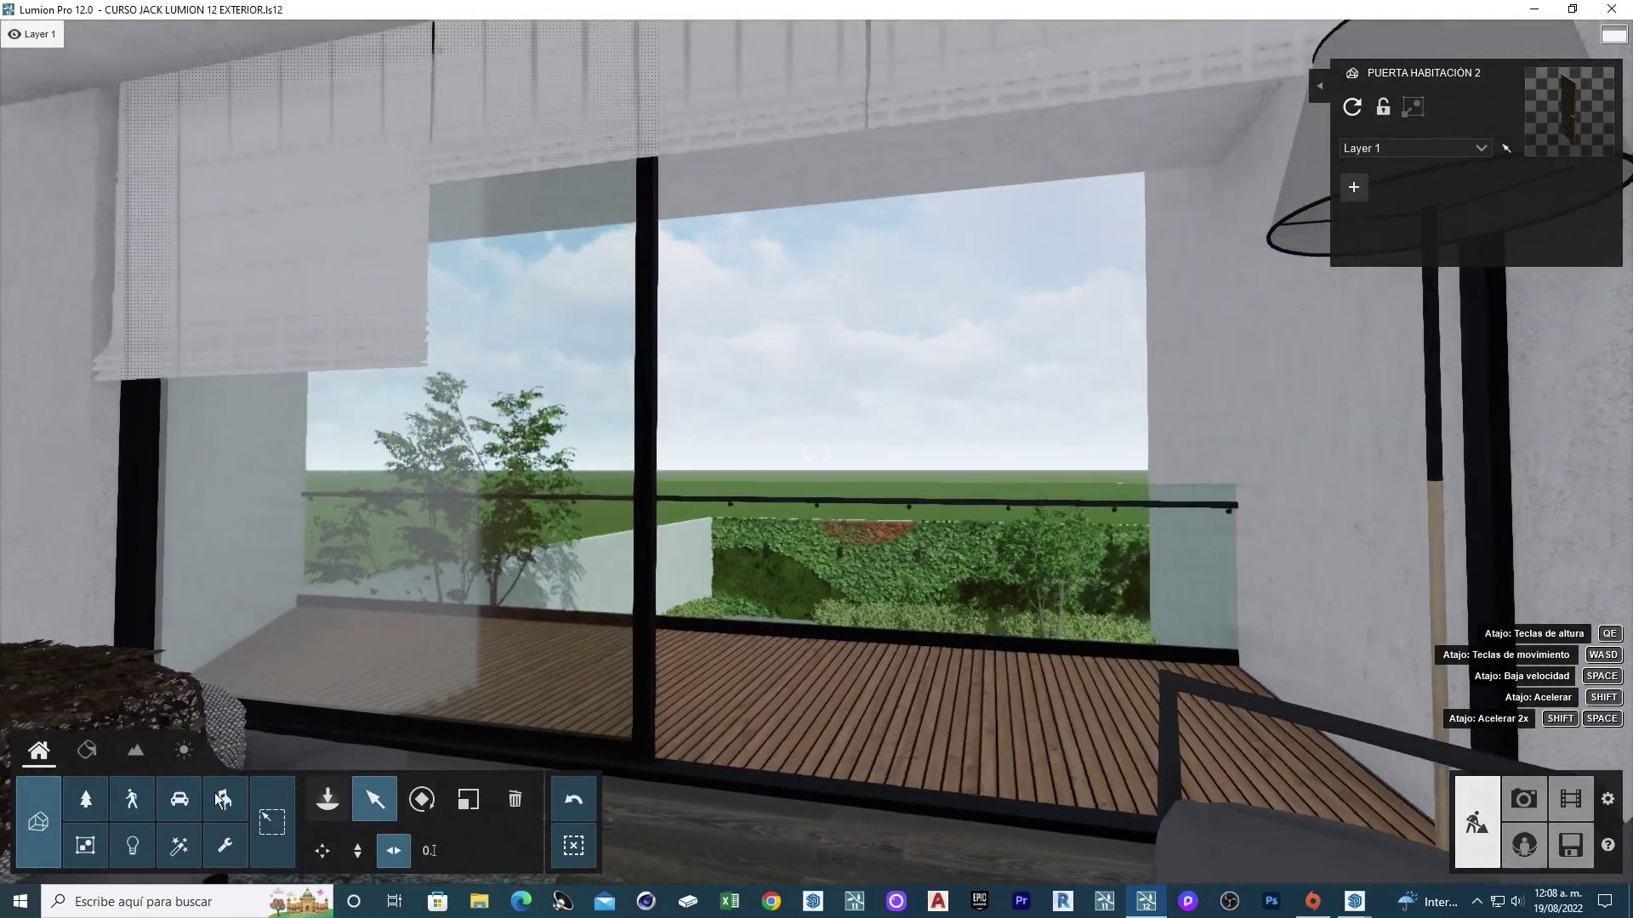
Import the cancel hab2 window frame model and place it across the balcony opening.
left_click(327, 799)
left_click(93, 102)
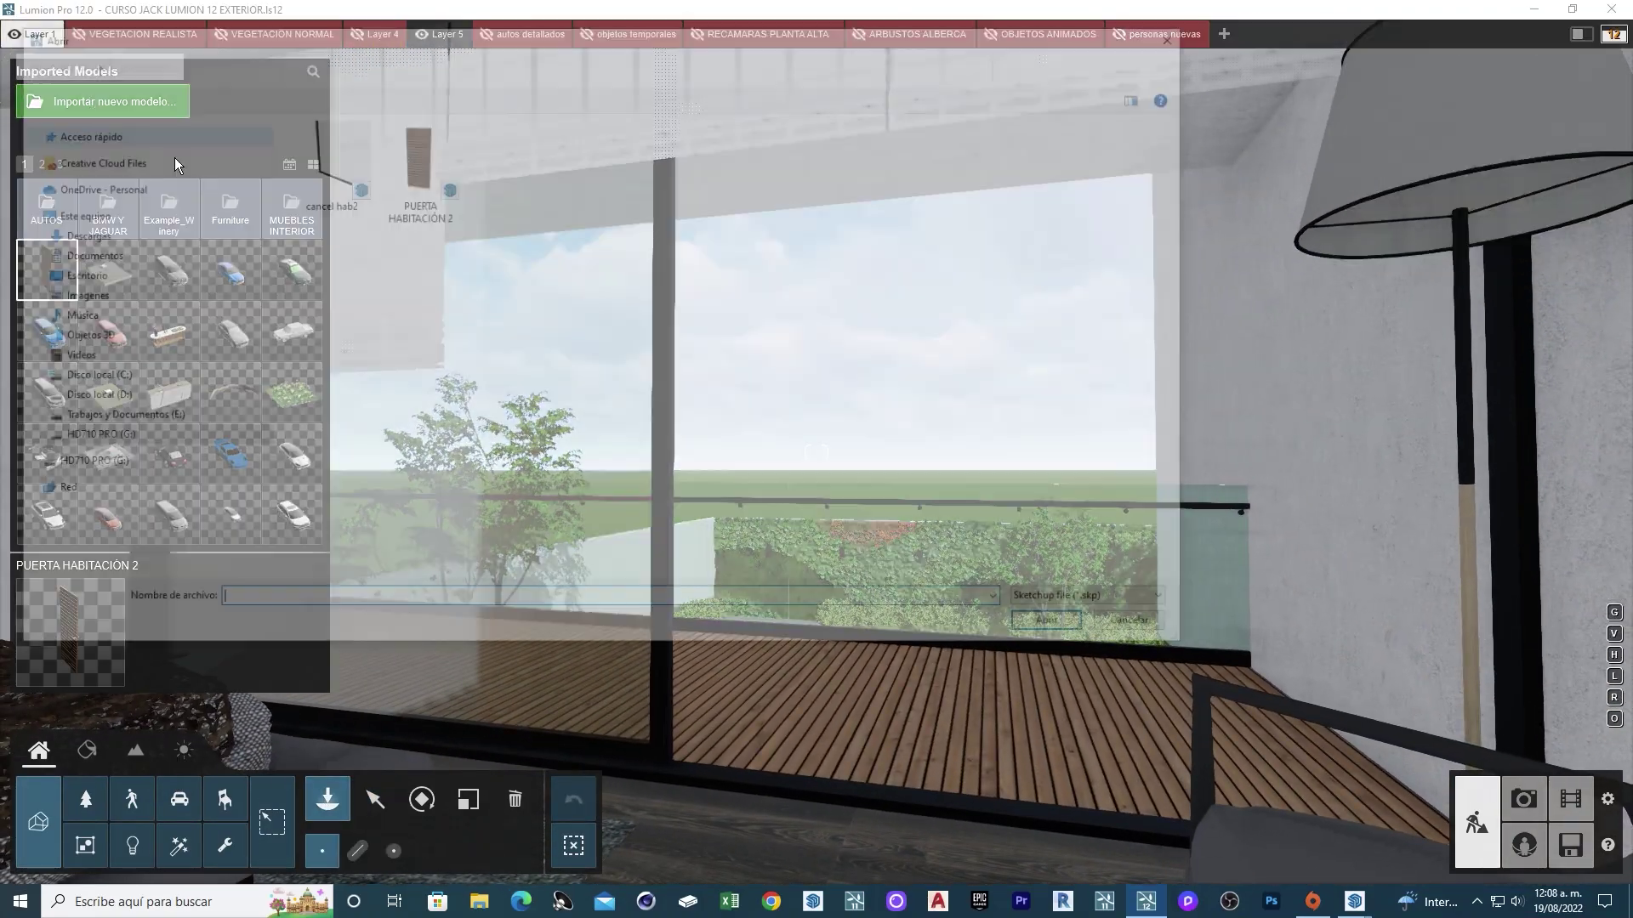
left_click(1066, 630)
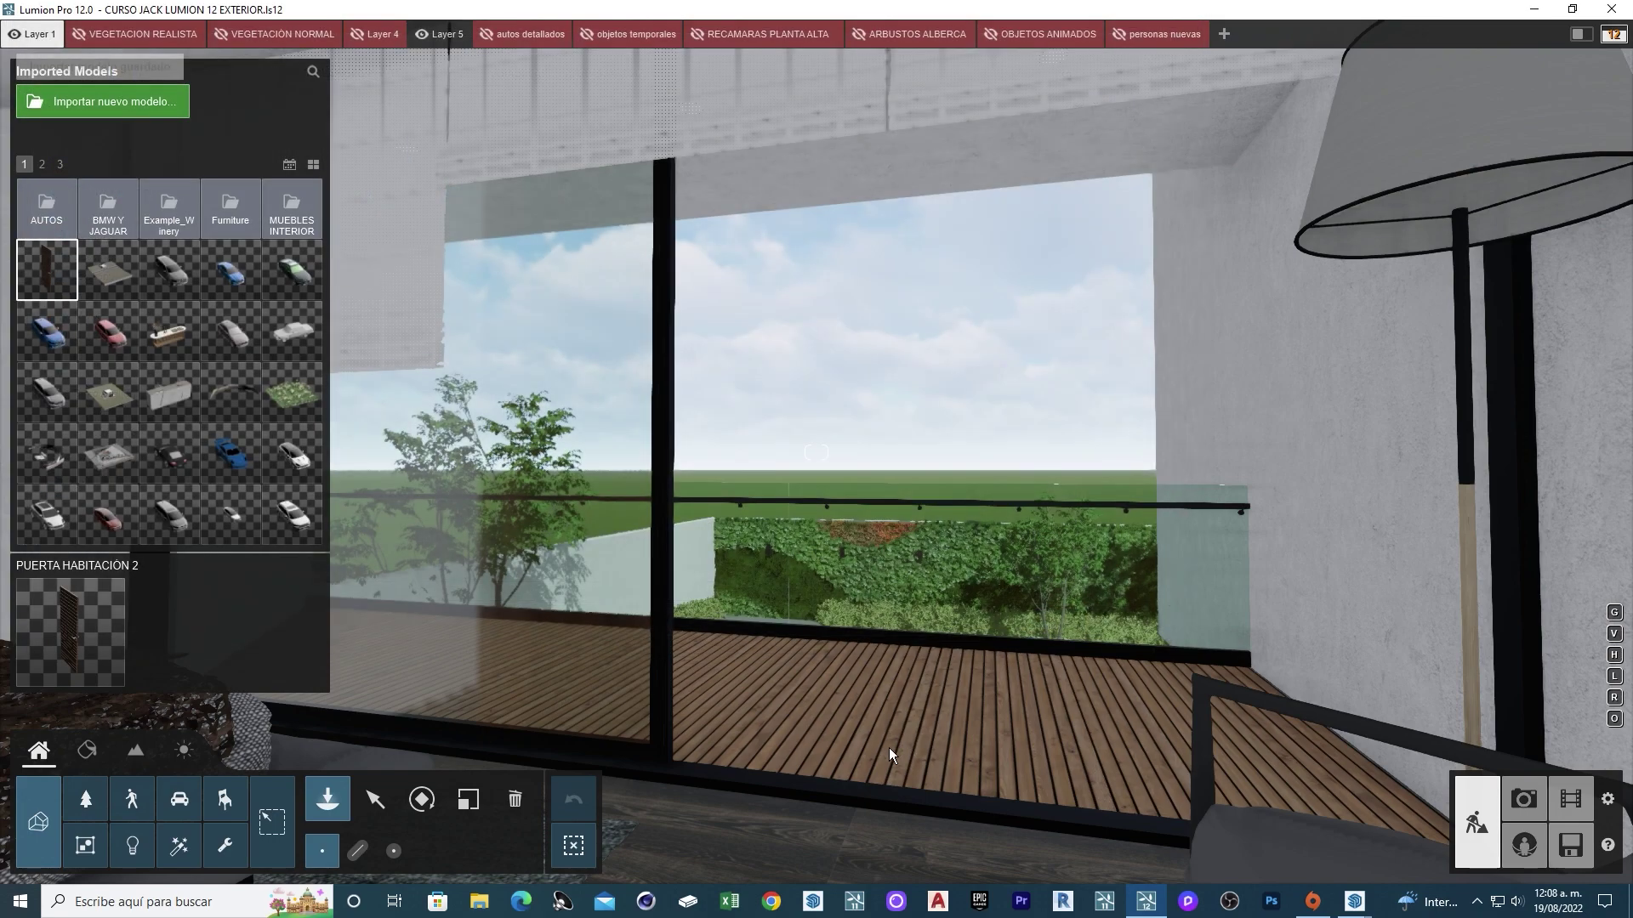
key("Return")
left_click(377, 795)
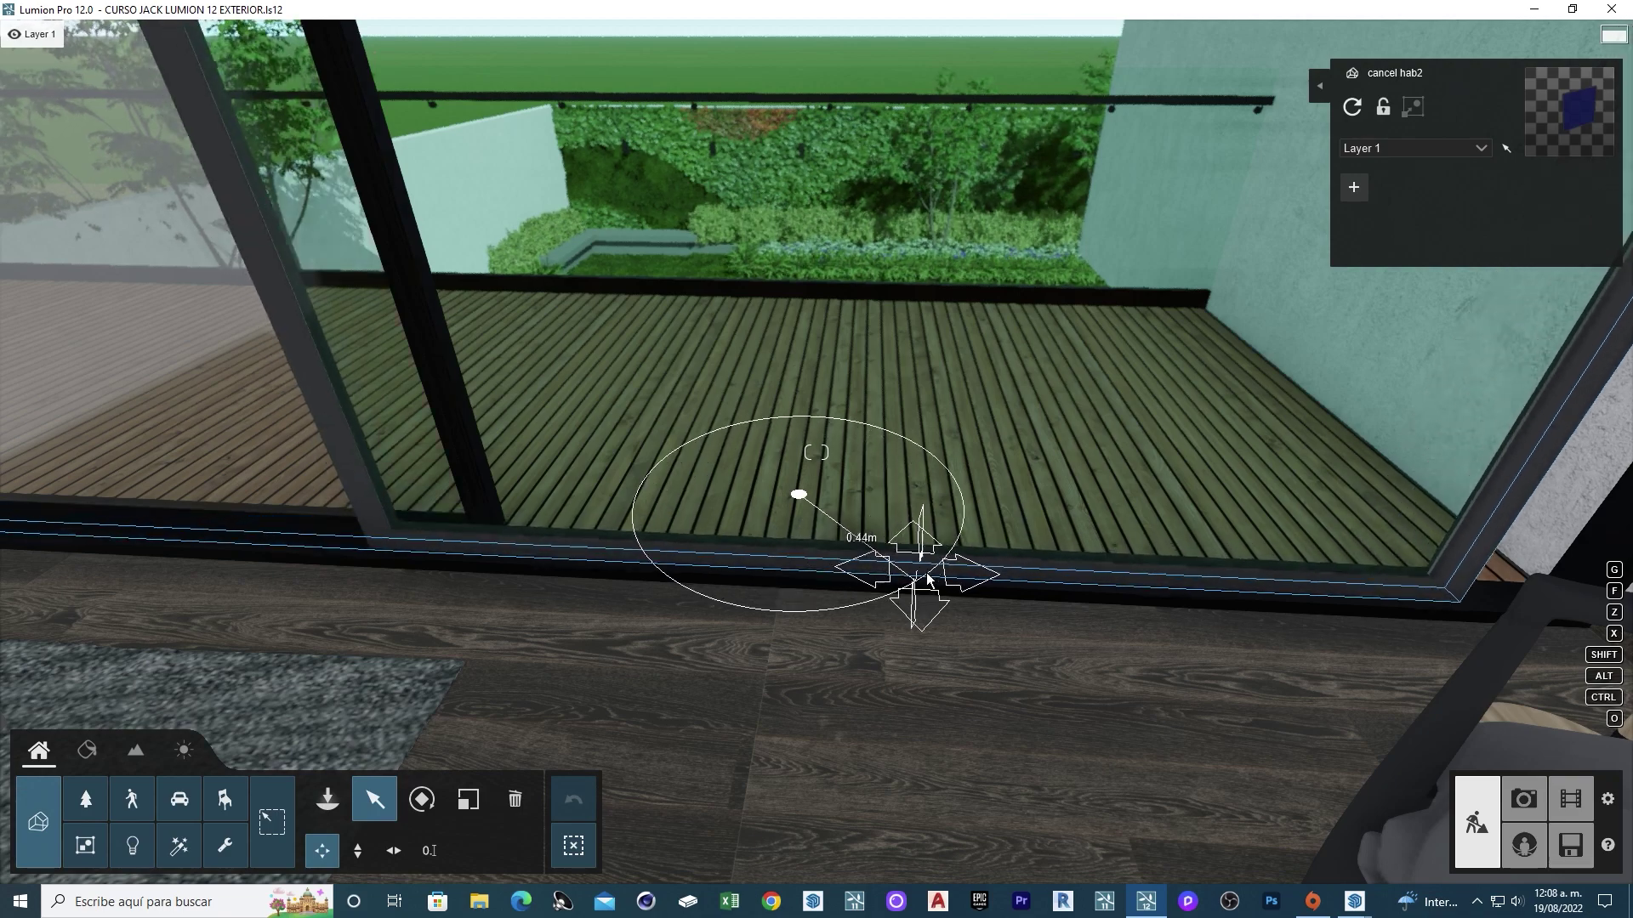
right_click_drag(883, 556, 952, 518)
scroll(953, 519, "up", 2)
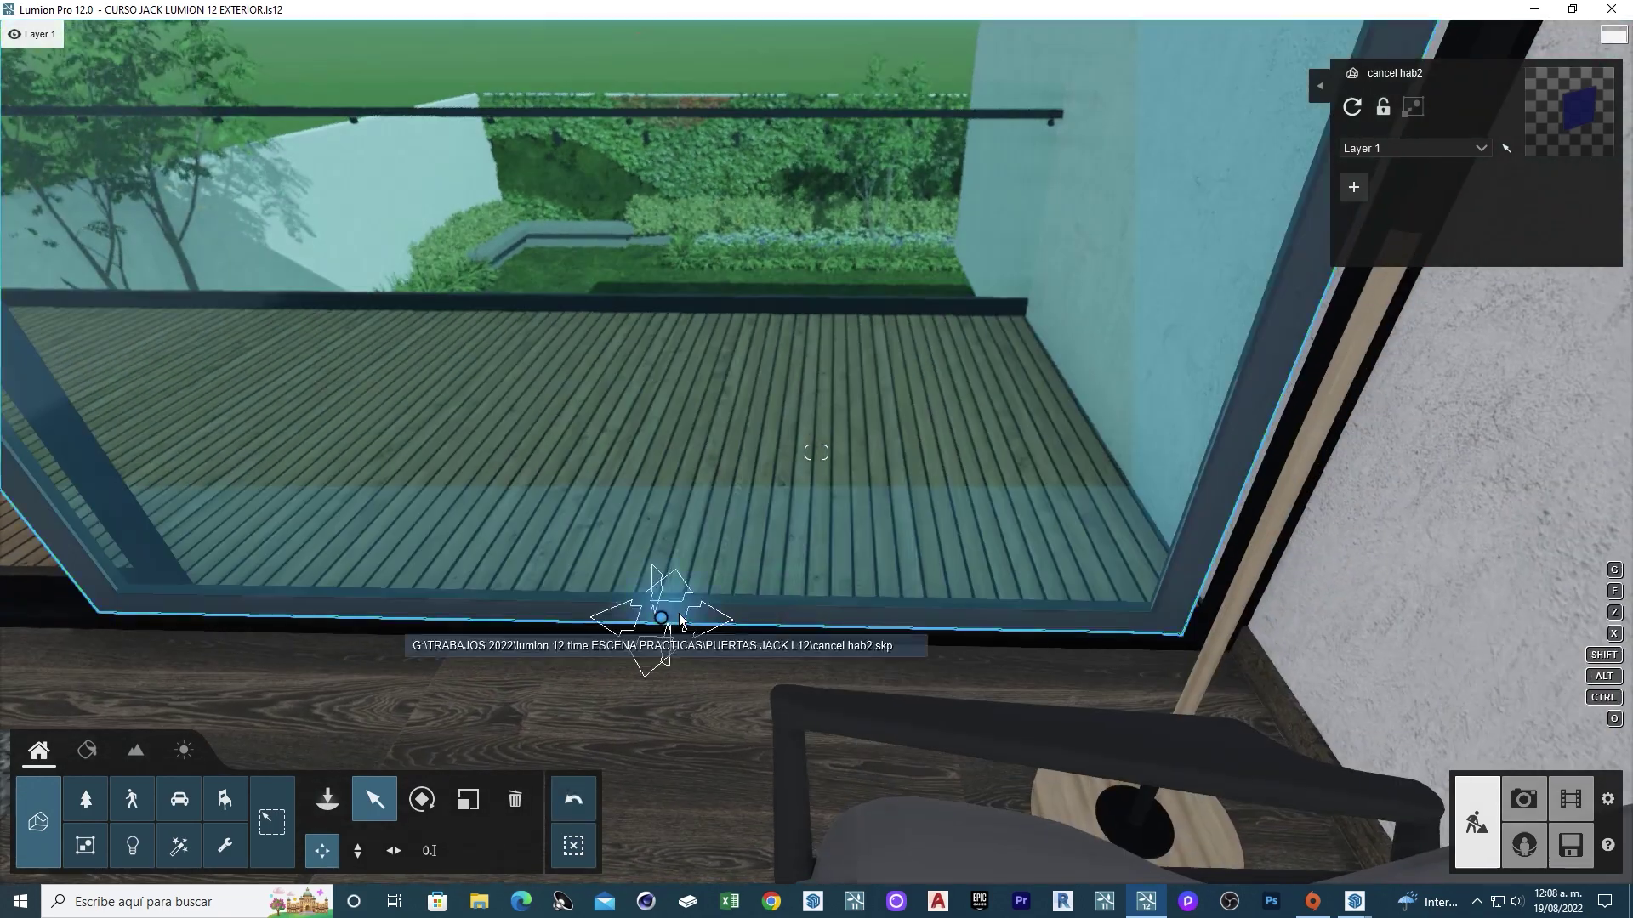
scroll(680, 621, "up", 2)
scroll(250, 221, "down", 3)
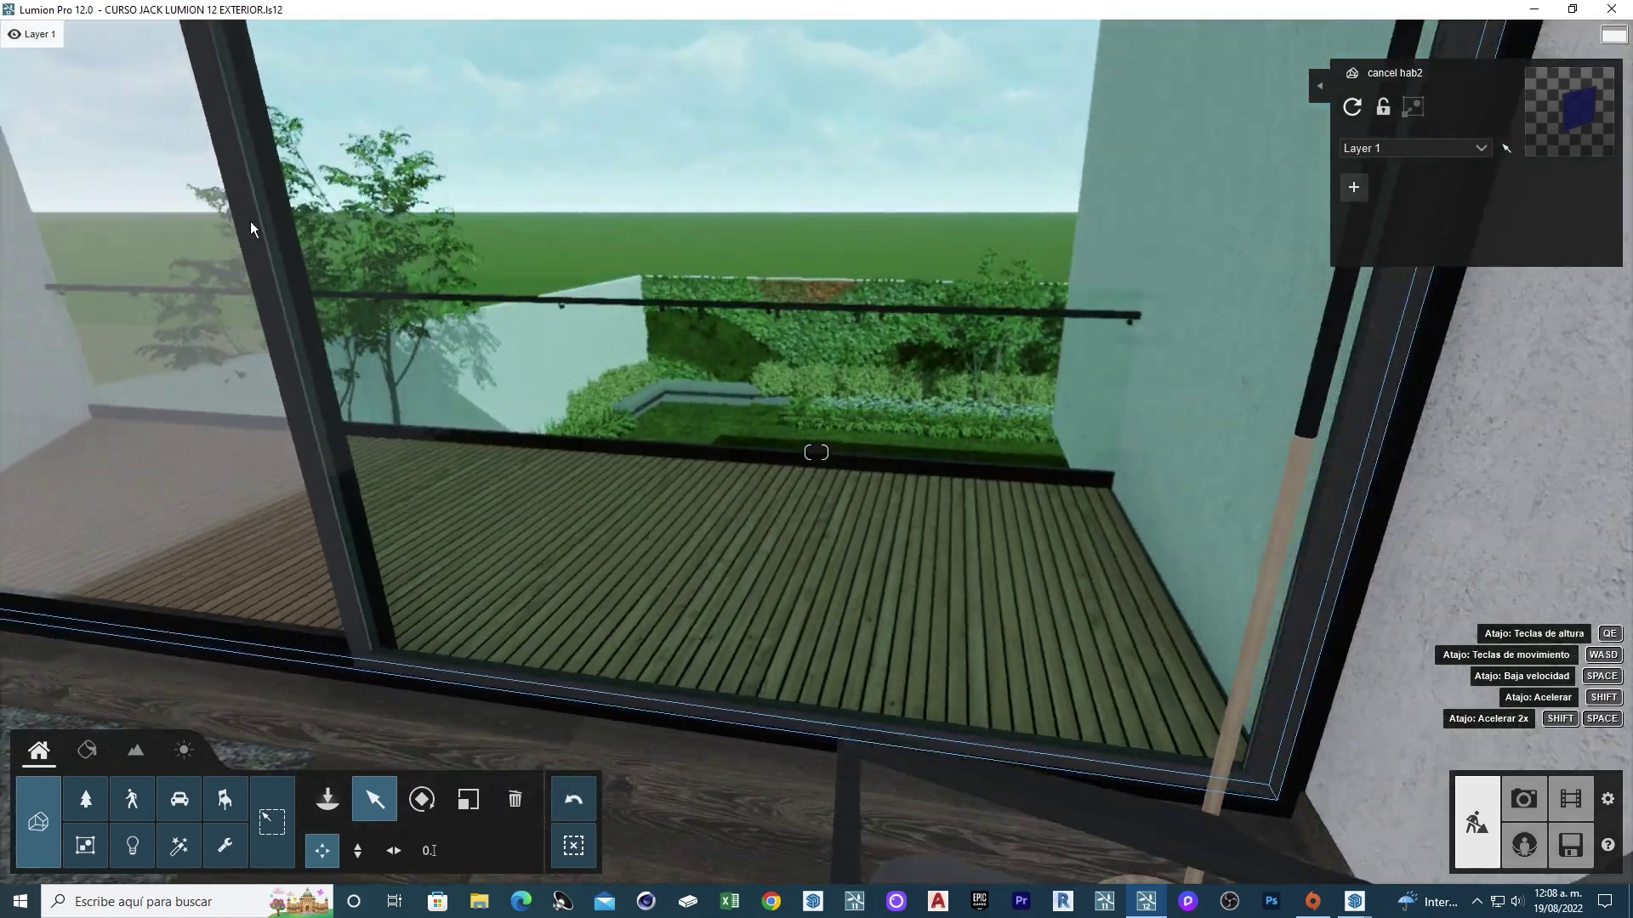
Give the window frame a Standard material, check the glass's Interior Glass 002, and save.
left_click(87, 750)
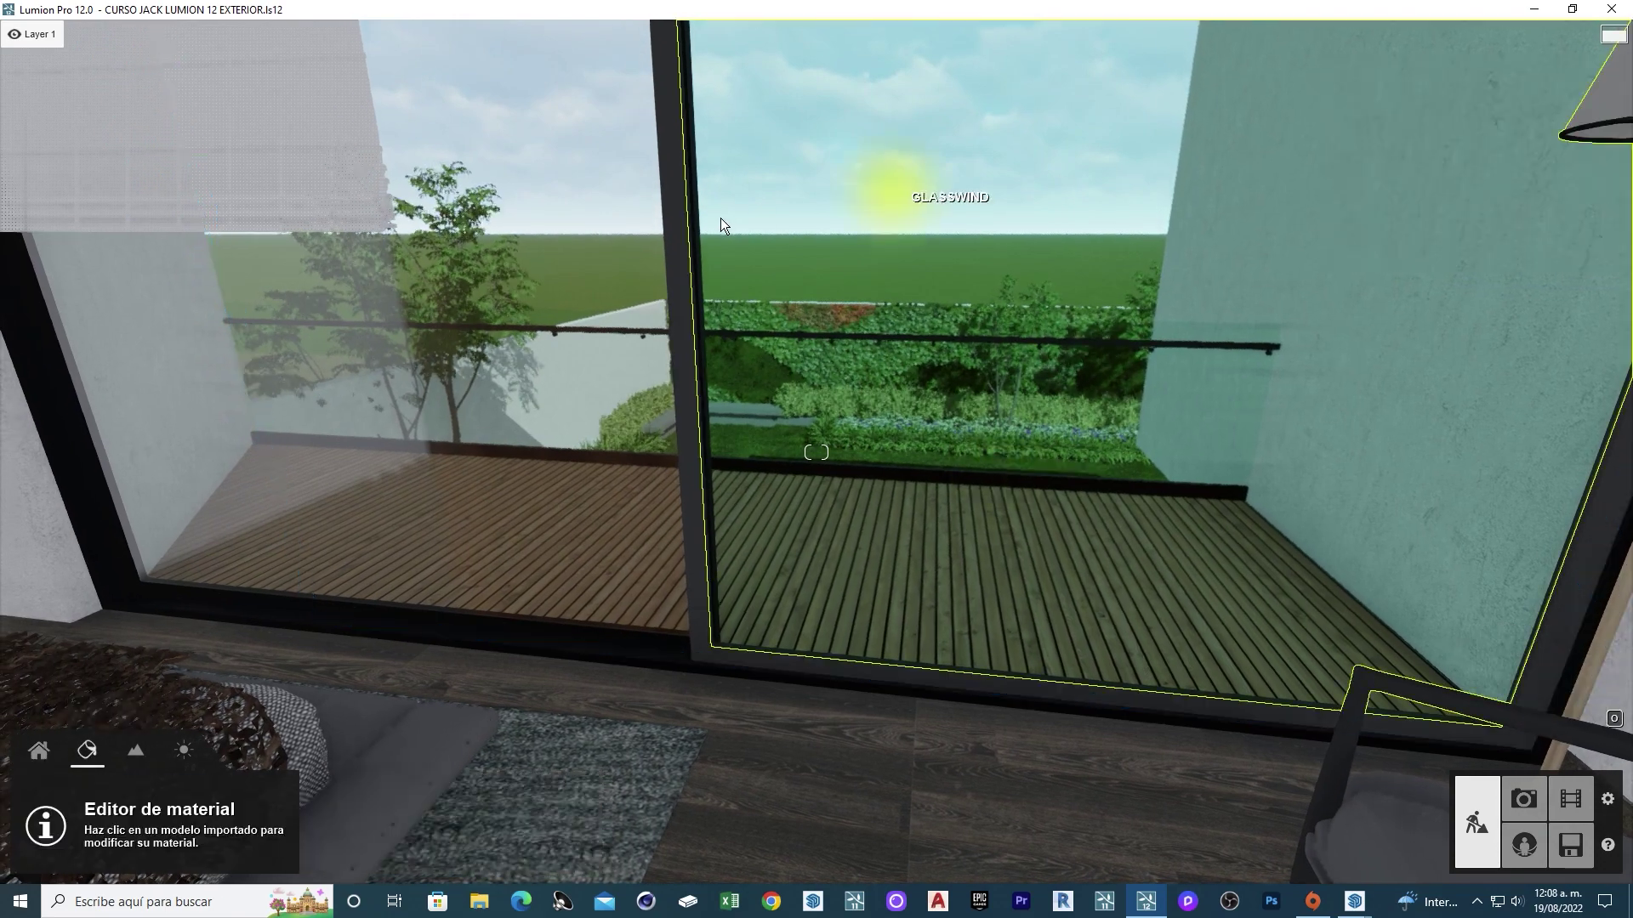
left_click(672, 197)
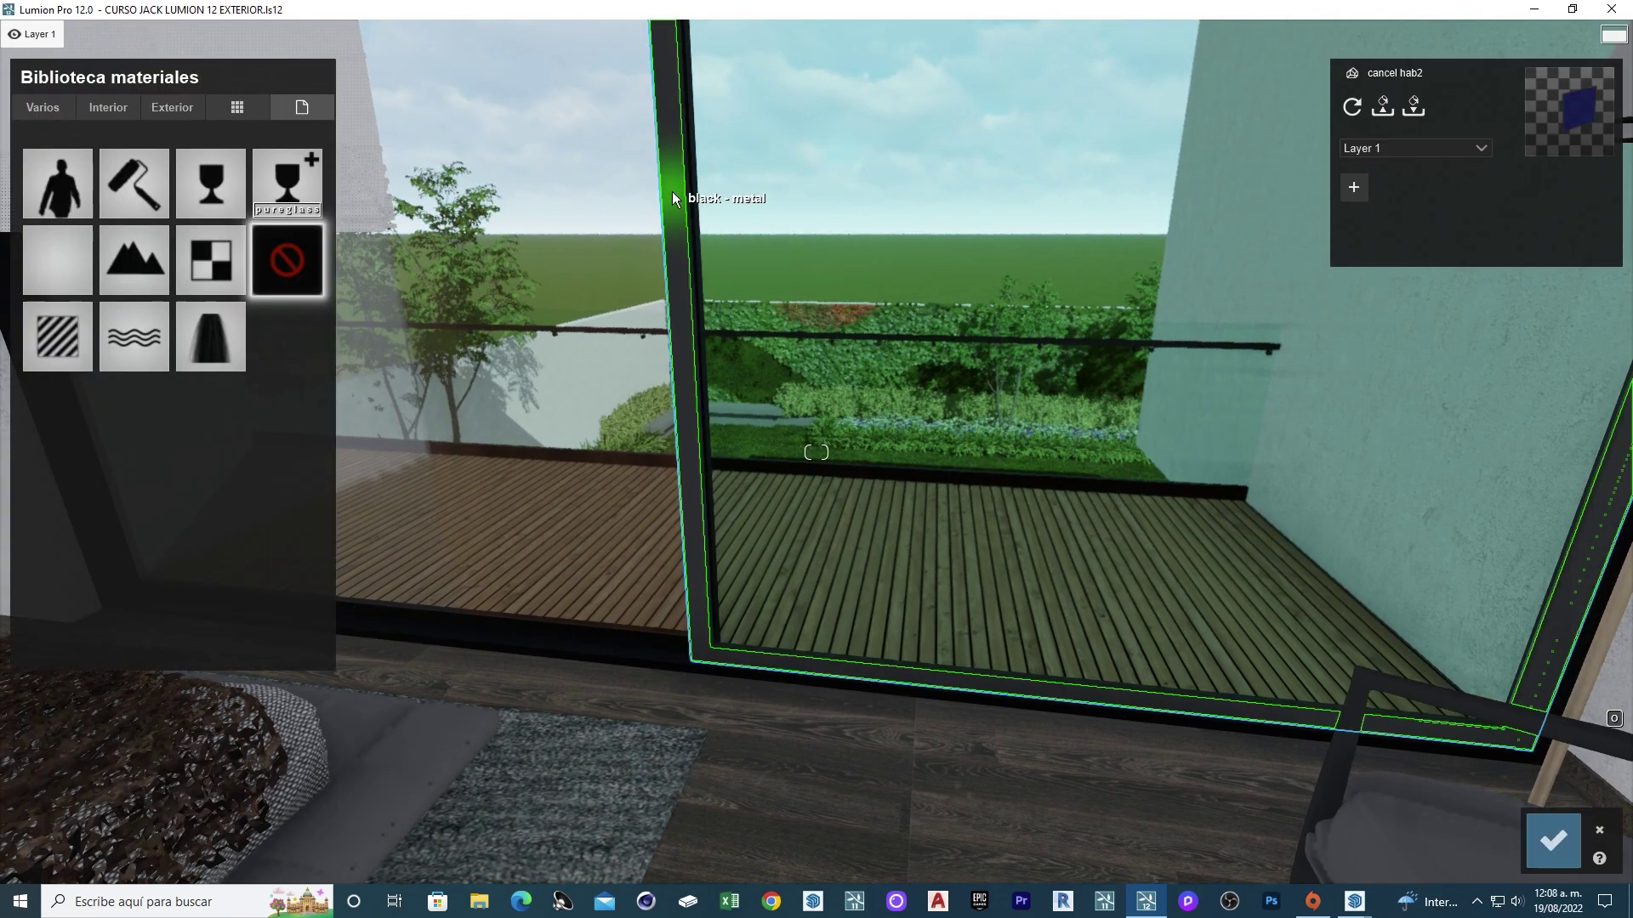
left_click(58, 351)
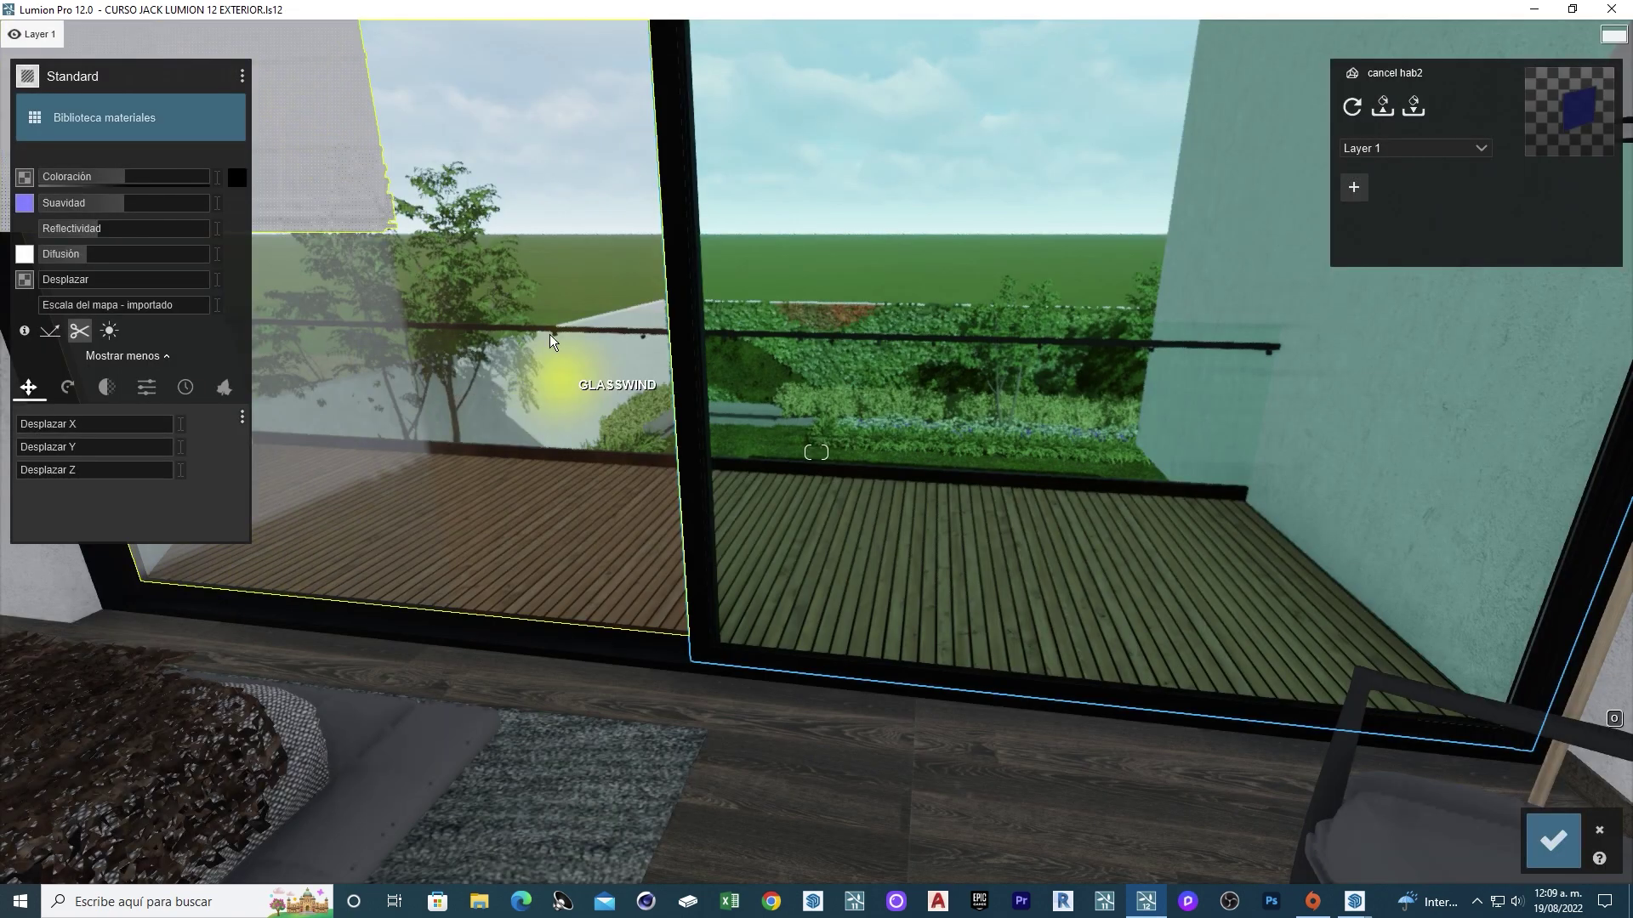
left_click(438, 307)
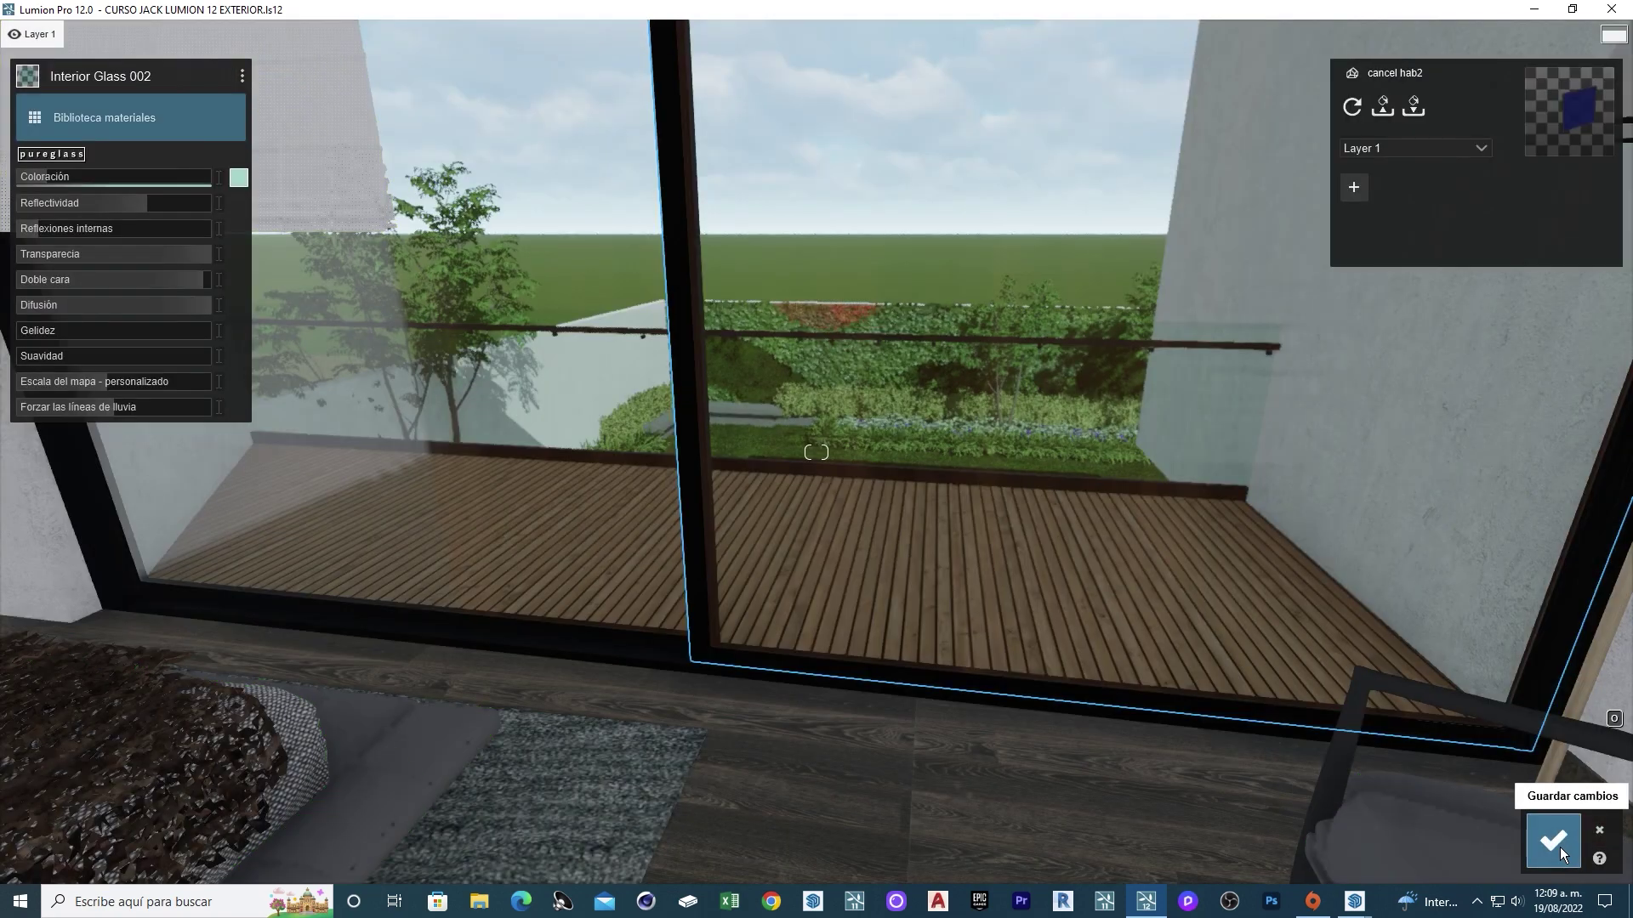
left_click(1560, 847)
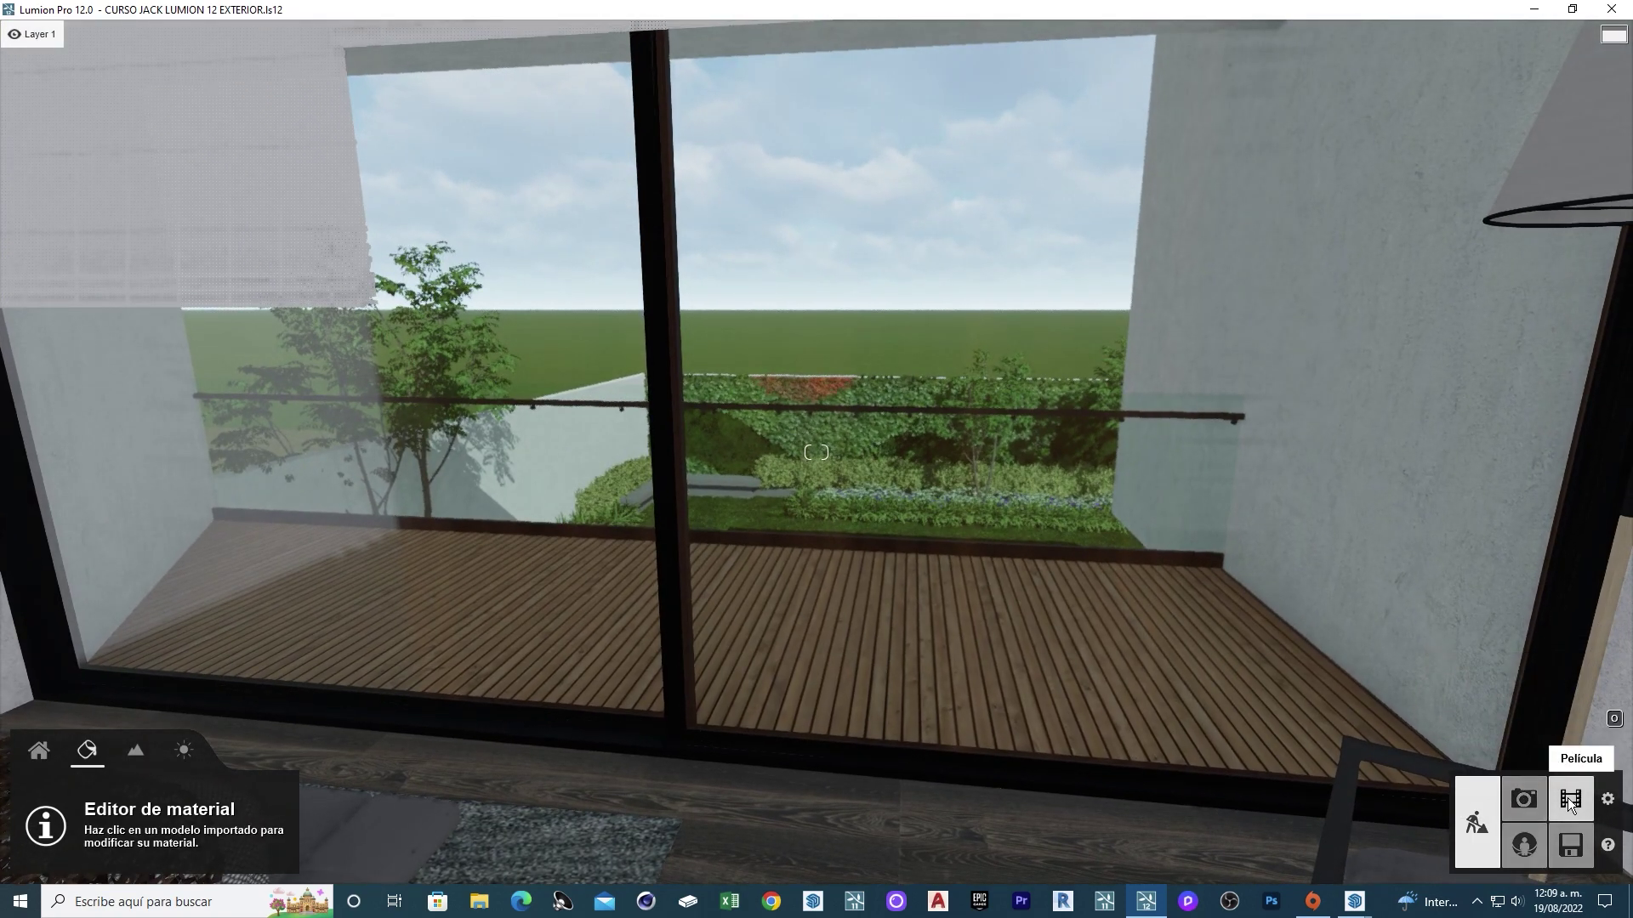
left_click(1568, 797)
Start recording in slot 3, frame the bedroom window with a wider focal length, and capture the first keyframe.
left_click(464, 816)
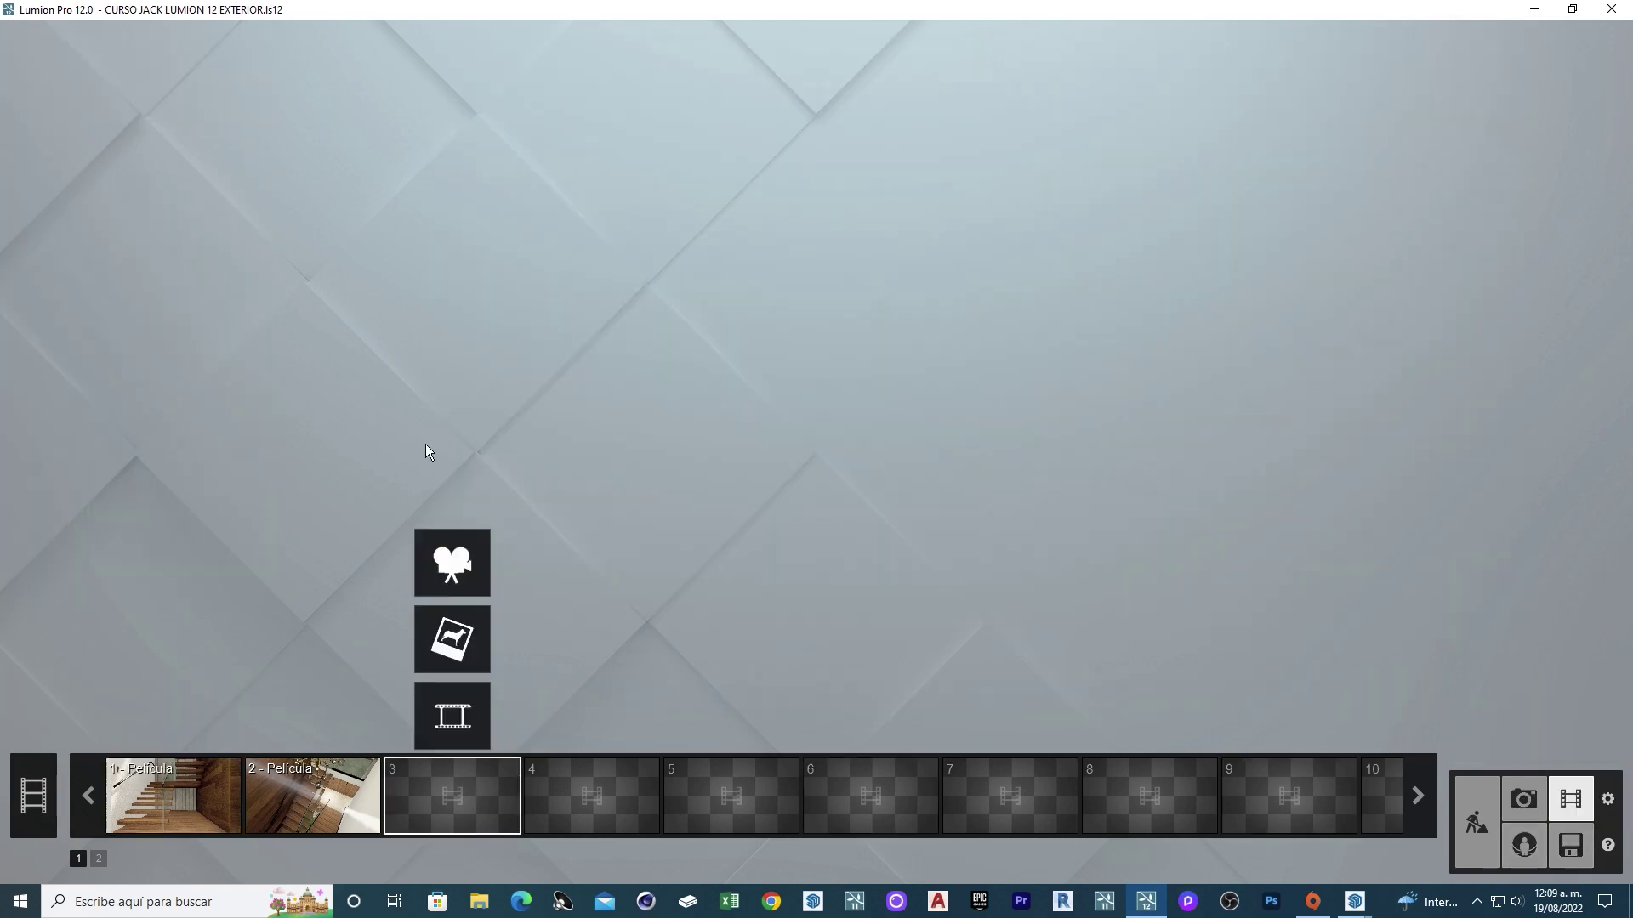
left_click(452, 565)
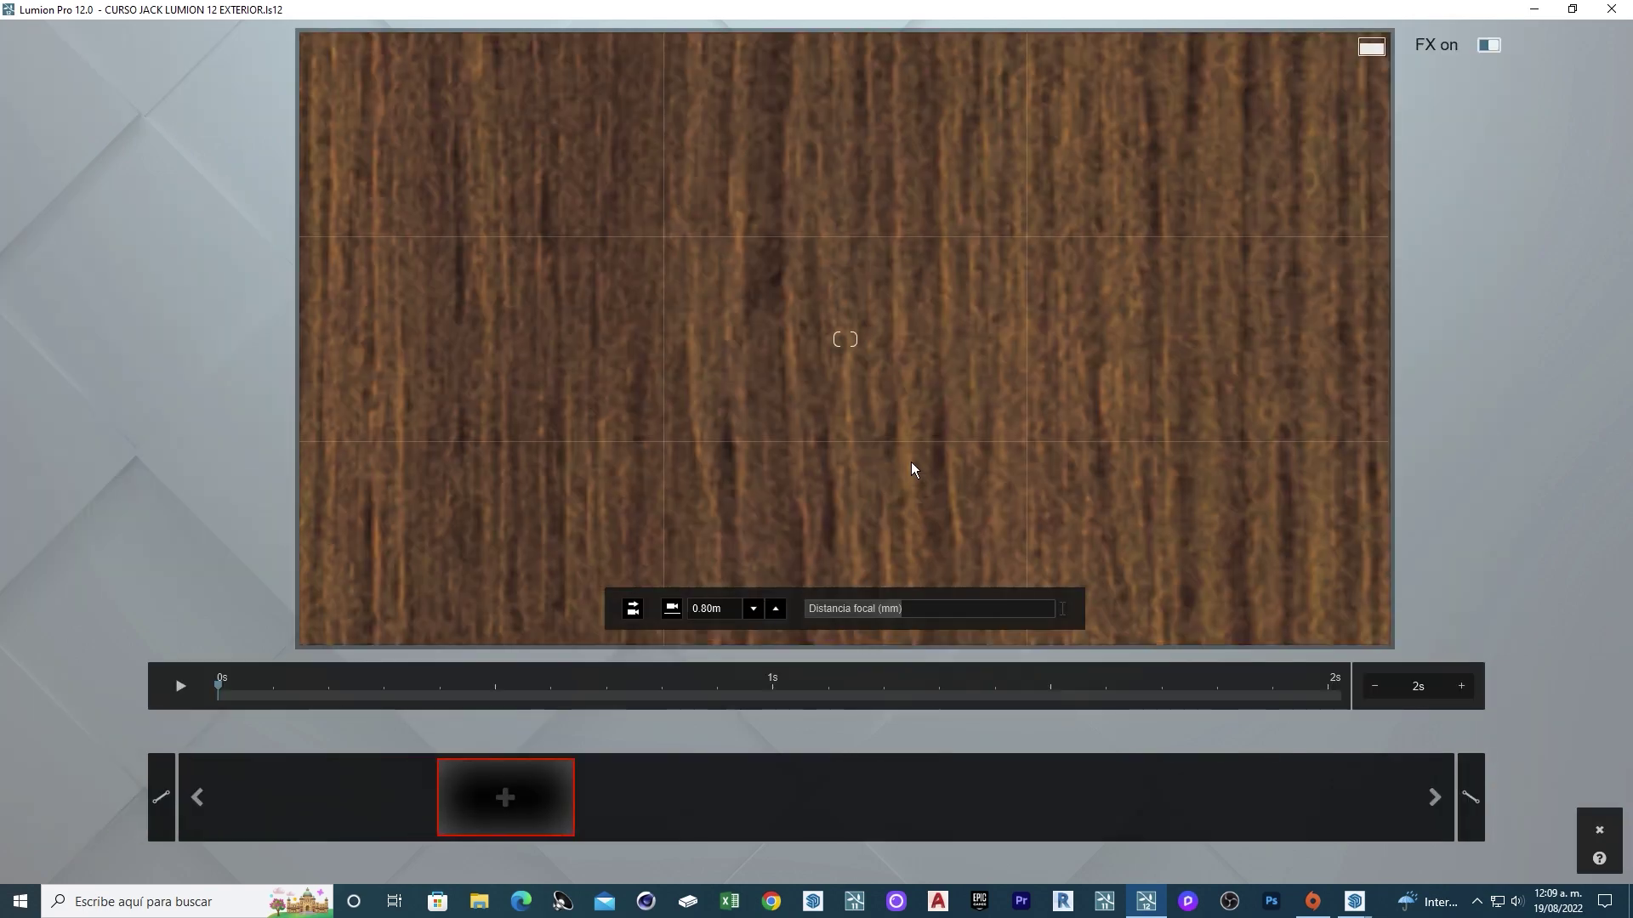
mouse_move(910, 462)
right_mouse_down()
mouse_move(1257, 431)
mouse_move(1097, 413)
right_mouse_up()
key("w")
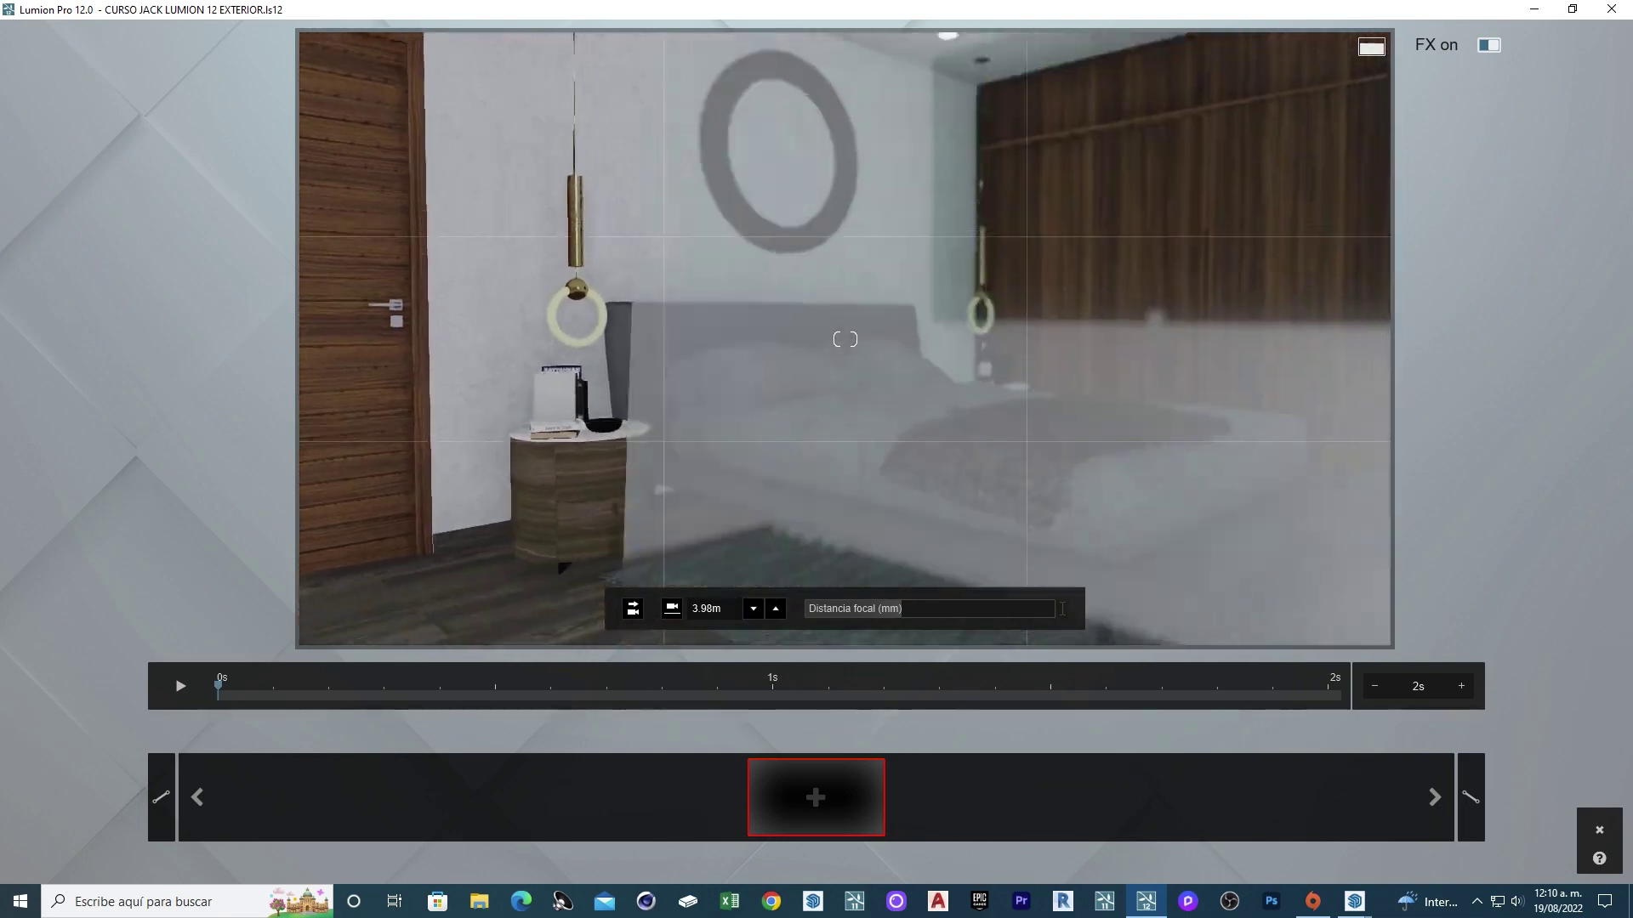
right_click_drag(844, 339, 936, 339)
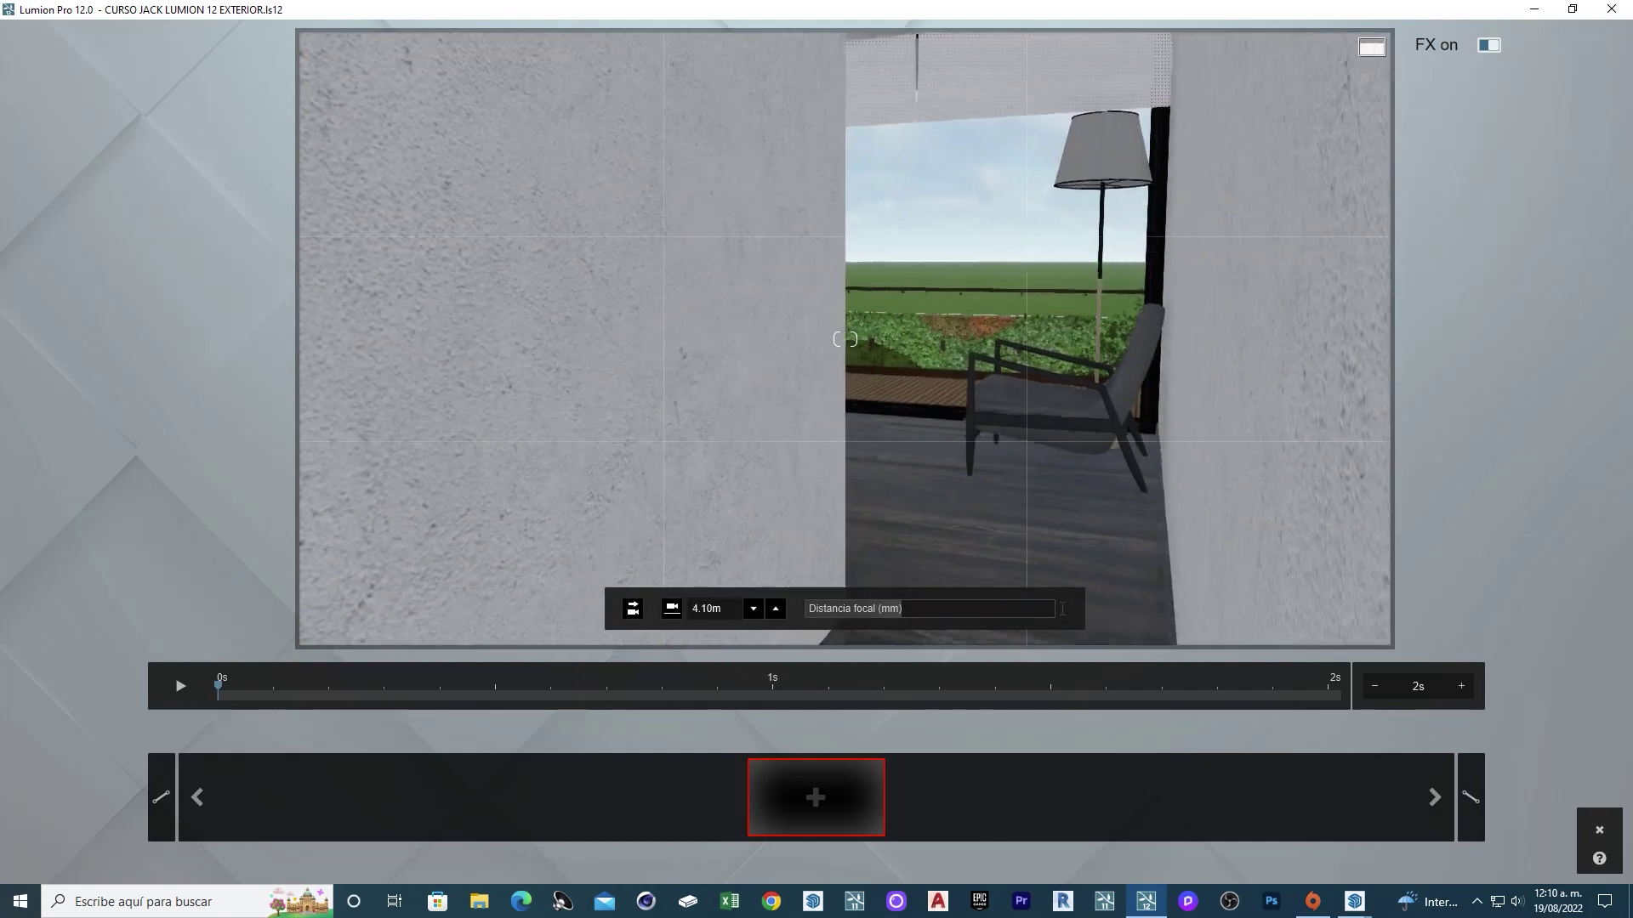
key("w")
right_click_drag(891, 629, 891, 629)
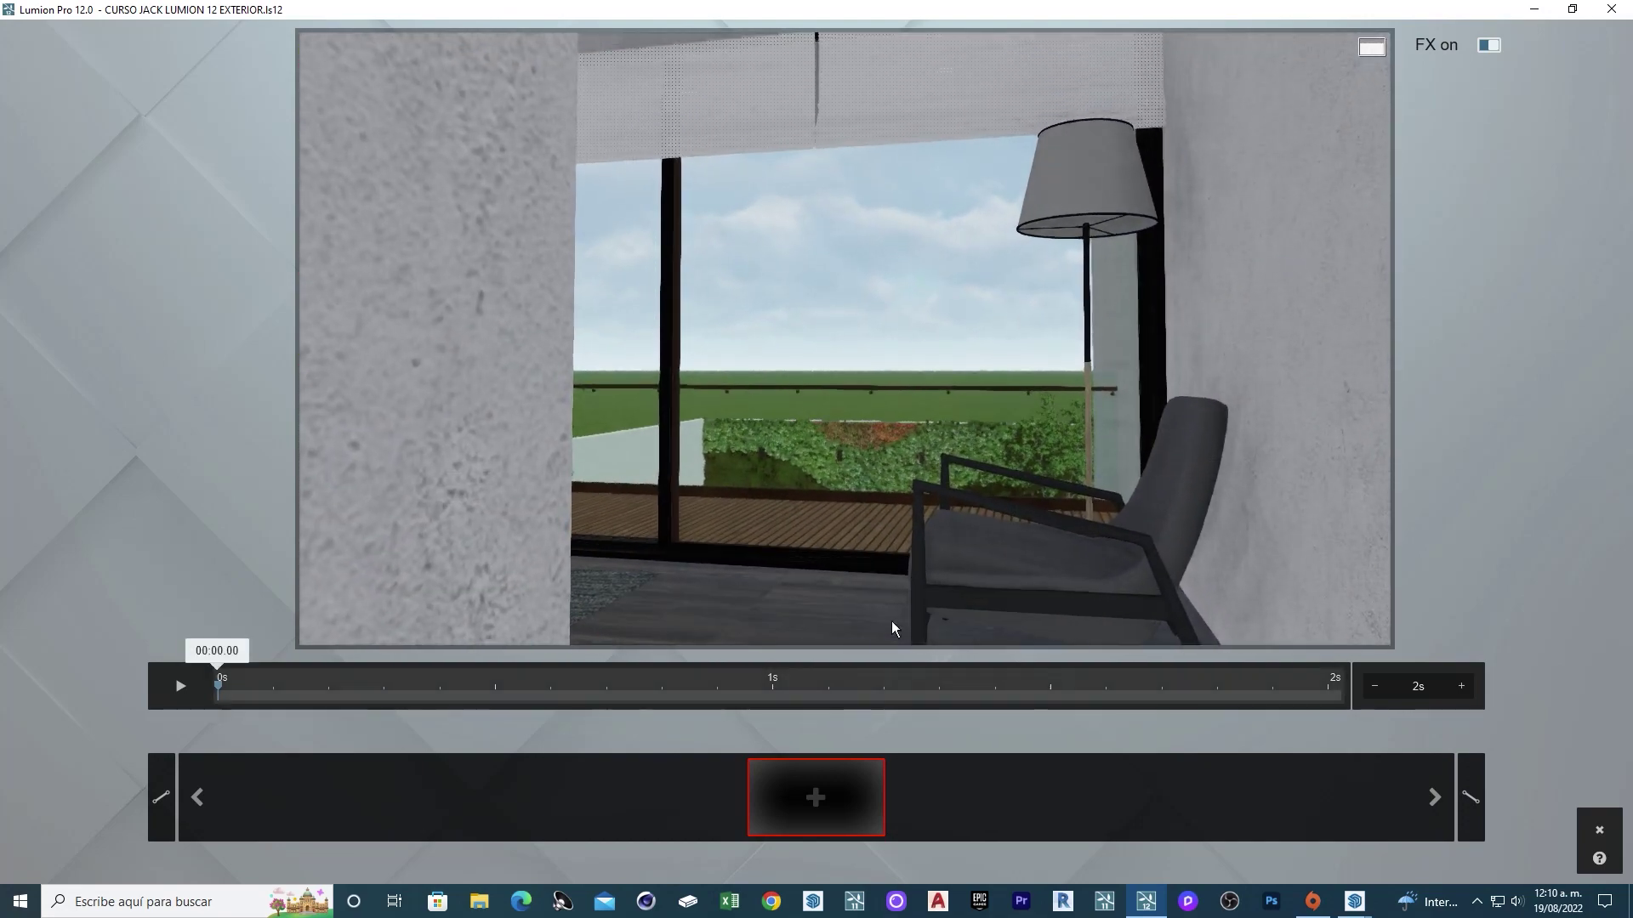
left_click(920, 610)
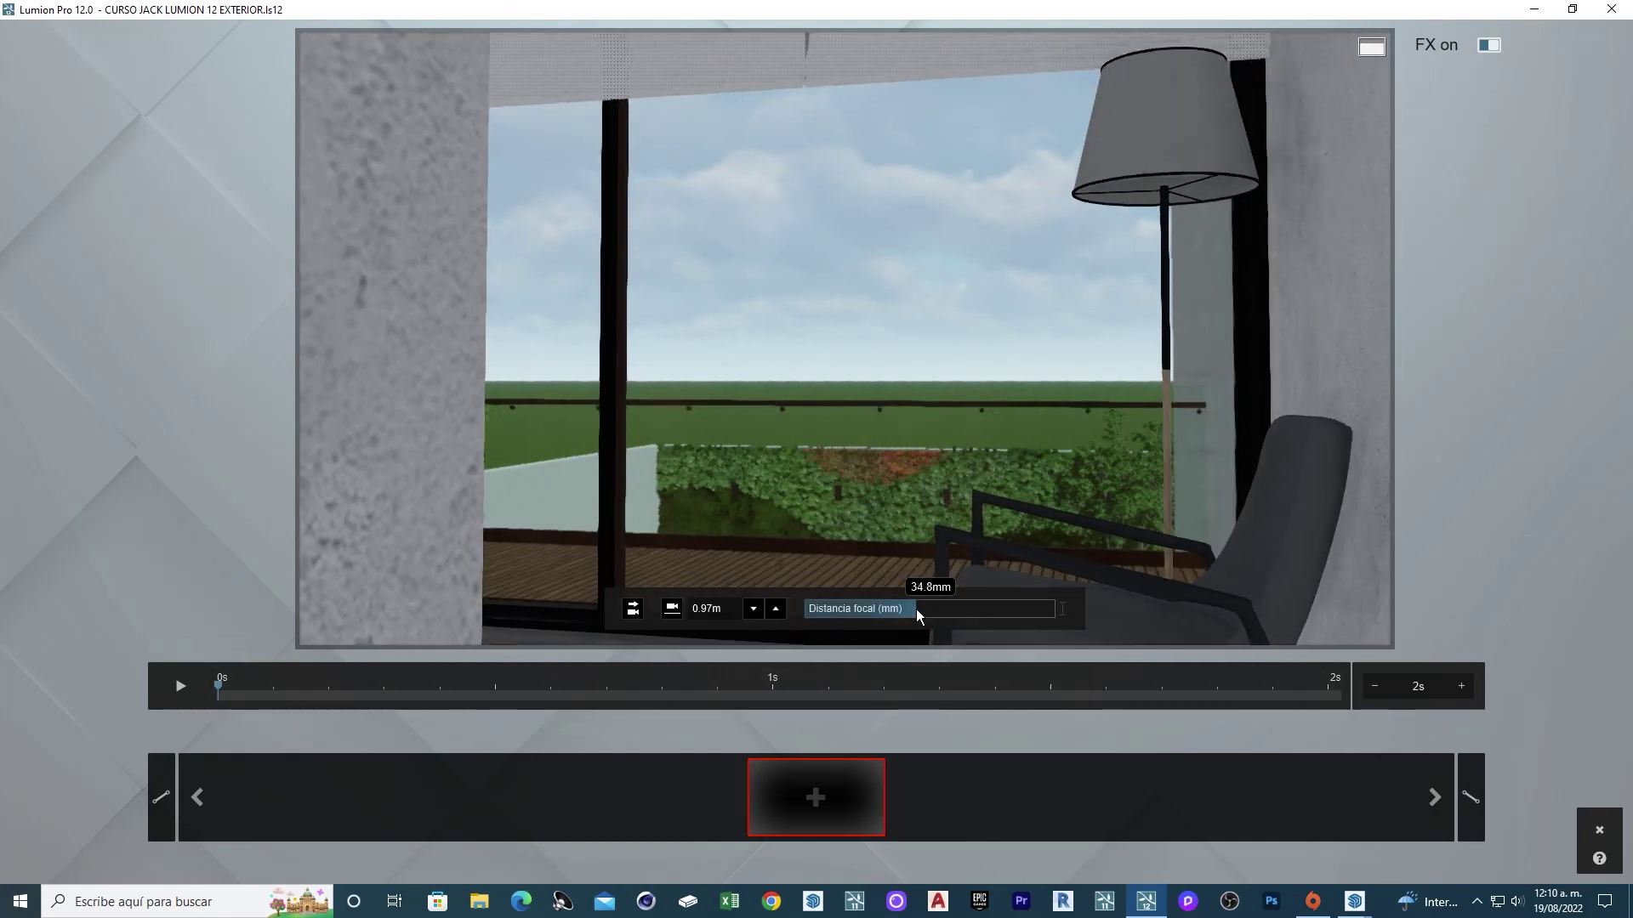
left_click_drag(916, 609, 911, 609)
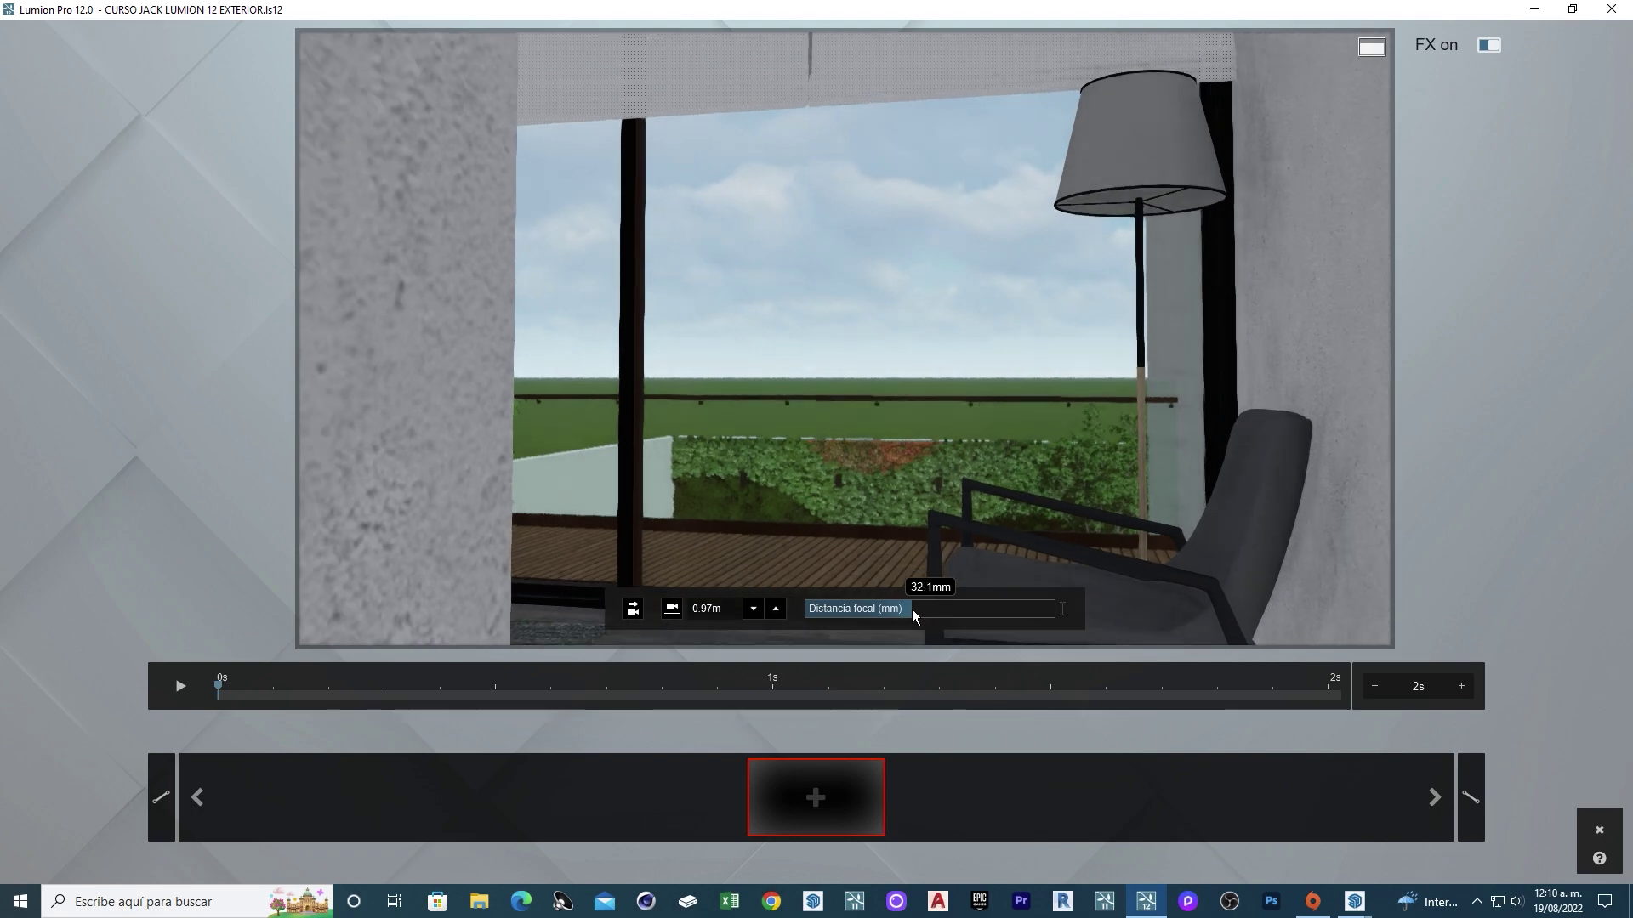
right_click_drag(911, 609, 903, 366)
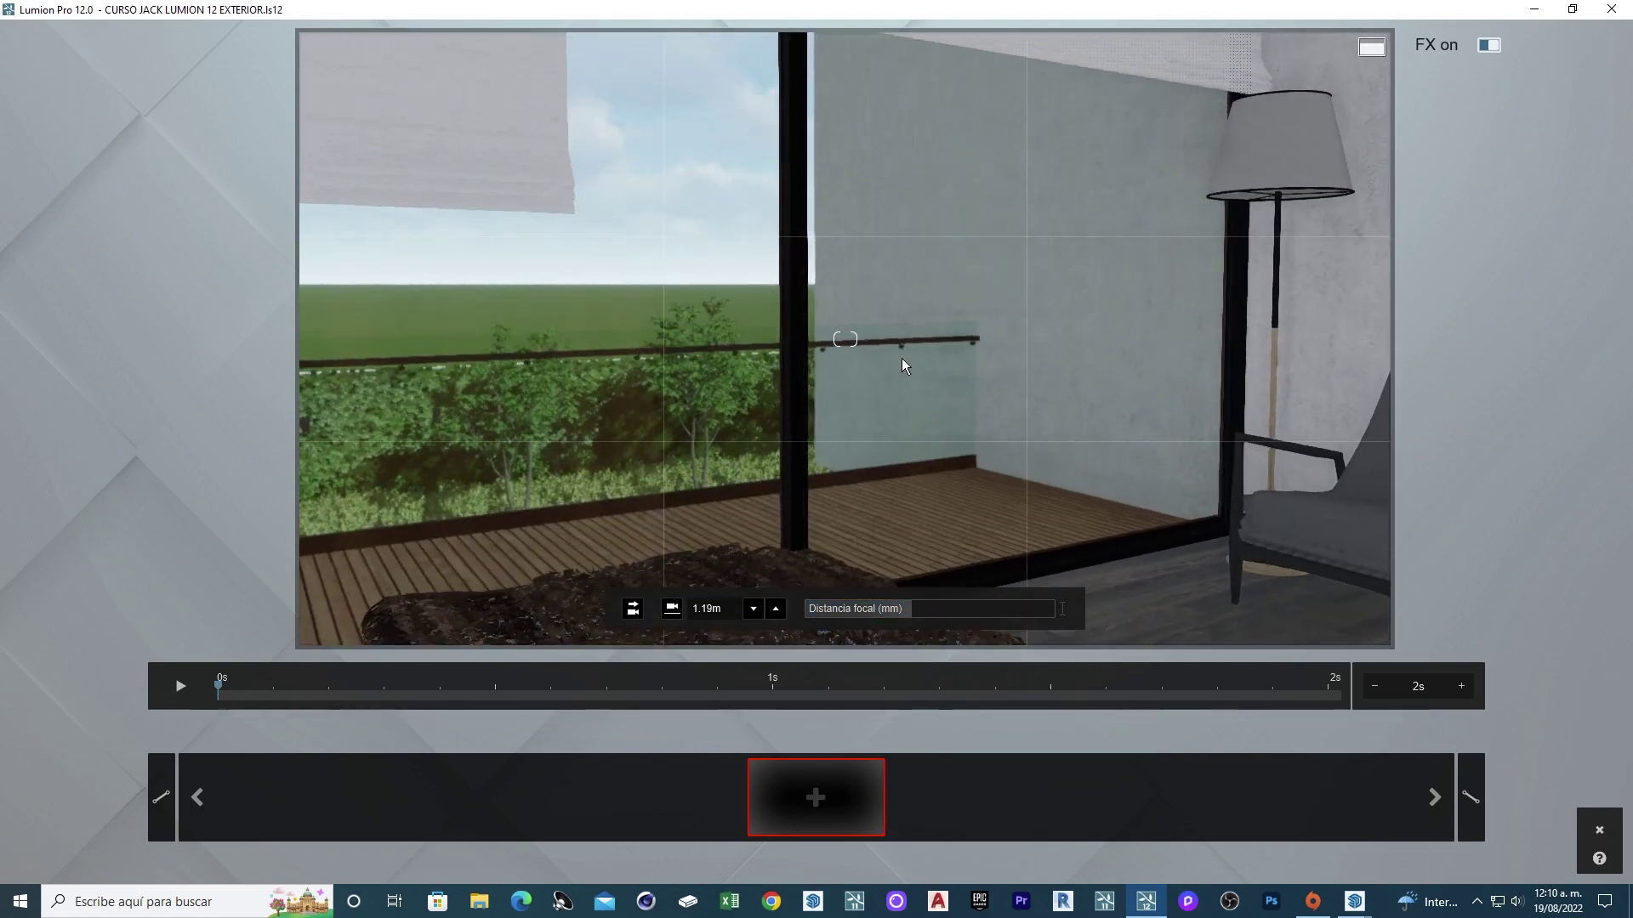
key("s")
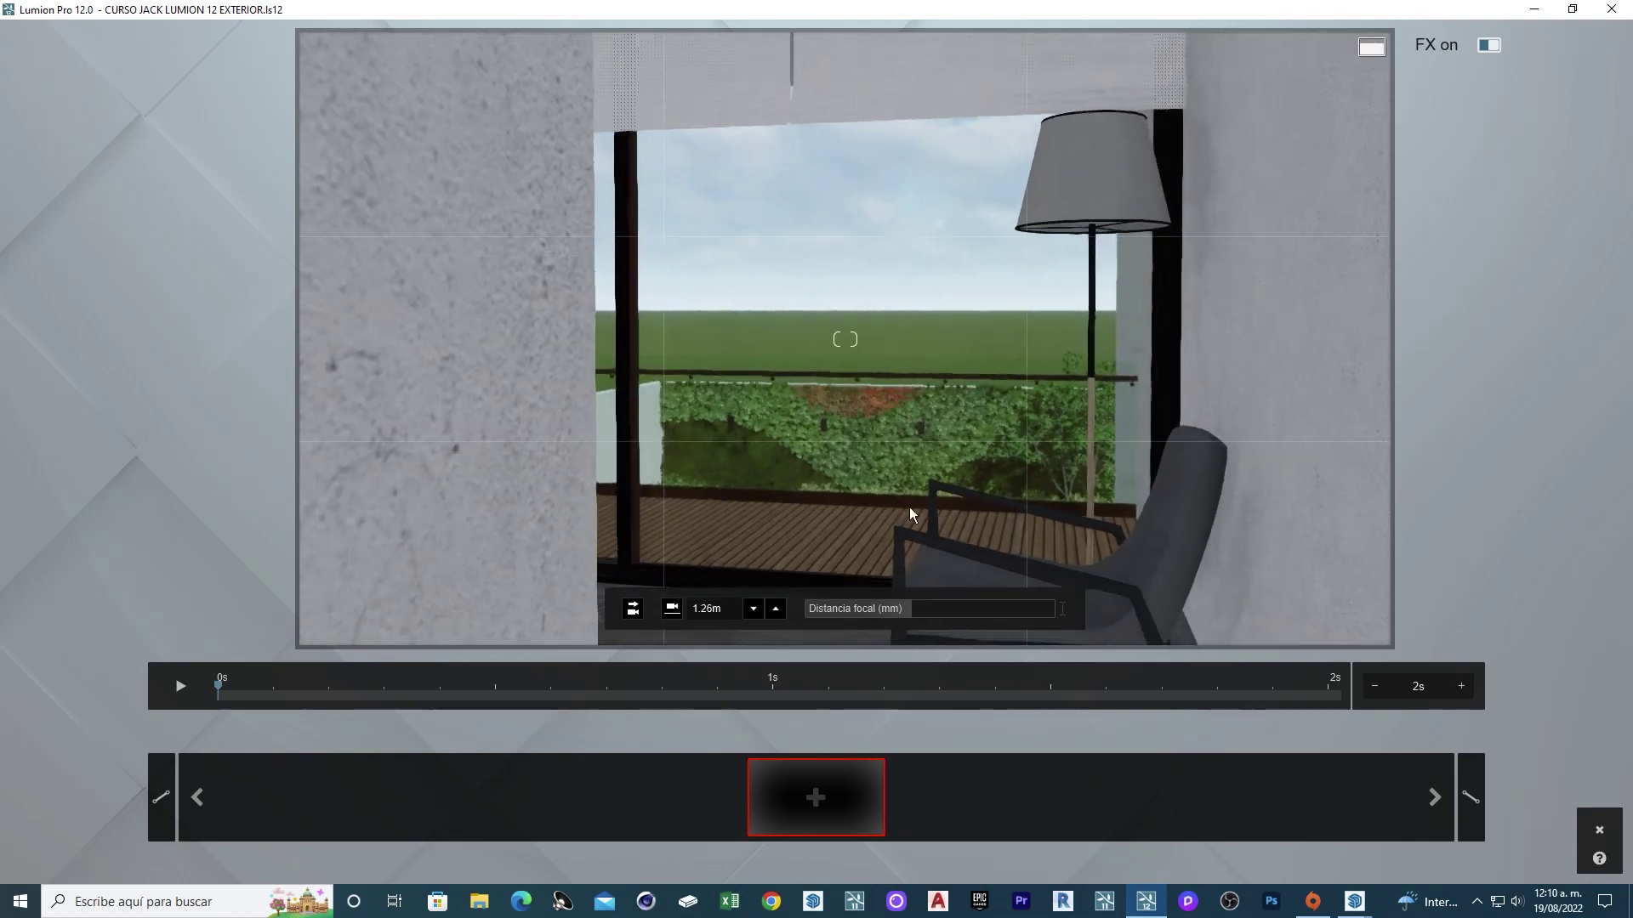
left_click(815, 797)
Move the camera out toward the garden, capture the second and third keyframes, and finish the clip.
key("w")
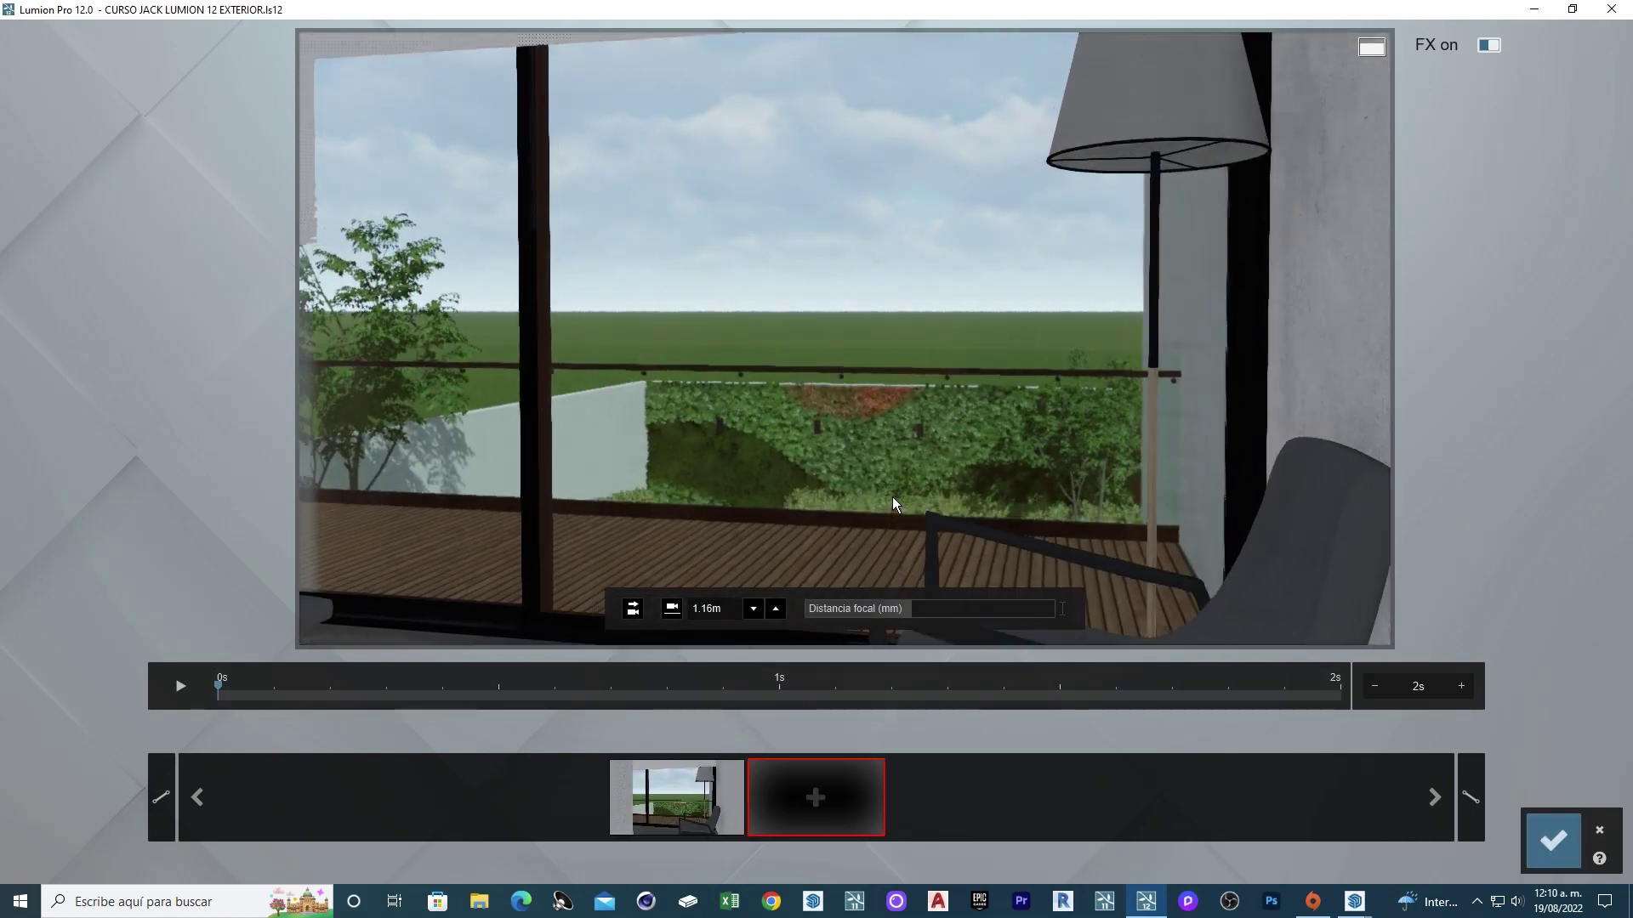
key("w")
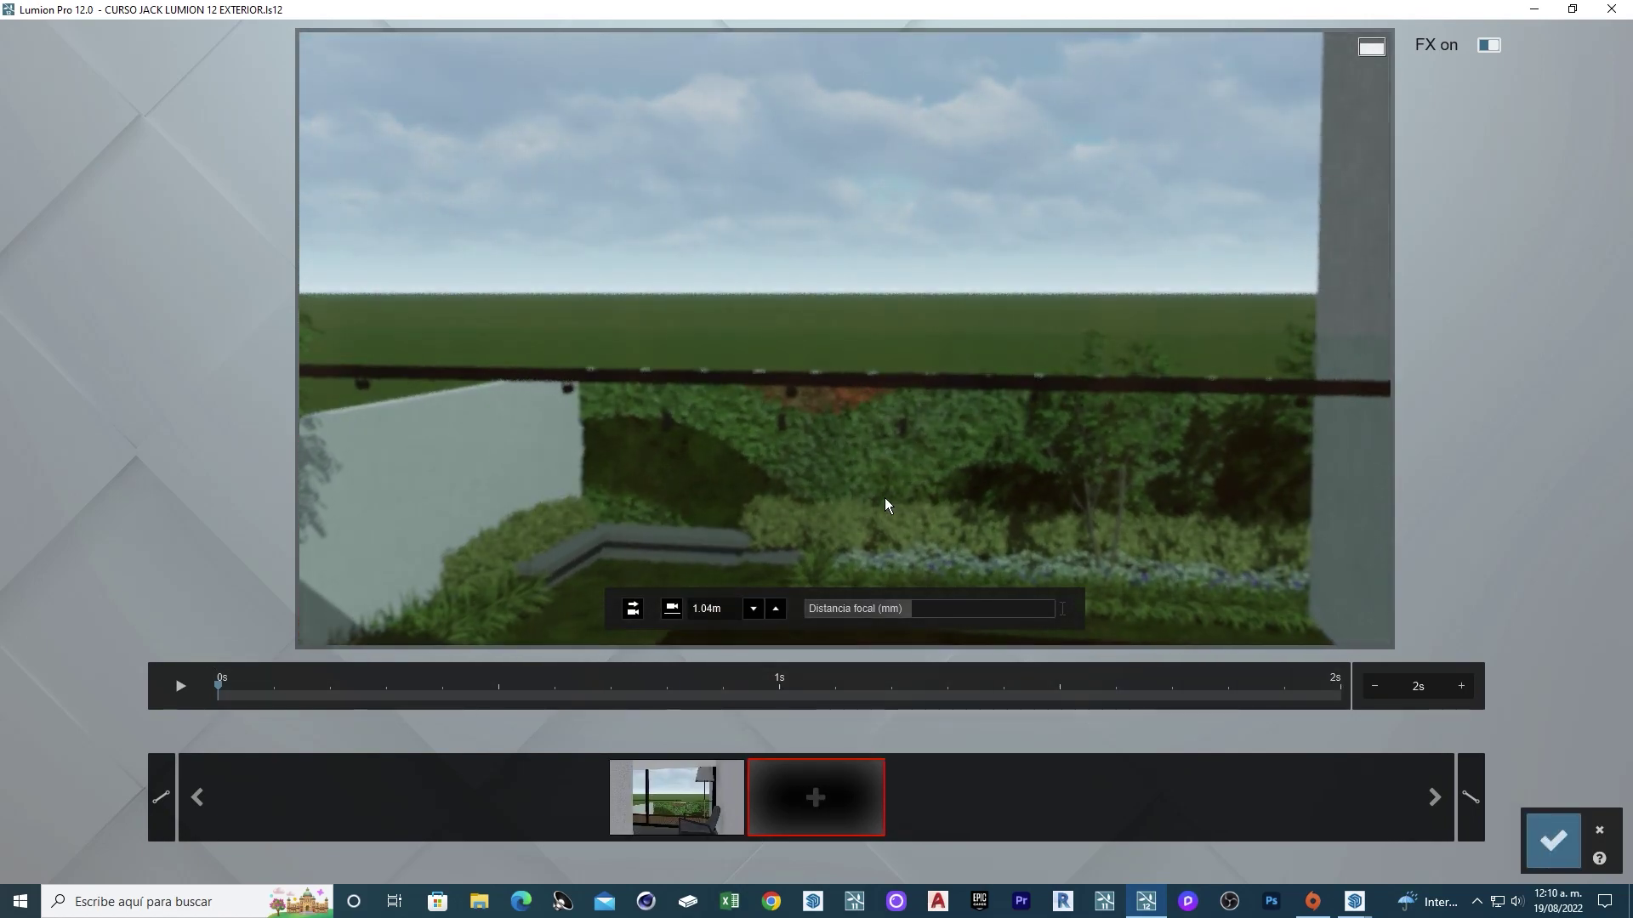
key("w")
mouse_move(885, 505)
right_mouse_down()
mouse_move(850, 476)
mouse_move(885, 476)
mouse_move(838, 599)
right_mouse_up()
left_click(814, 765)
left_click(815, 769)
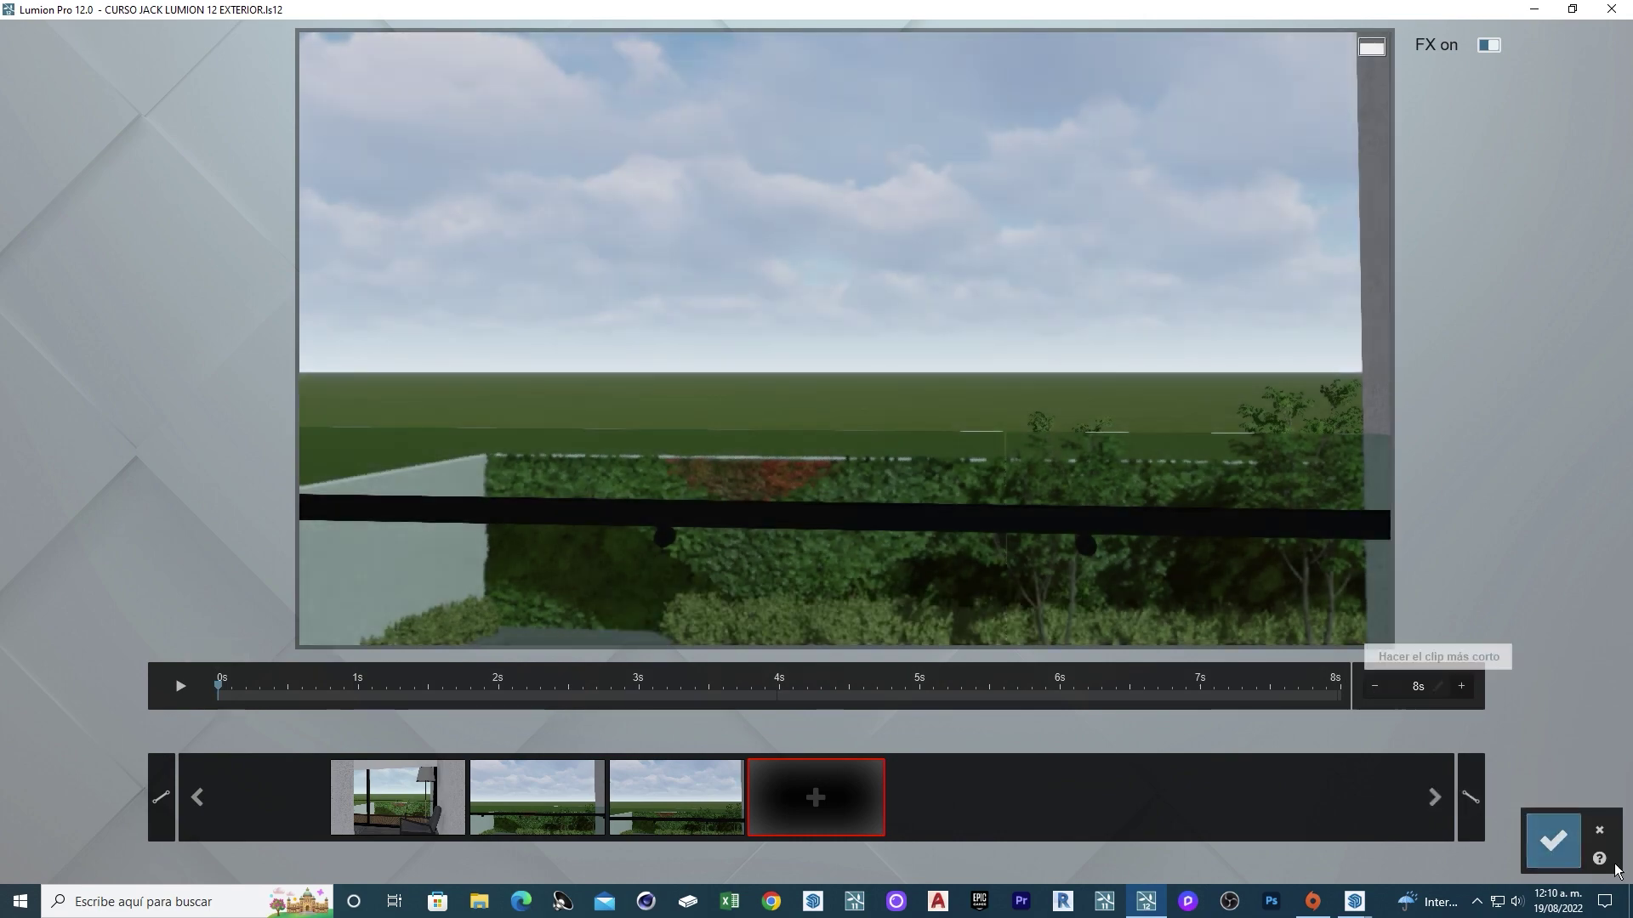
left_click(1554, 840)
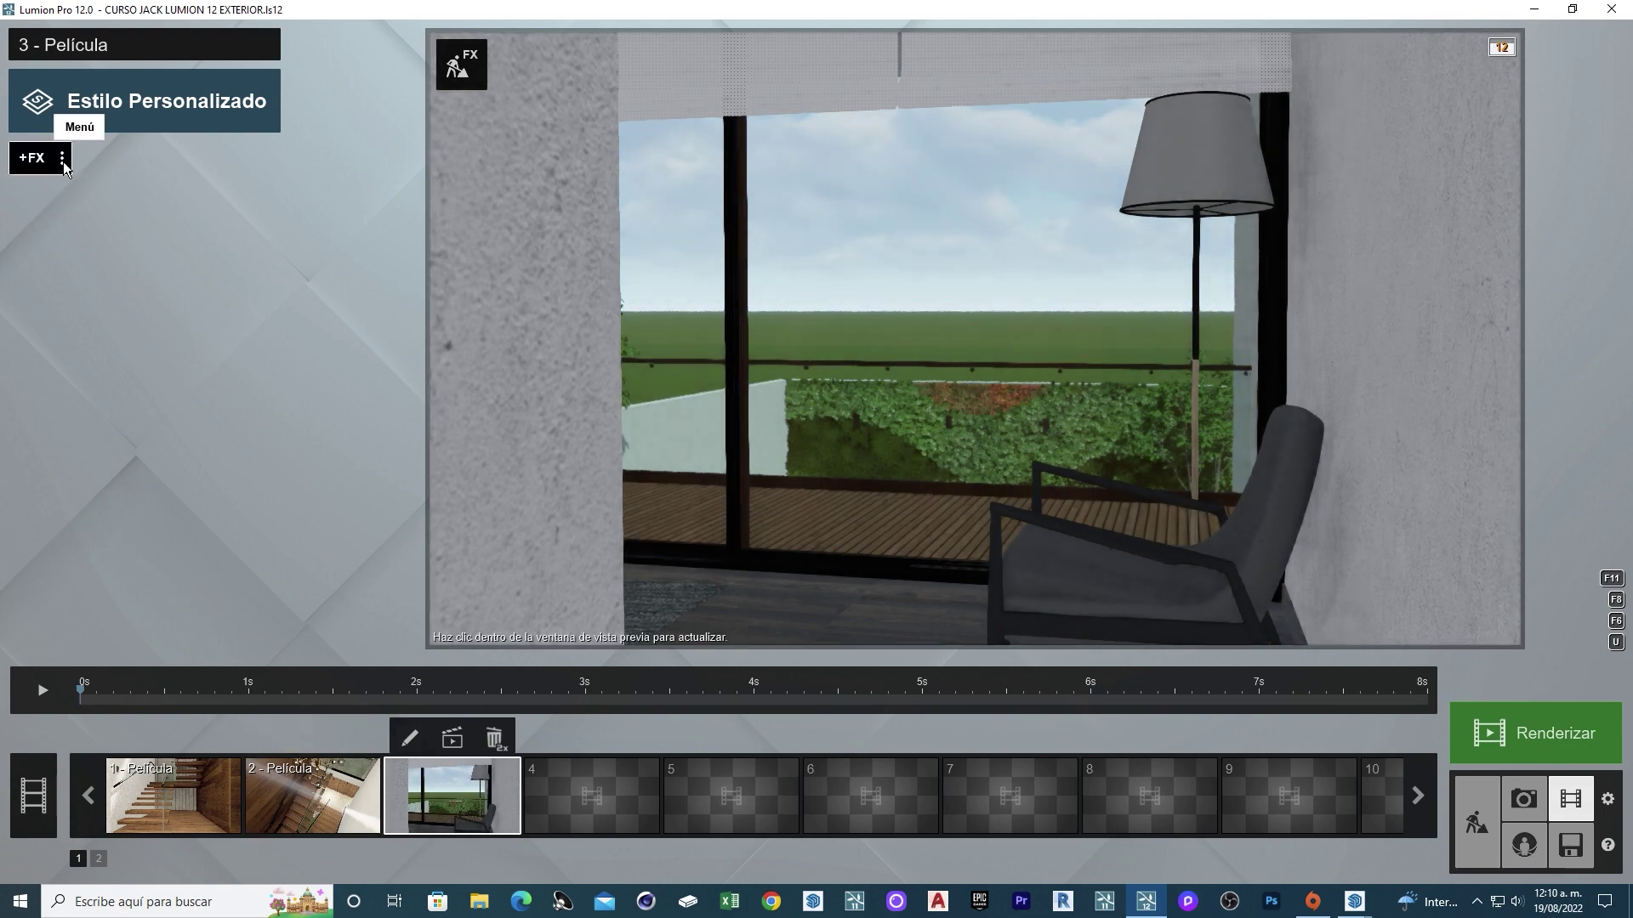
Set clip 3's style to Realista and add Animación > Movimiento Avanzado from +FX.
left_click(153, 110)
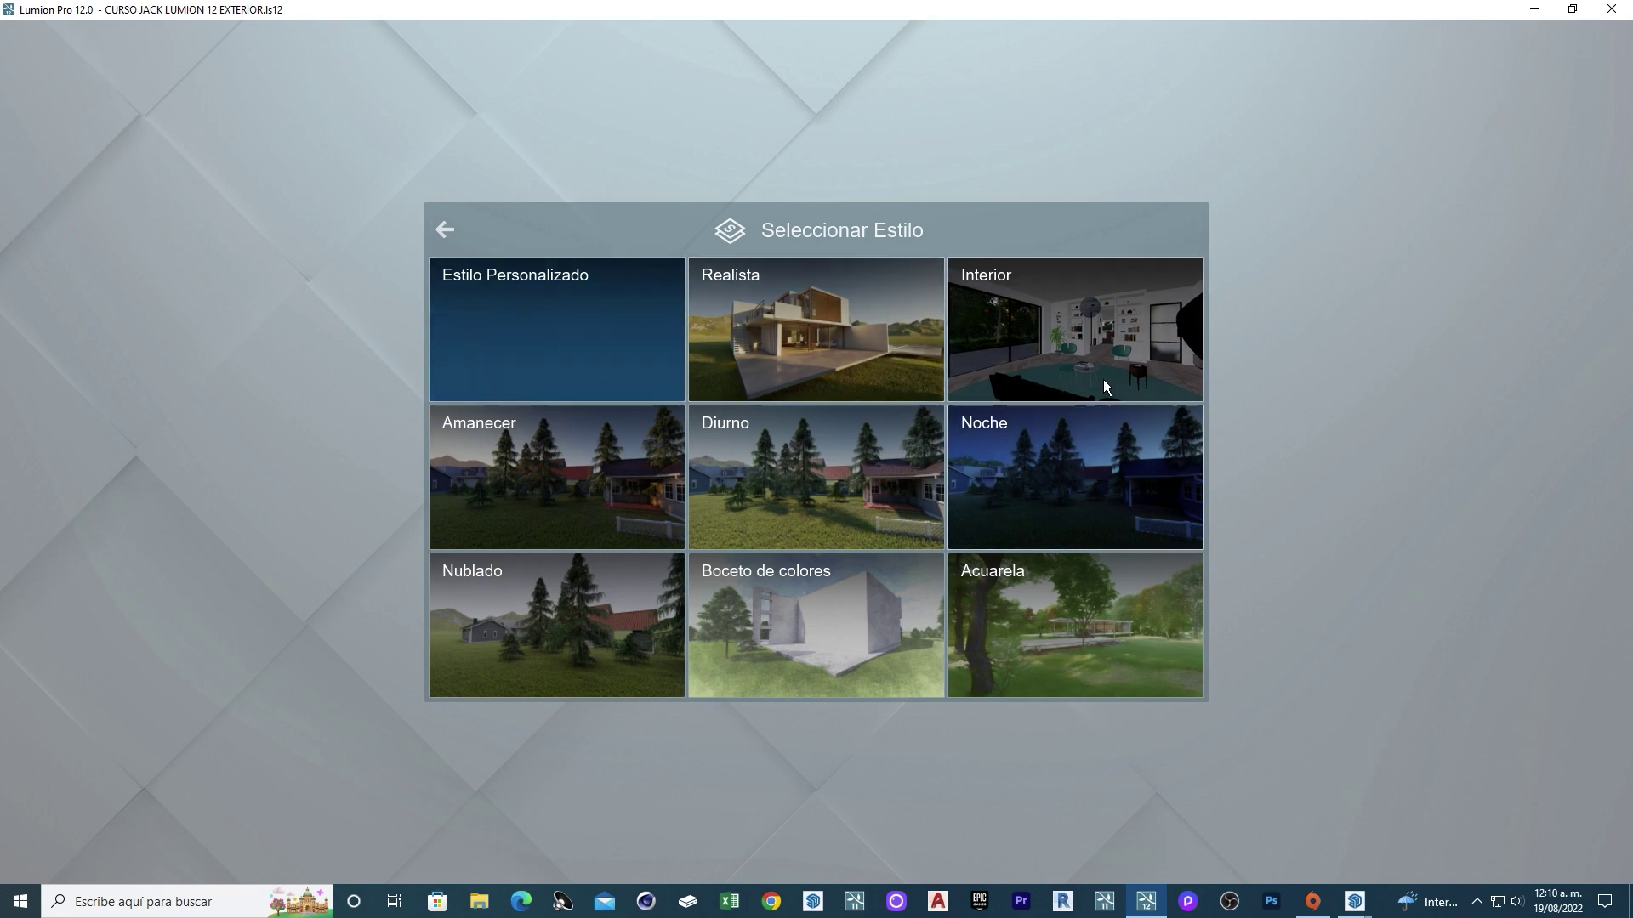
left_click(869, 339)
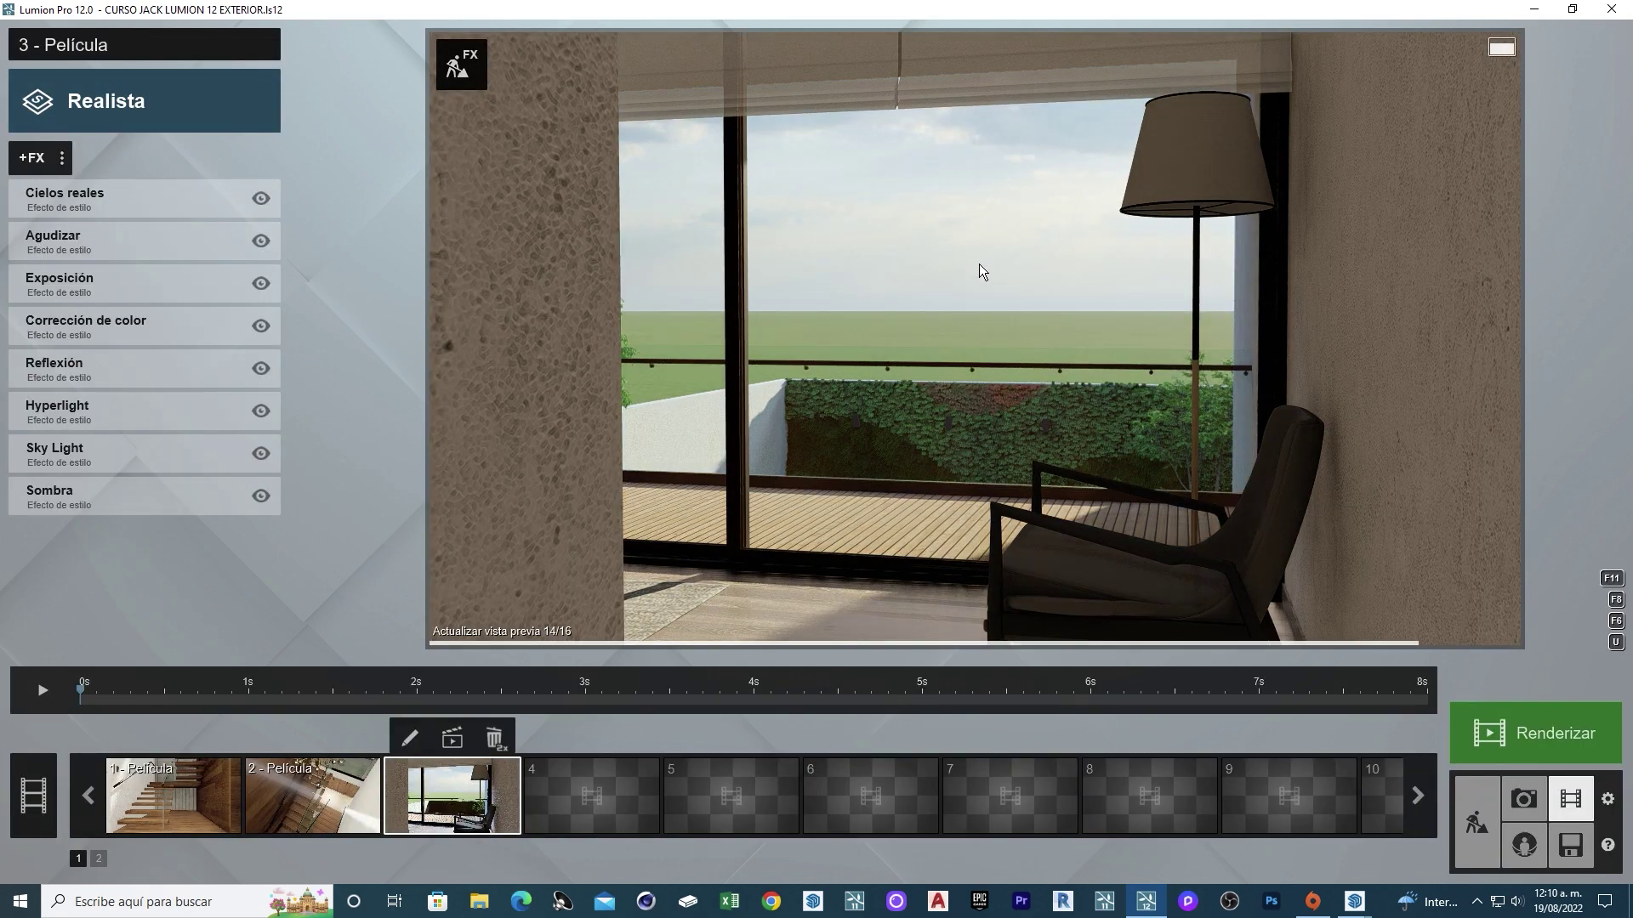
left_click(32, 157)
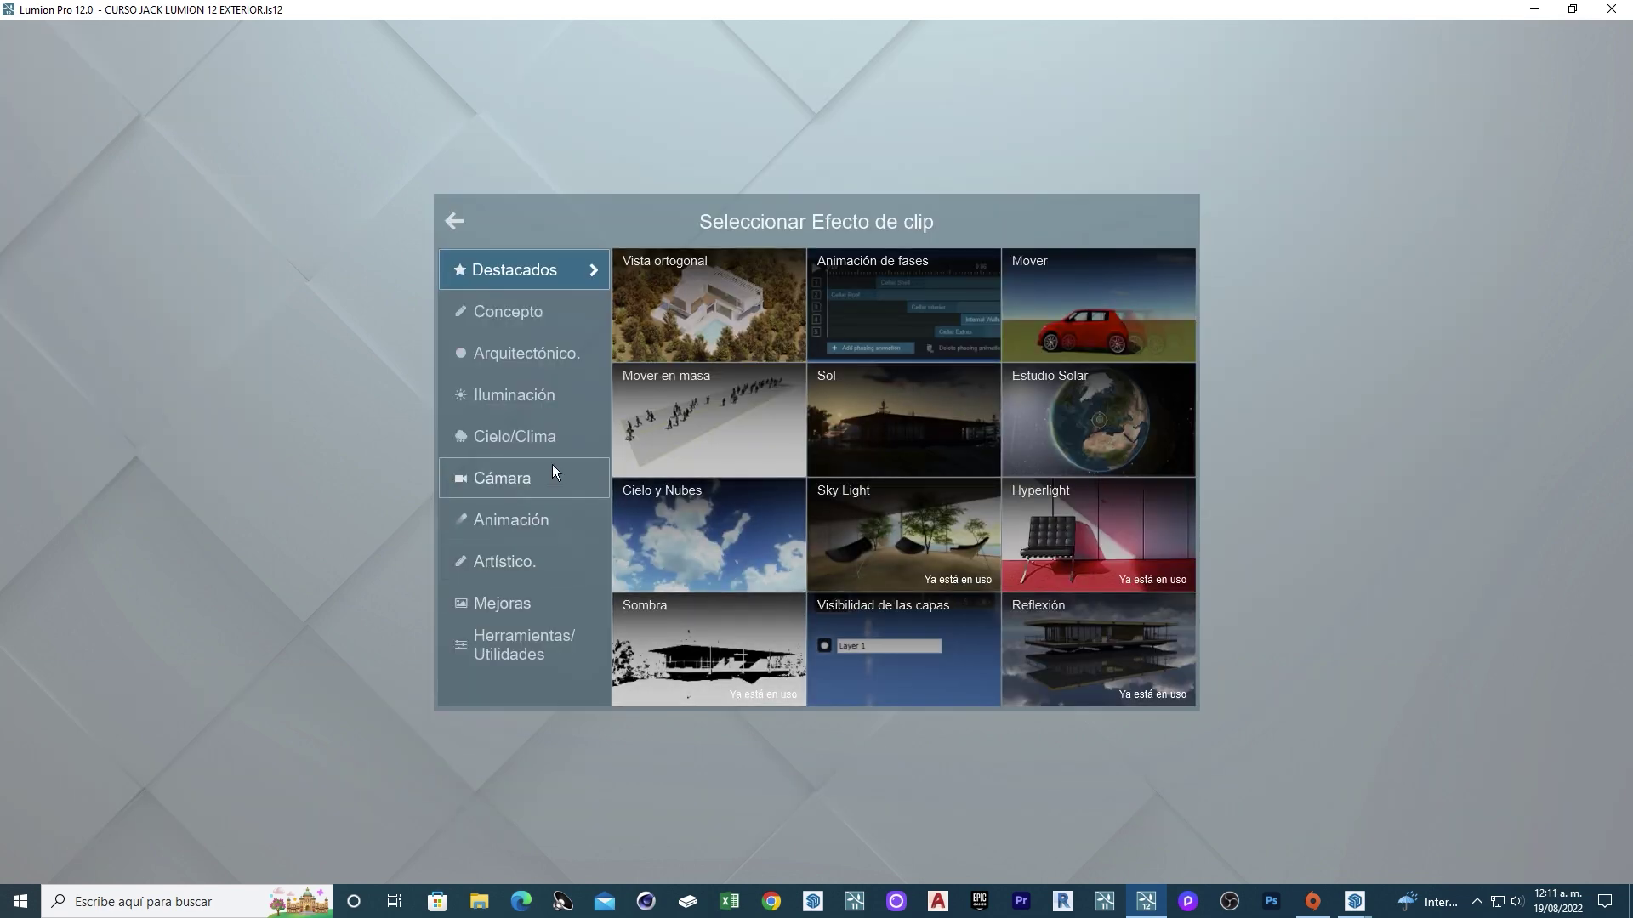
left_click(543, 517)
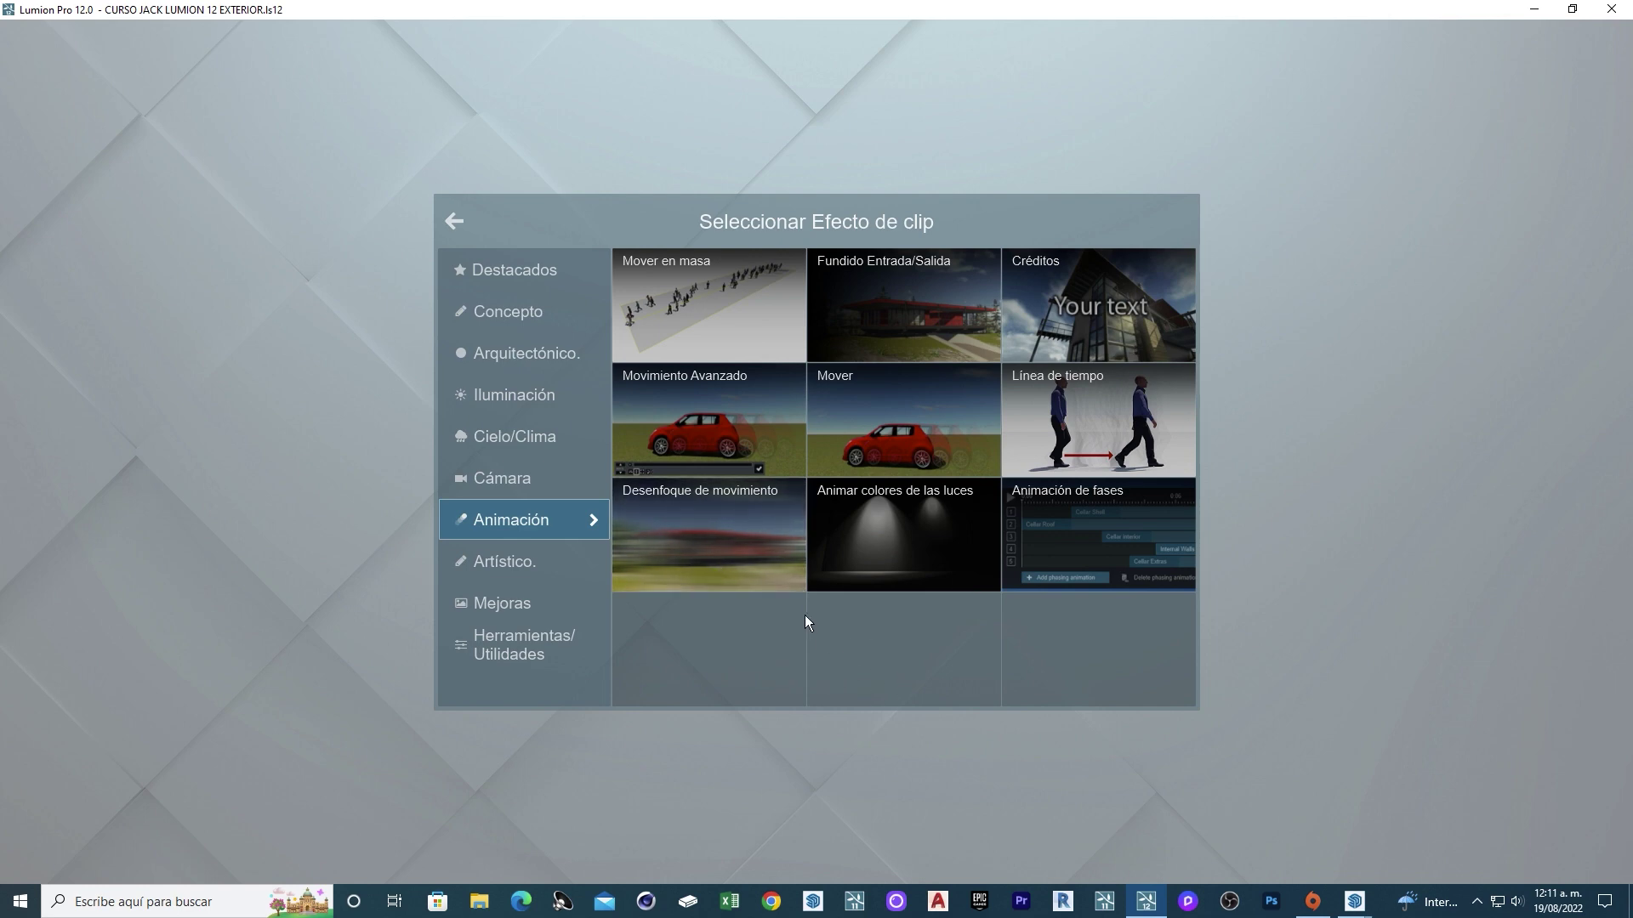
left_click(729, 422)
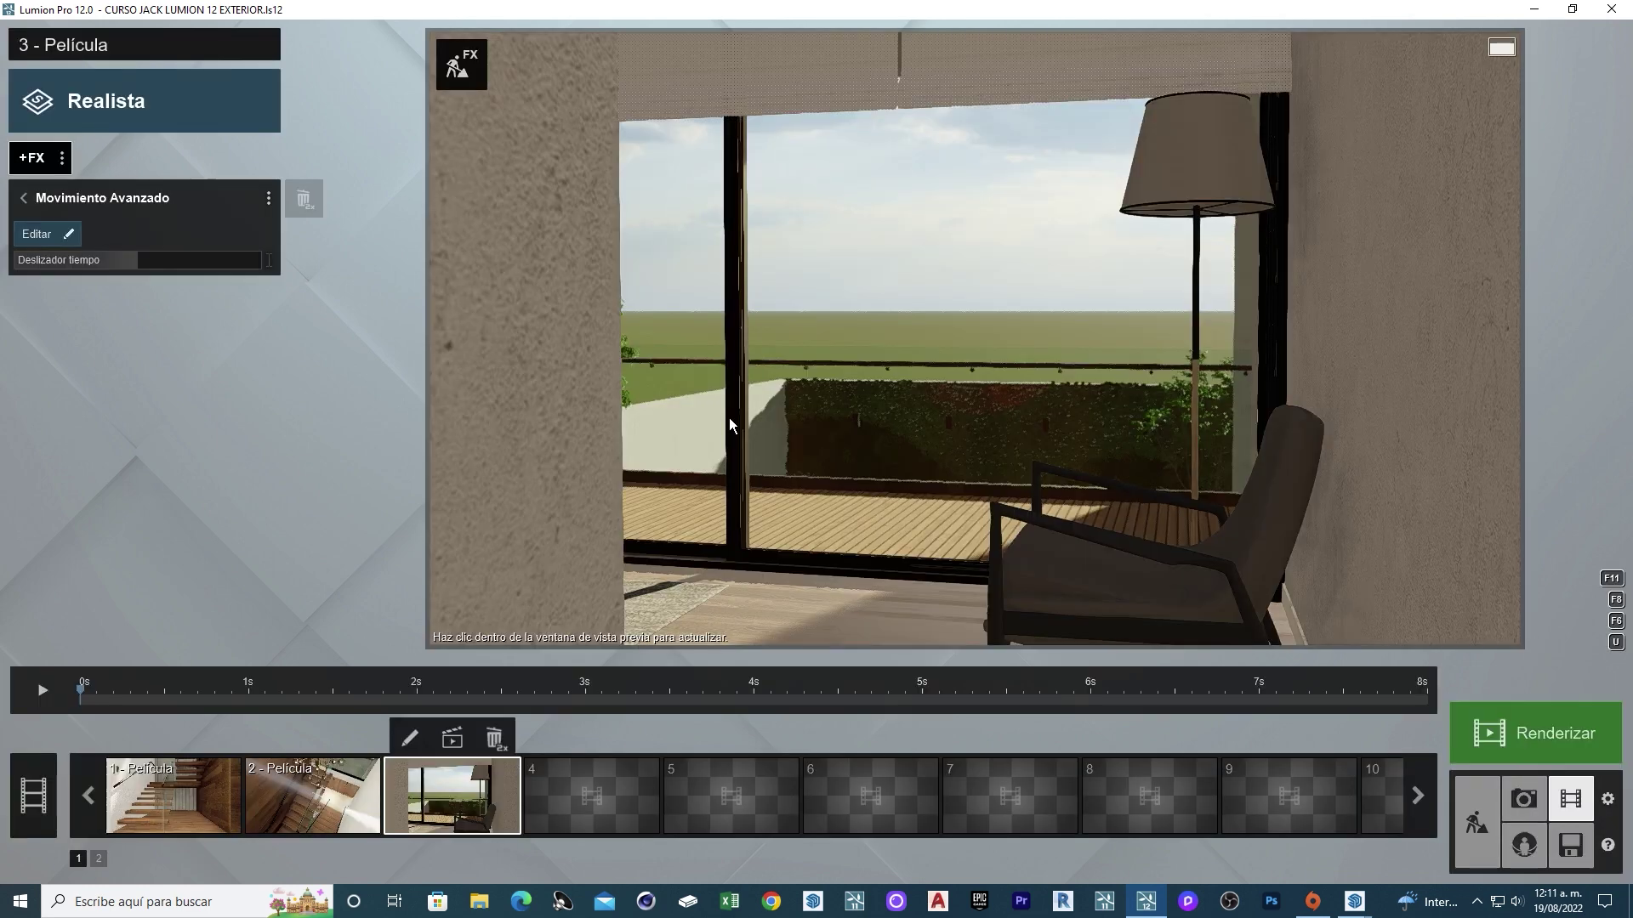
Start editing Movimiento Avanzado and select the sliding glass door frame.
left_click(39, 236)
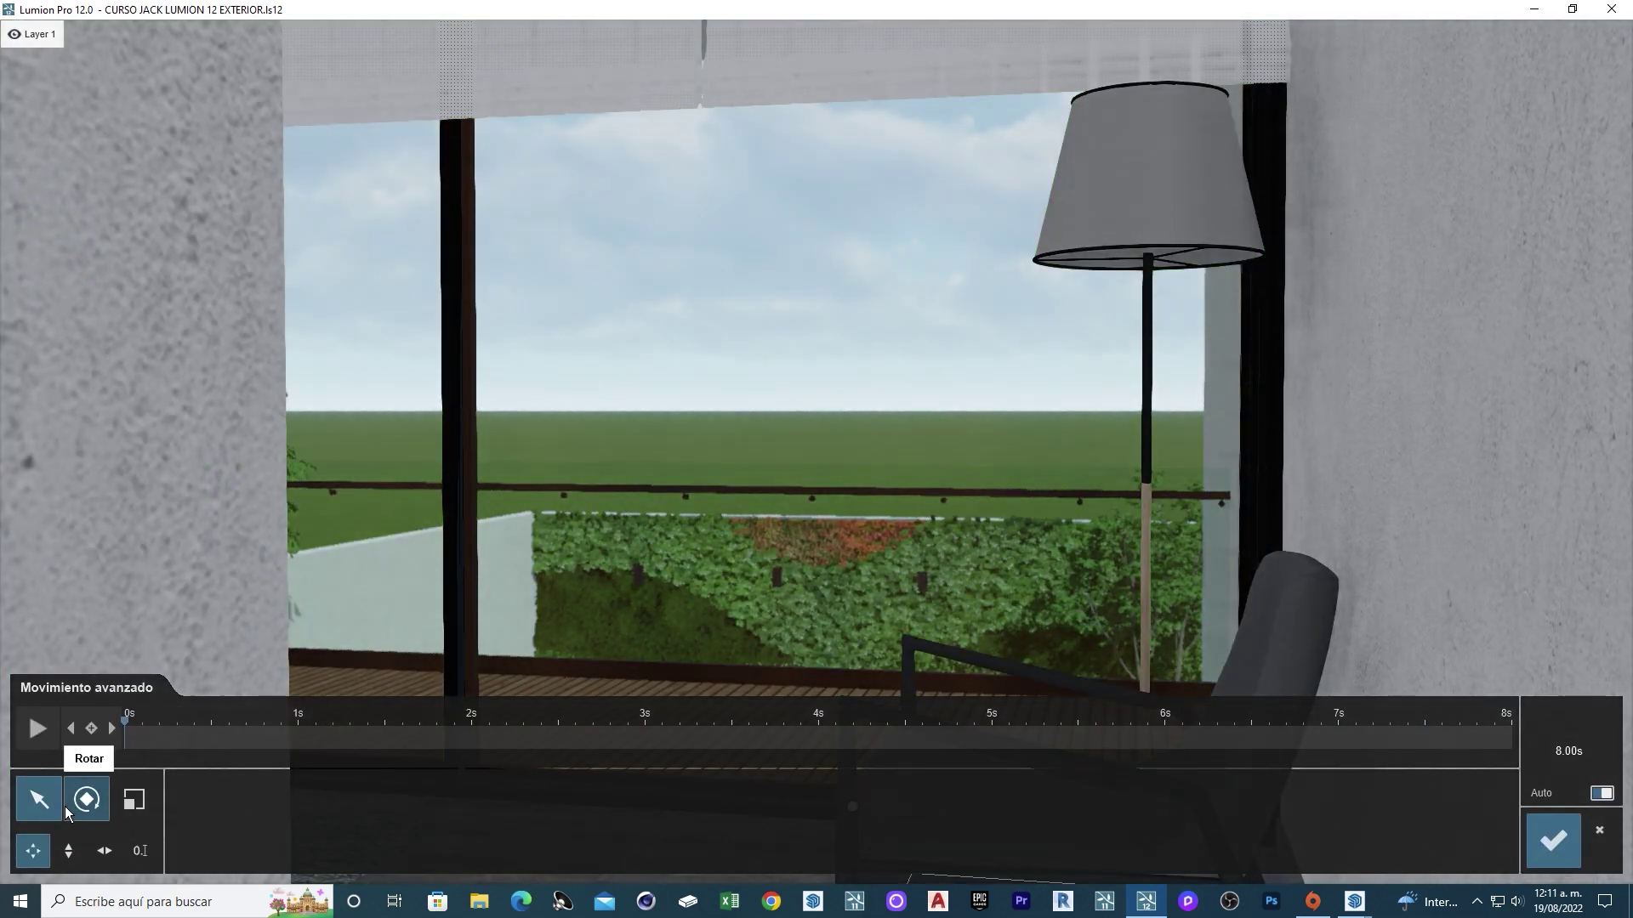
key("w")
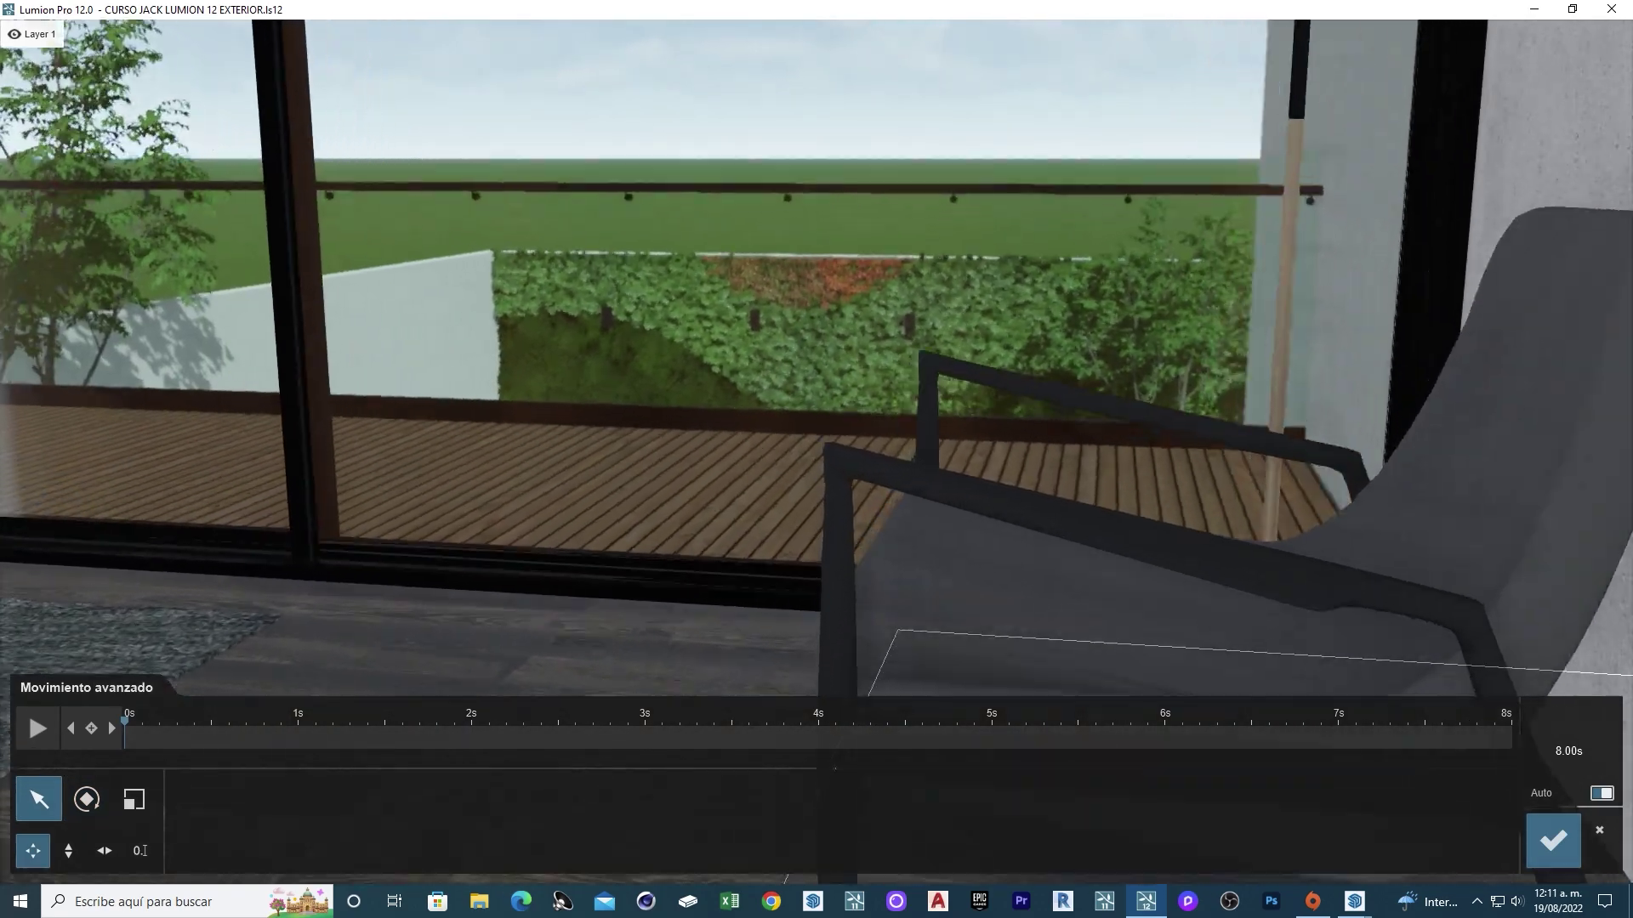
right_click_drag(741, 452, 737, 295)
key("s")
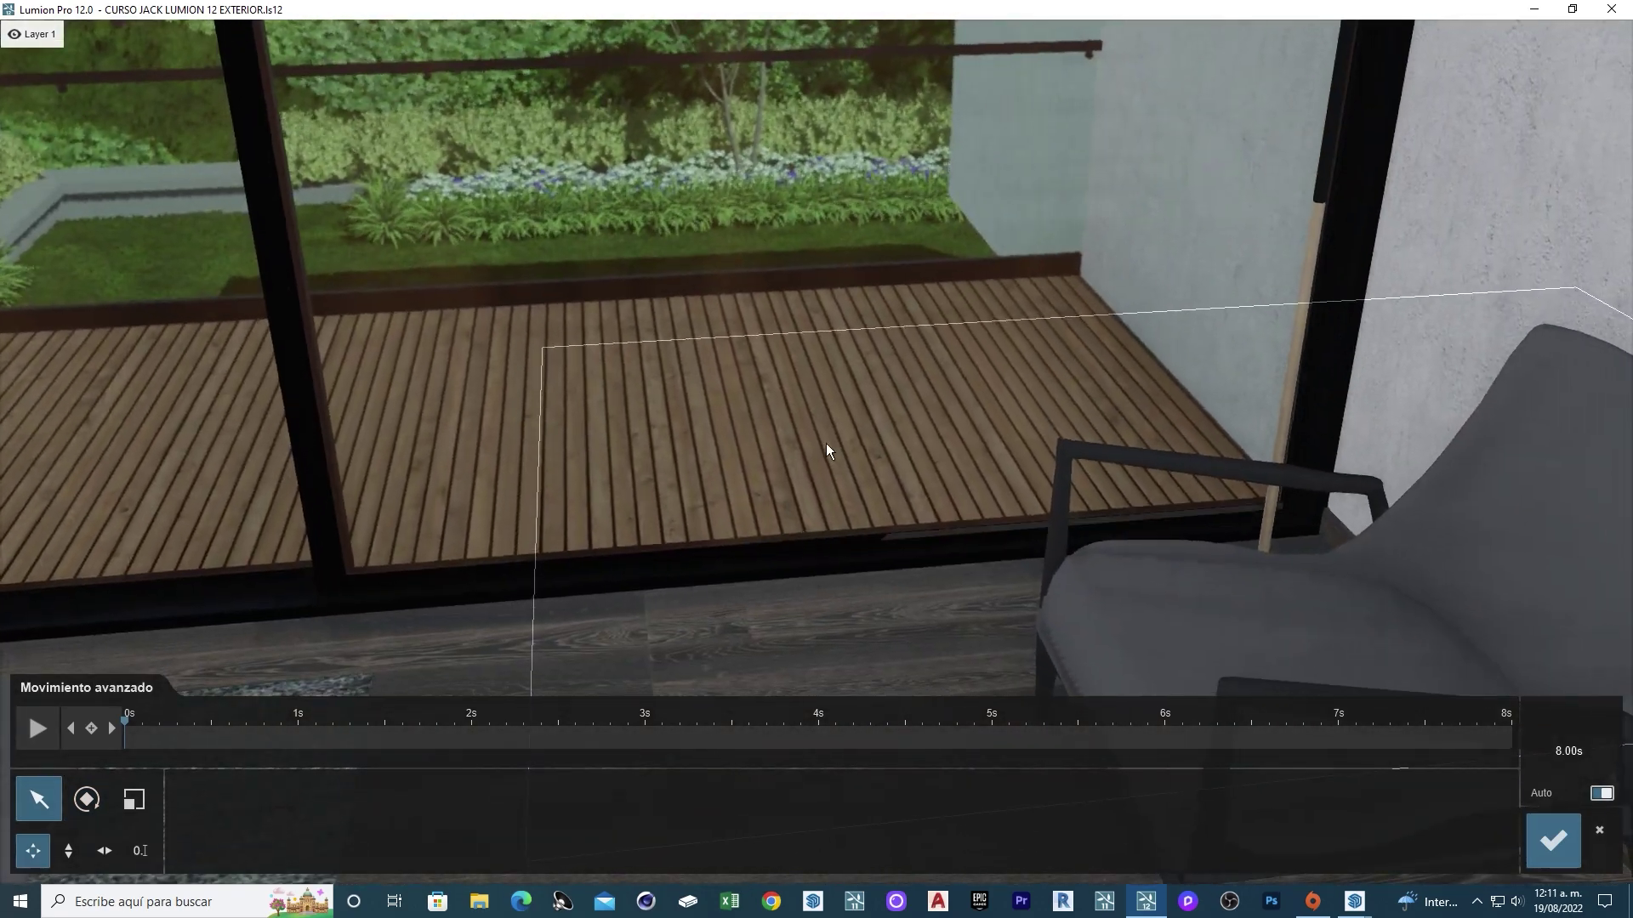
left_click(703, 499)
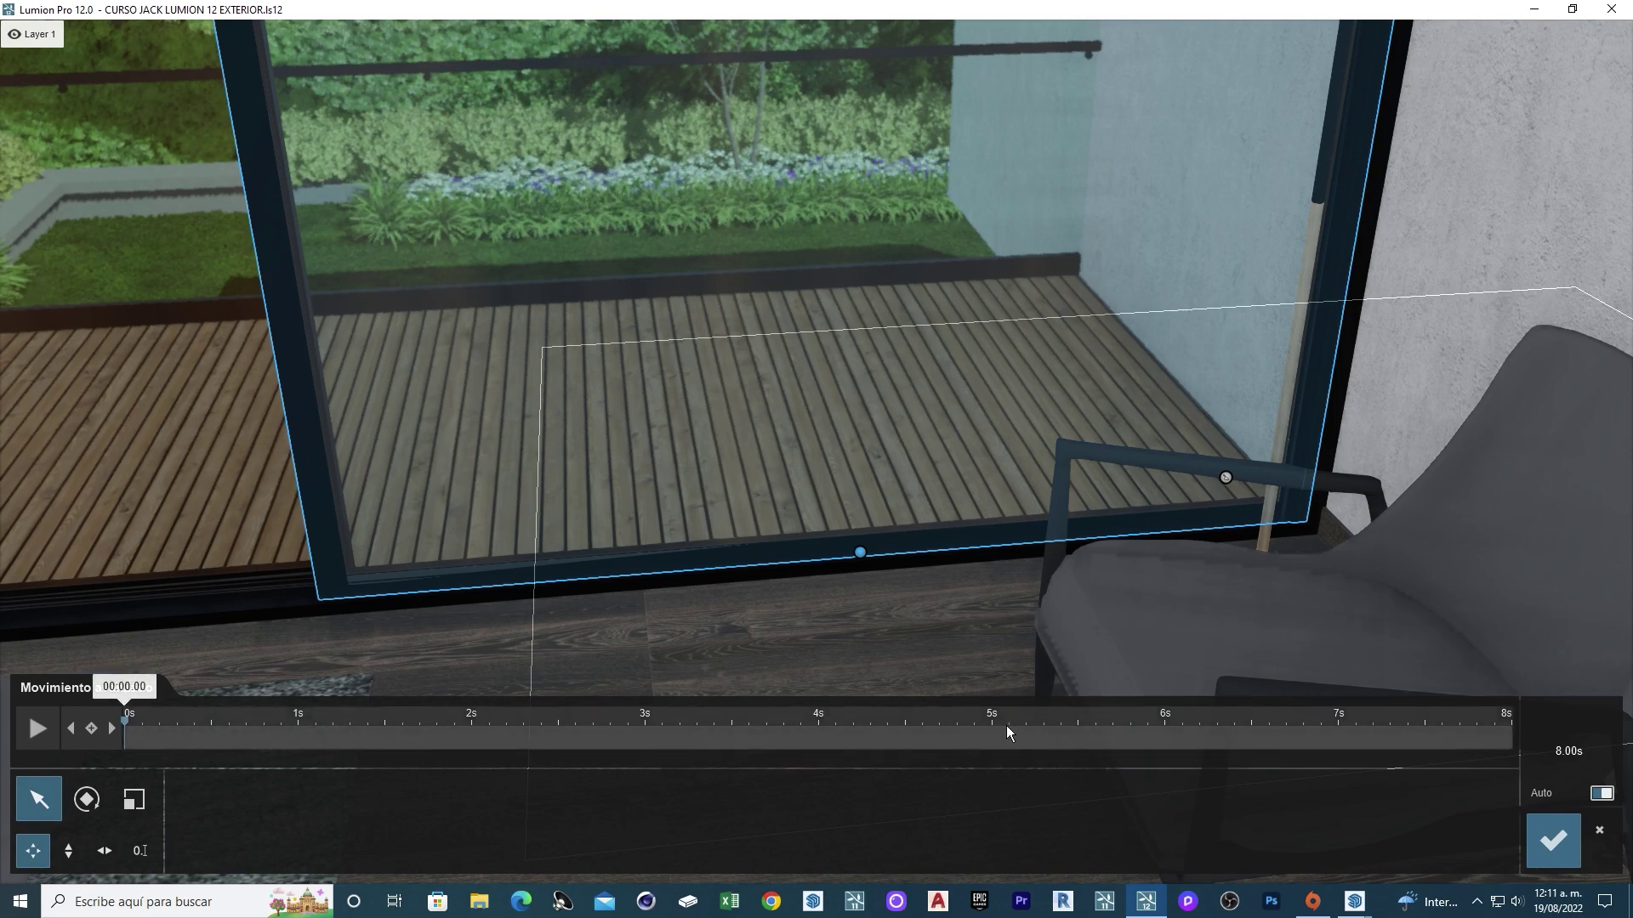
key("a")
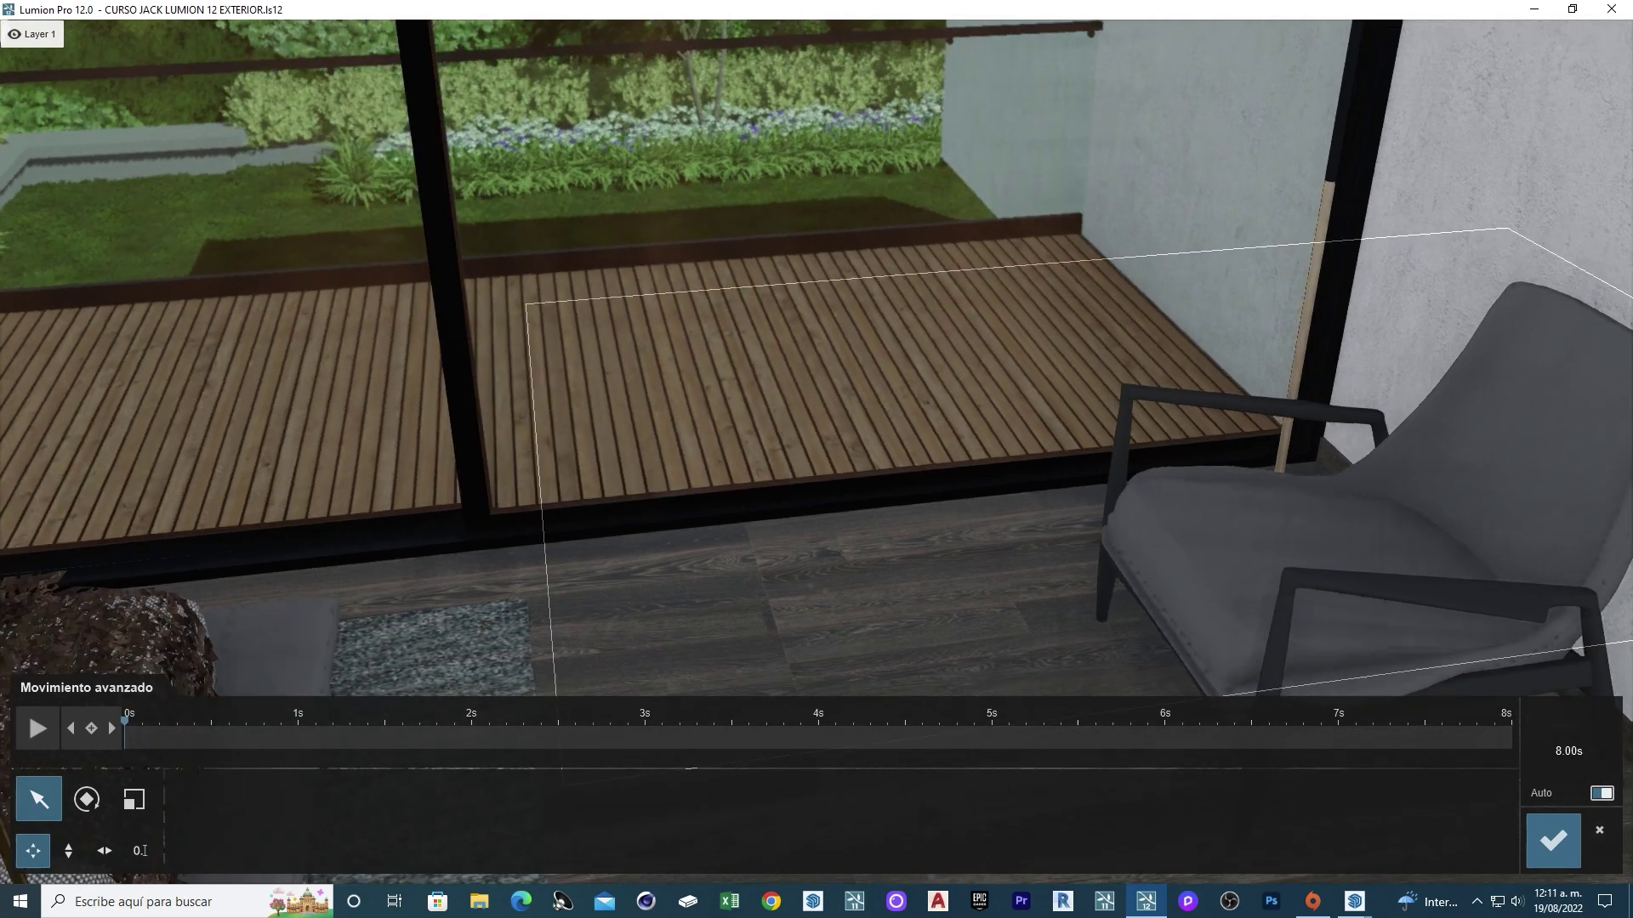
key("w")
key("s")
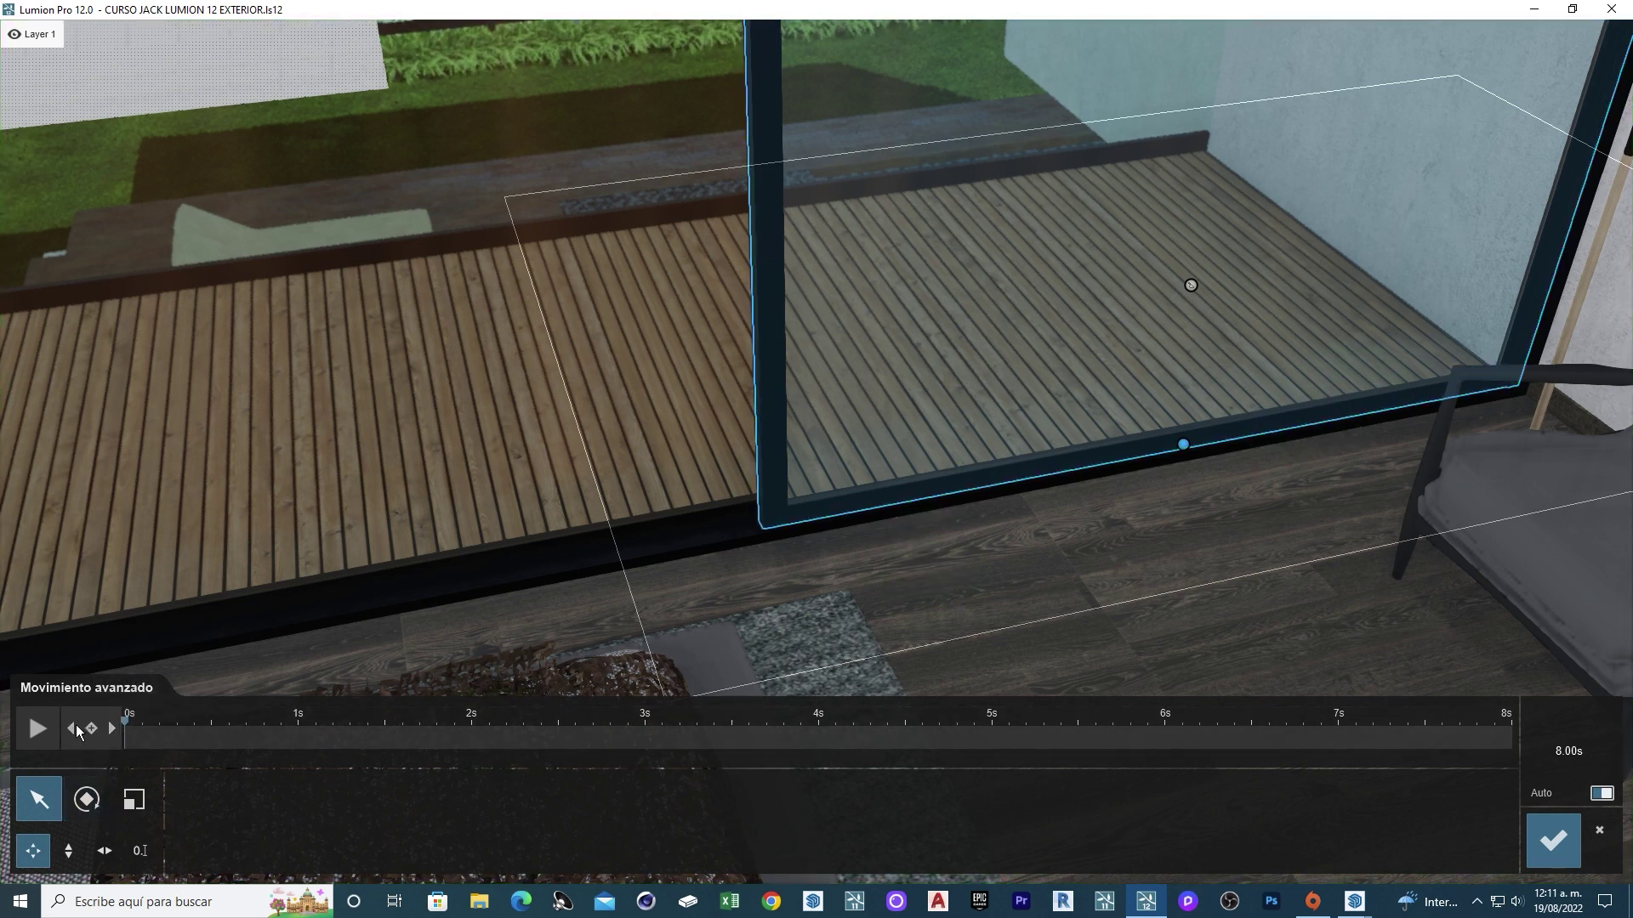
Keyframe the glass door at 0.5 s, slide it about 2.3 m left by 8 s, and preview.
left_click(1184, 445)
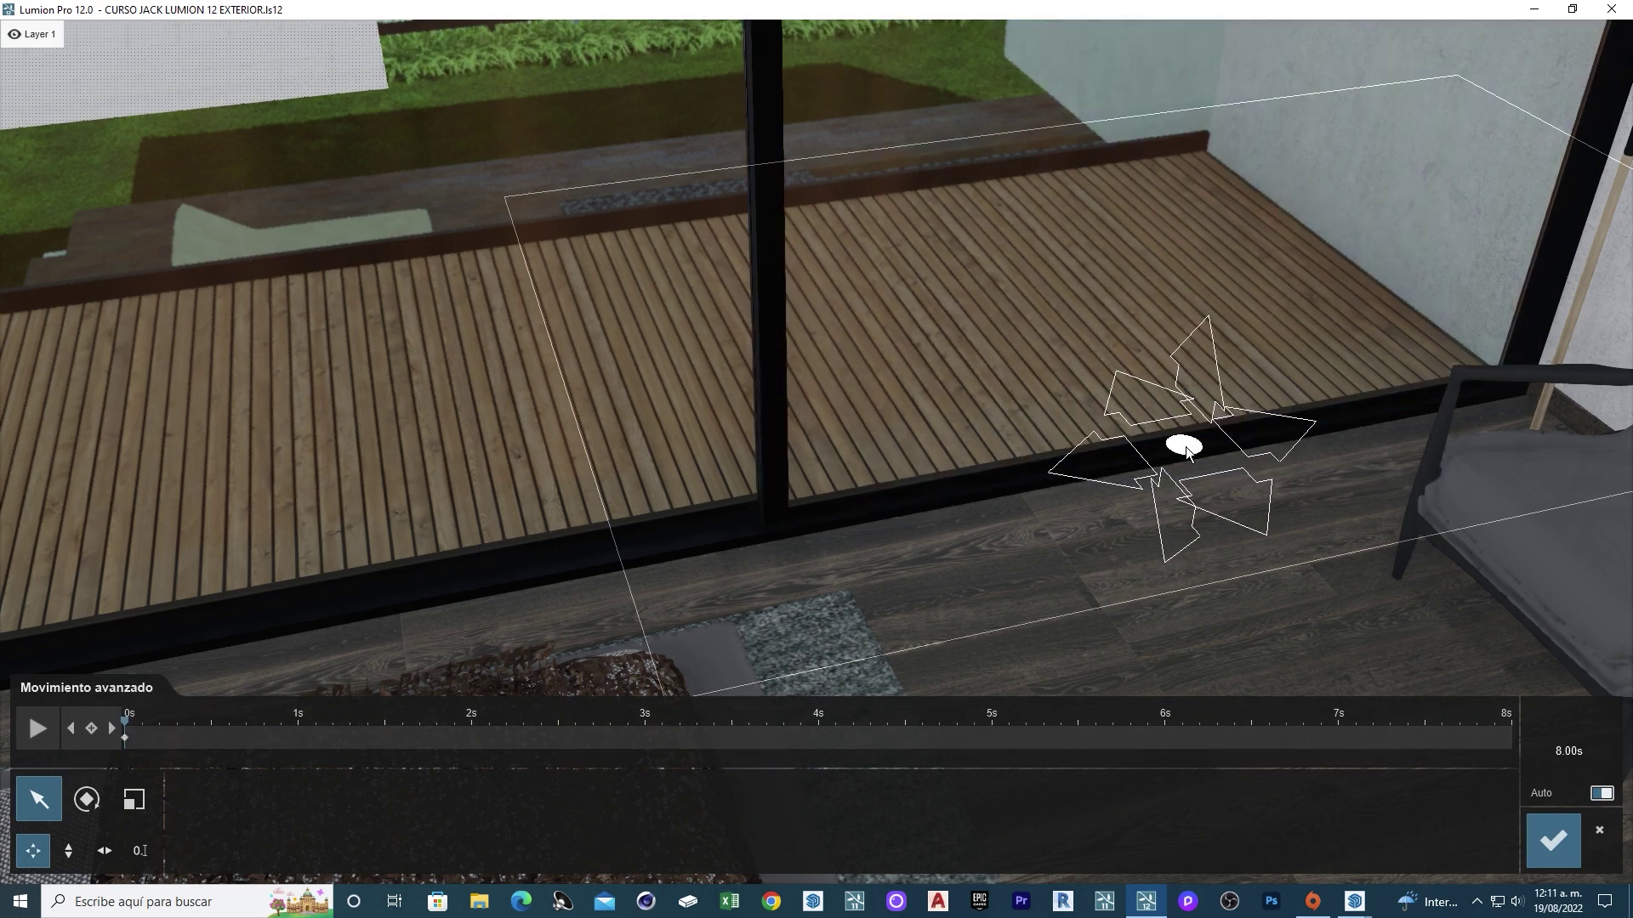
left_click_drag(405, 719, 211, 719)
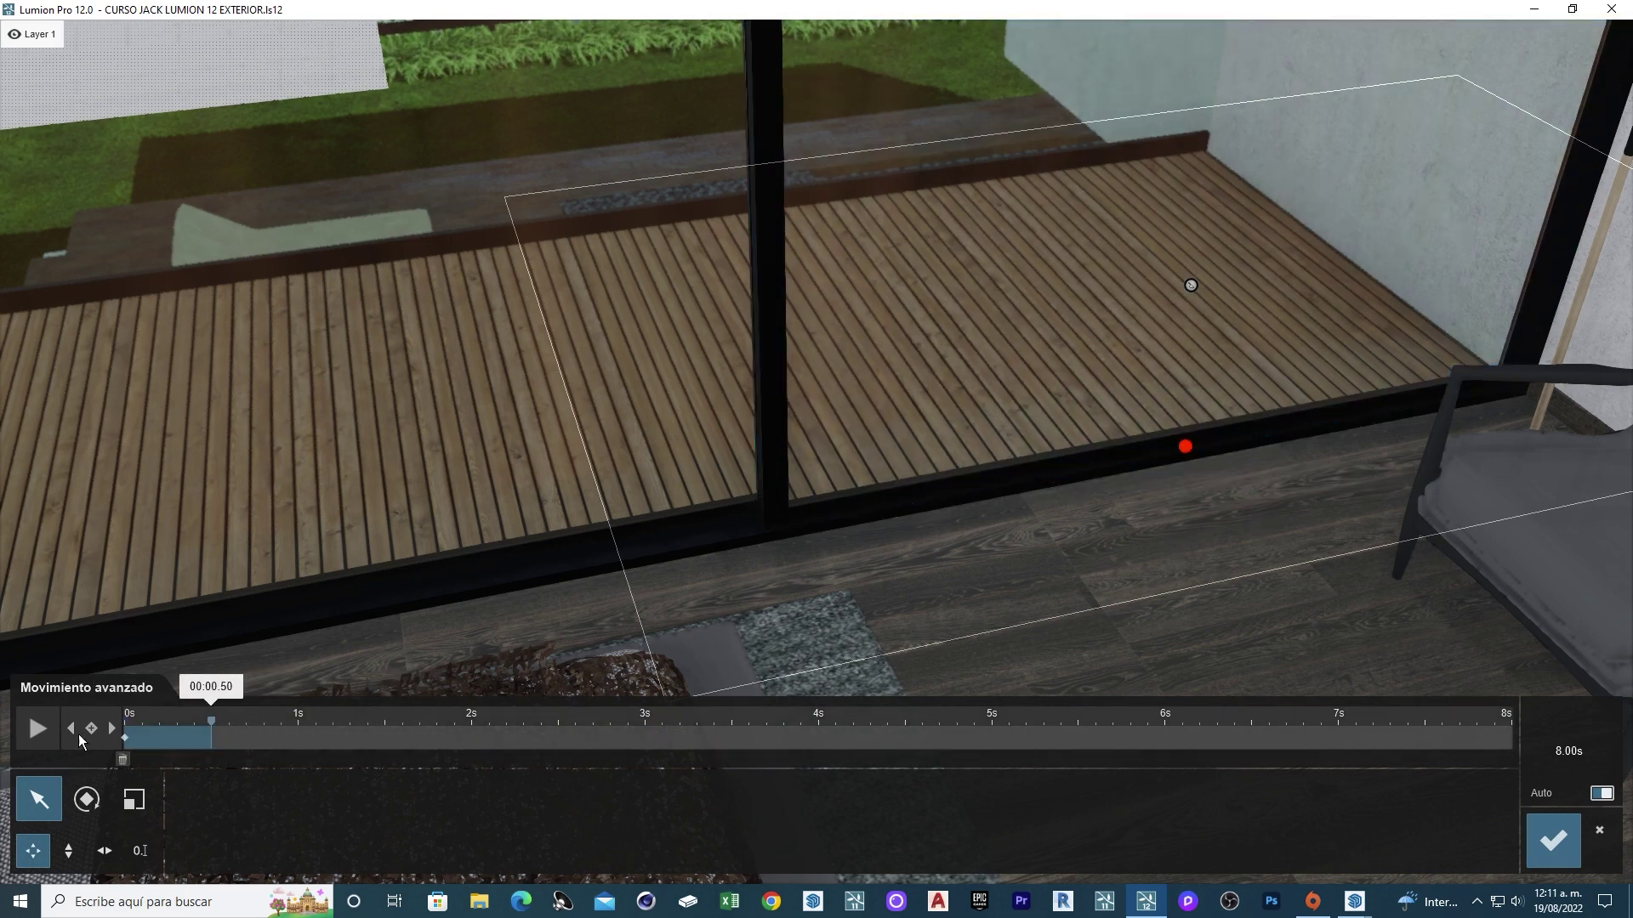
left_click(94, 731)
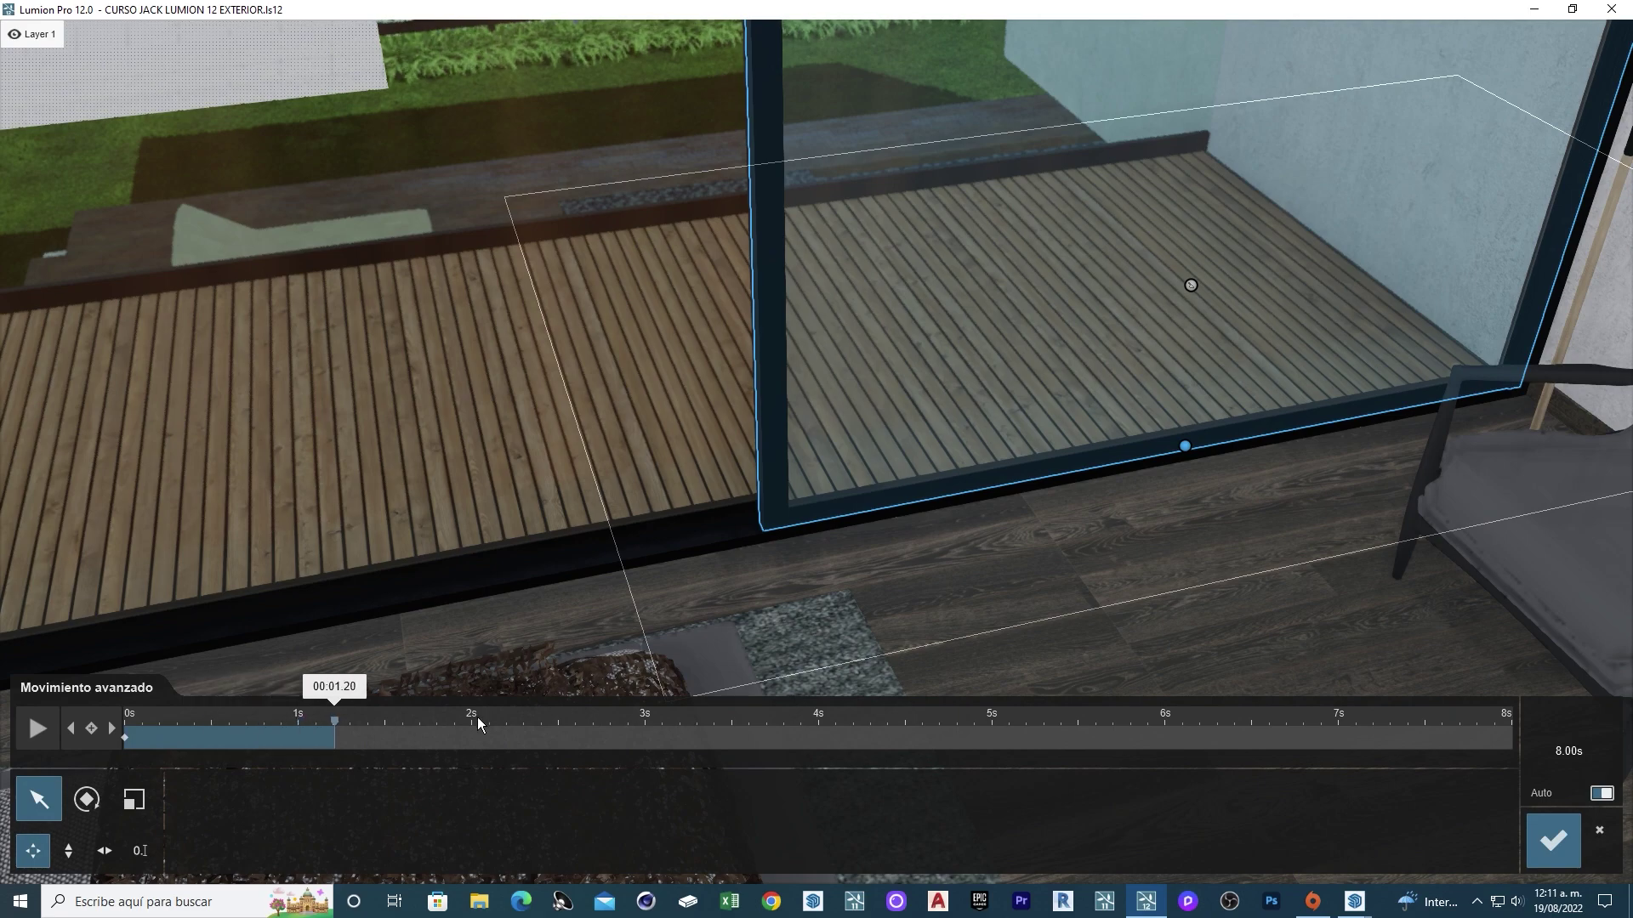
left_click_drag(479, 724, 1535, 734)
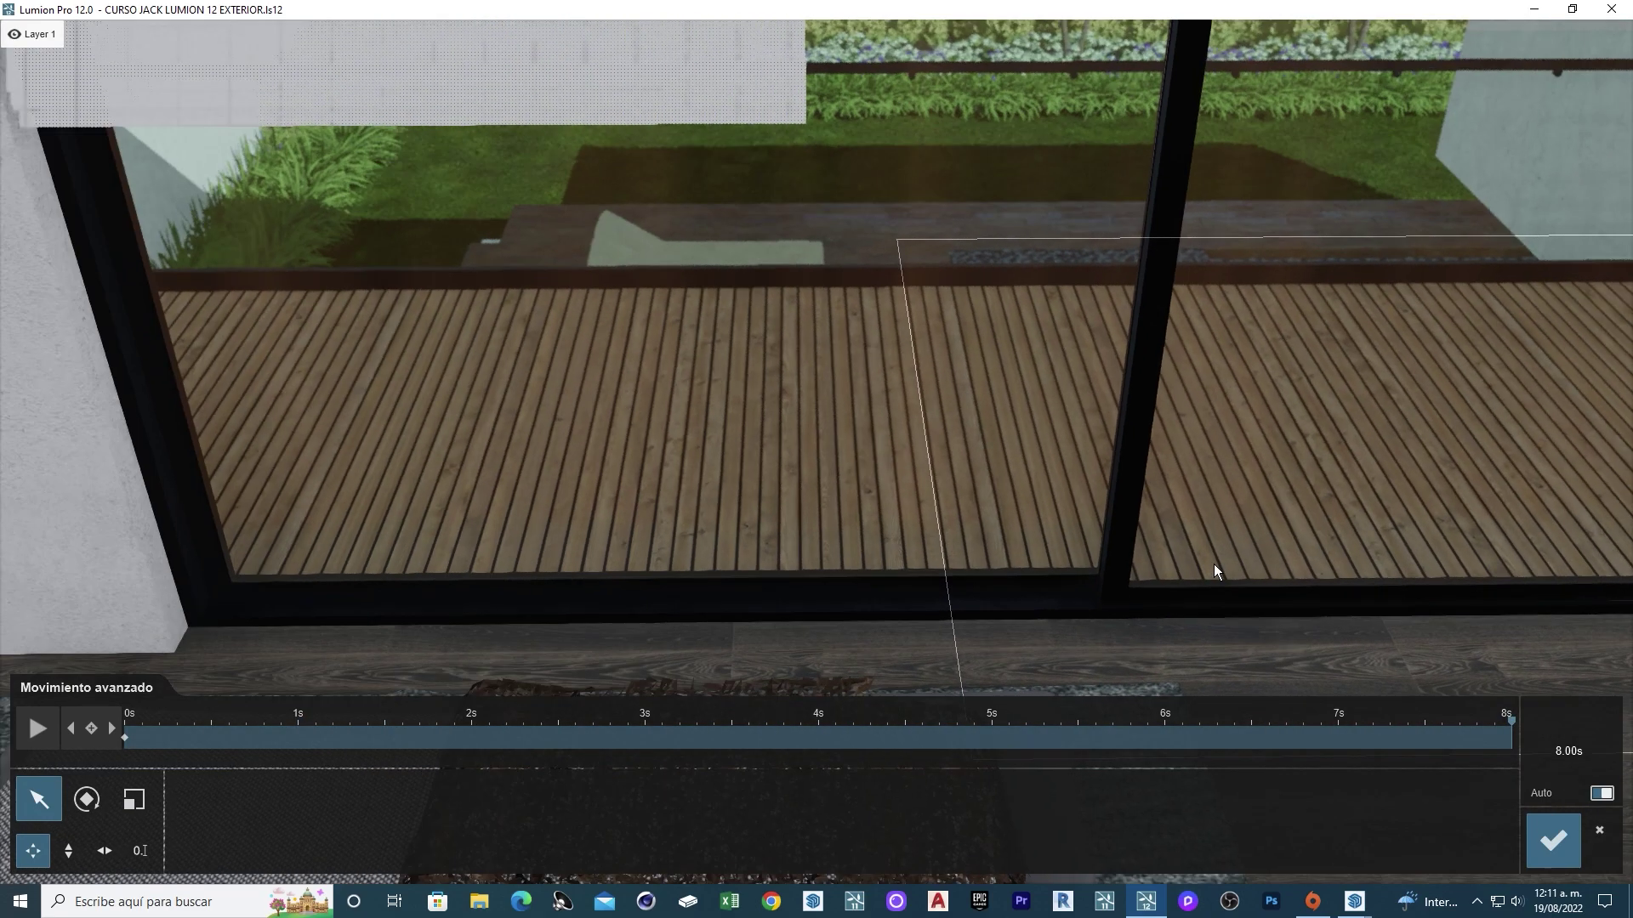
mouse_move(1227, 583)
middle_mouse_down()
mouse_move(807, 710)
mouse_move(473, 585)
middle_mouse_up()
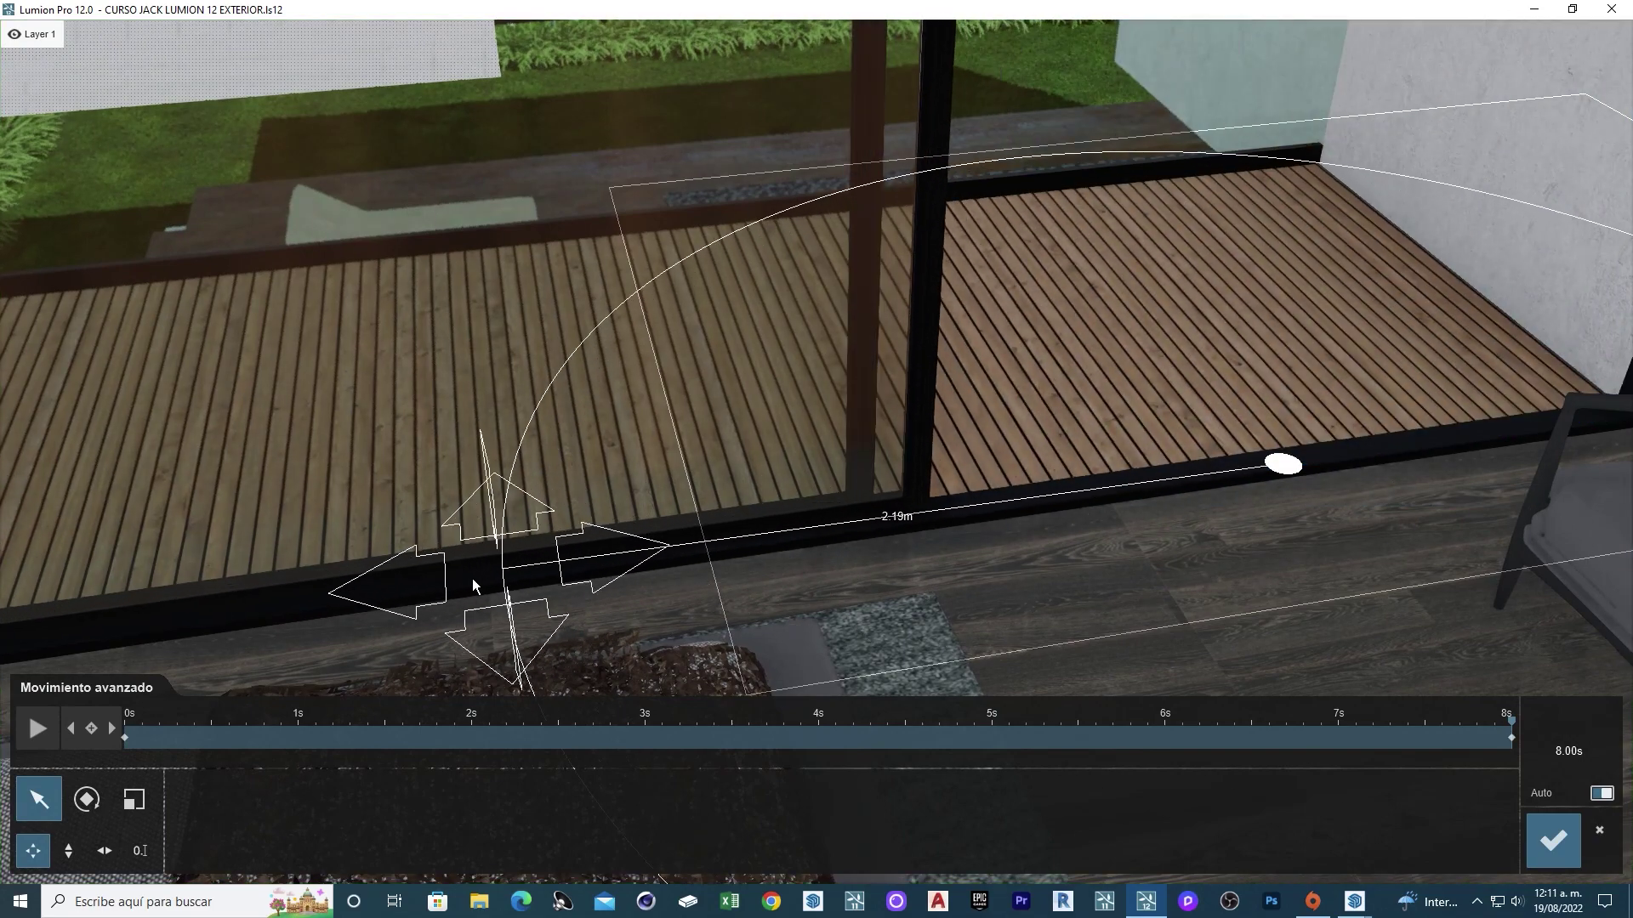
left_click_drag(474, 585, 459, 587)
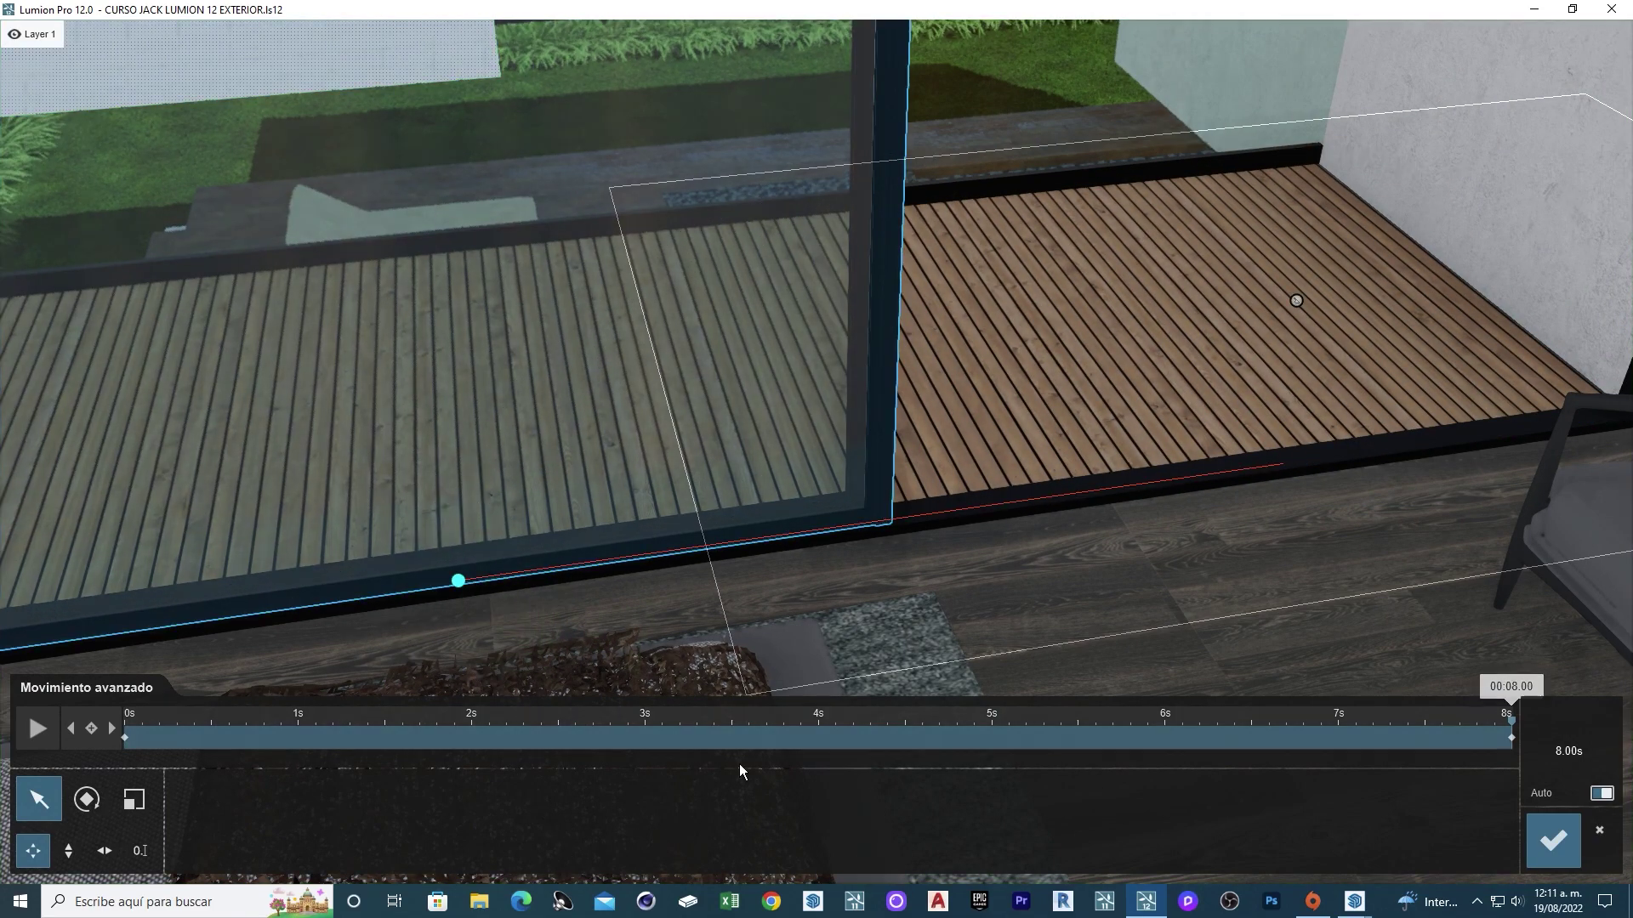
left_click(36, 729)
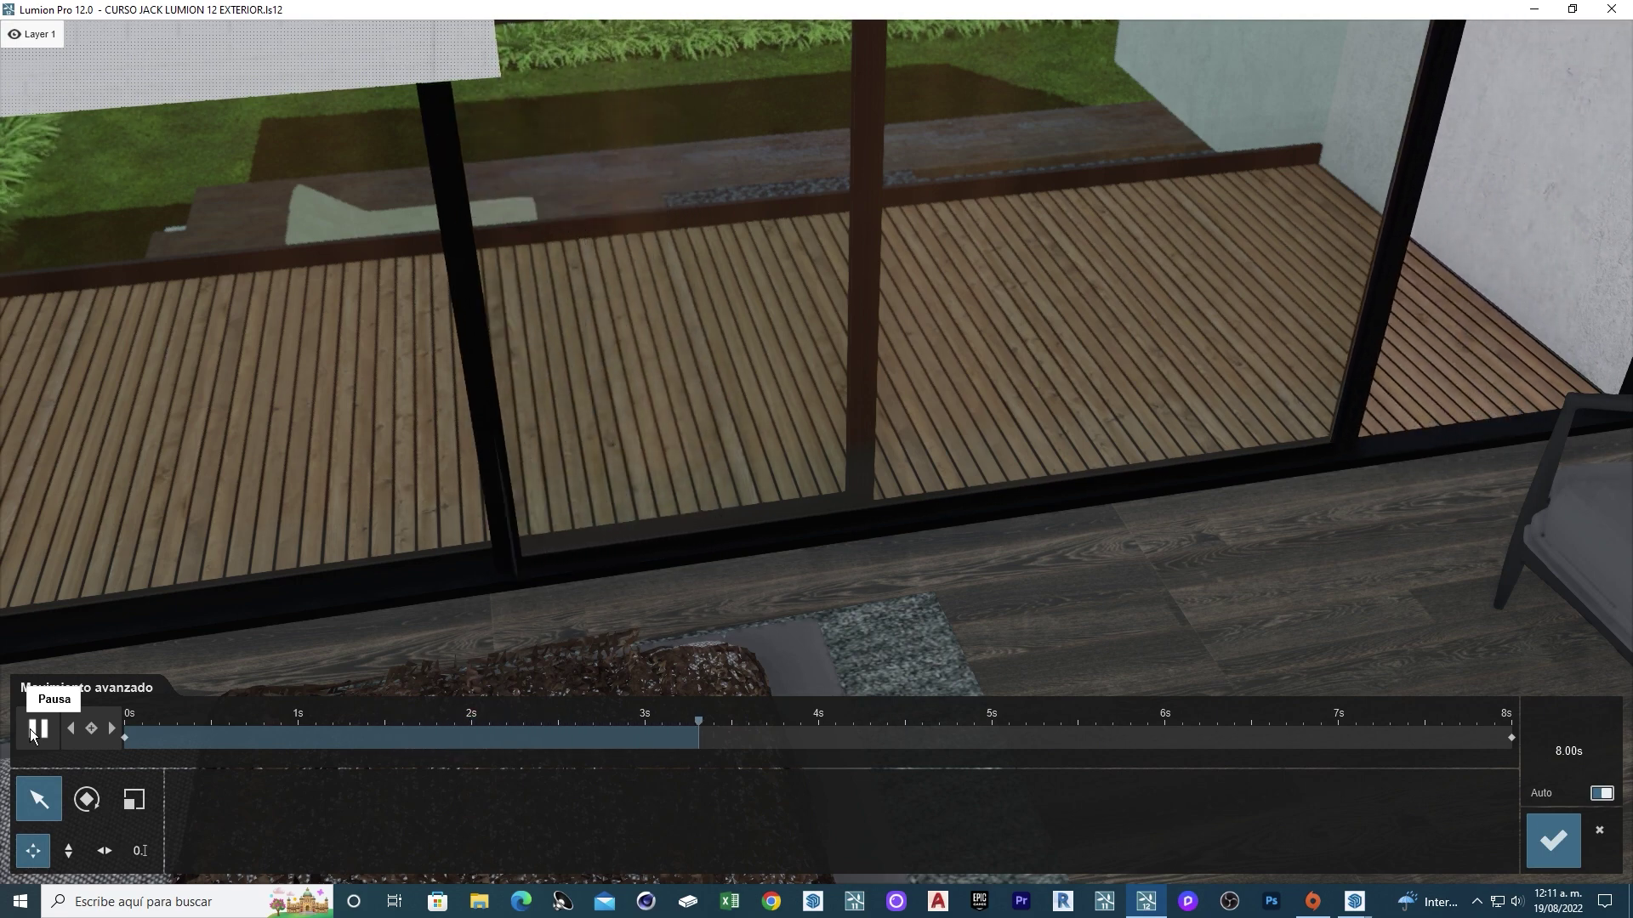
left_click(34, 730)
left_click(1572, 862)
left_click(41, 690)
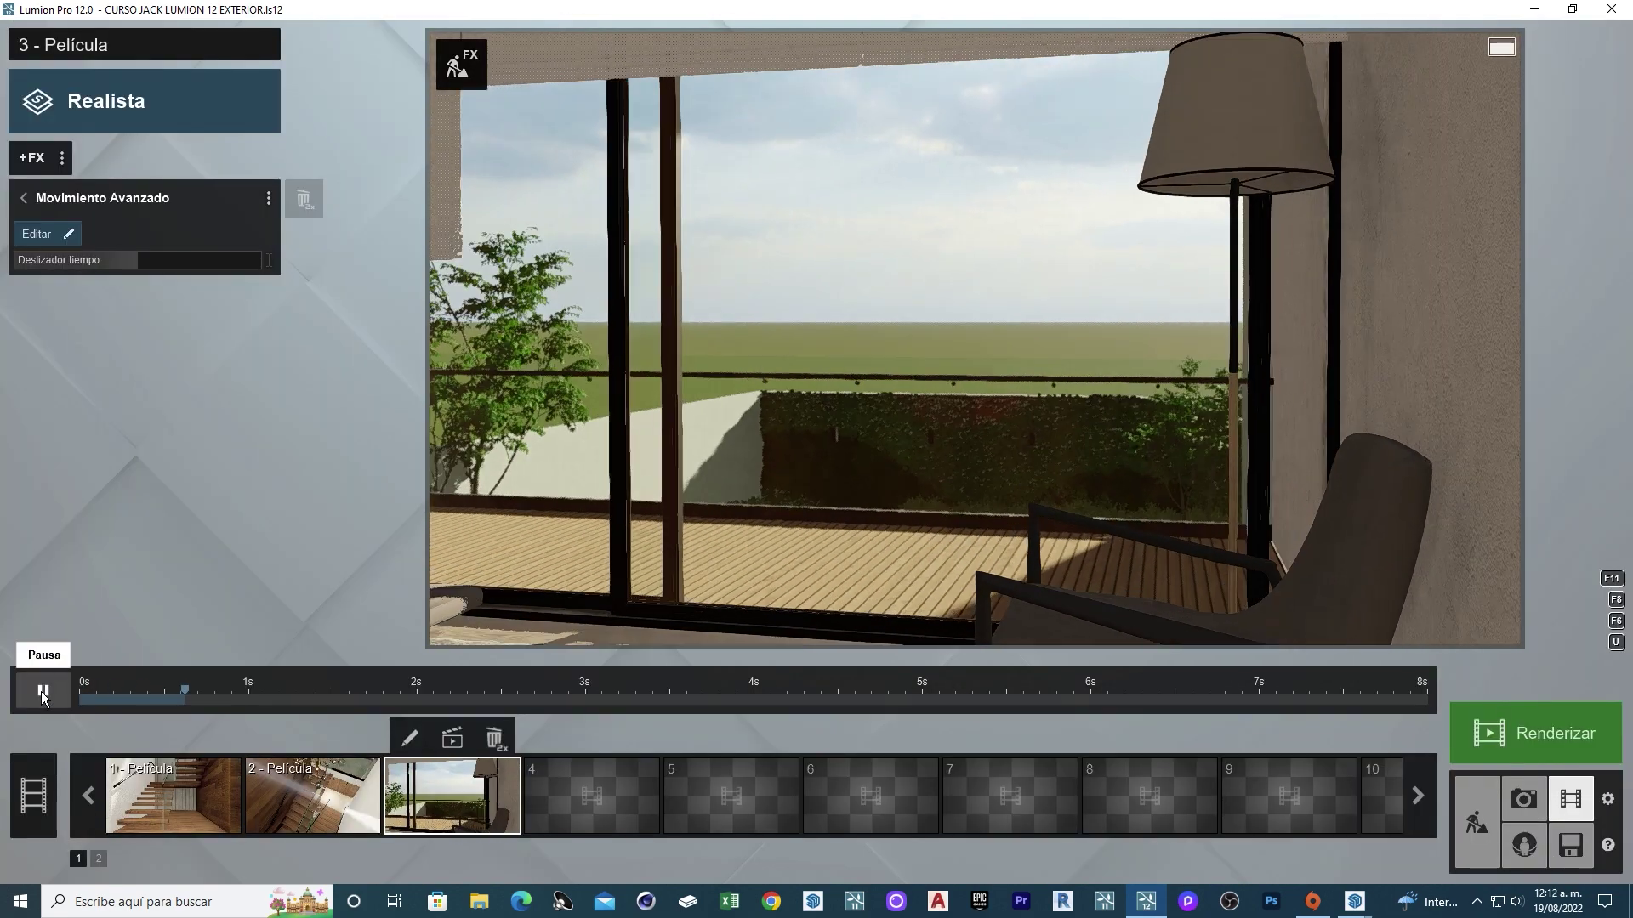
left_click(147, 690)
mouse_move(144, 688)
left_mouse_down()
mouse_move(64, 686)
mouse_move(556, 724)
mouse_move(2, 709)
left_mouse_up()
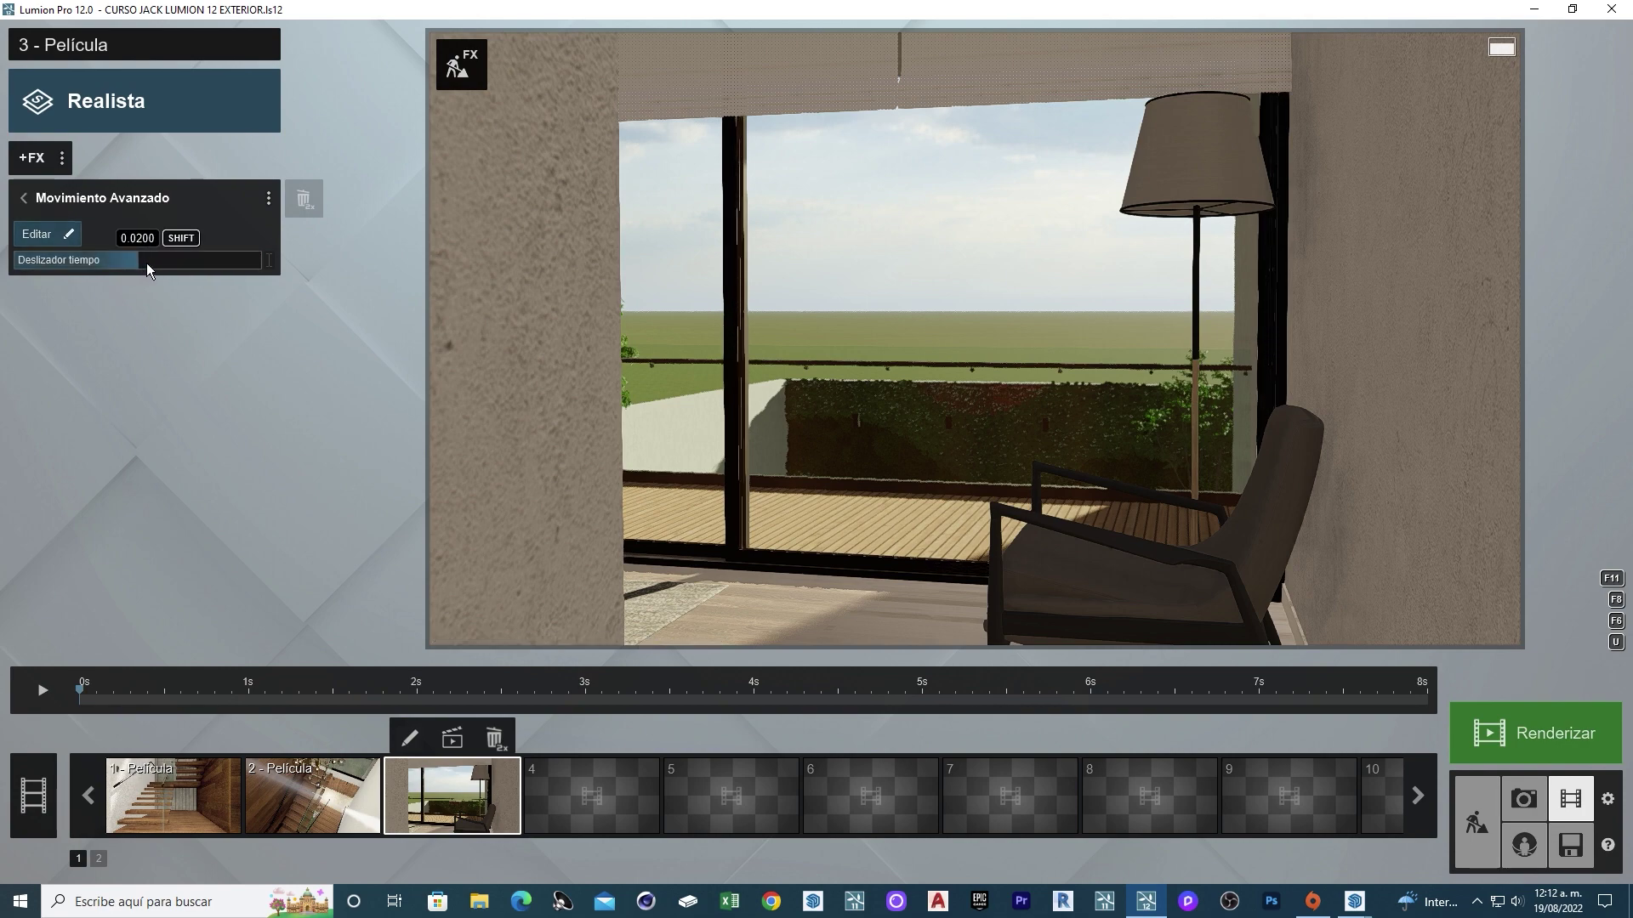
left_click_drag(146, 263, 982, 314)
left_click_drag(136, 684, 99, 690)
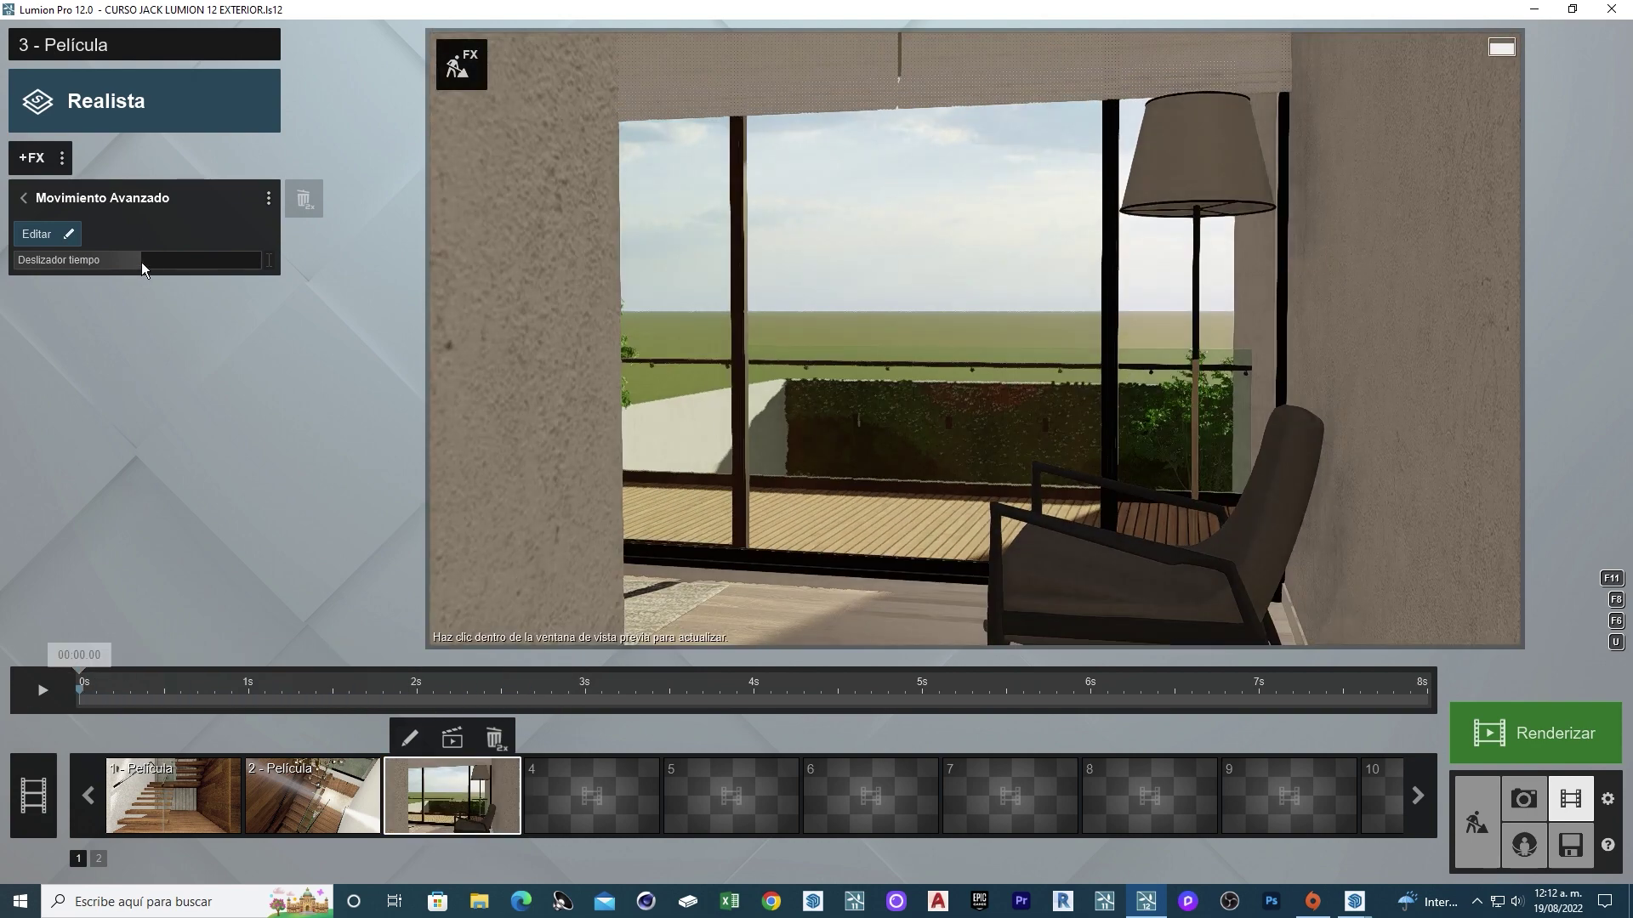
Reopen the glass door's Advanced Movement and delete its 8-second keyframe.
left_click_drag(74, 264, 3, 223)
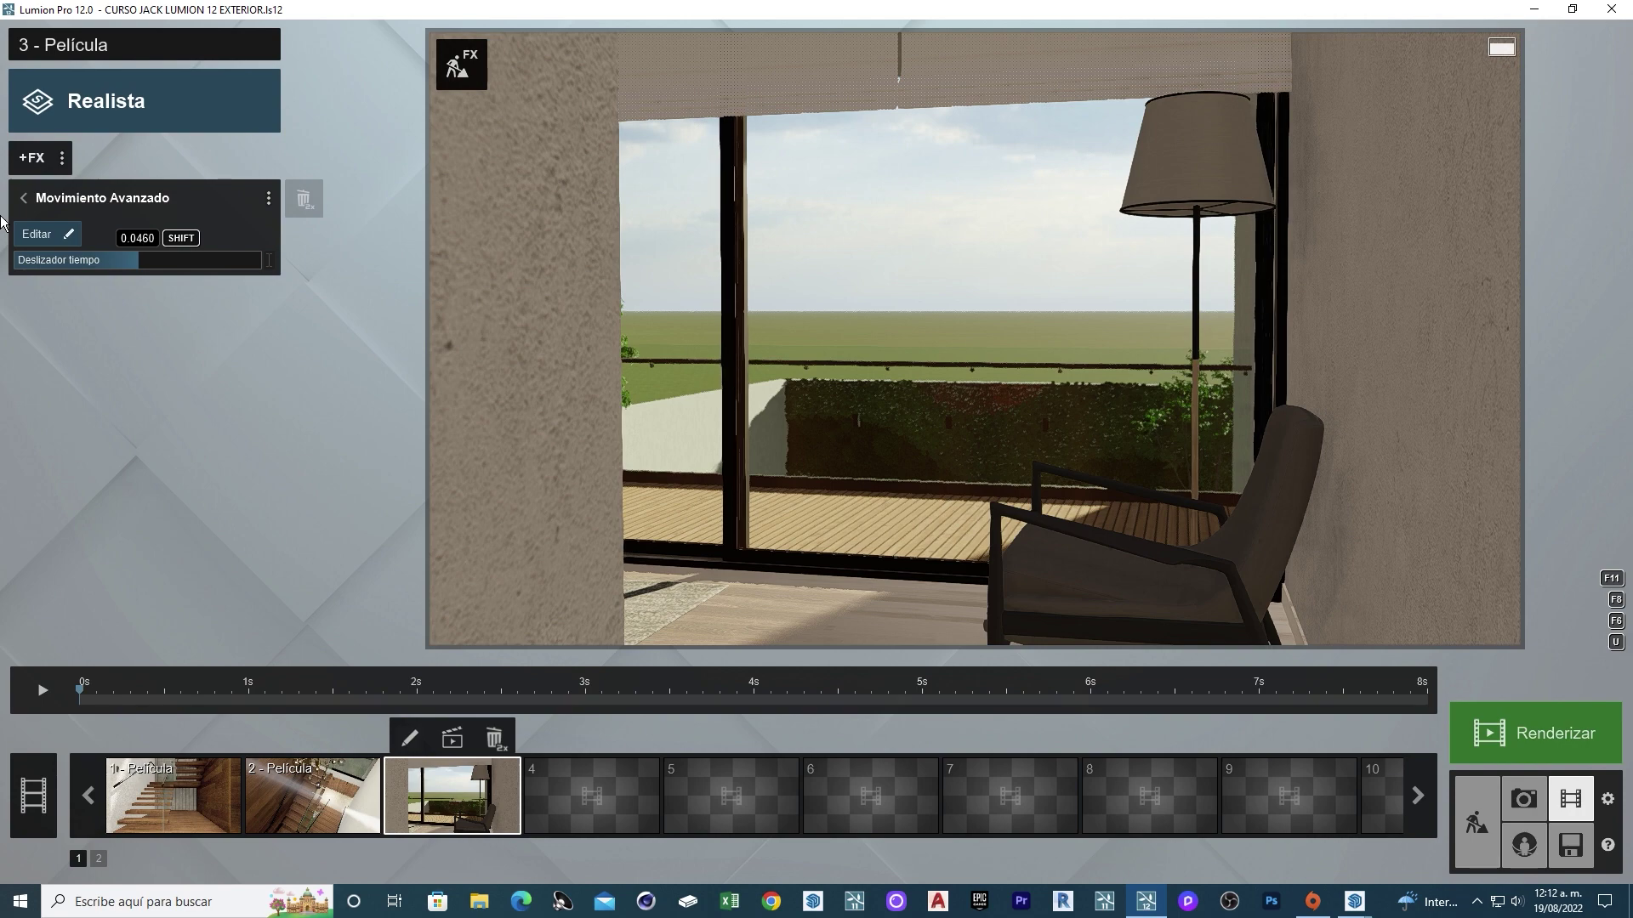
left_click(44, 235)
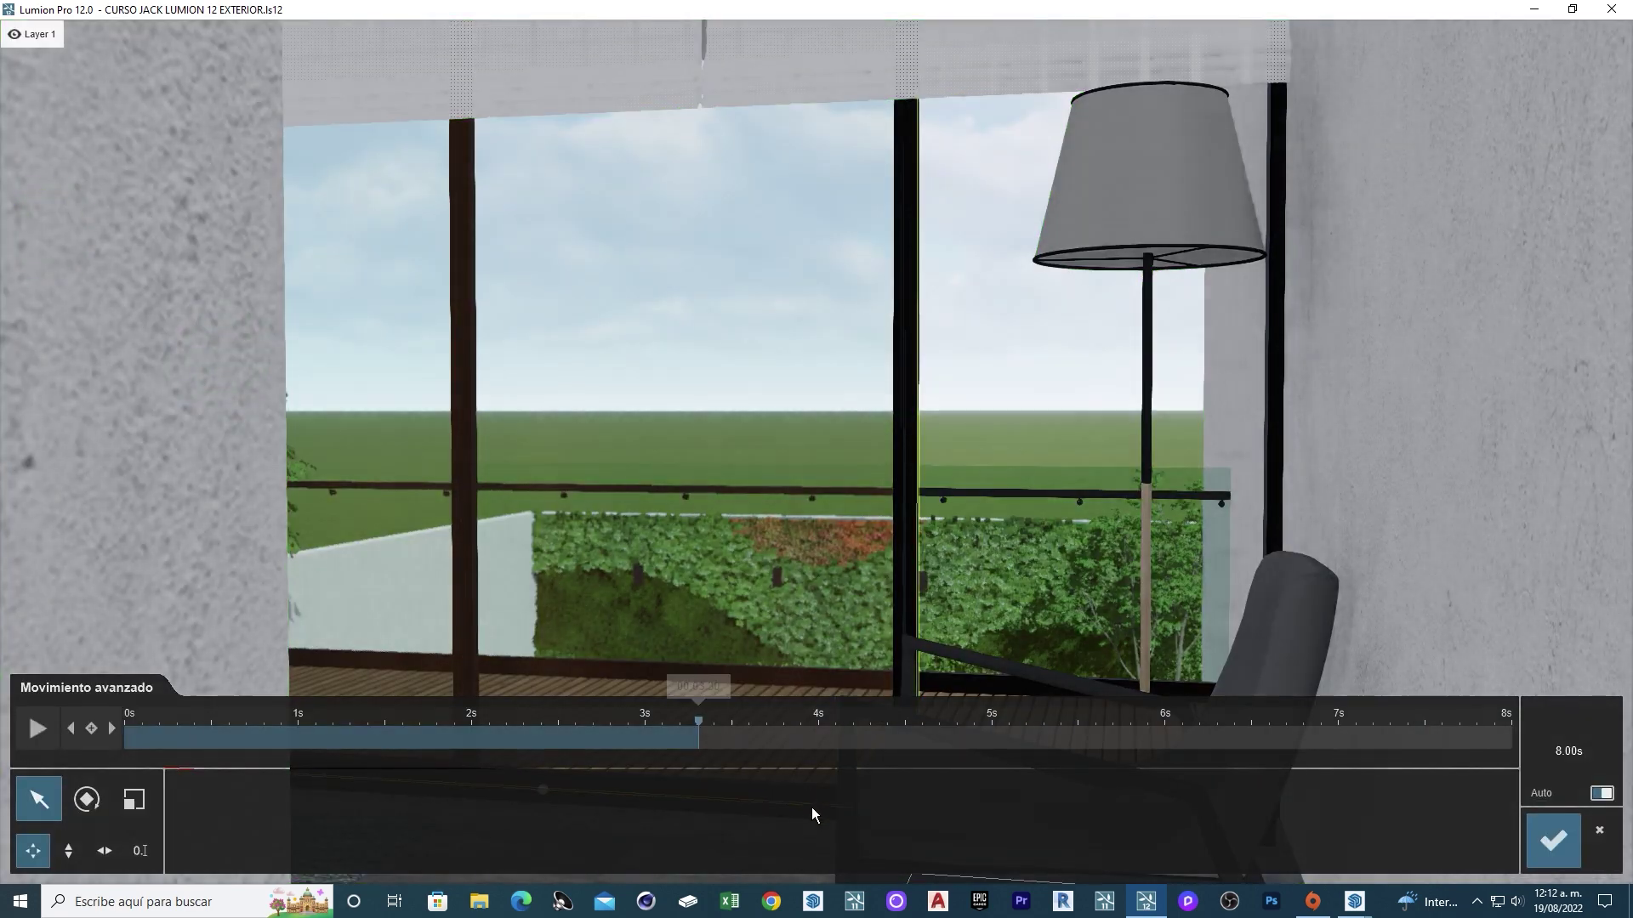
left_click_drag(697, 726, 124, 726)
left_click(111, 728)
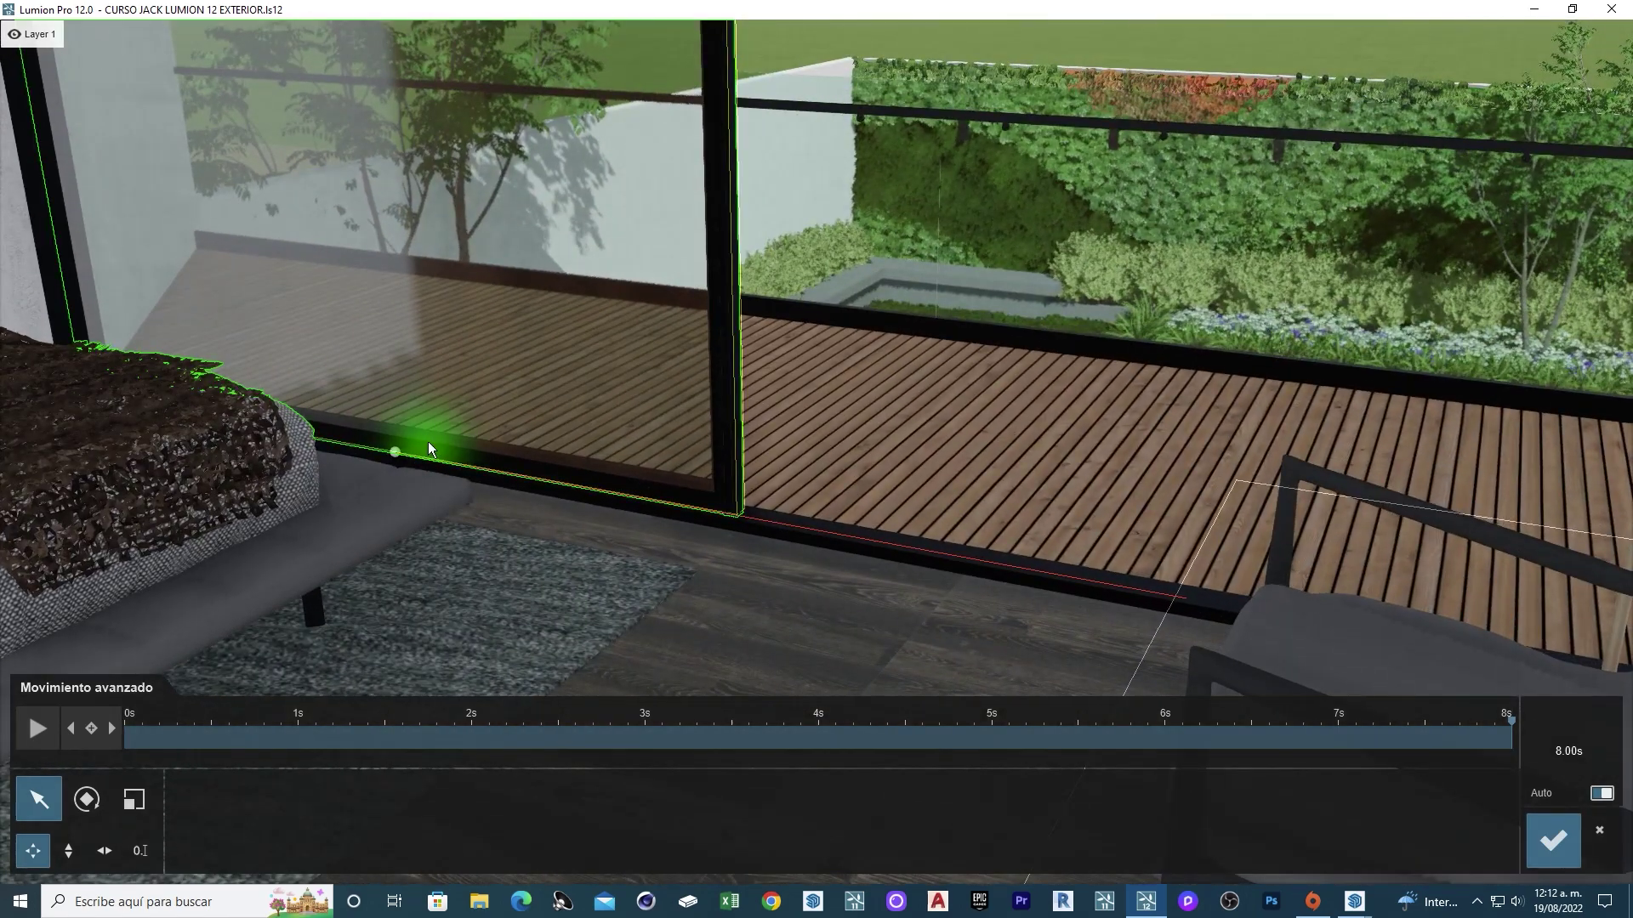
left_click(428, 446)
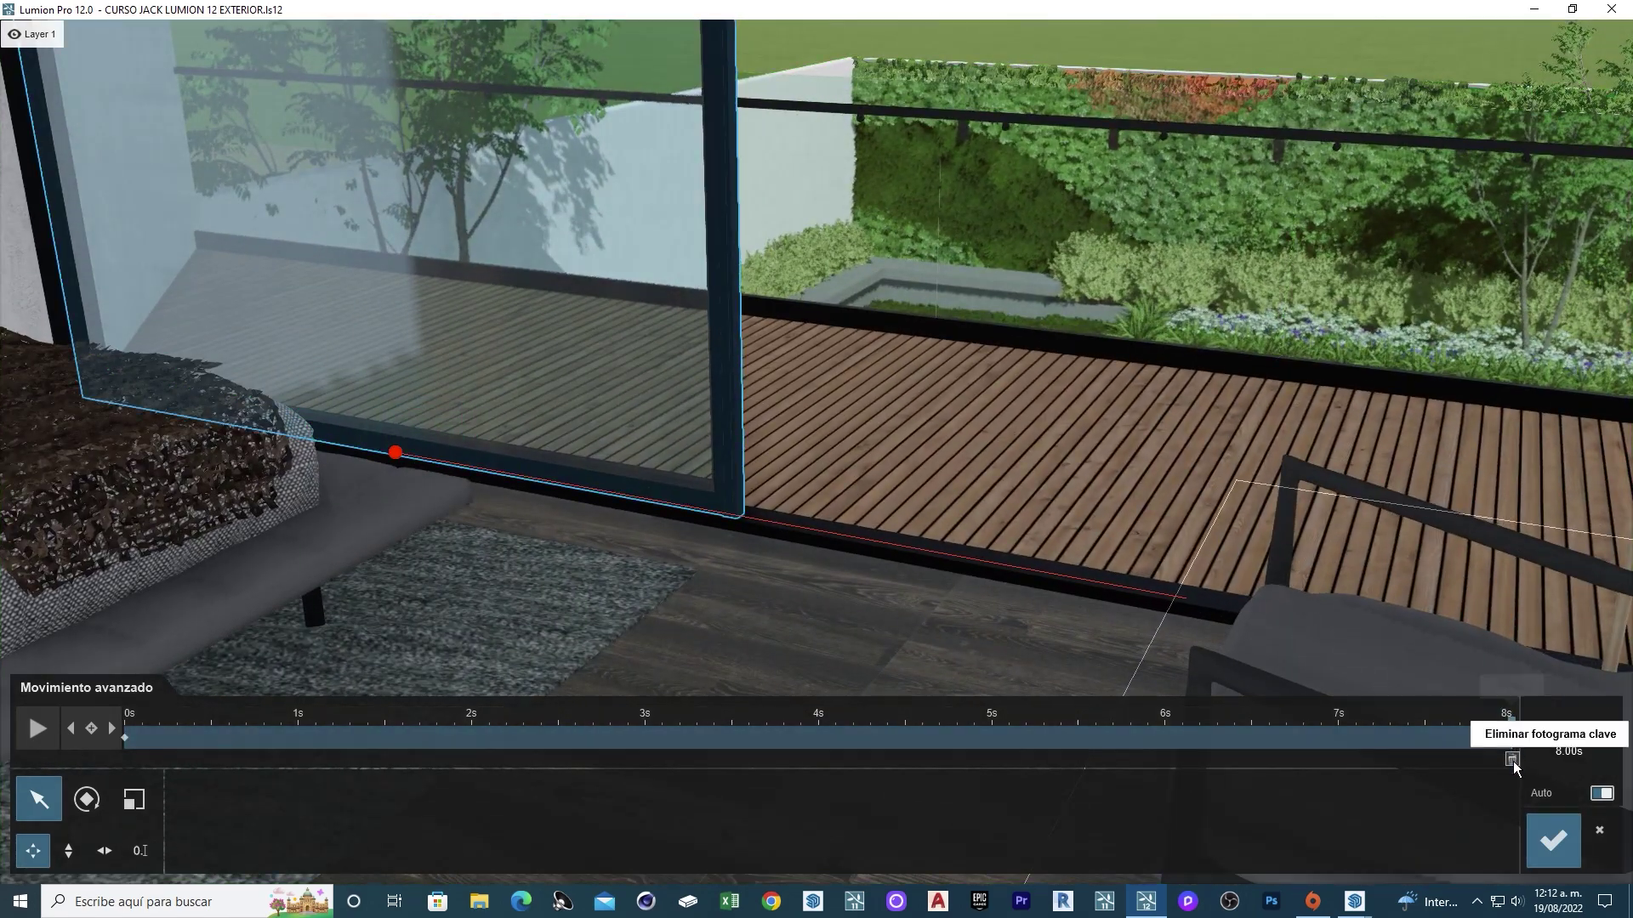
left_click(1512, 759)
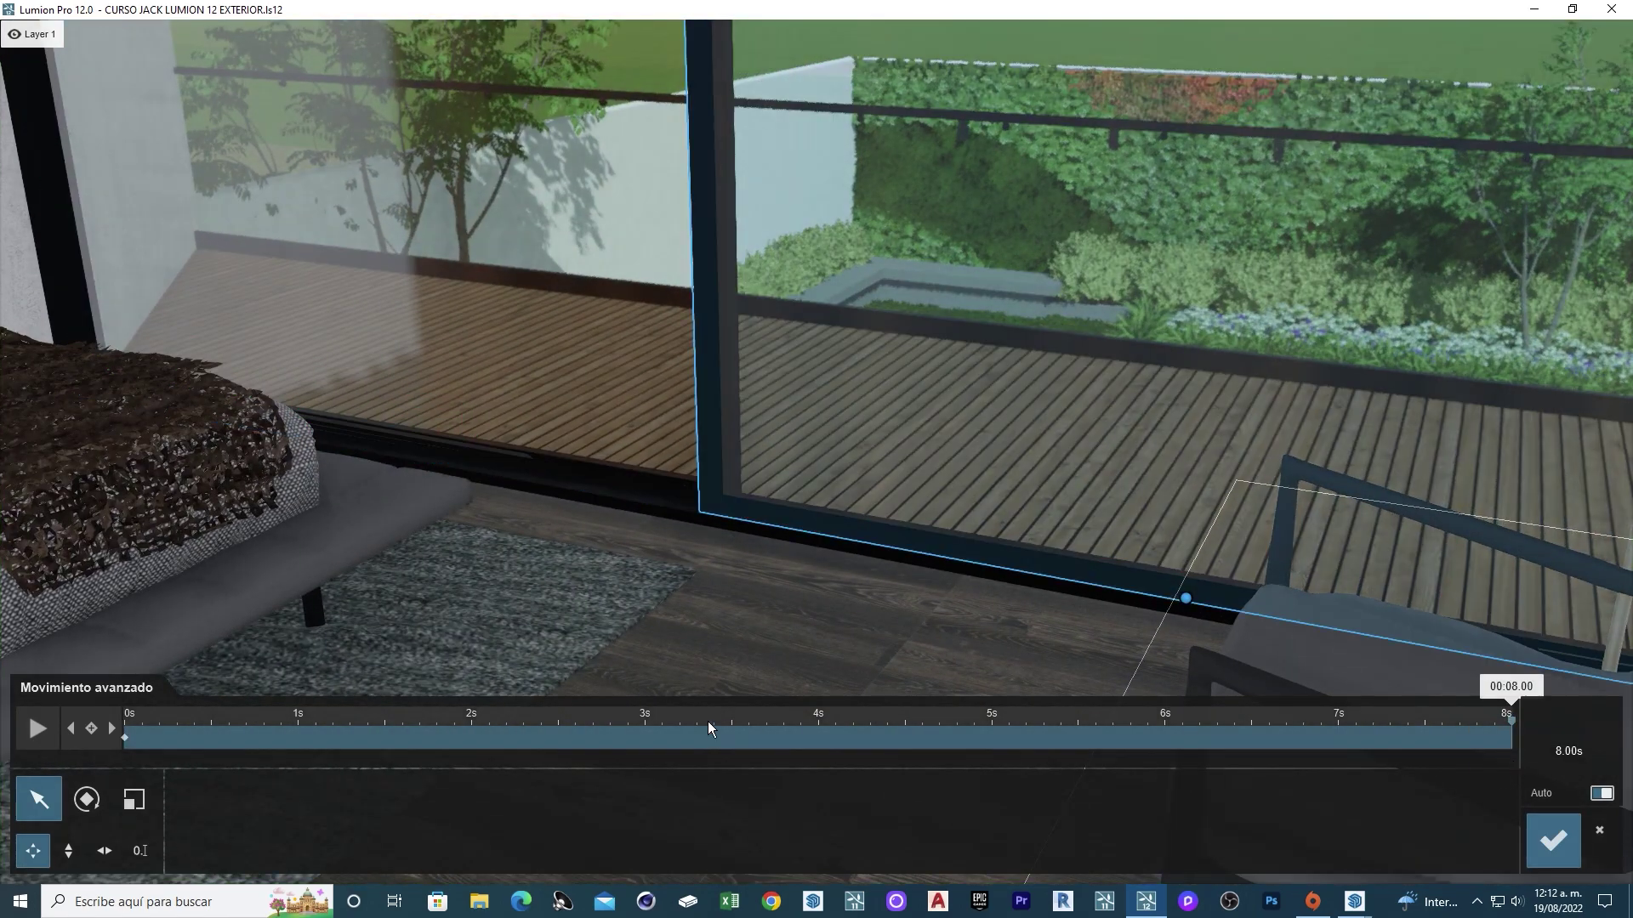
Slide the glass door 2.31 m left at the 5-second mark and confirm.
left_click(732, 723)
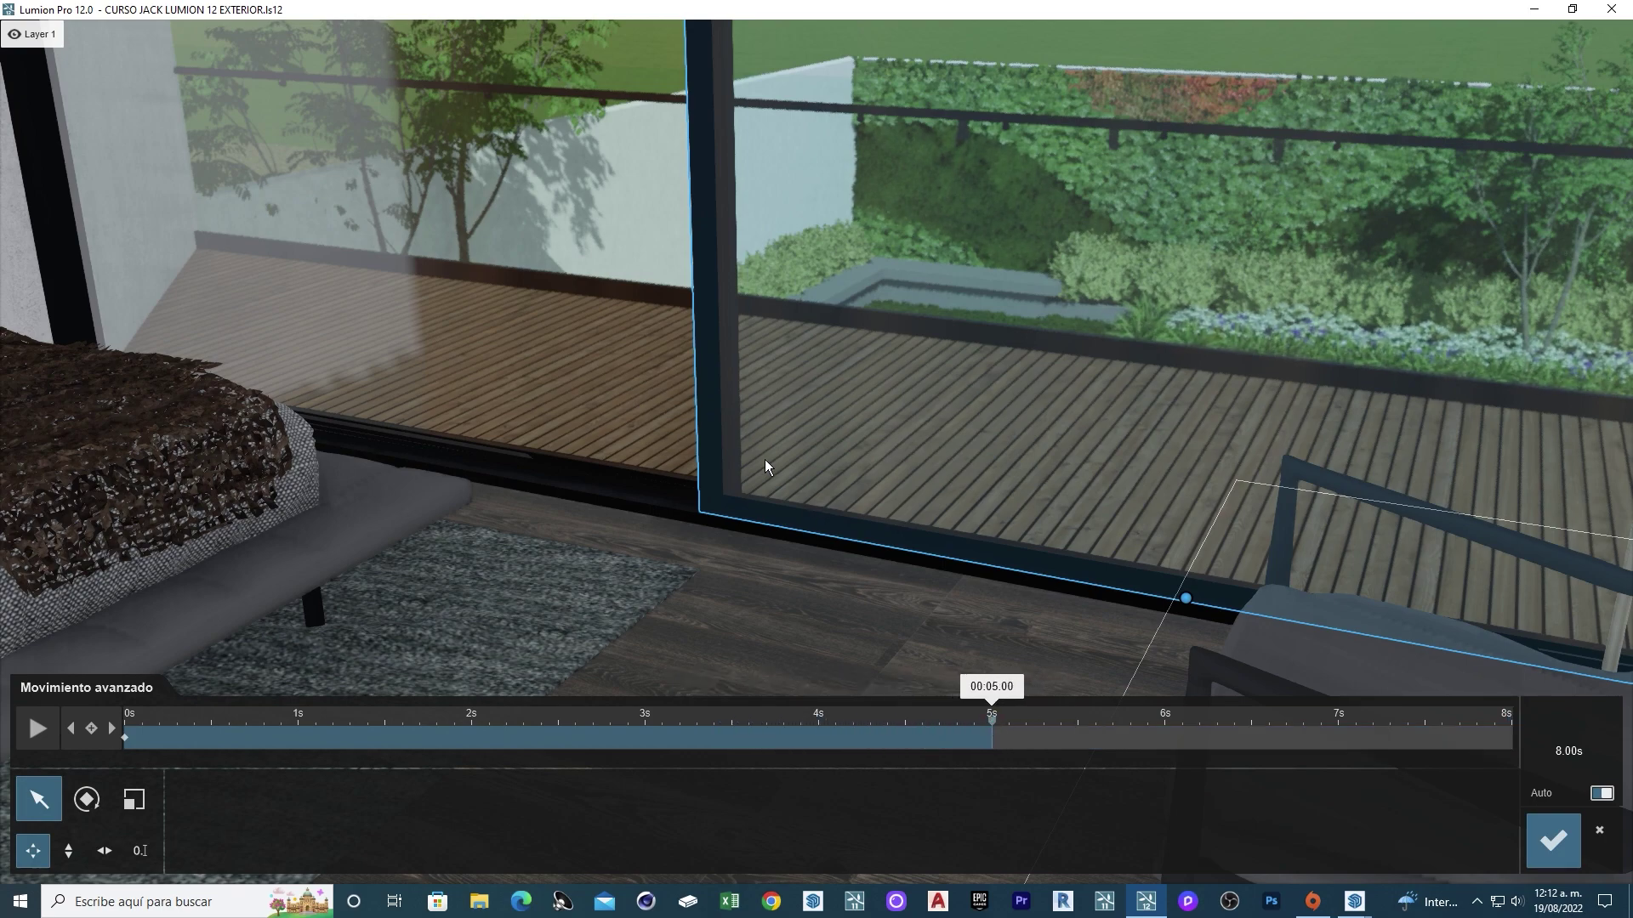
mouse_move(765, 463)
right_mouse_down()
mouse_move(781, 126)
mouse_move(1310, 380)
right_mouse_up()
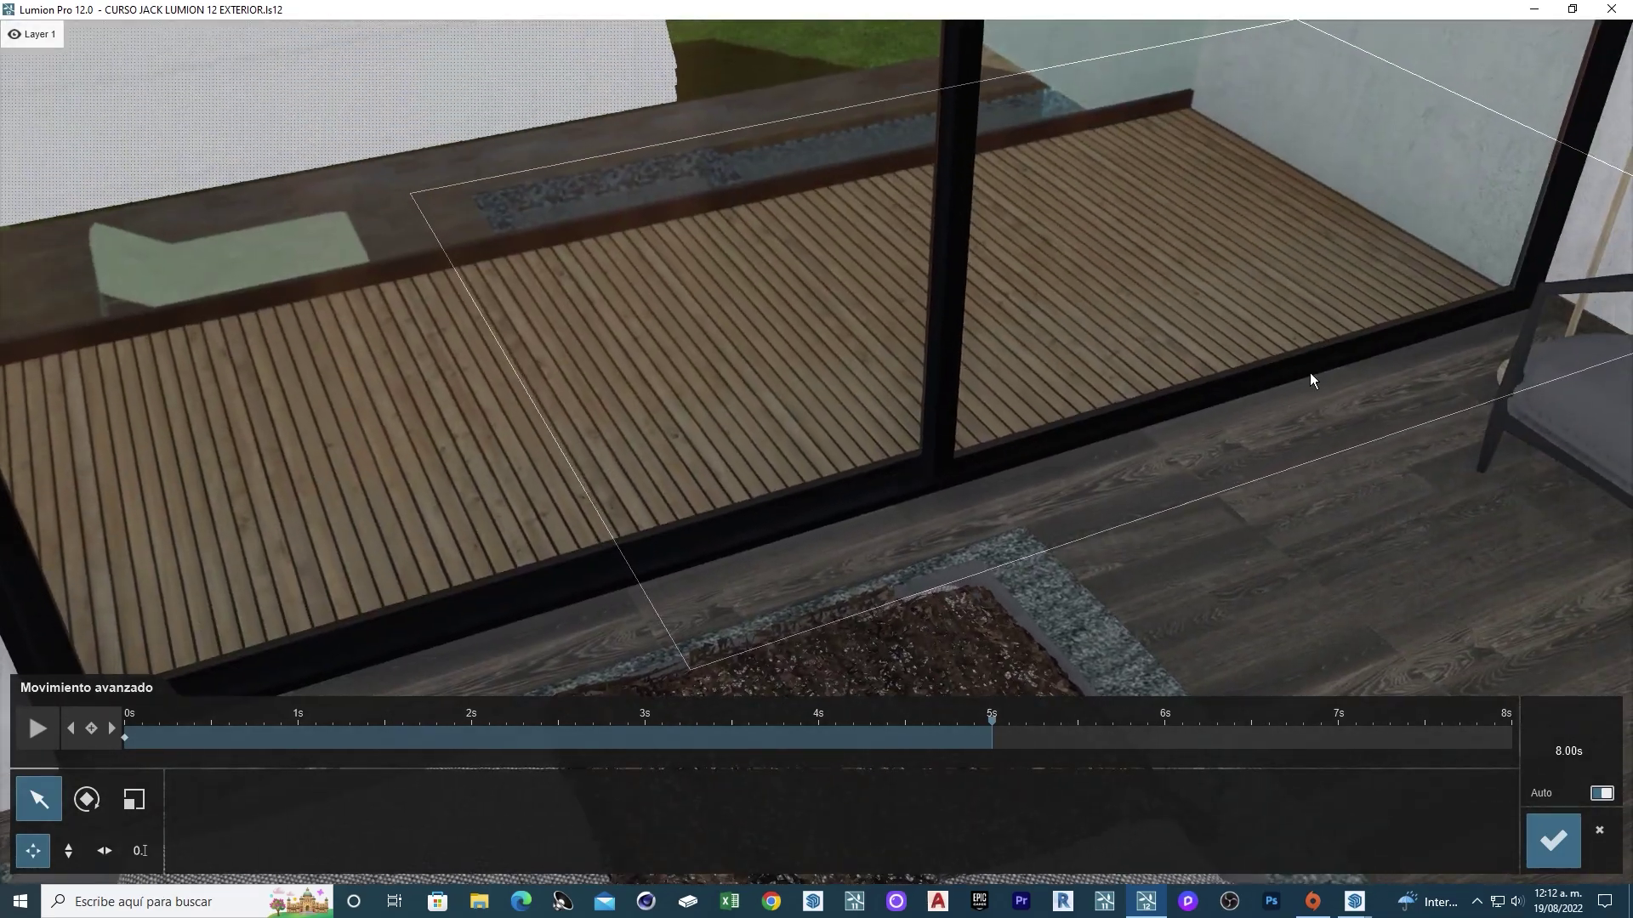
left_click(1286, 380)
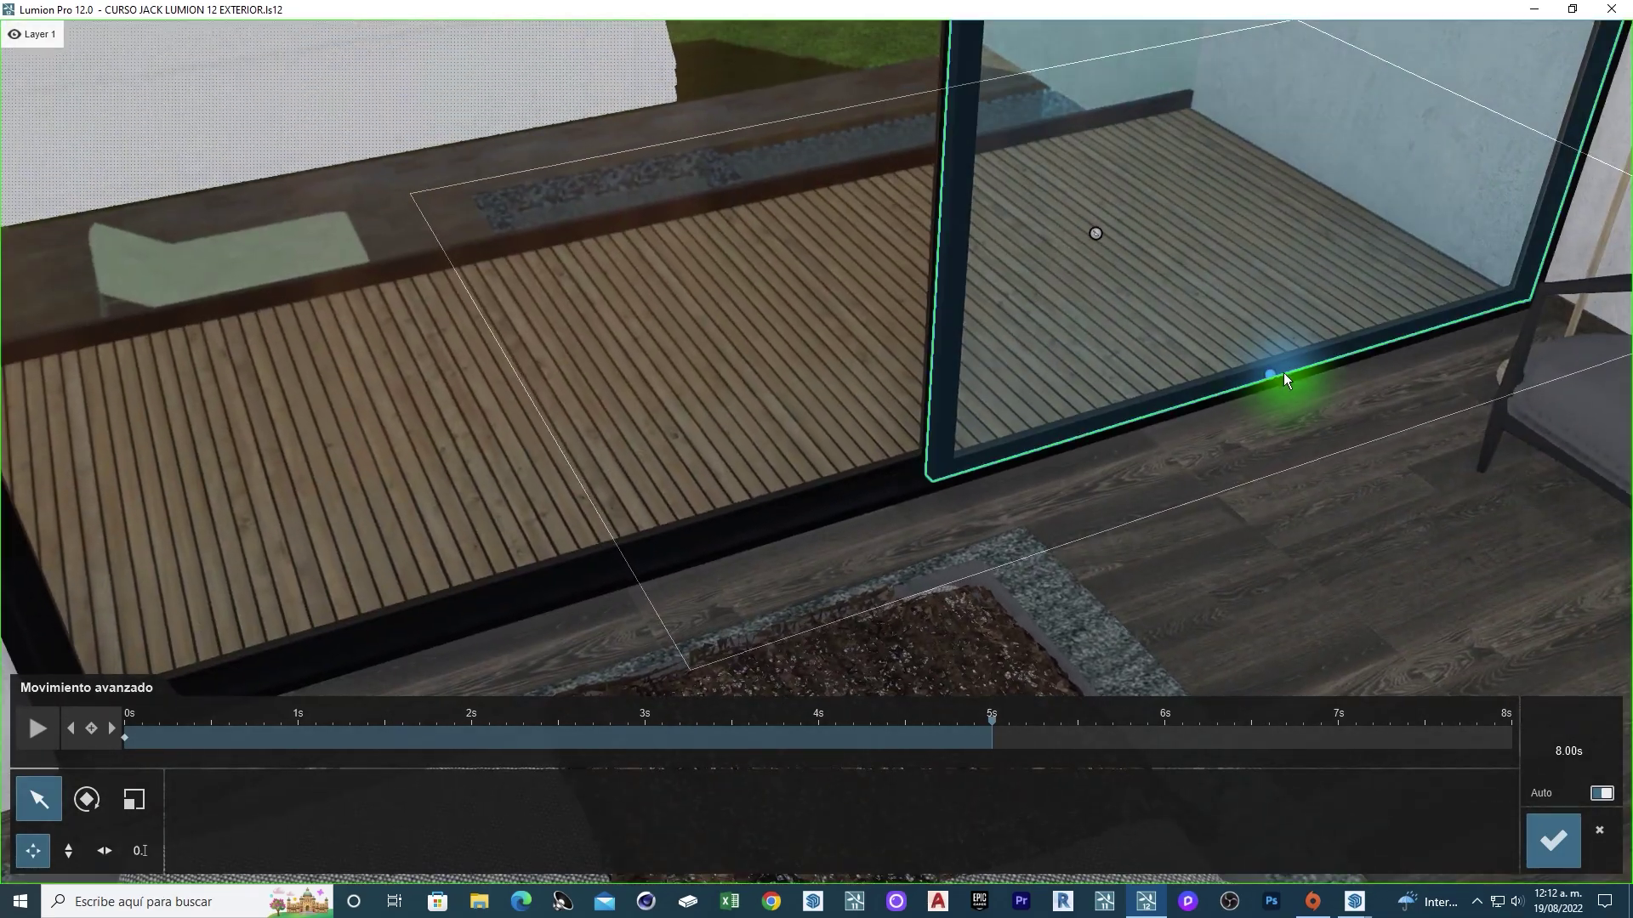
left_click_drag(1184, 416, 593, 587)
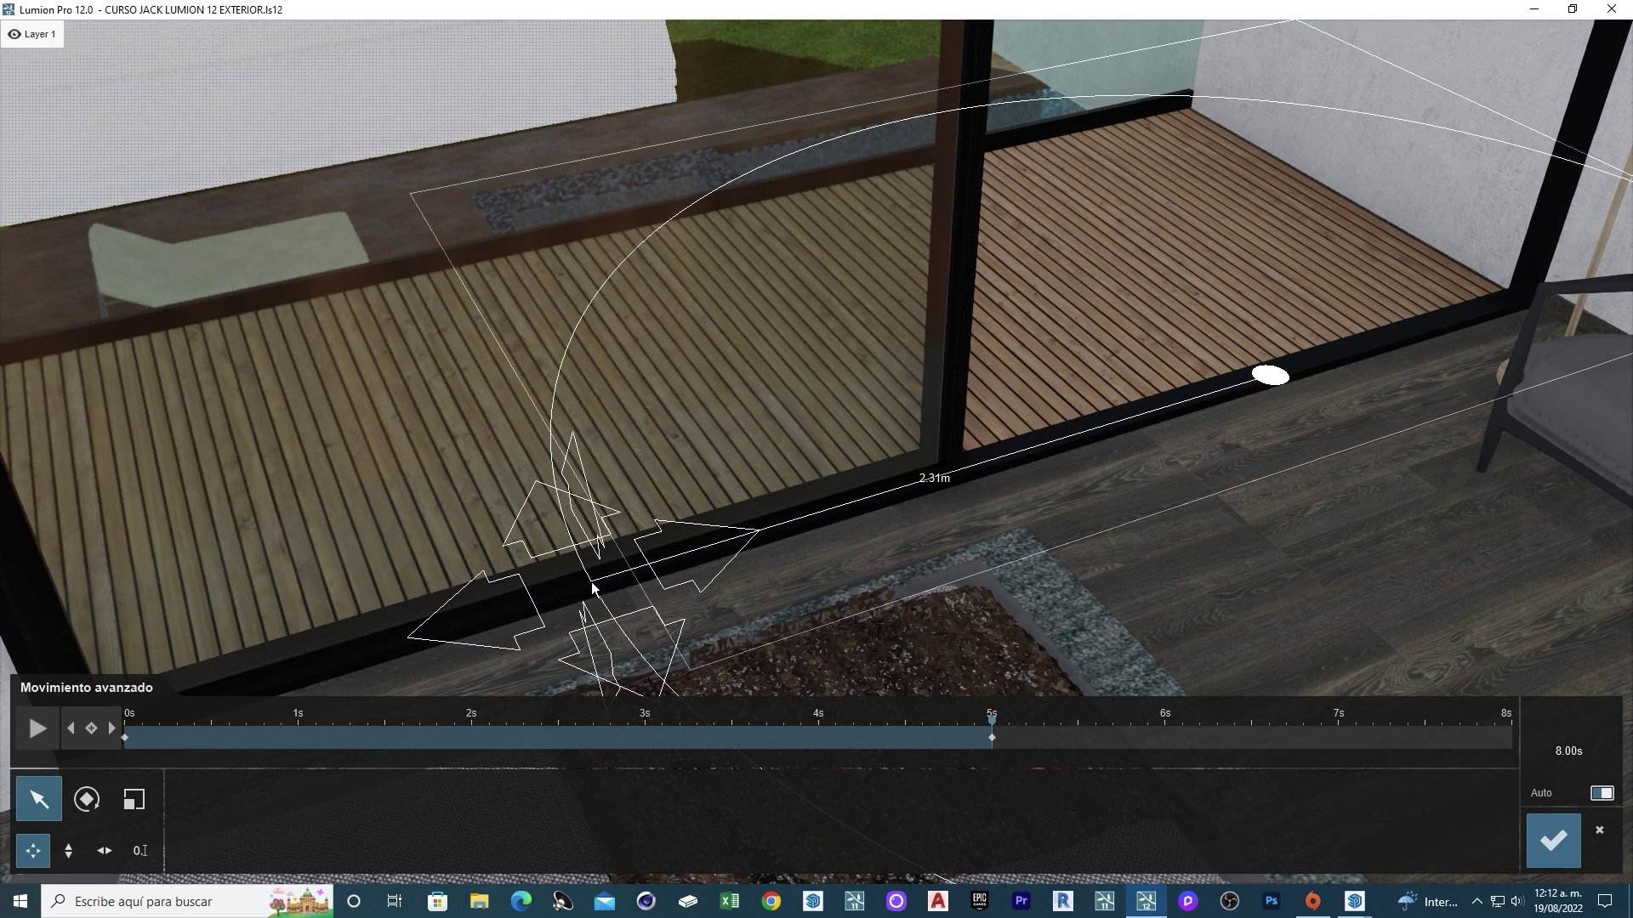
left_click(1552, 842)
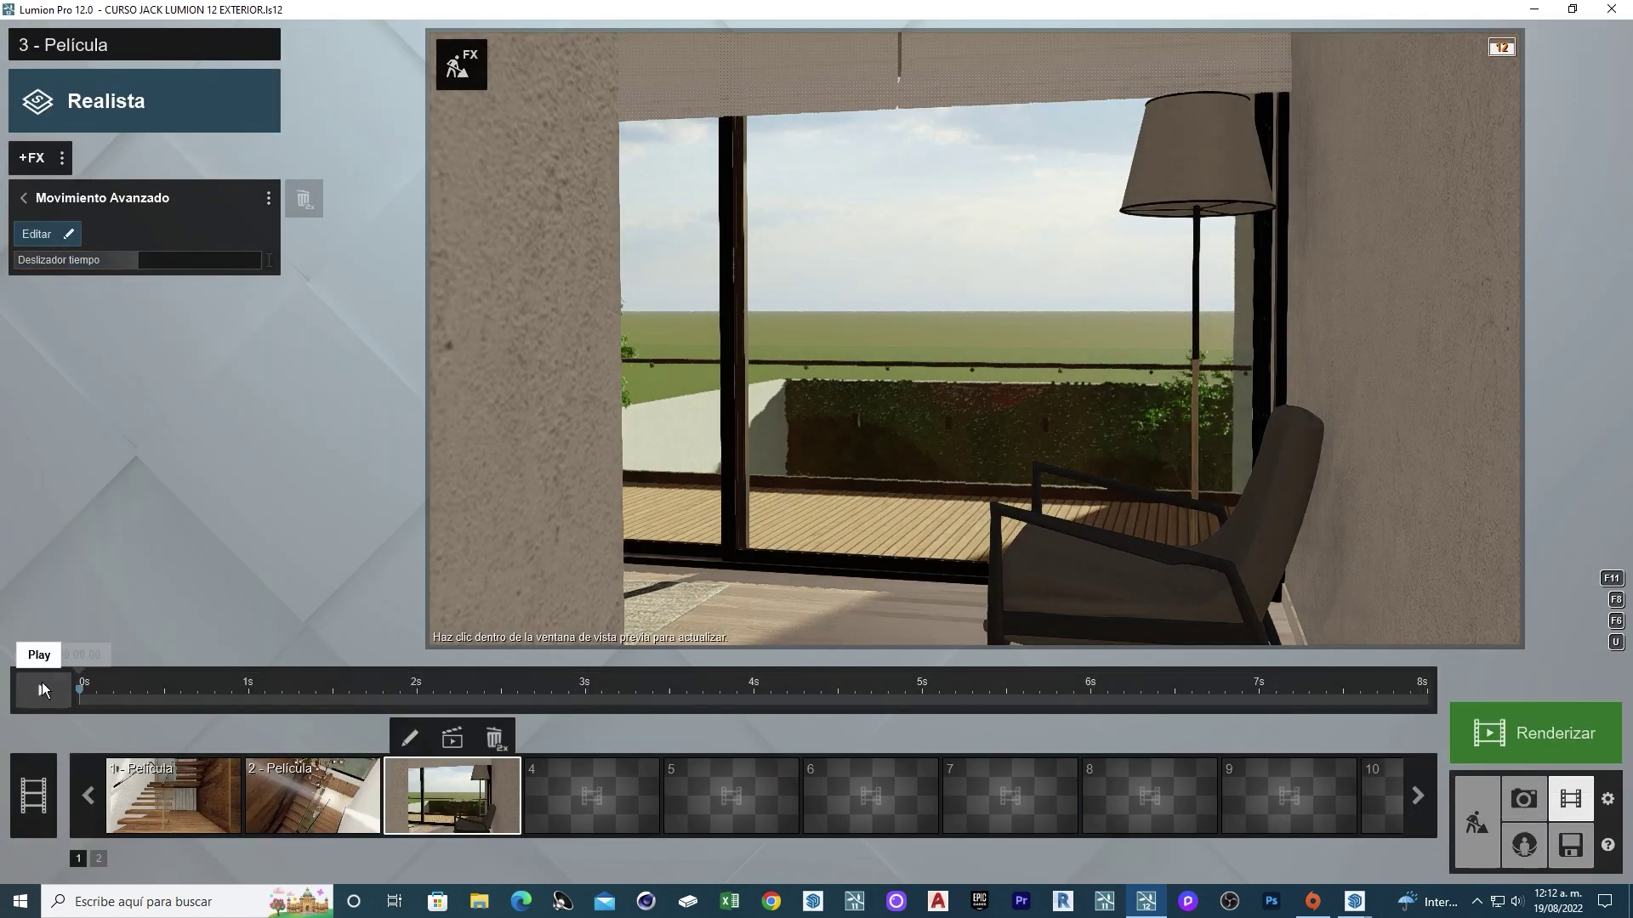
left_click(47, 685)
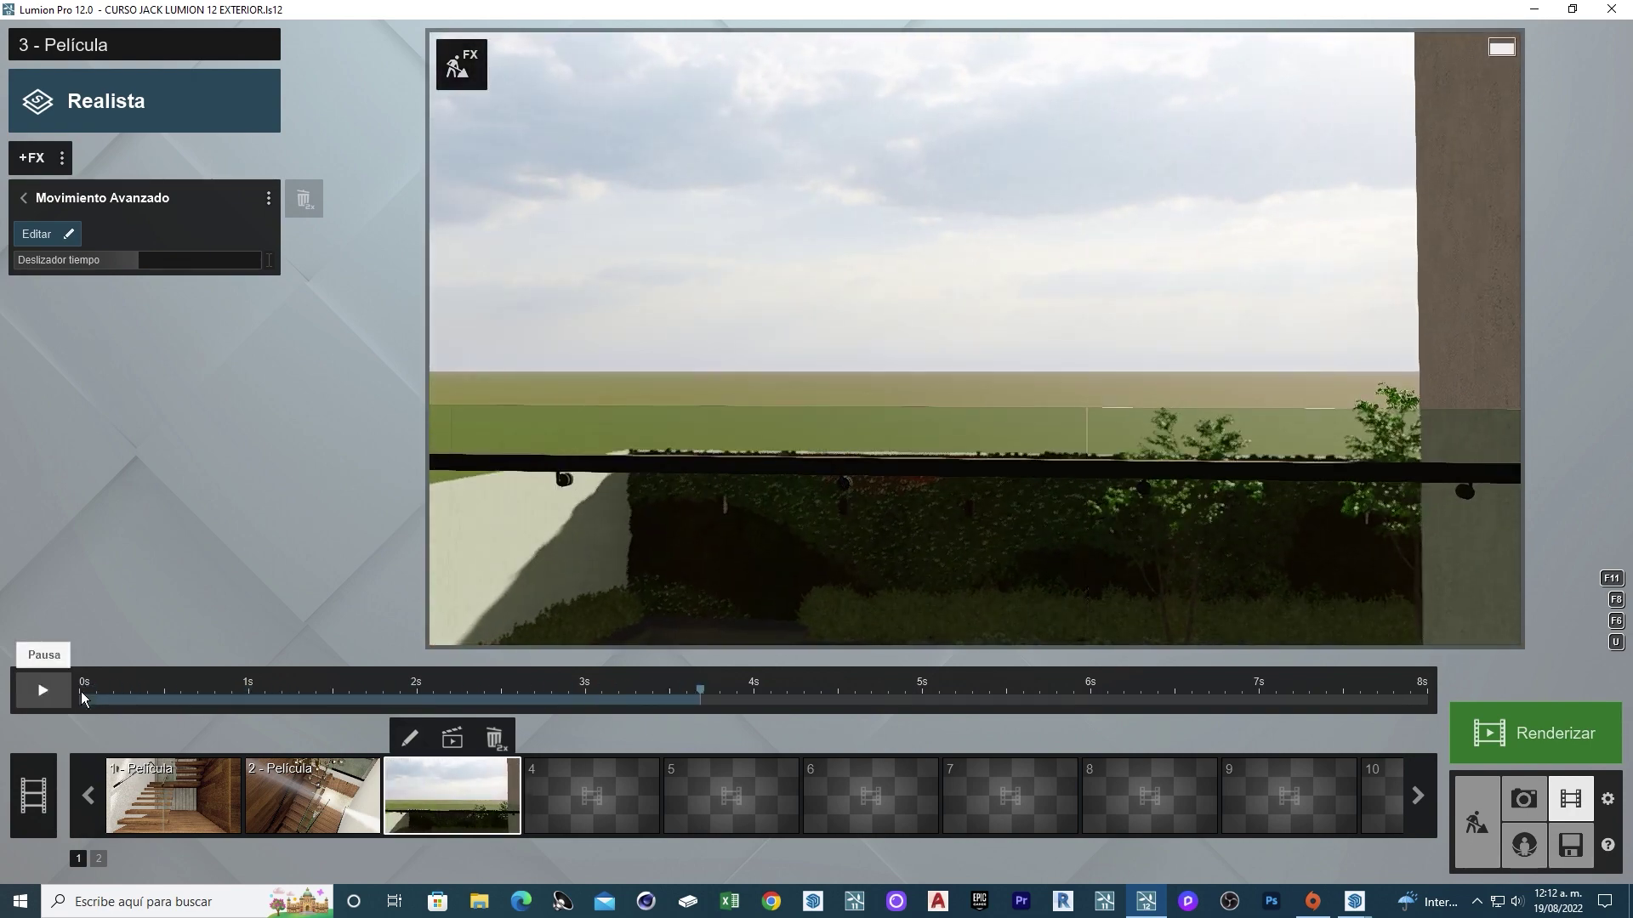
left_click(47, 684)
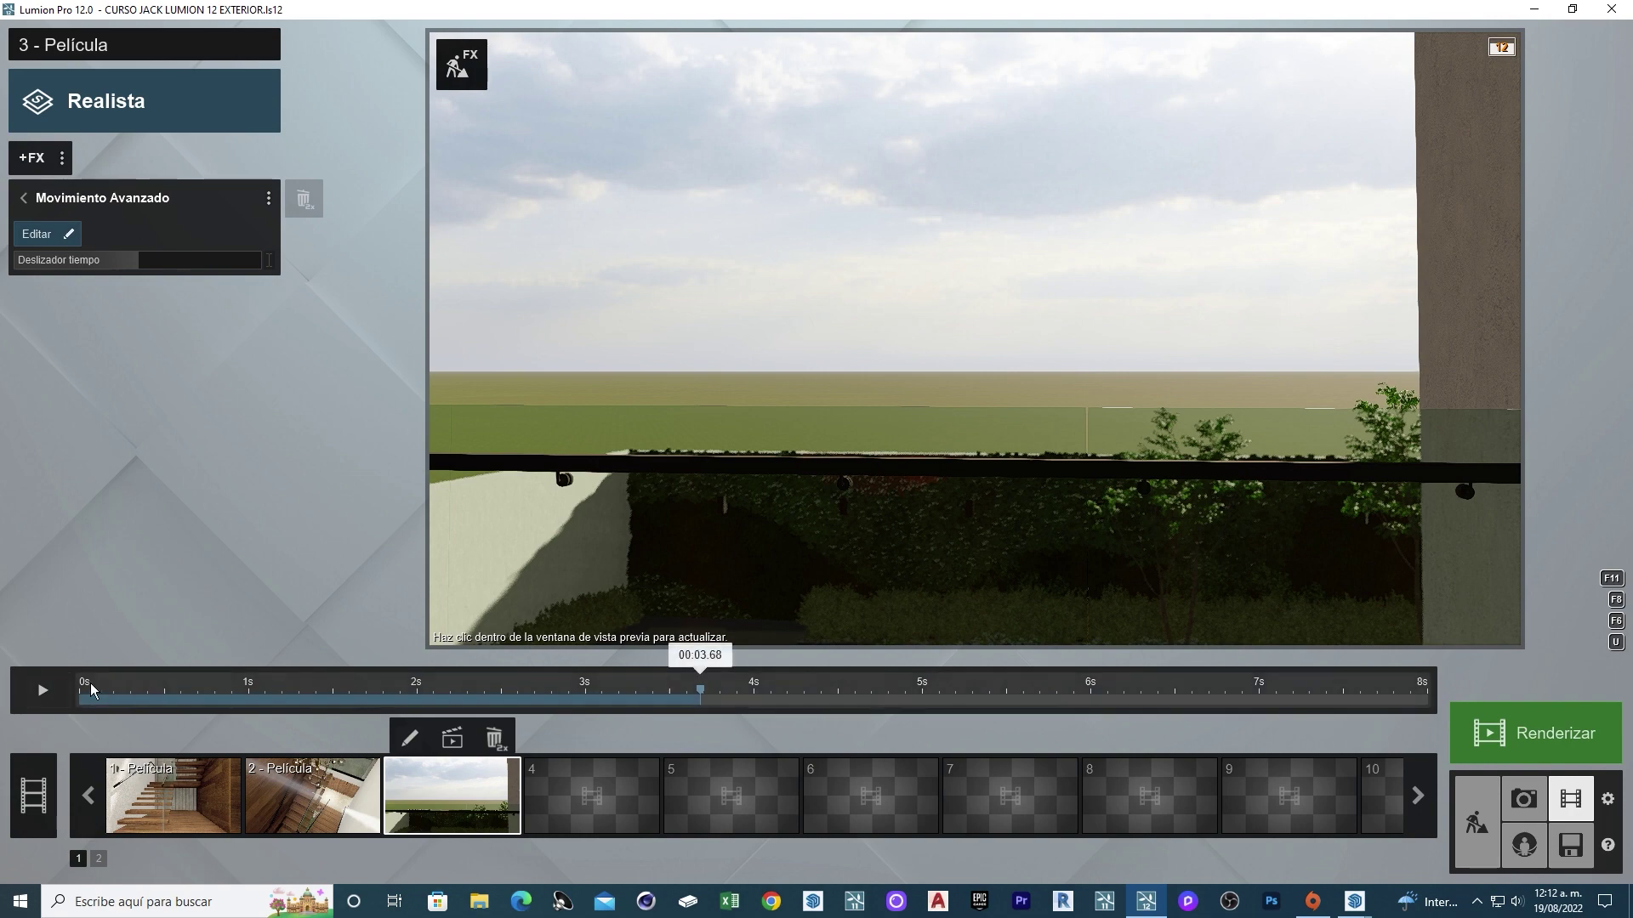
left_click_drag(90, 685, 3, 693)
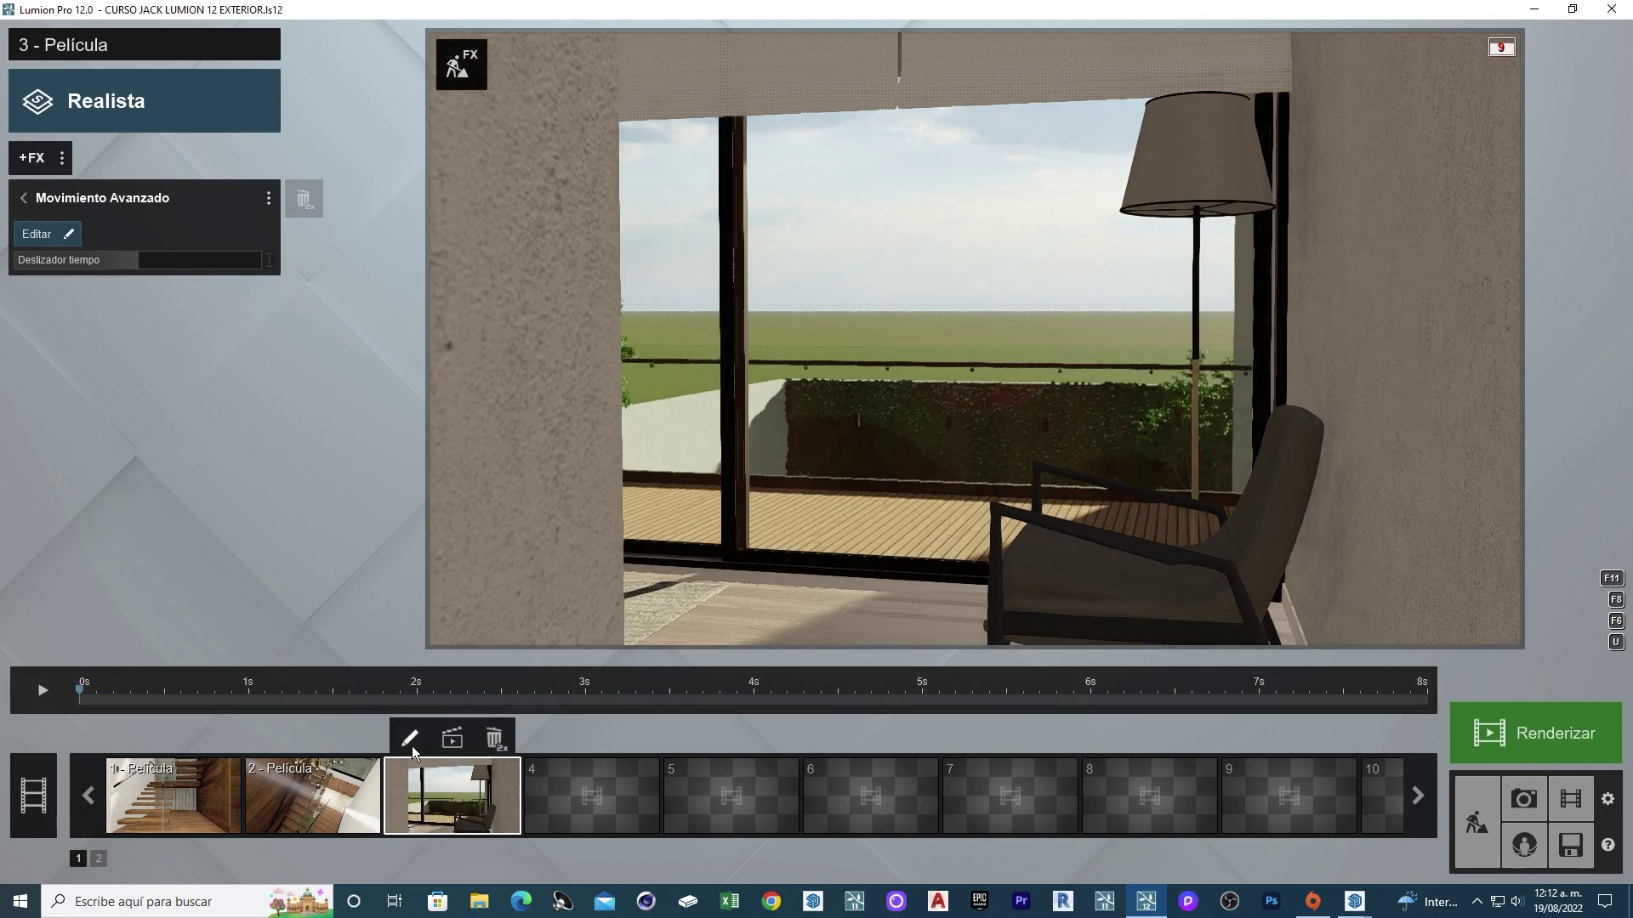
Pull back and update clip 3's second camera keyframe, confirm, then play the clip.
left_click(411, 747)
left_click(420, 821)
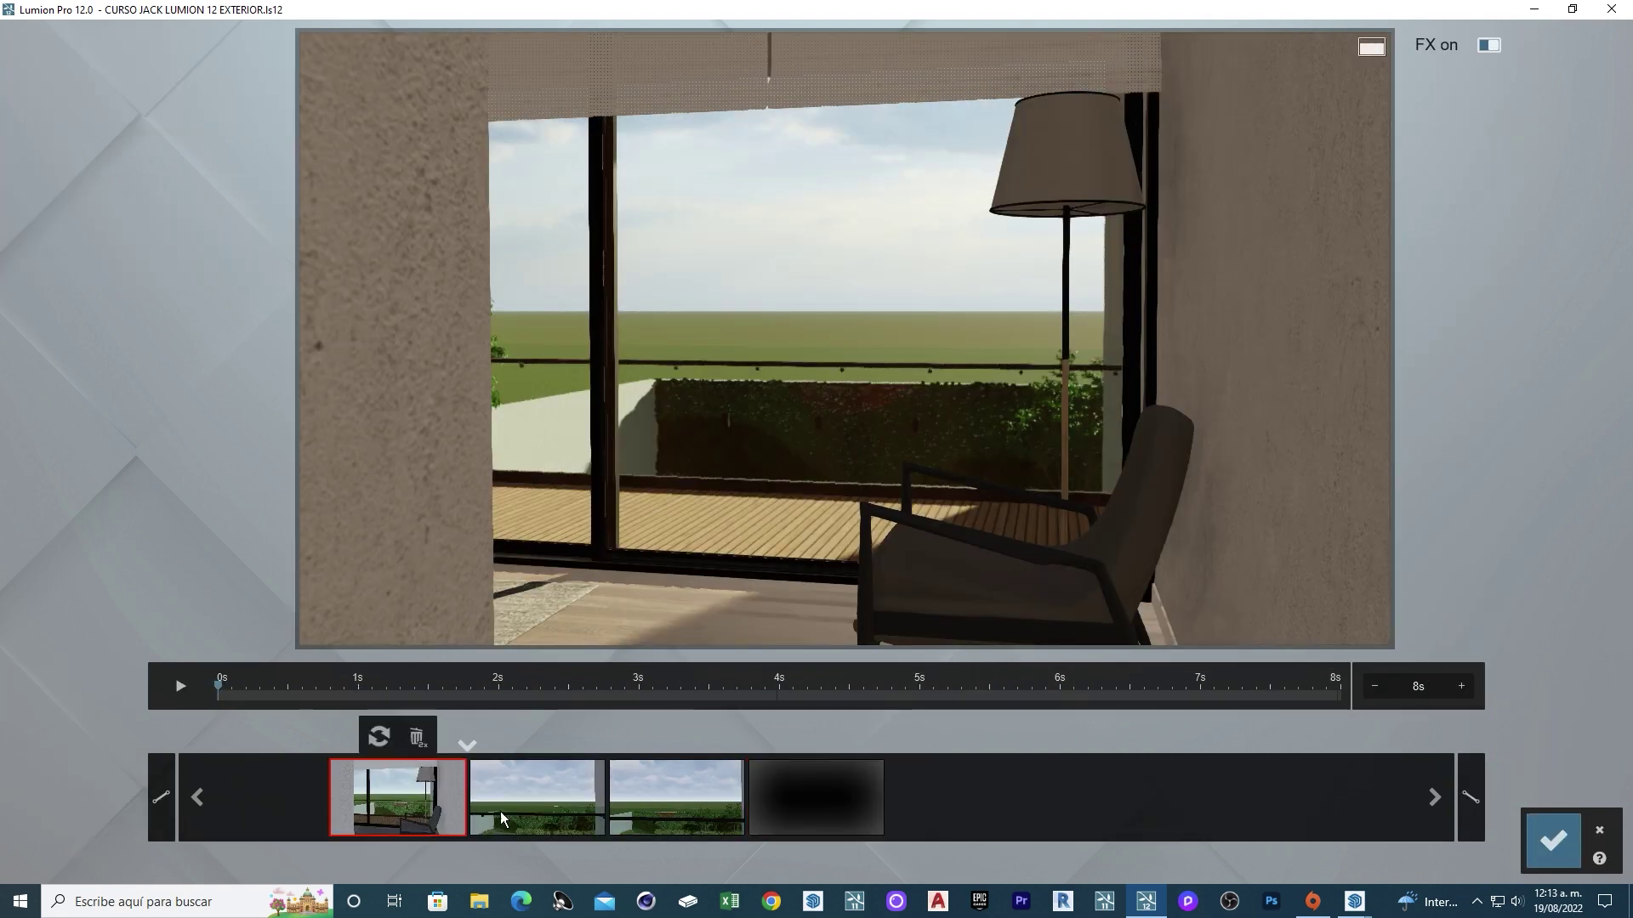
left_click(516, 807)
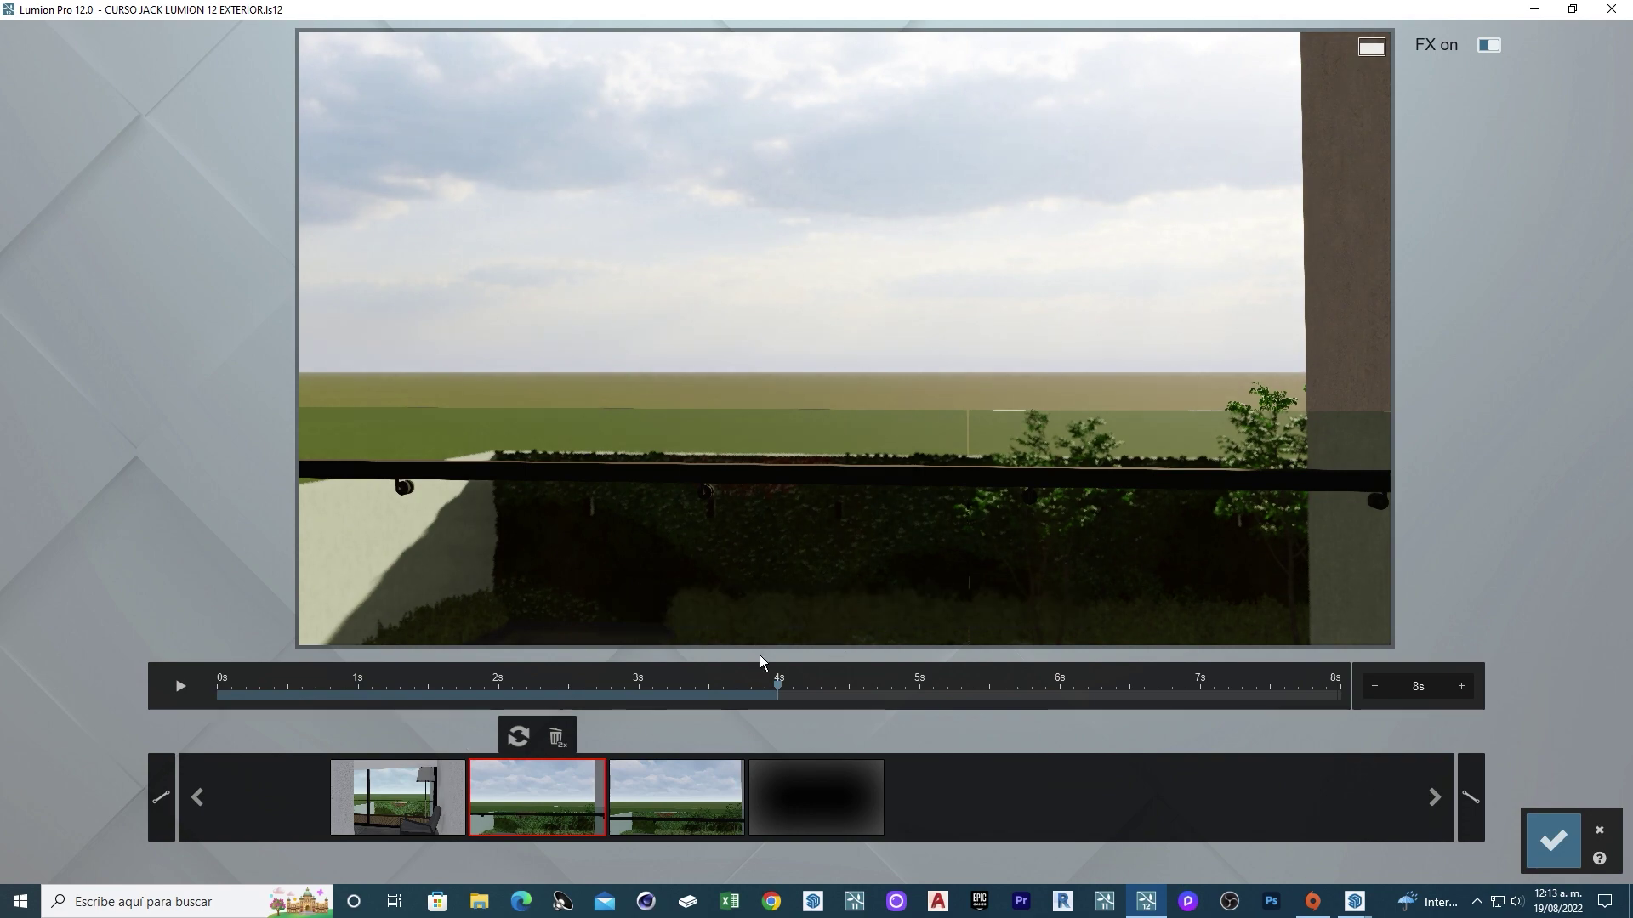
key("s")
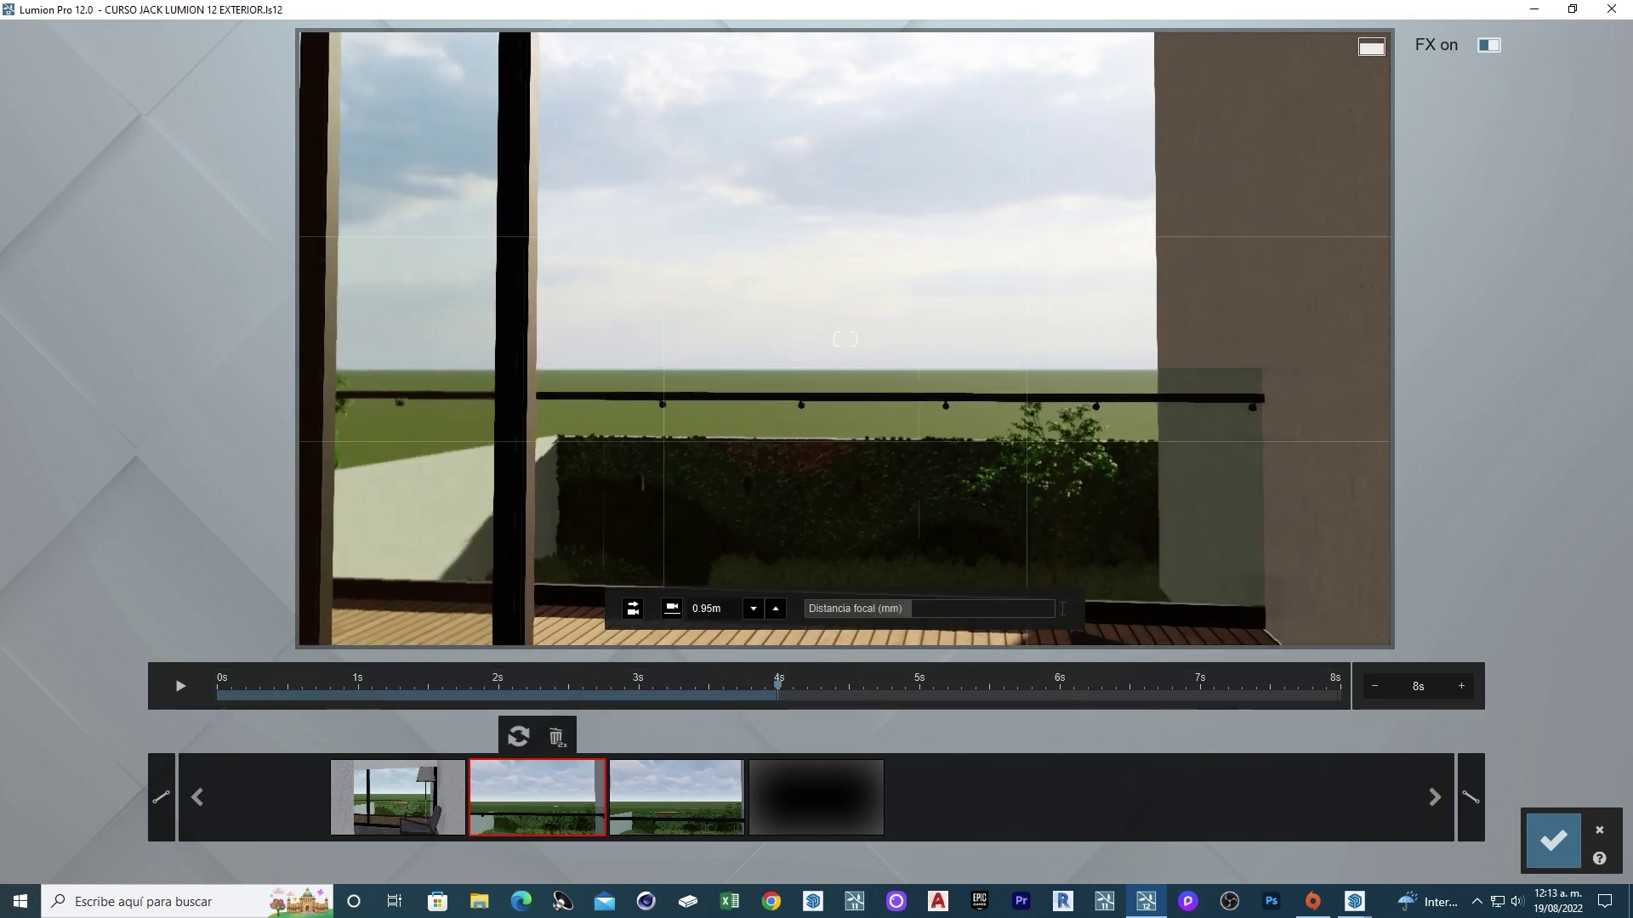
key("s")
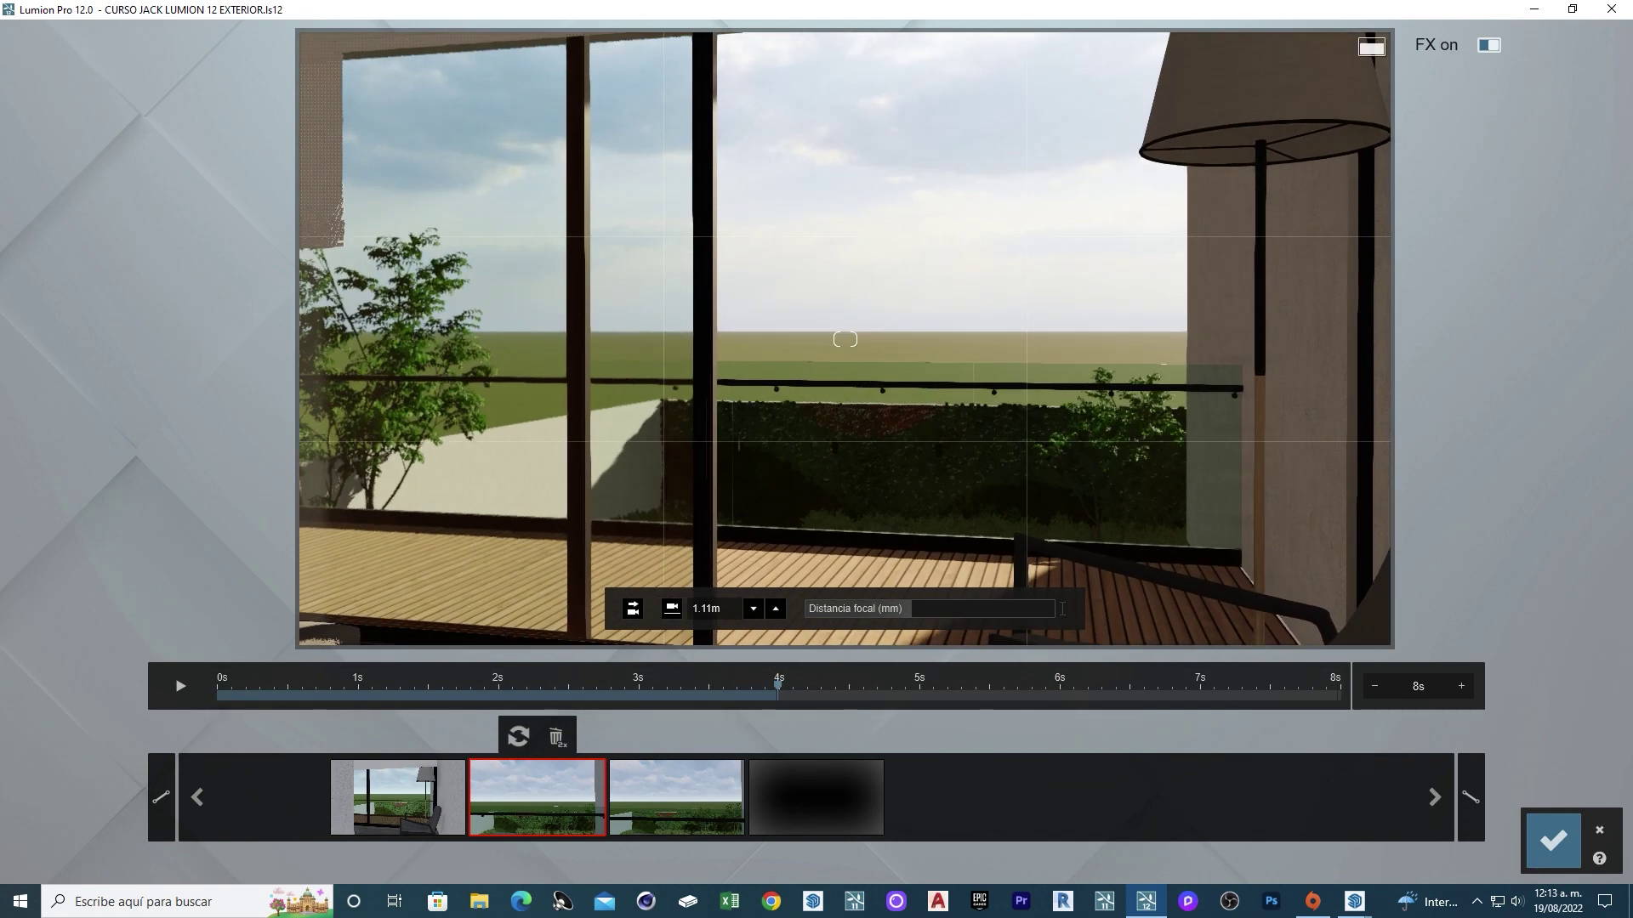
key("s")
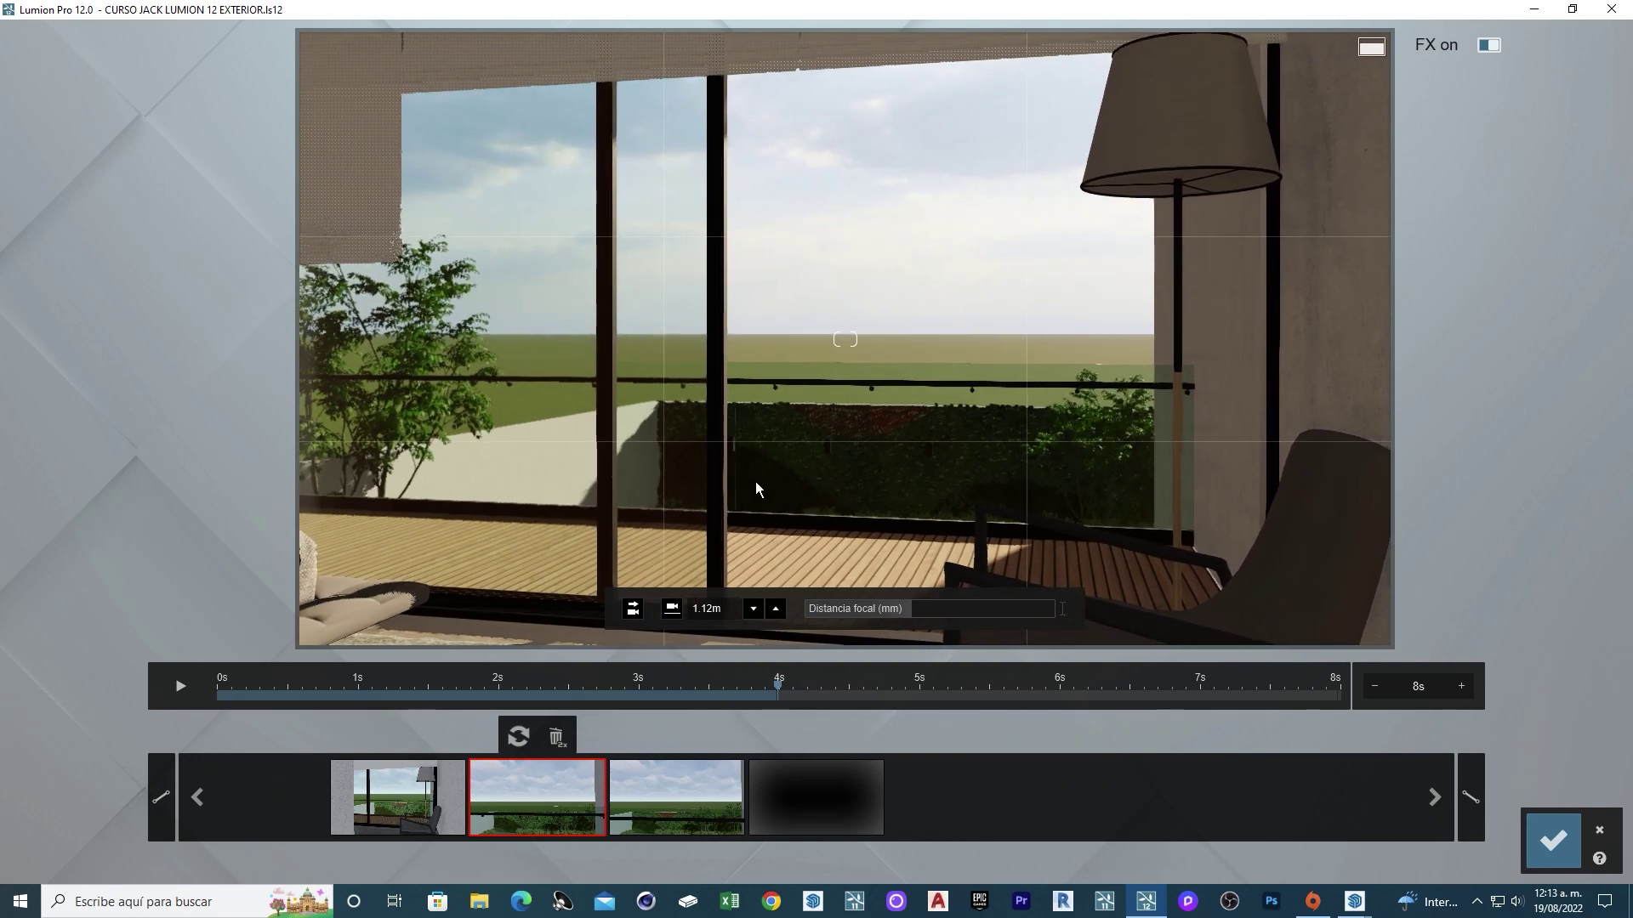
left_click(520, 740)
left_click(688, 787)
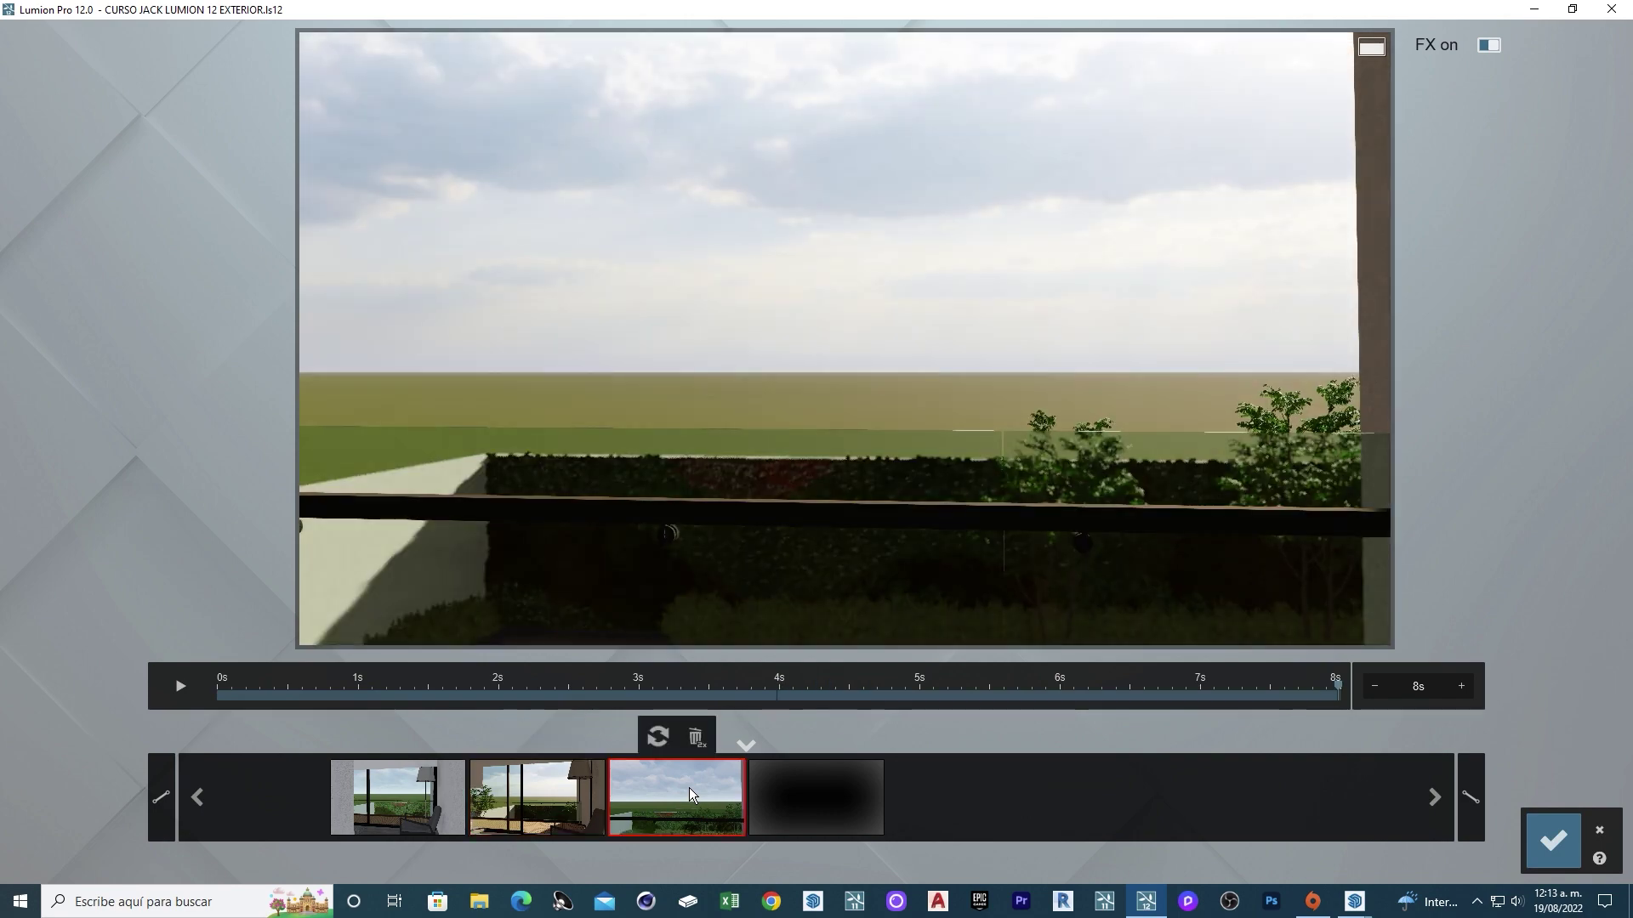
left_click(1543, 840)
left_click(35, 695)
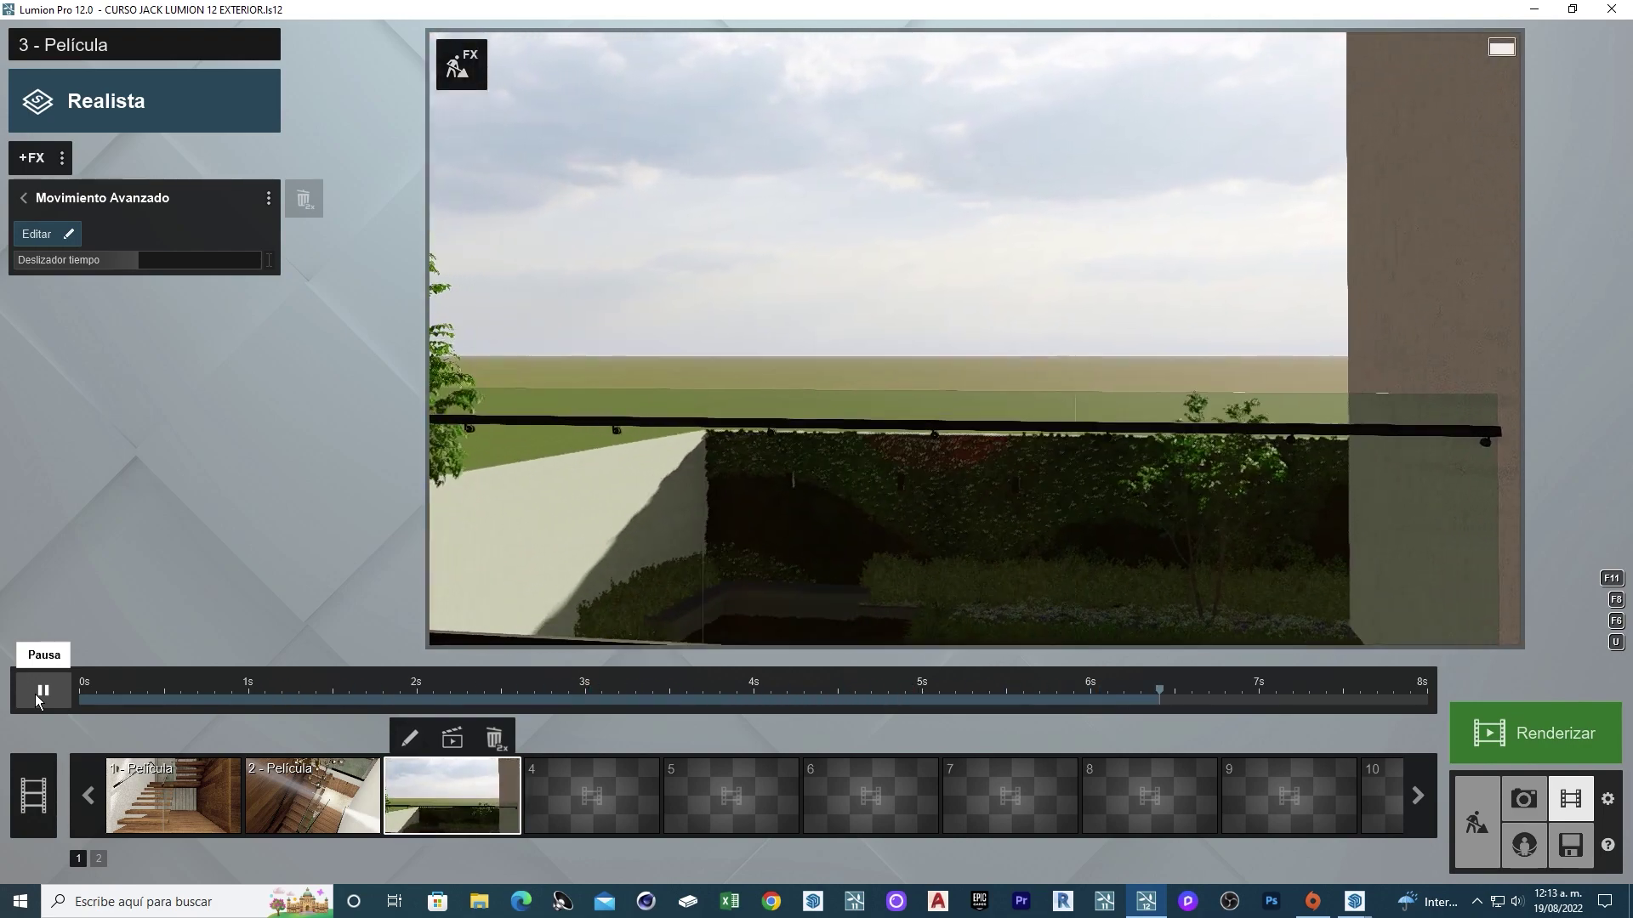
Stop the preview, reopen clip 3's keyframes unchanged, and delete its Movimiento Avanzado effect.
left_click(38, 694)
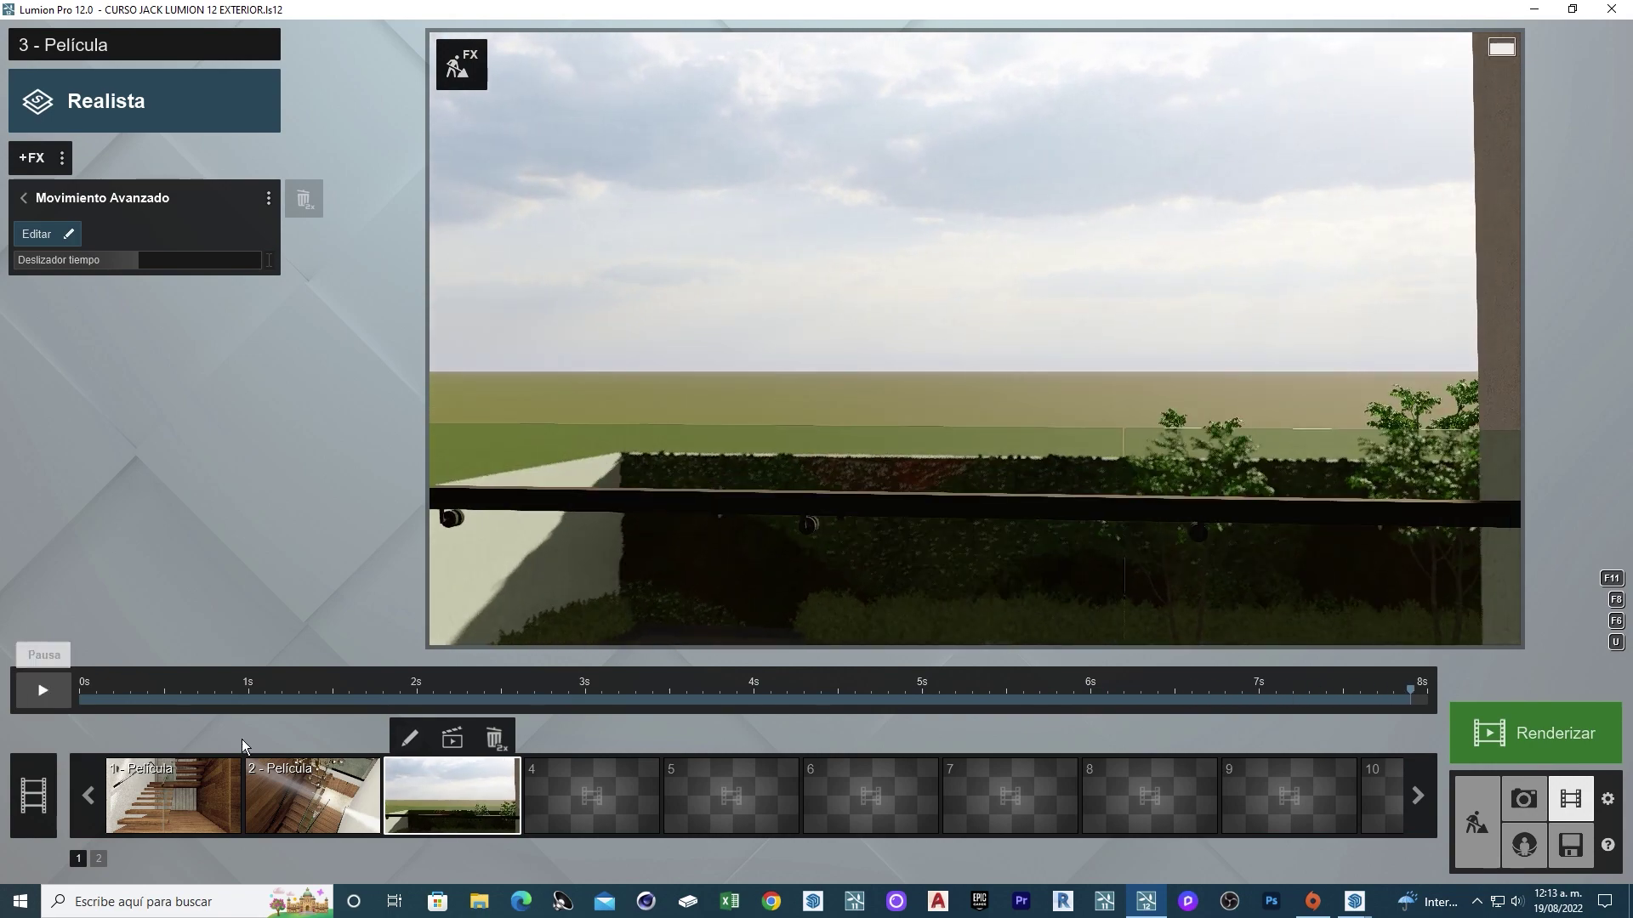
mouse_move(590, 794)
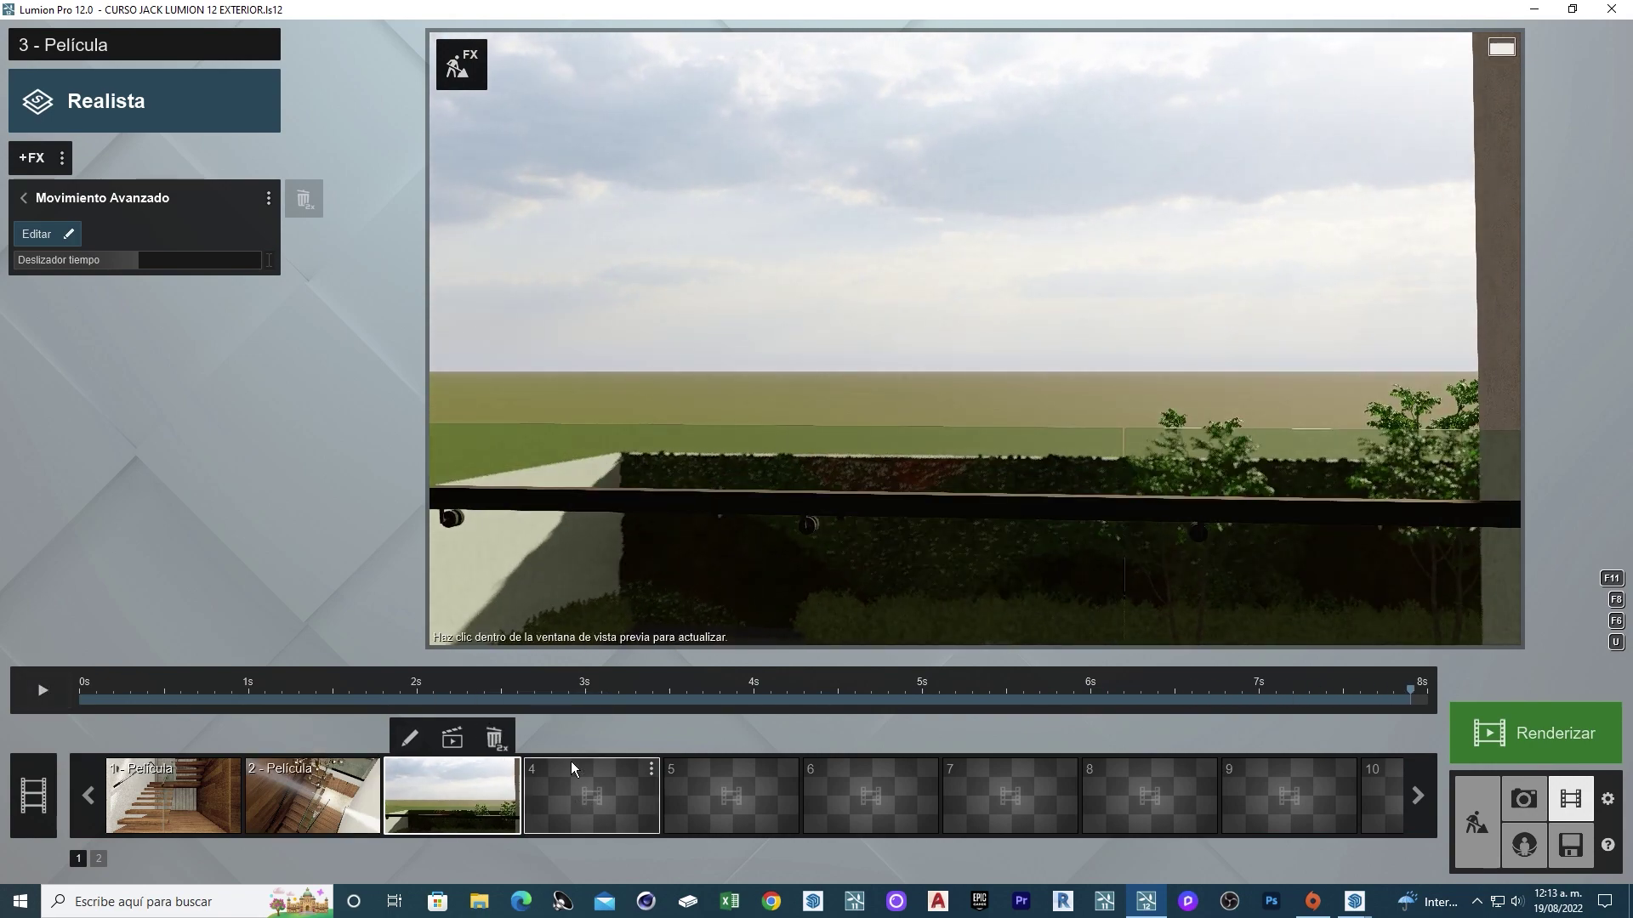
left_click(449, 807)
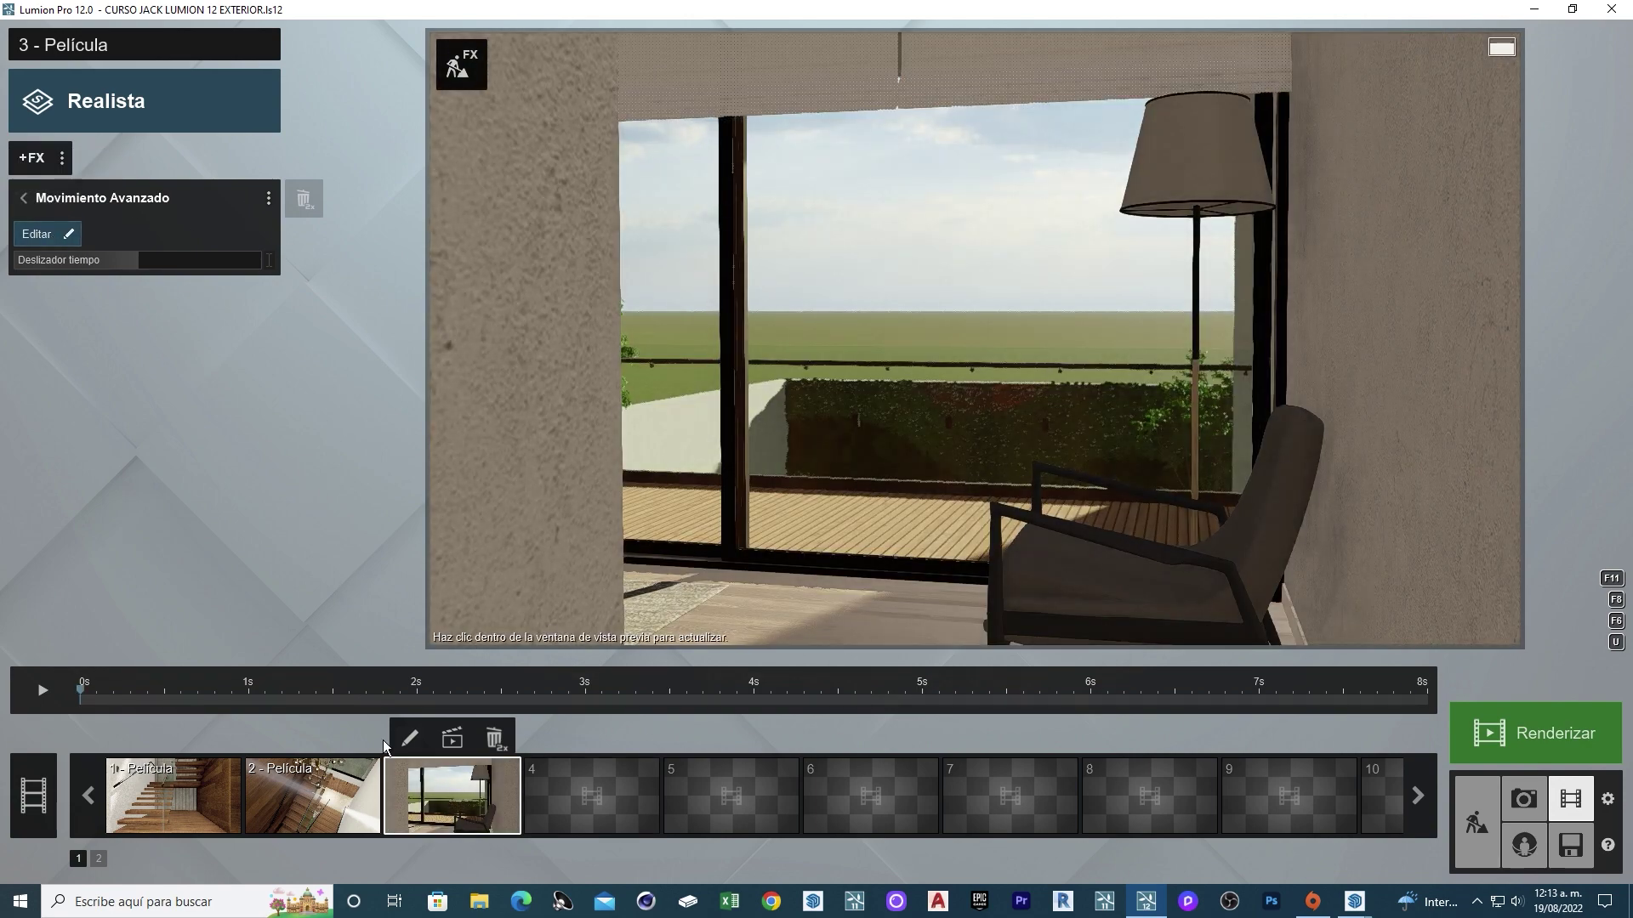
left_click(587, 791)
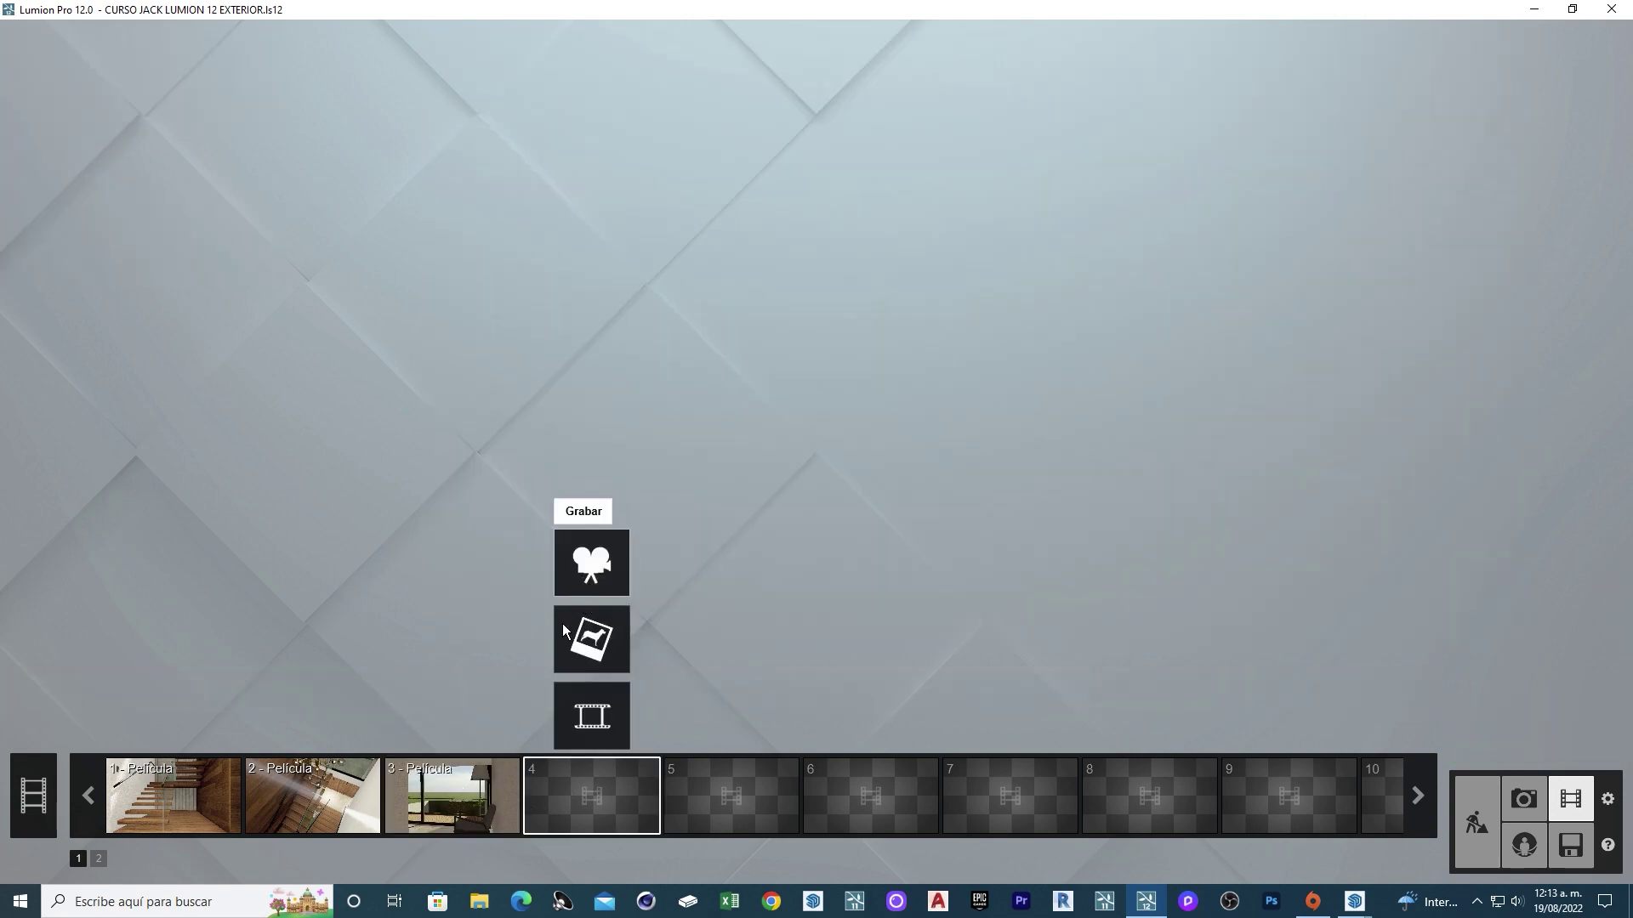
left_click(430, 773)
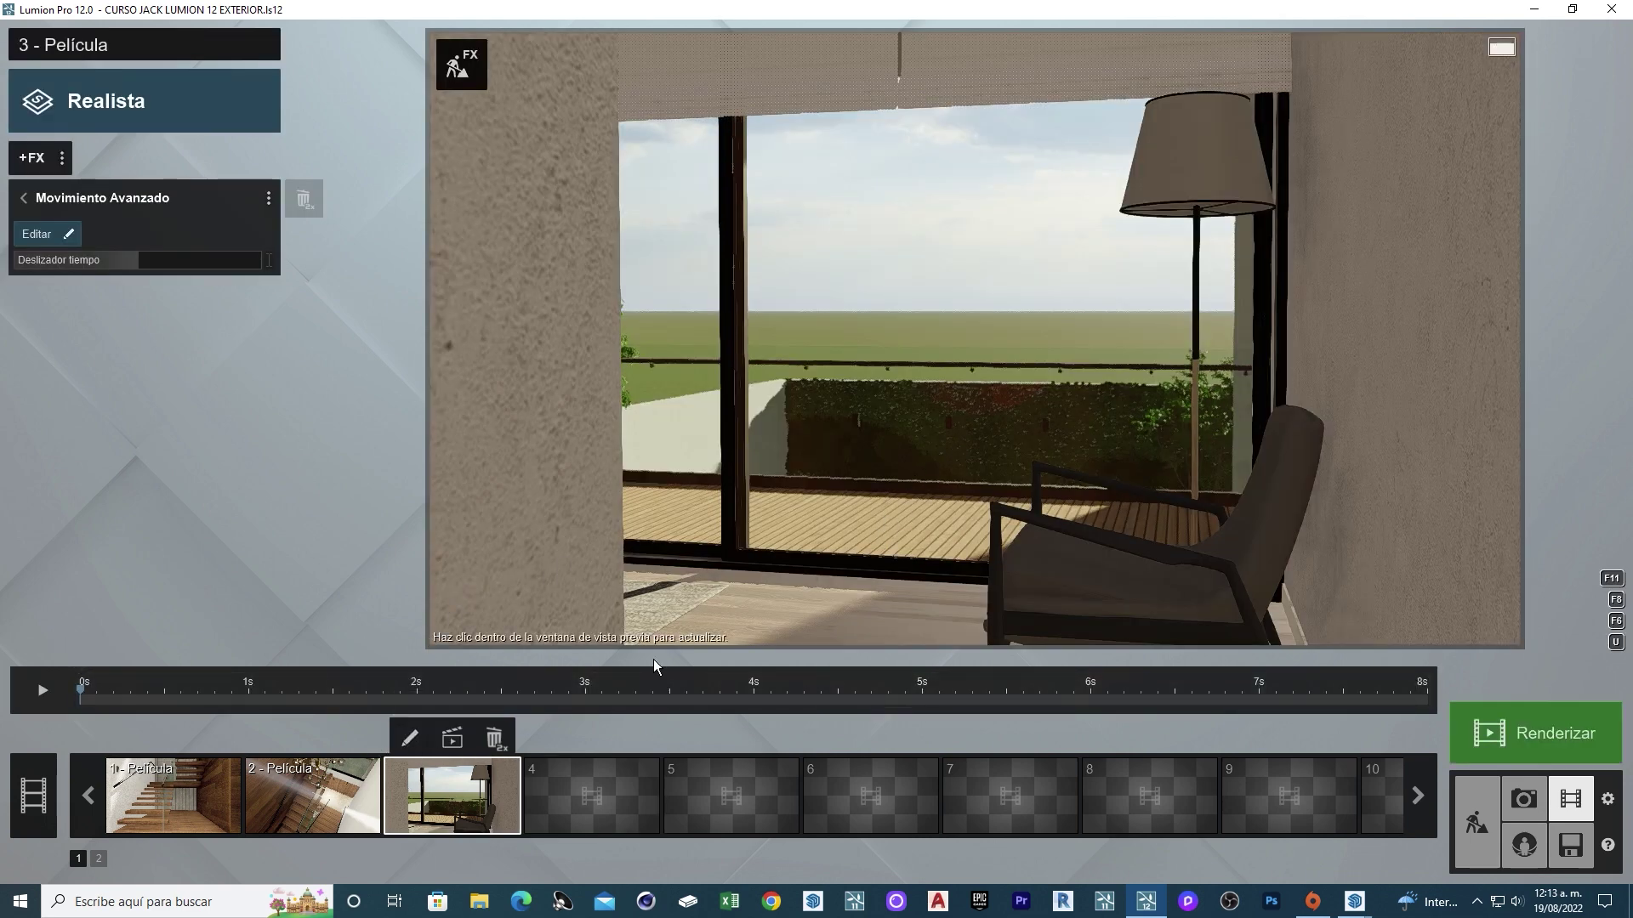
left_click(409, 742)
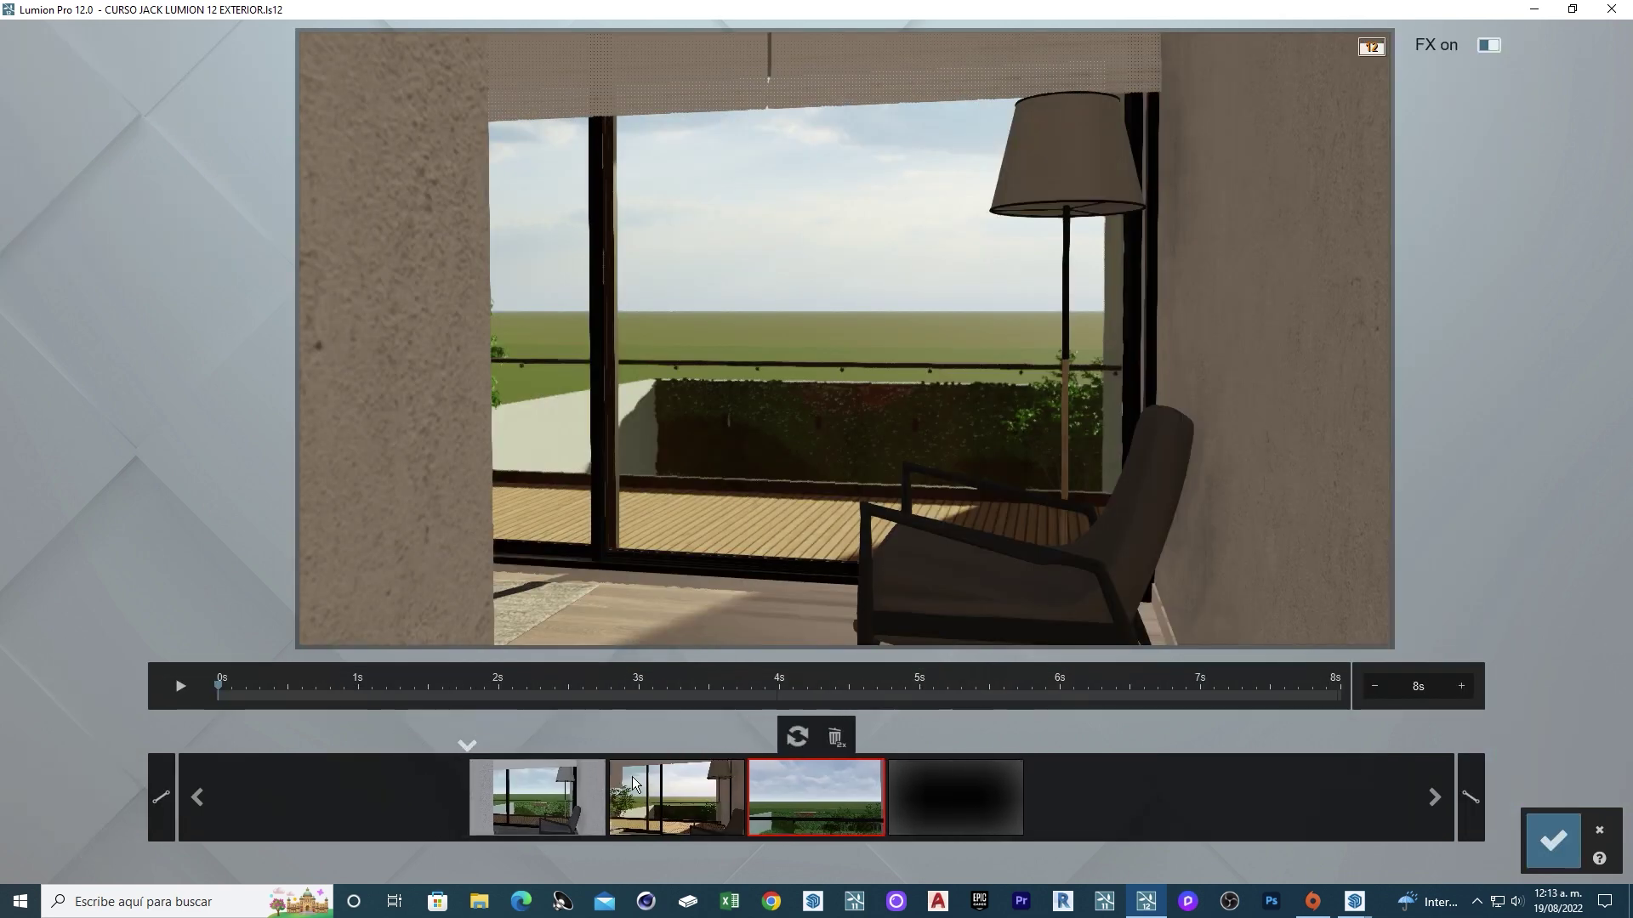
left_click(573, 788)
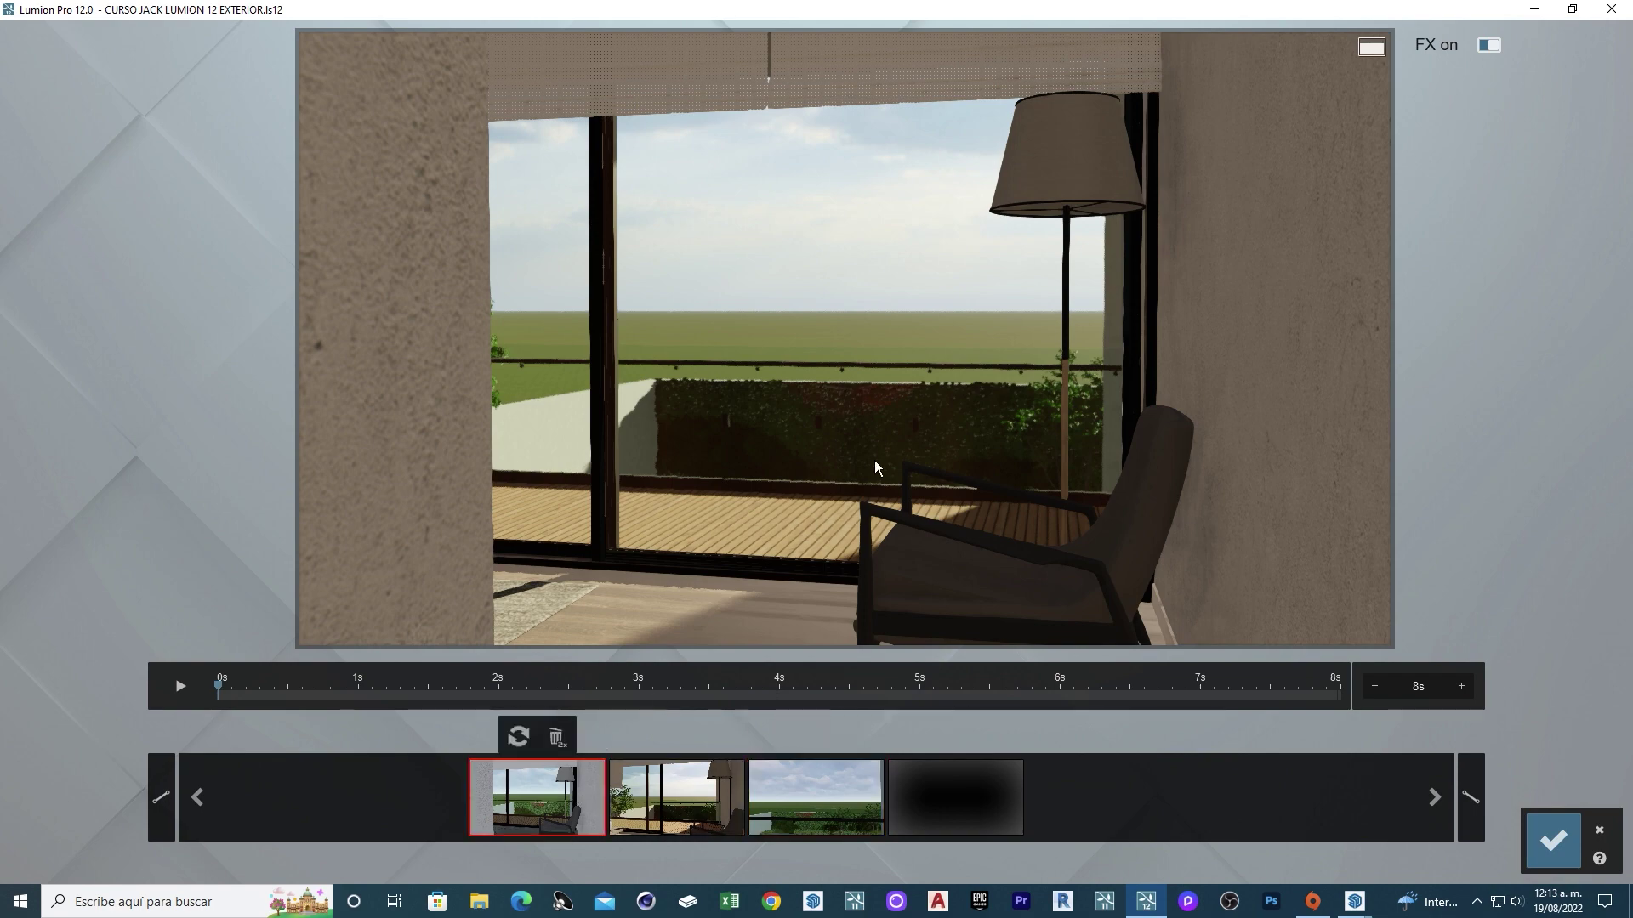
left_click(1569, 841)
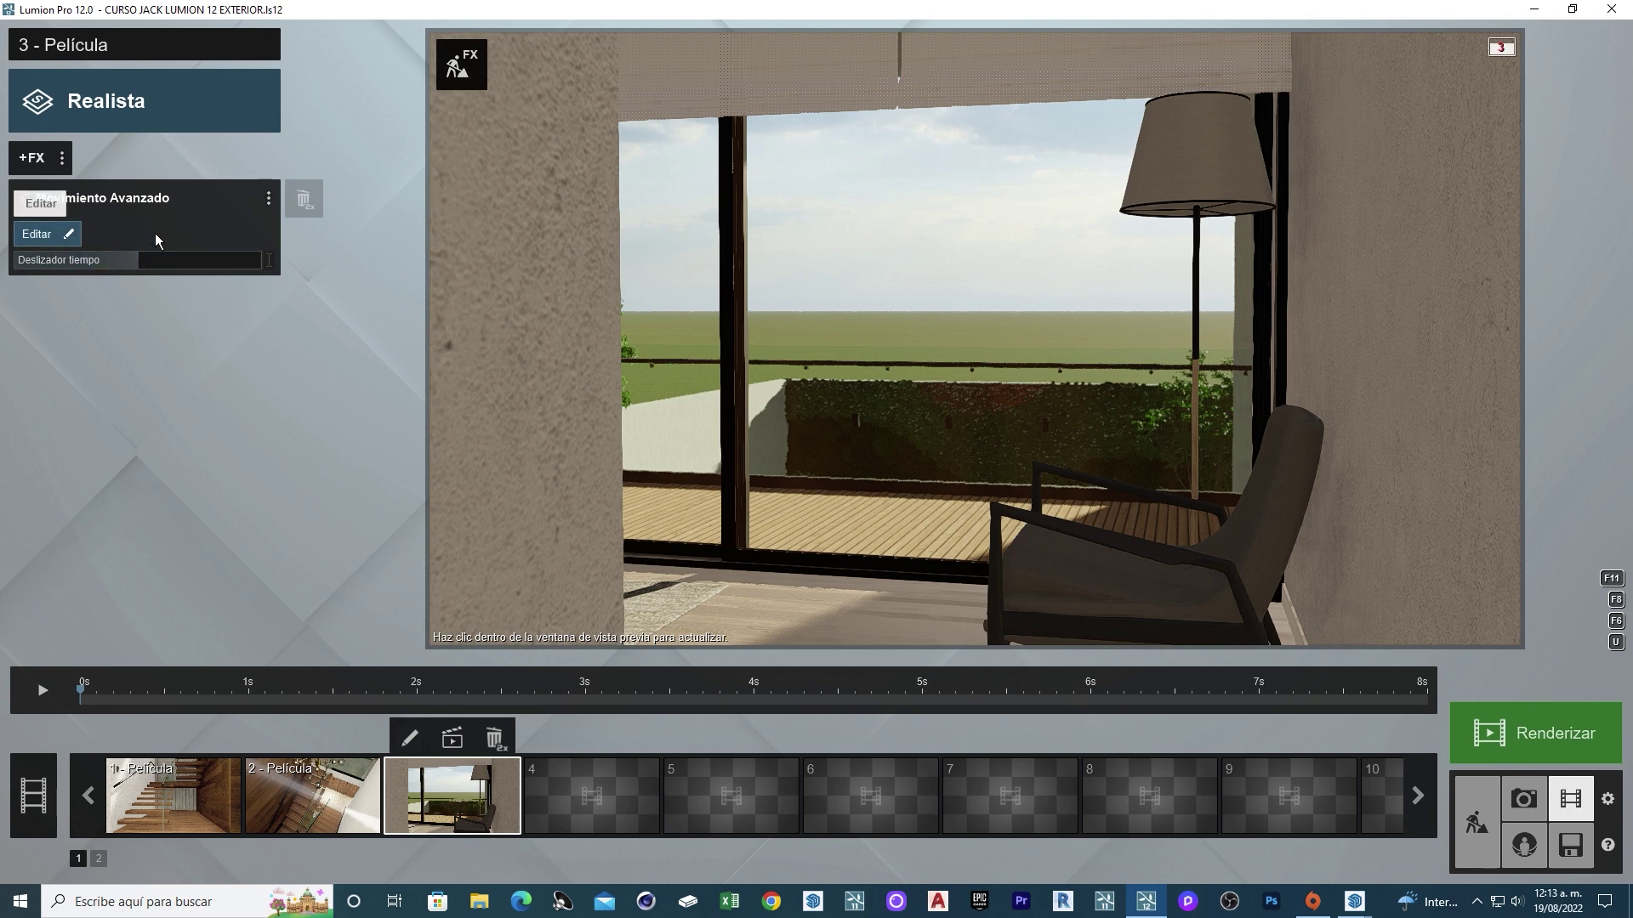
double_click(303, 202)
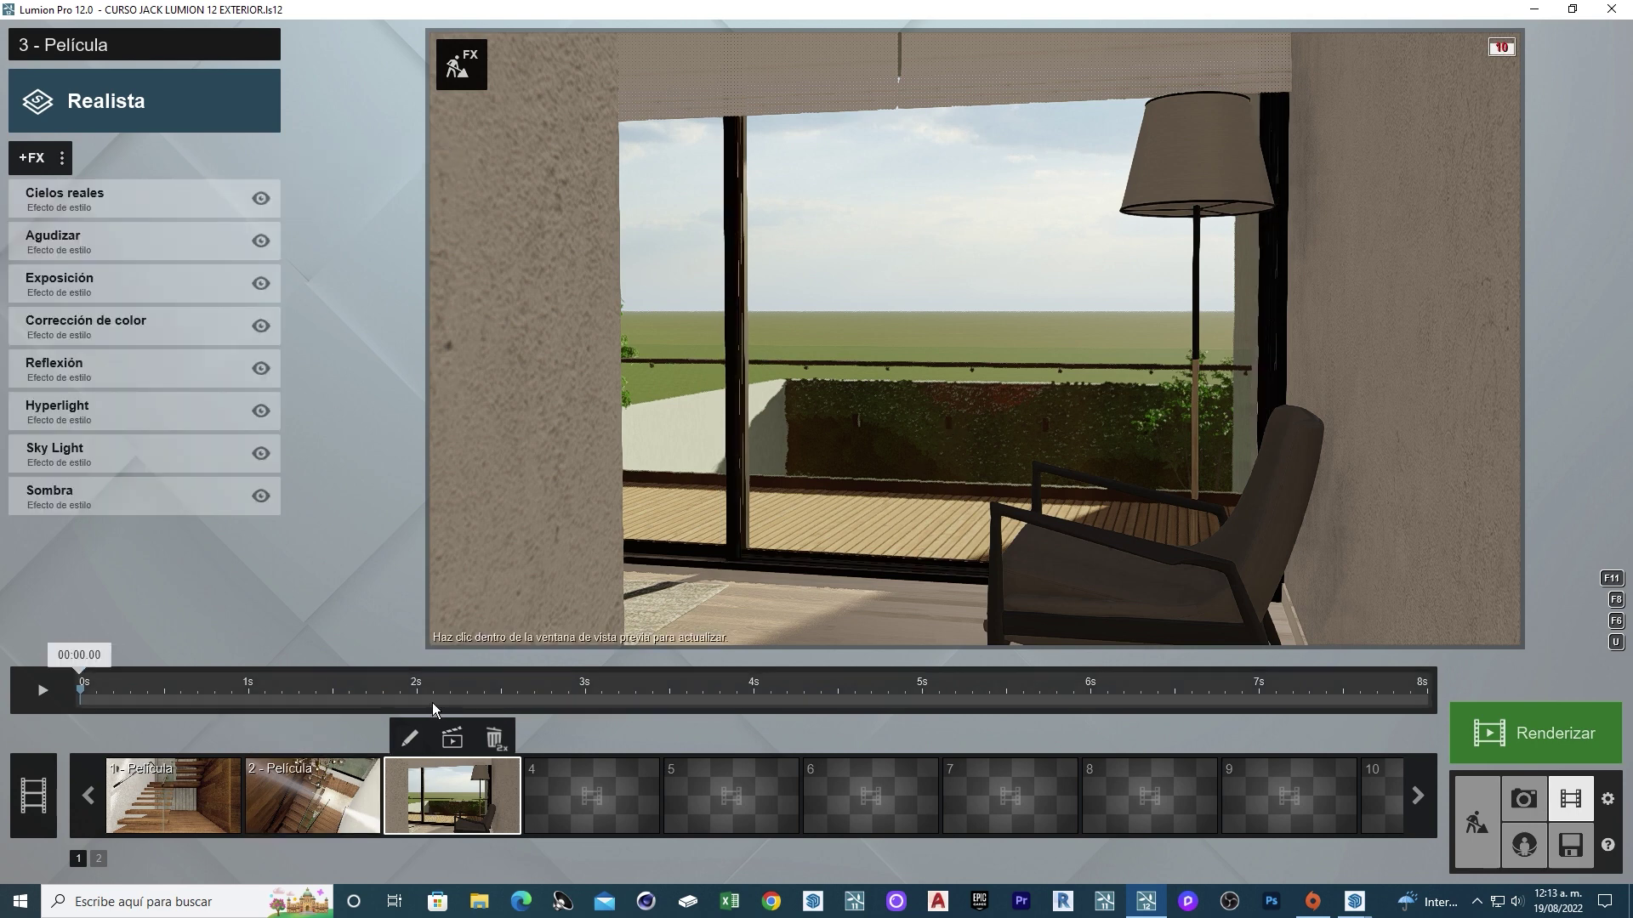
Reset clip 3's path to two door-view keyframes and shorten the clip by one second.
left_click(408, 741)
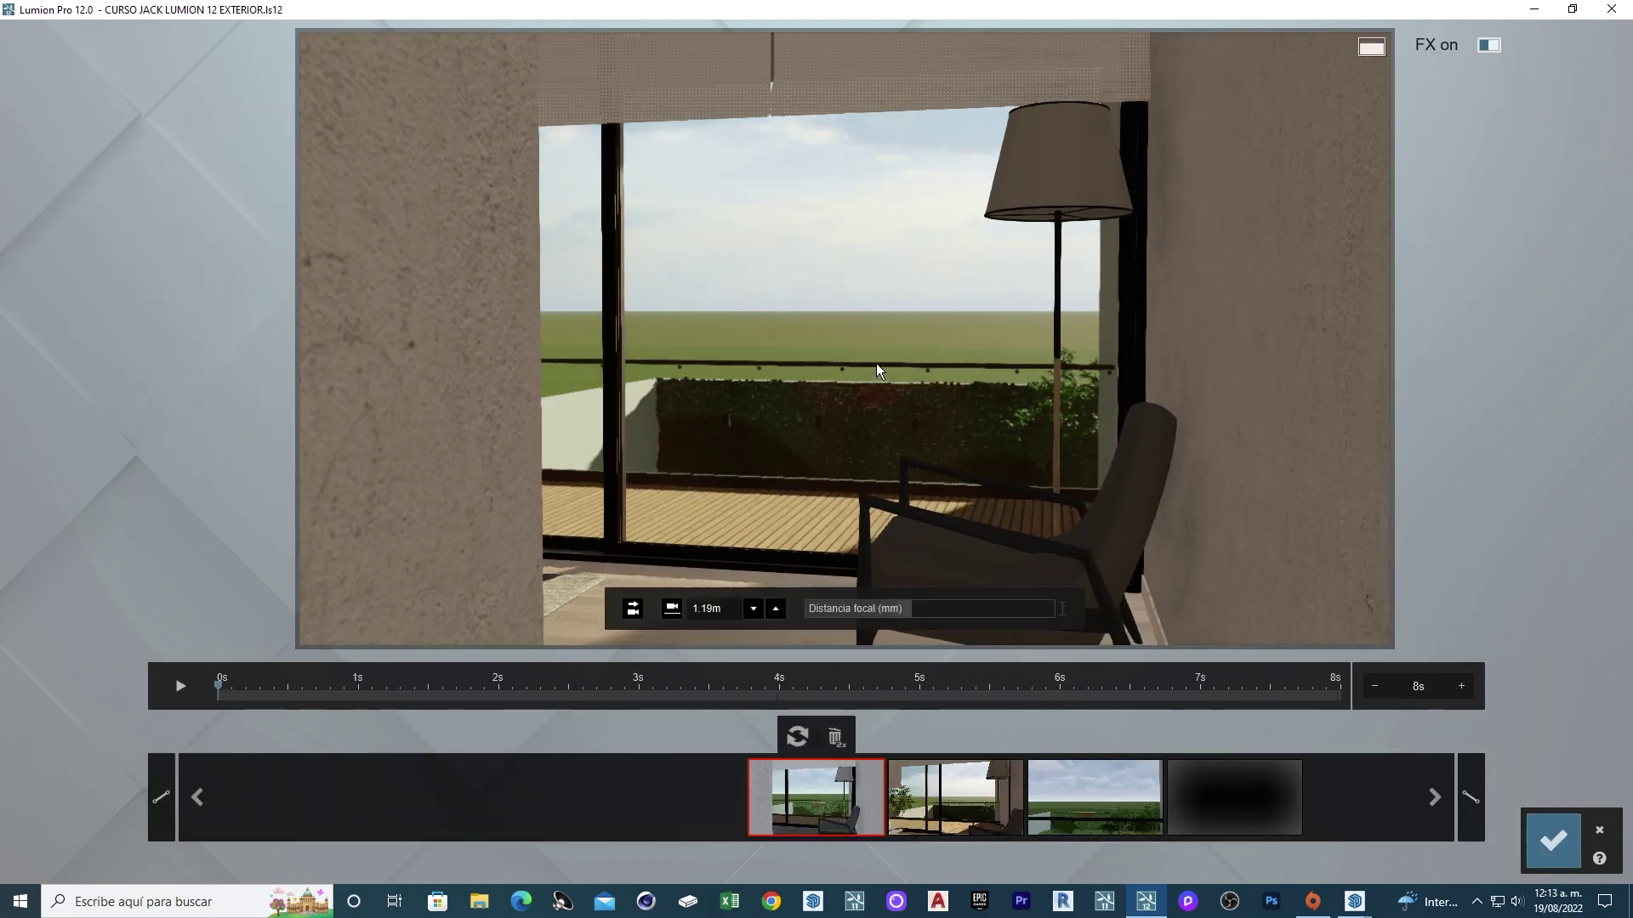
scroll(876, 364, "up", 5)
scroll(861, 388, "down", 5)
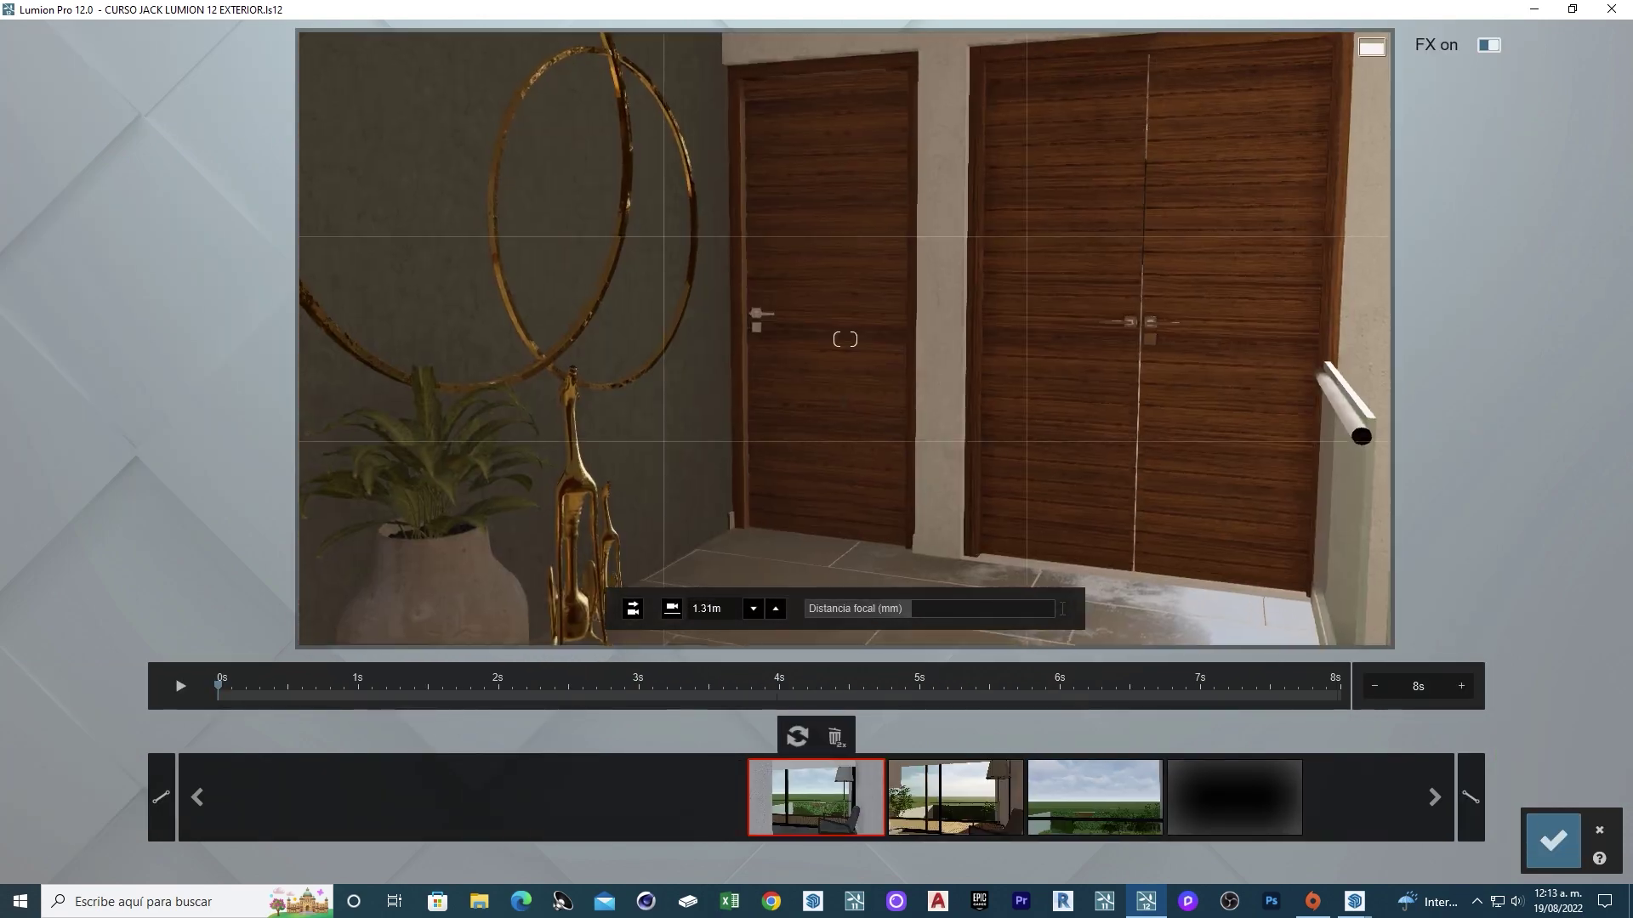
left_click(798, 737)
left_click(936, 797)
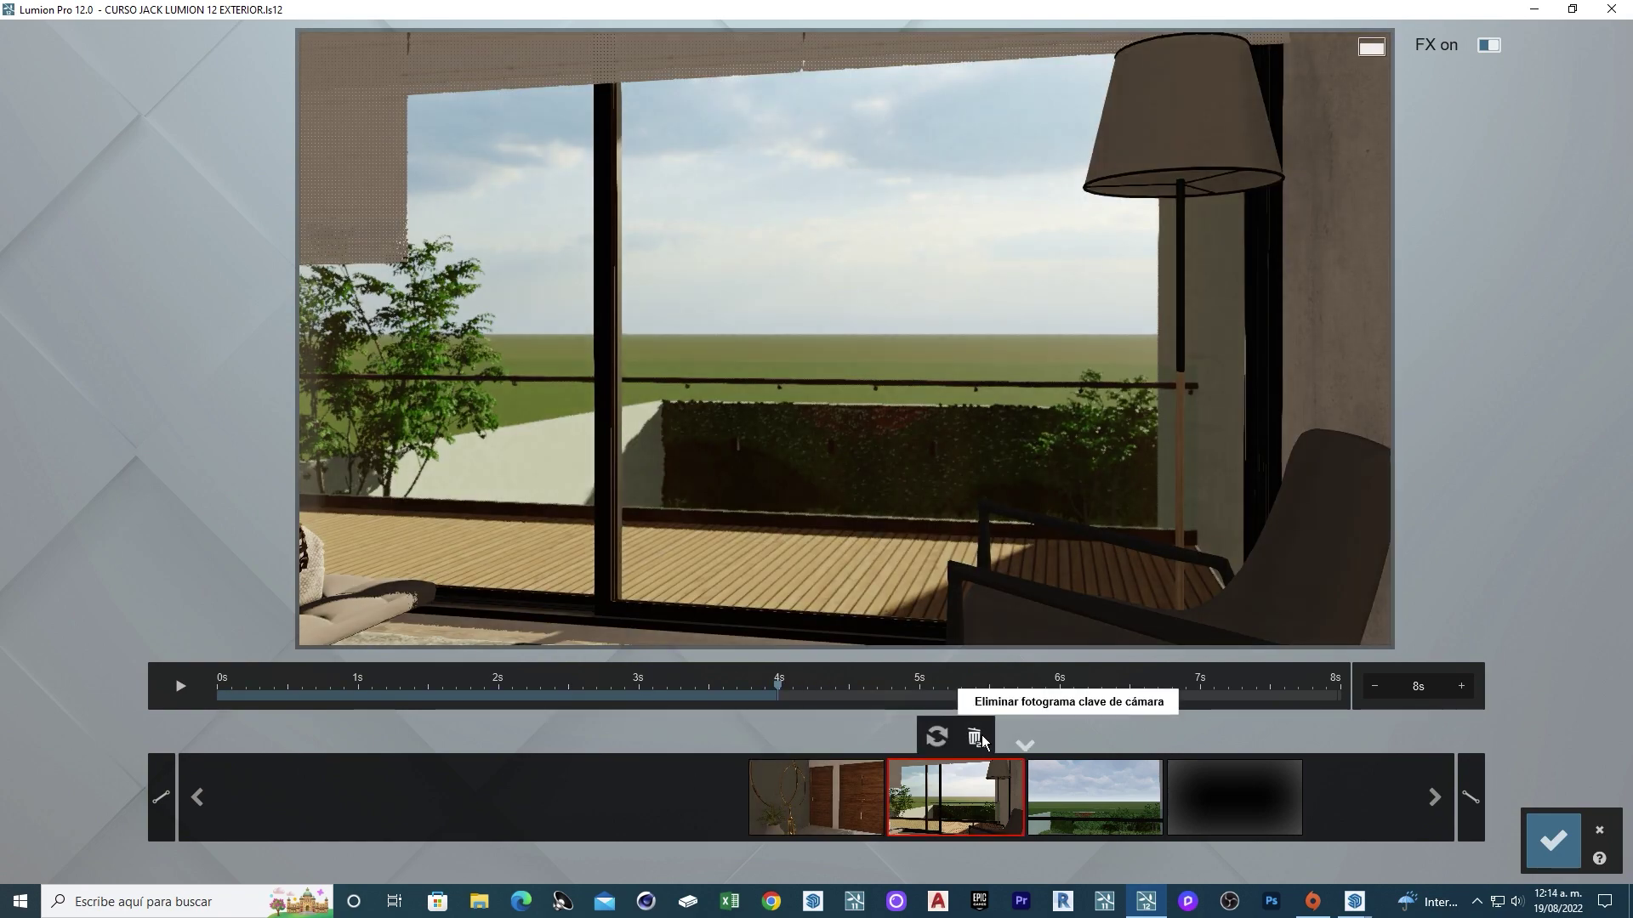
left_click(974, 736)
left_click(1115, 736)
left_click(1076, 799)
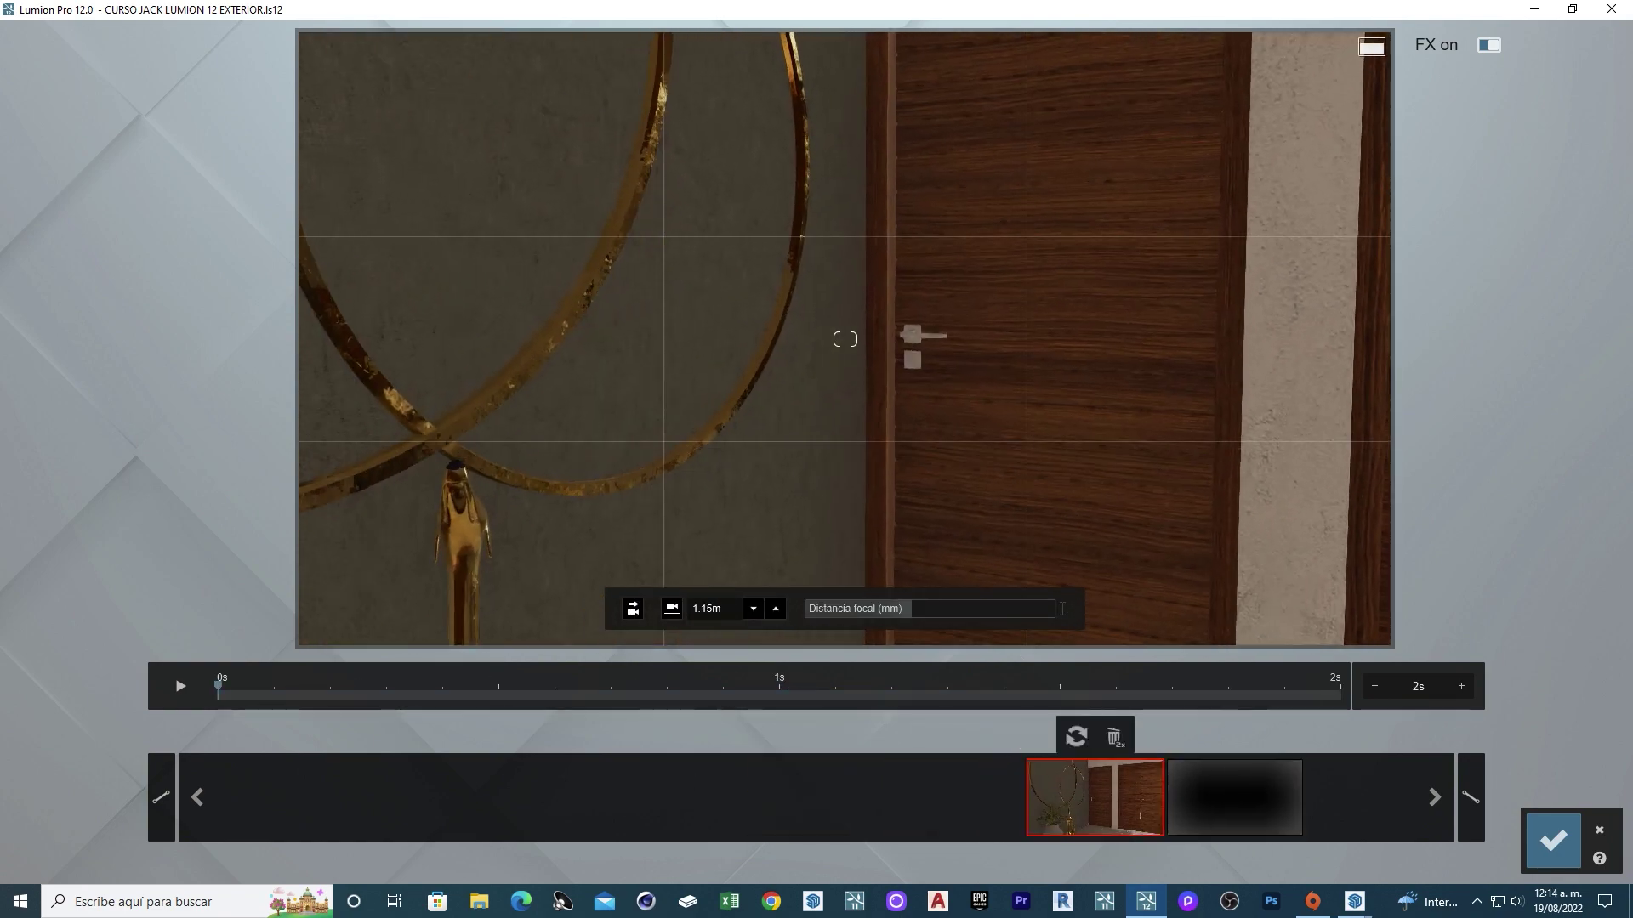
left_click(1204, 799)
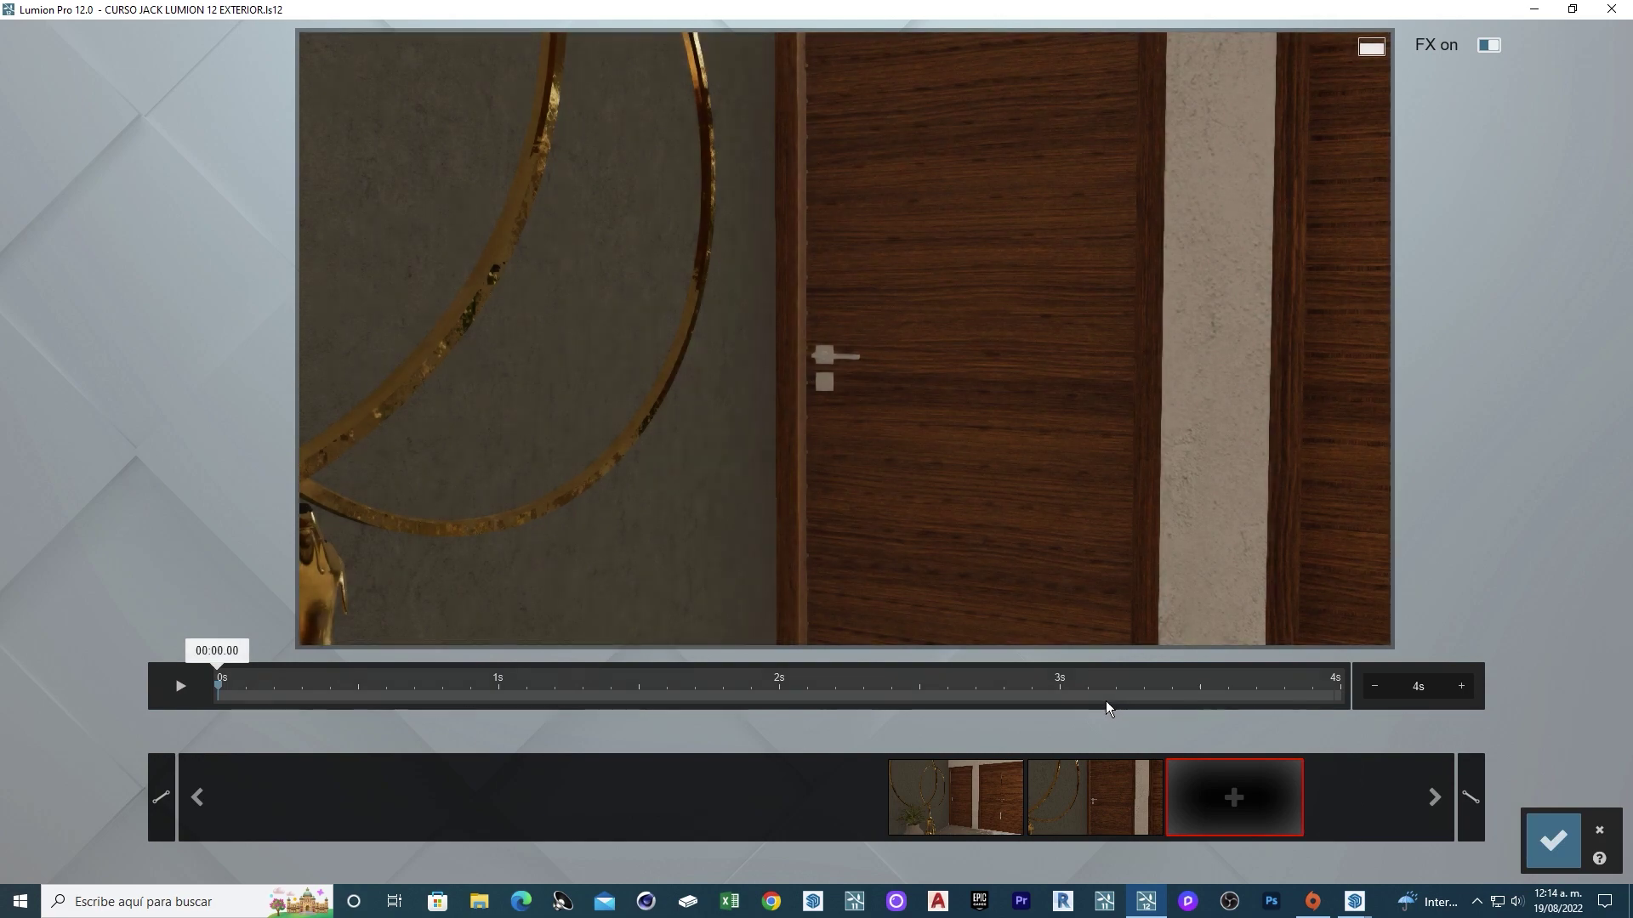
left_click(1376, 687)
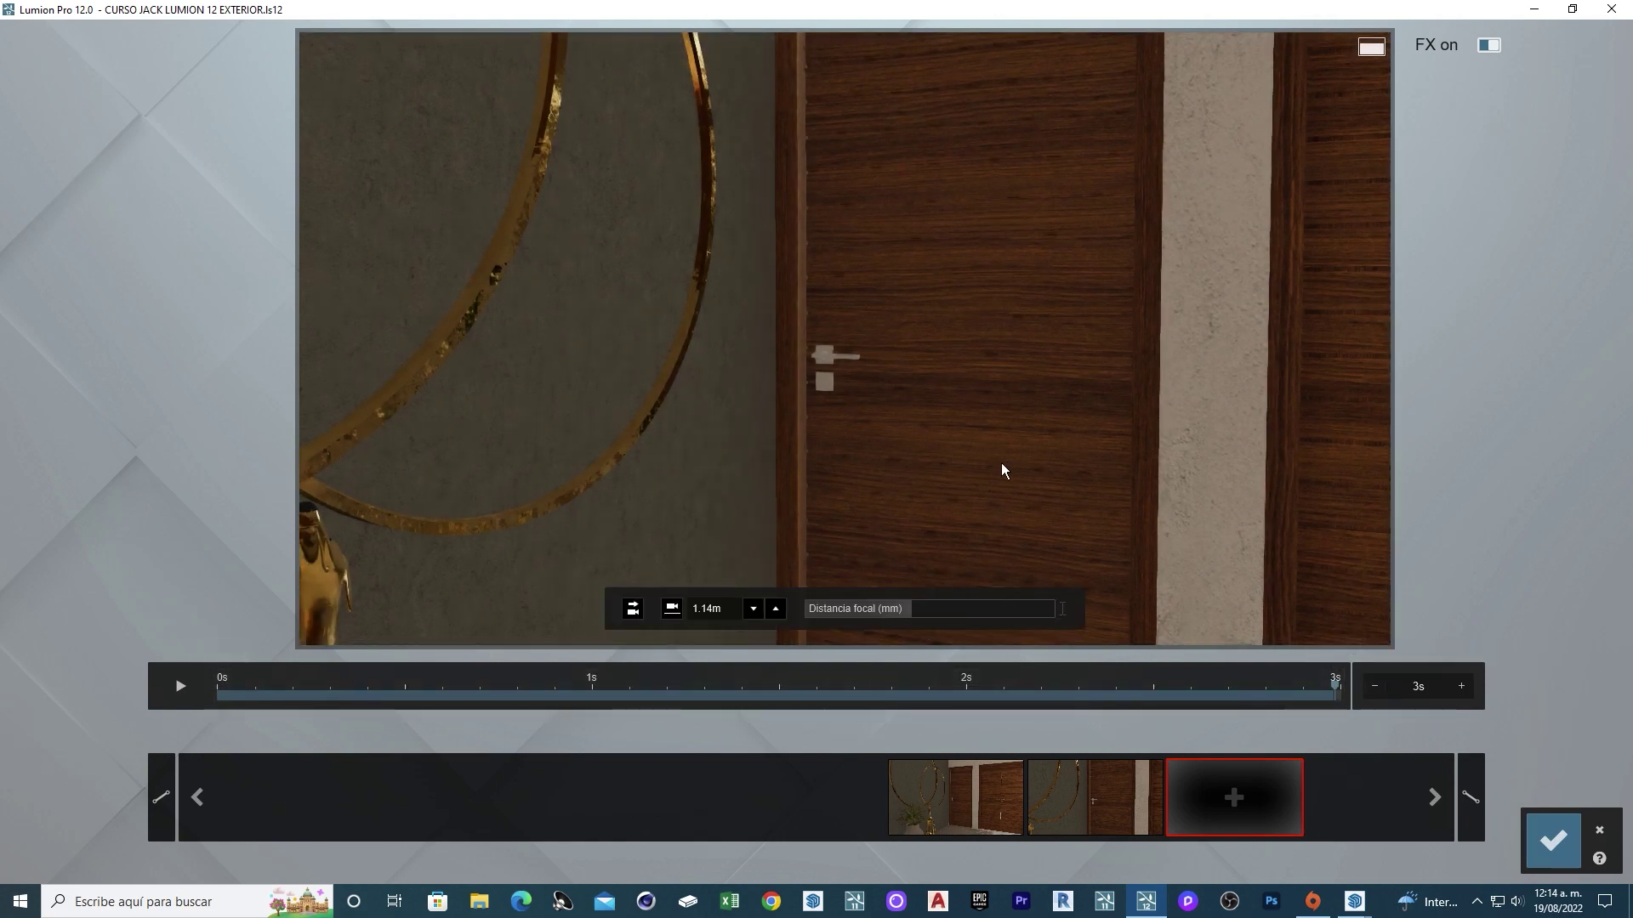
Add camera keyframes at the chair opening, the terrace and the railing.
right_click_drag(950, 389, 844, 339)
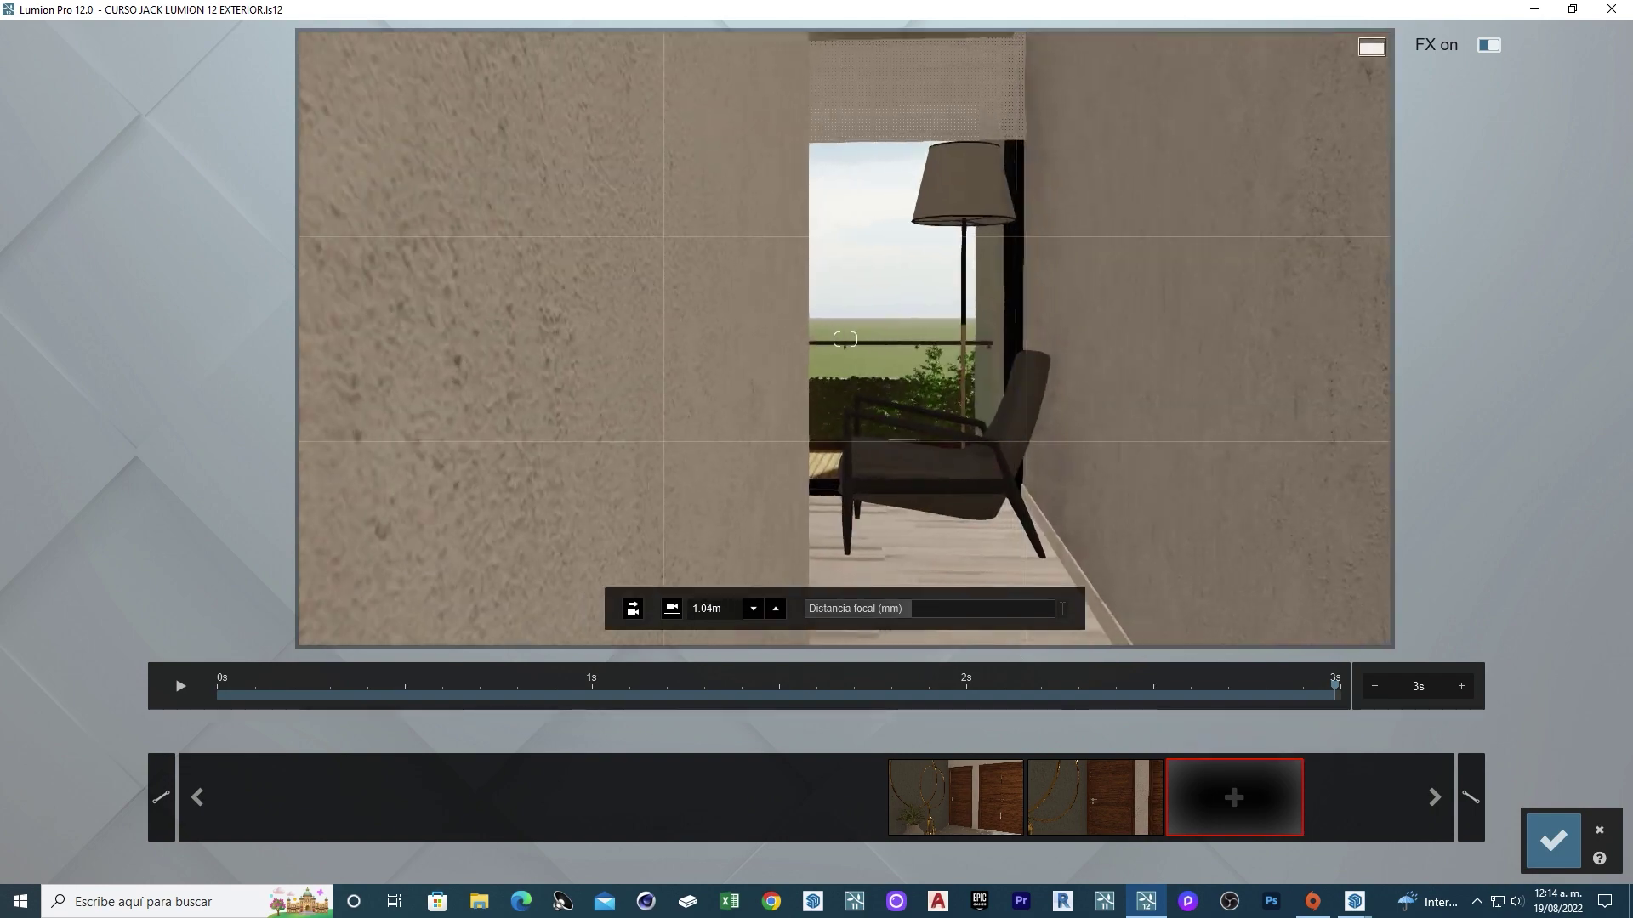
key("w")
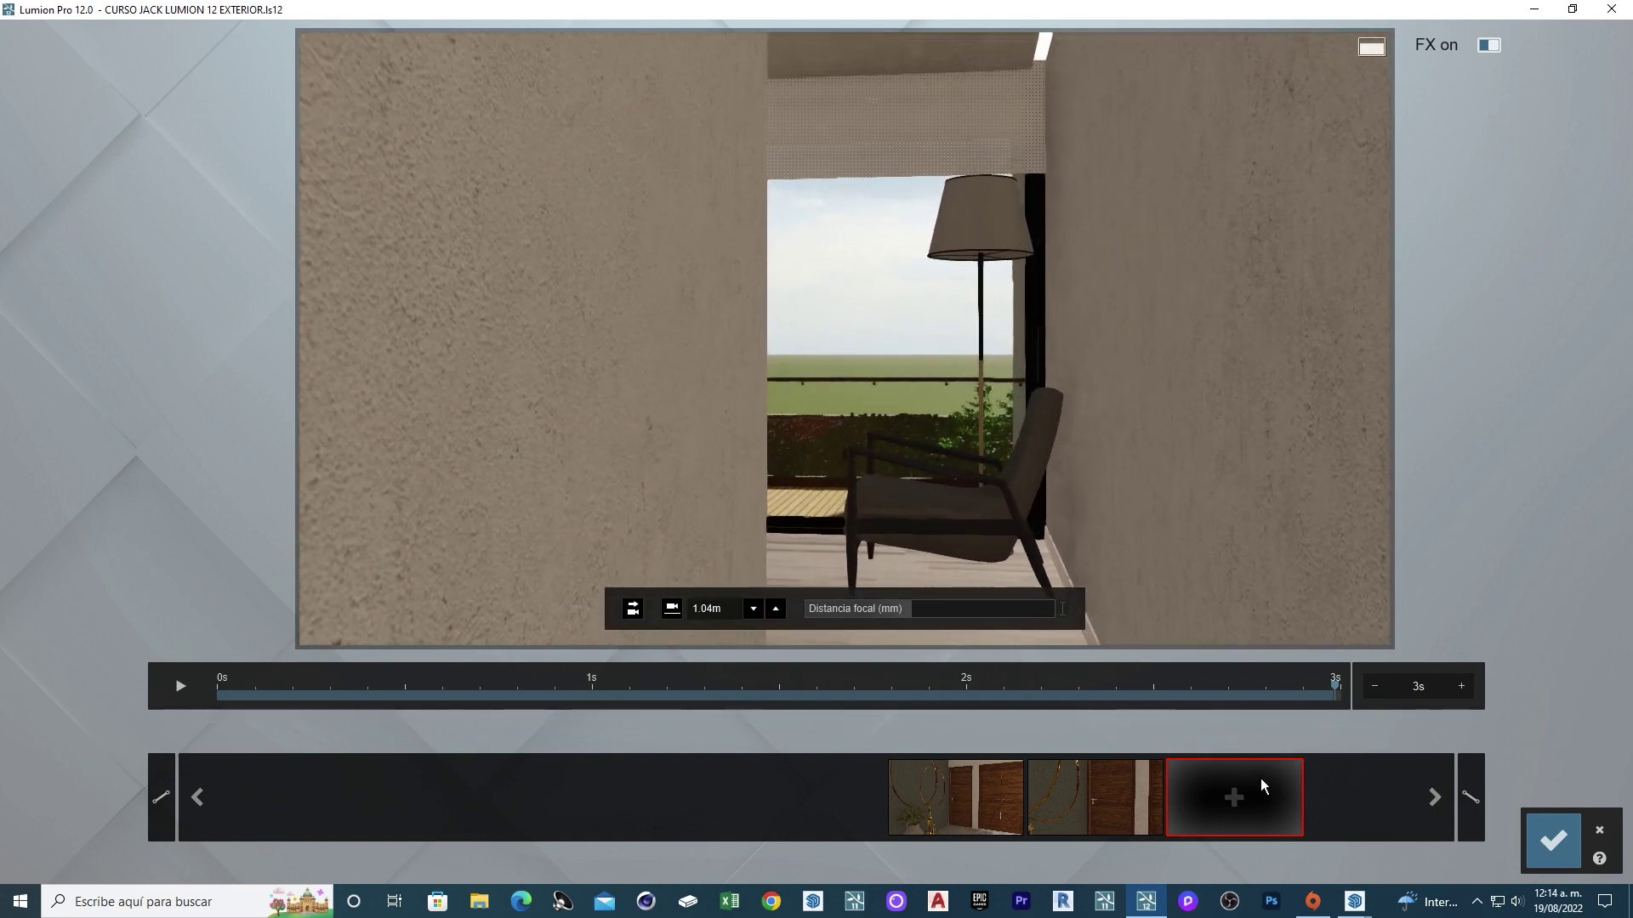
left_click(1224, 796)
key("w")
right_click_drag(1006, 512, 844, 339)
key("w")
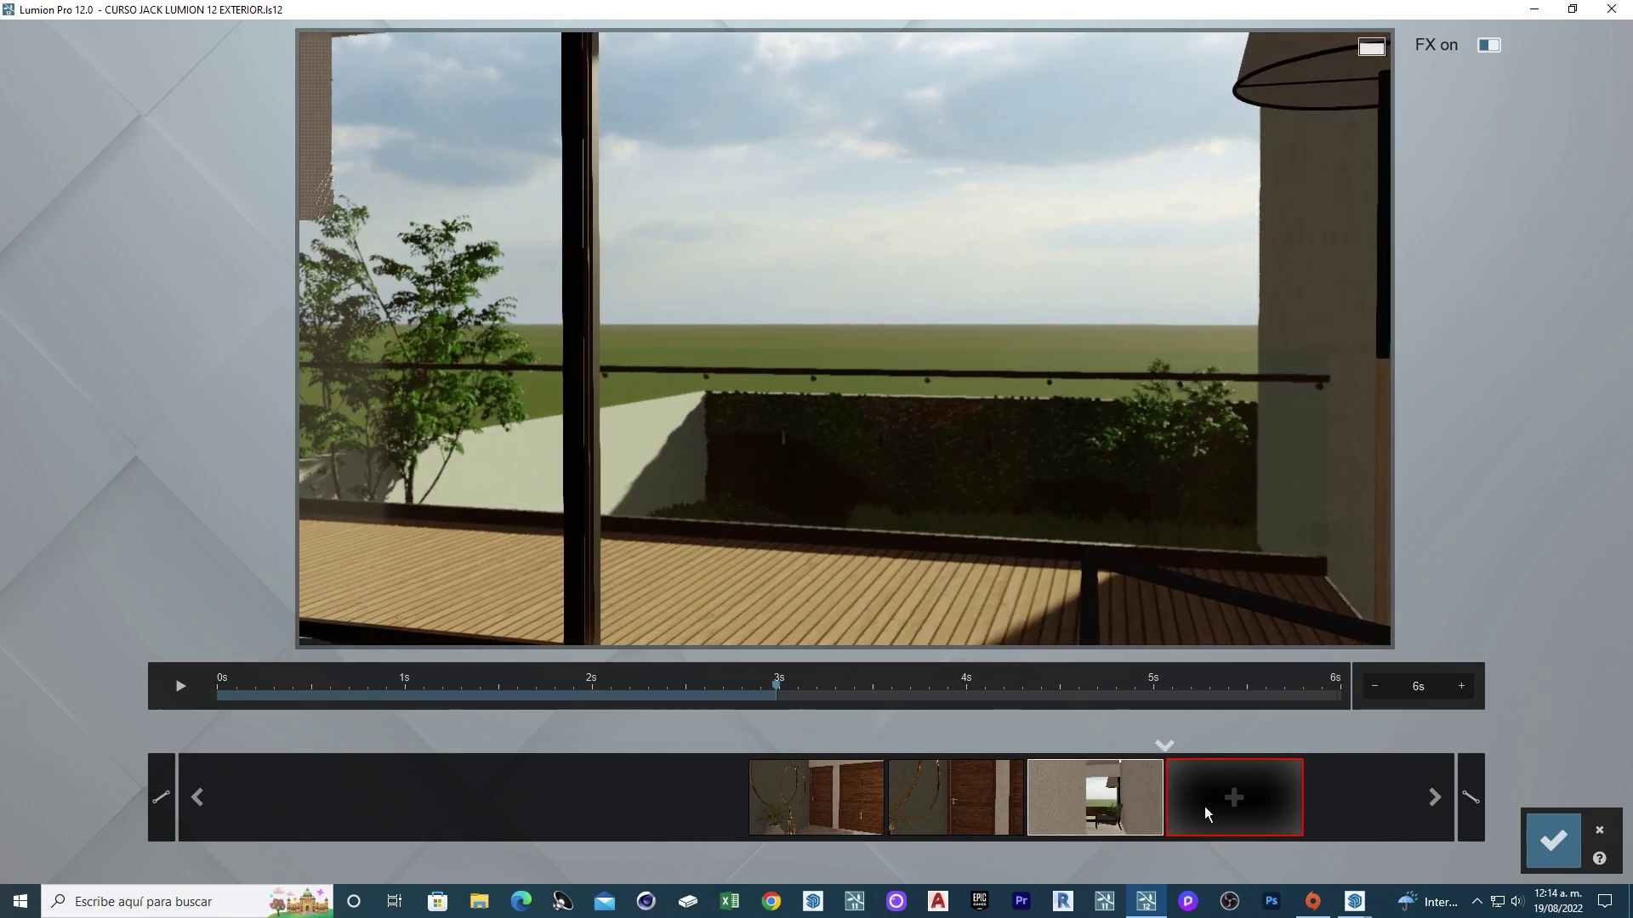
left_click(1253, 798)
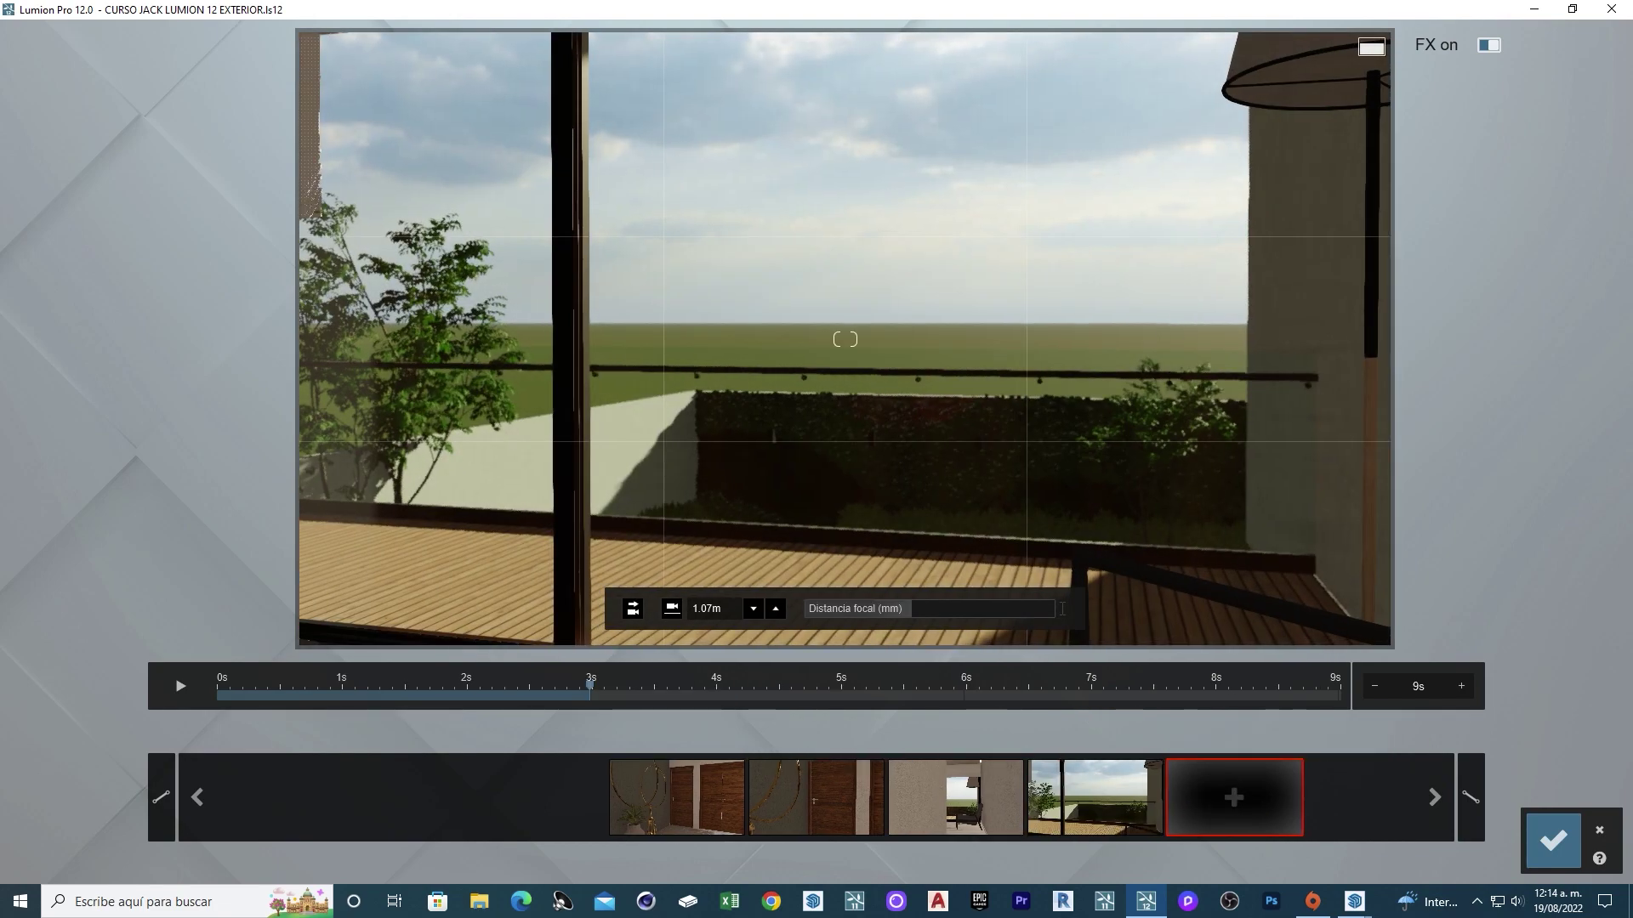
key("w")
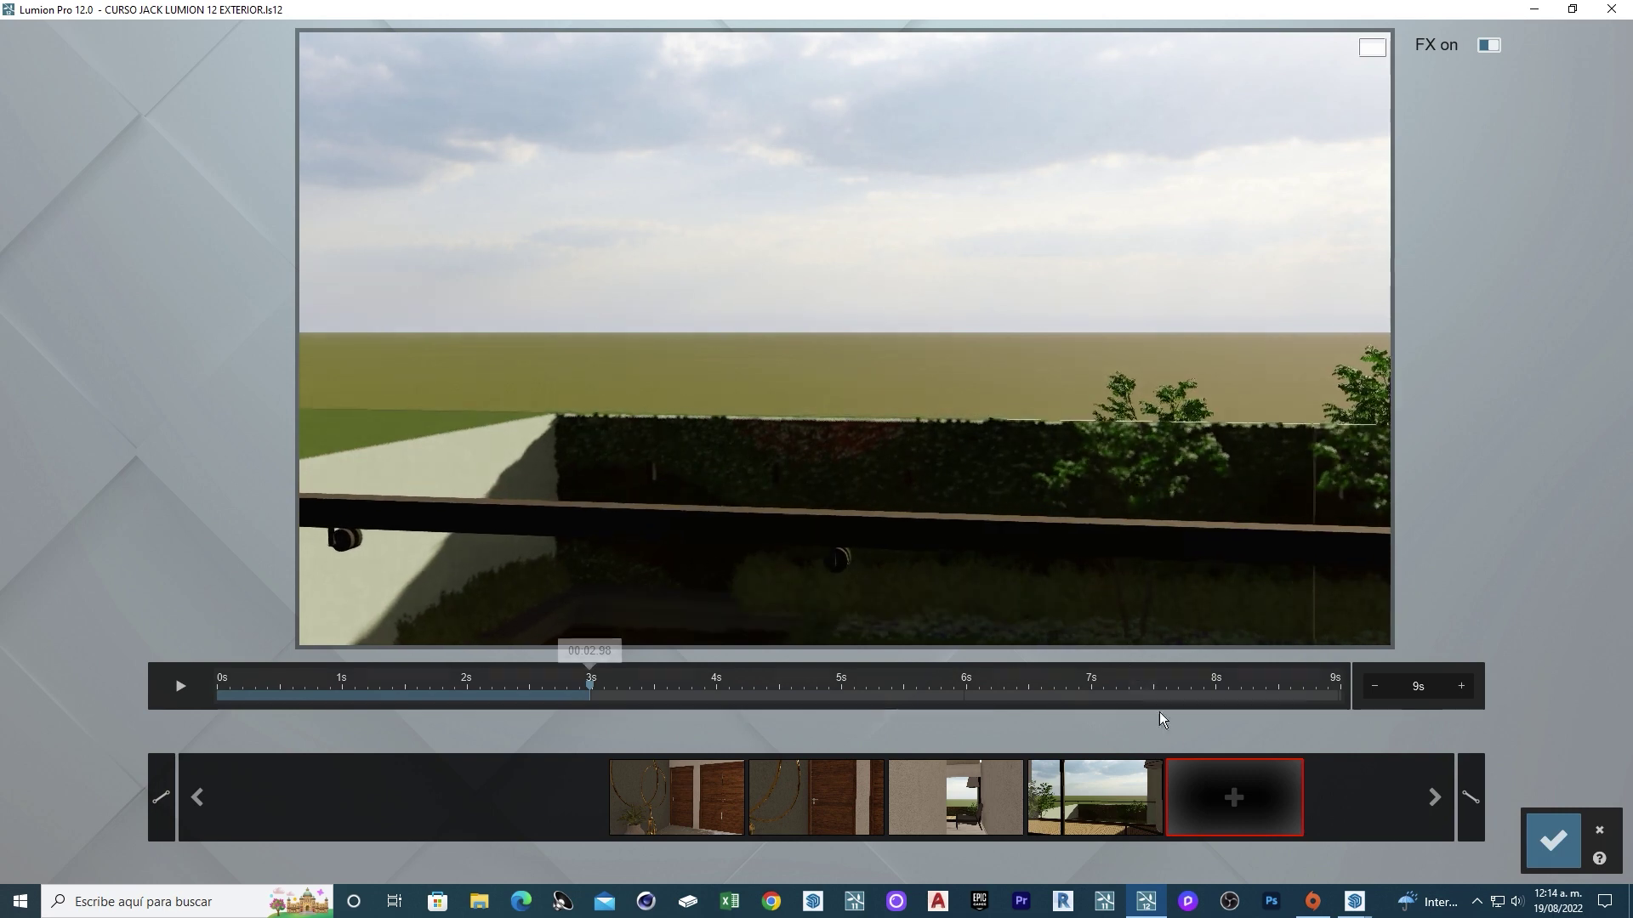
left_click(1216, 792)
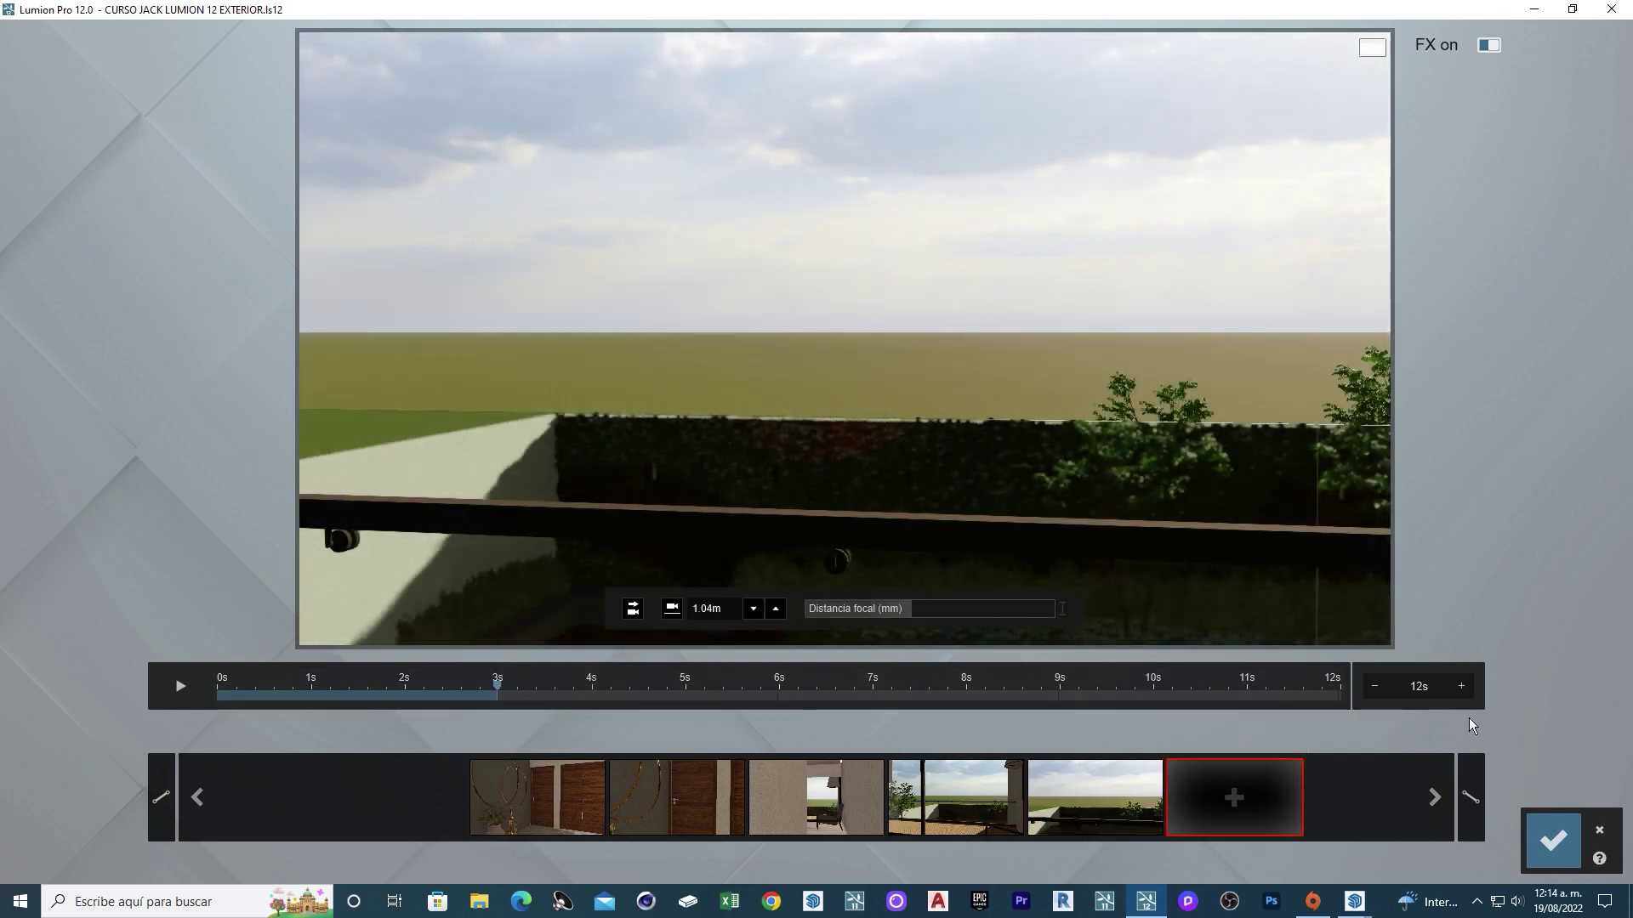
Review the keyframes and re-frame the fourth to show the overhang through the glass door.
left_click(514, 813)
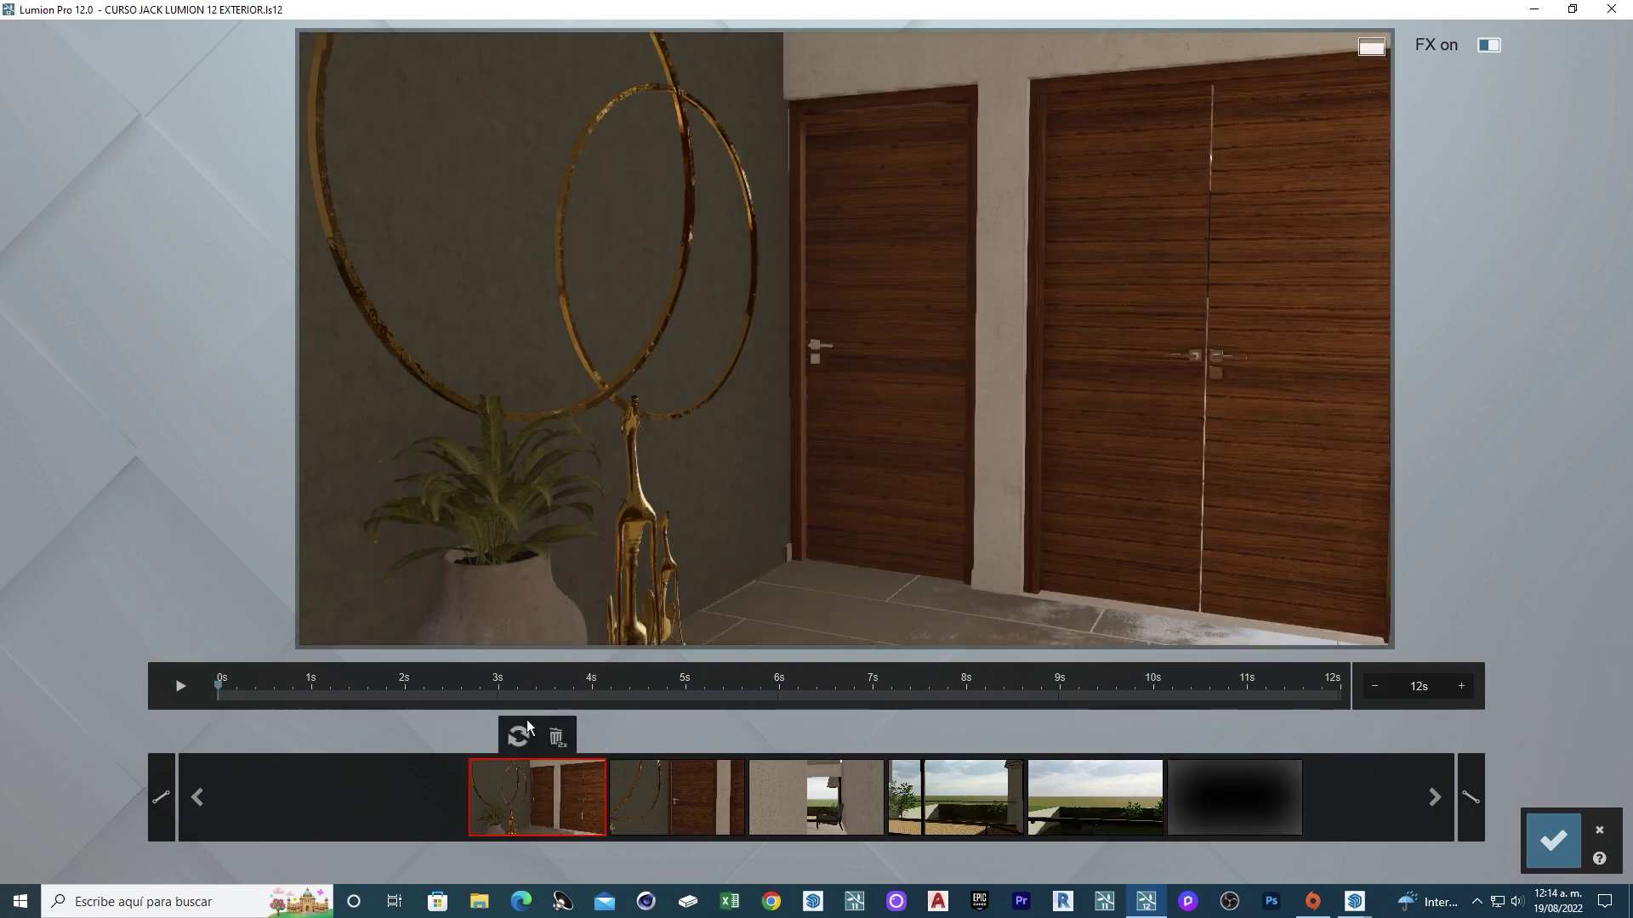
left_click(661, 804)
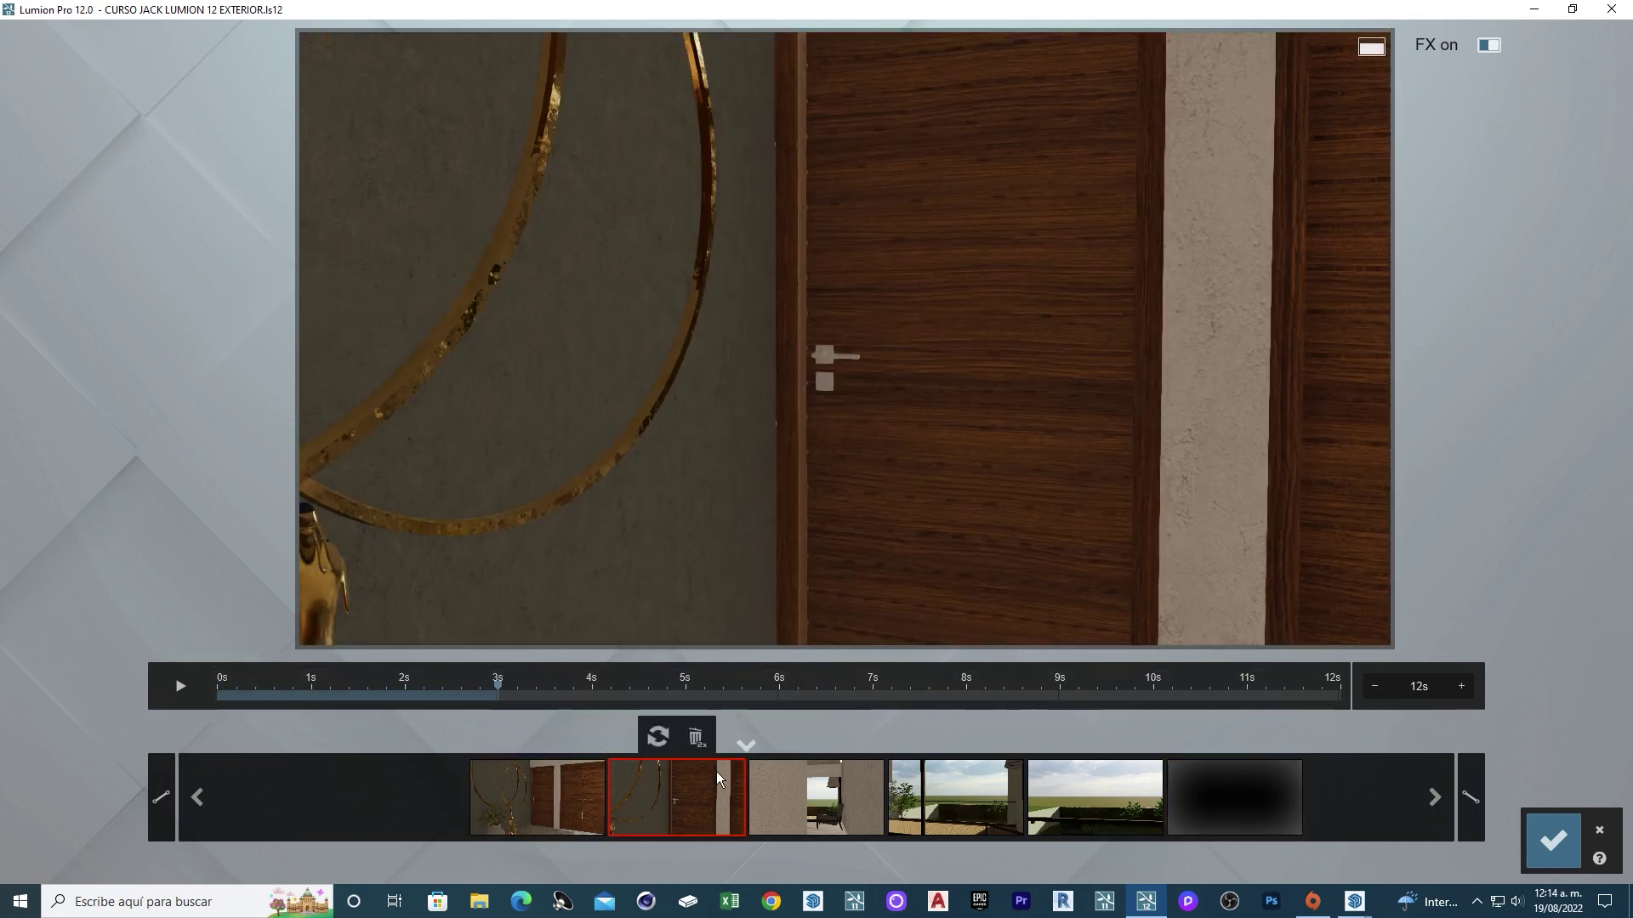
left_click(789, 782)
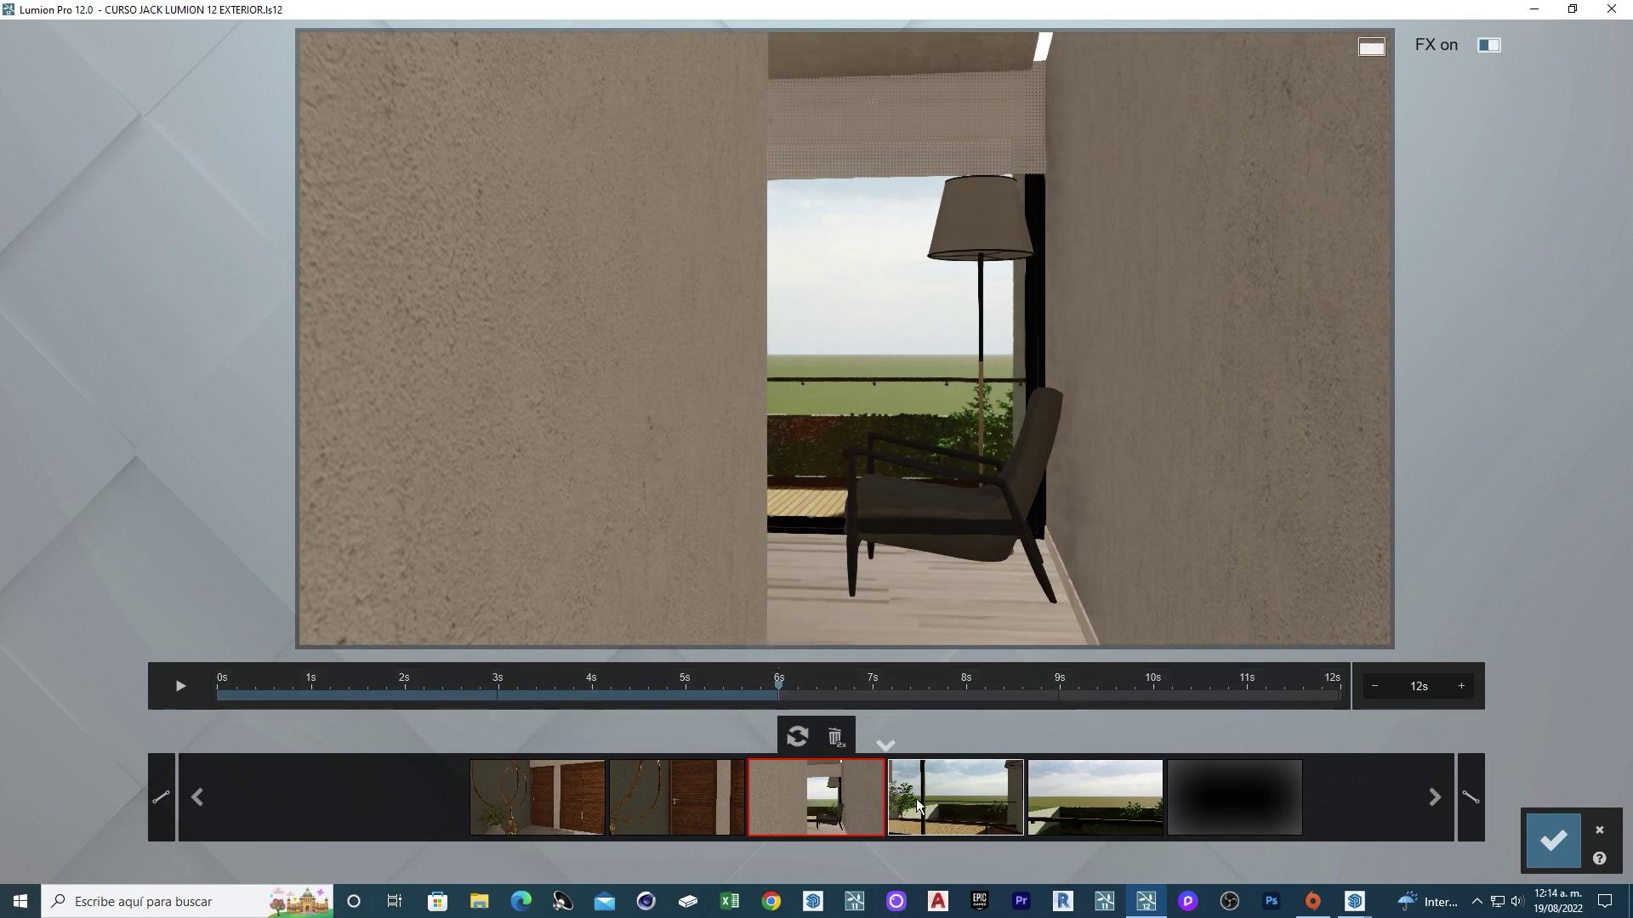
left_click(984, 825)
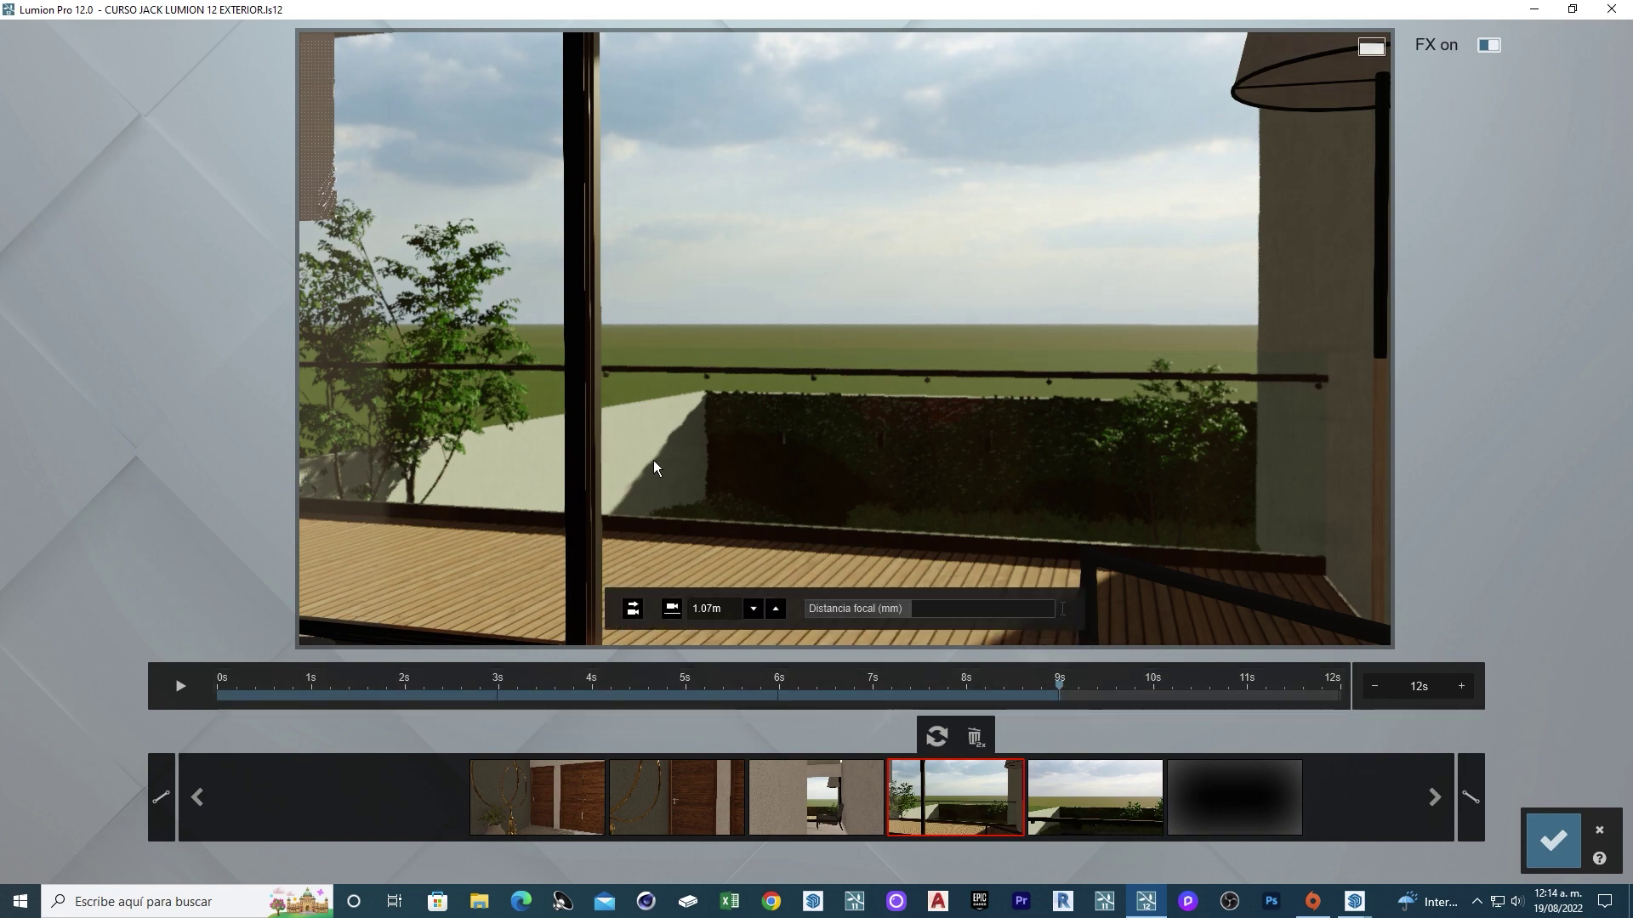
left_click(1082, 792)
left_click(987, 795)
scroll(966, 452, "down", 2)
right_click_drag(931, 548, 925, 701)
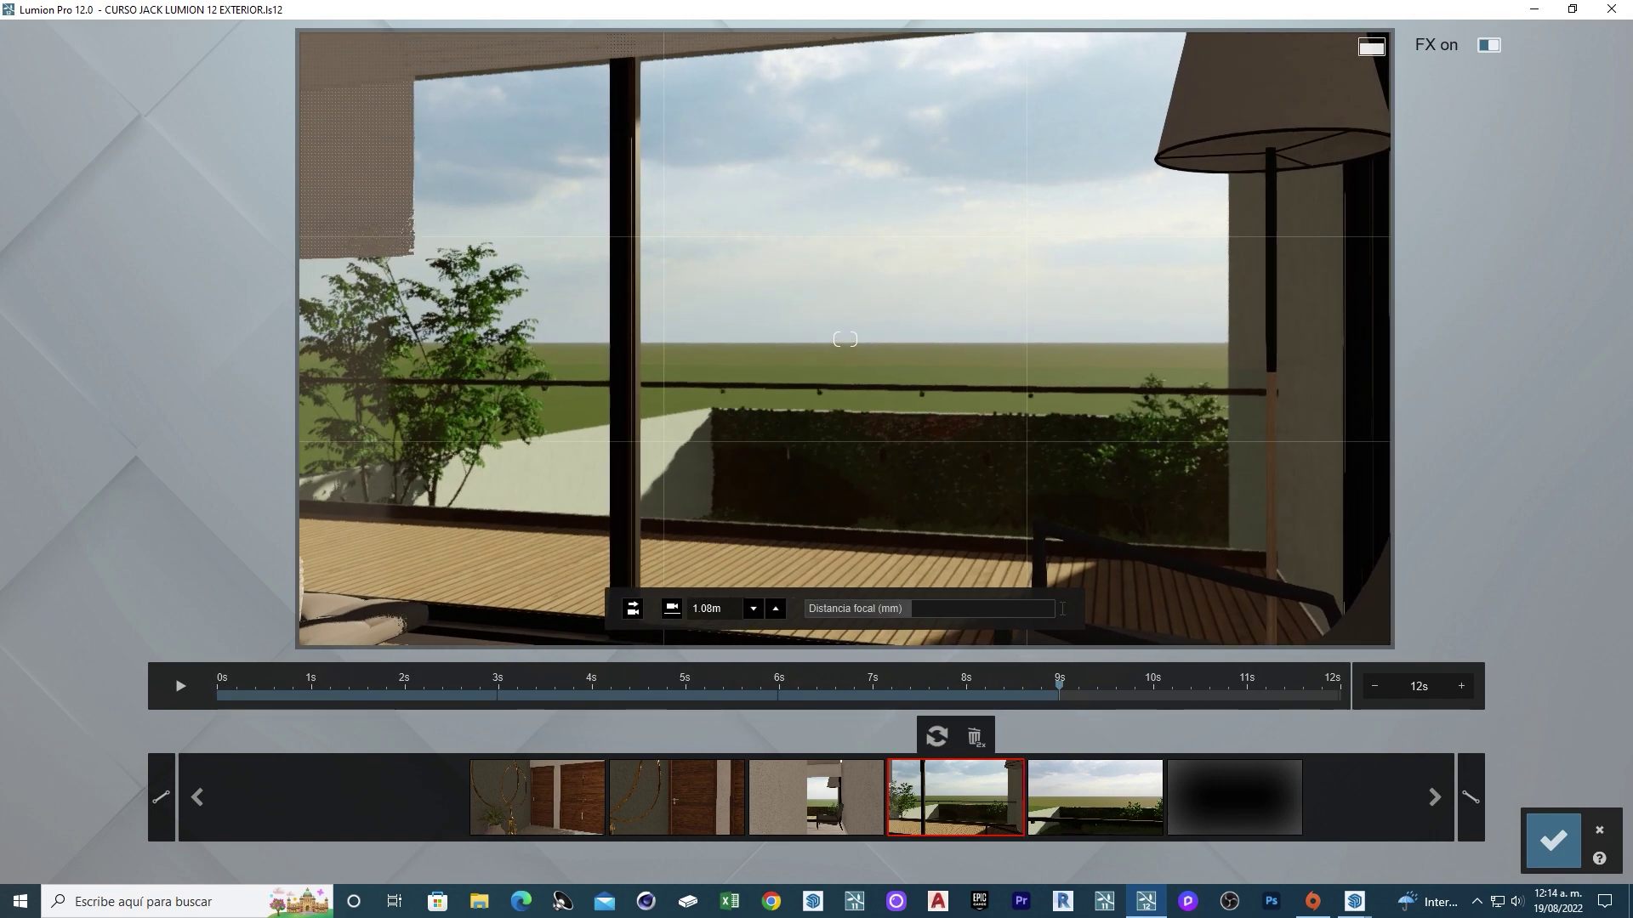
left_click(936, 736)
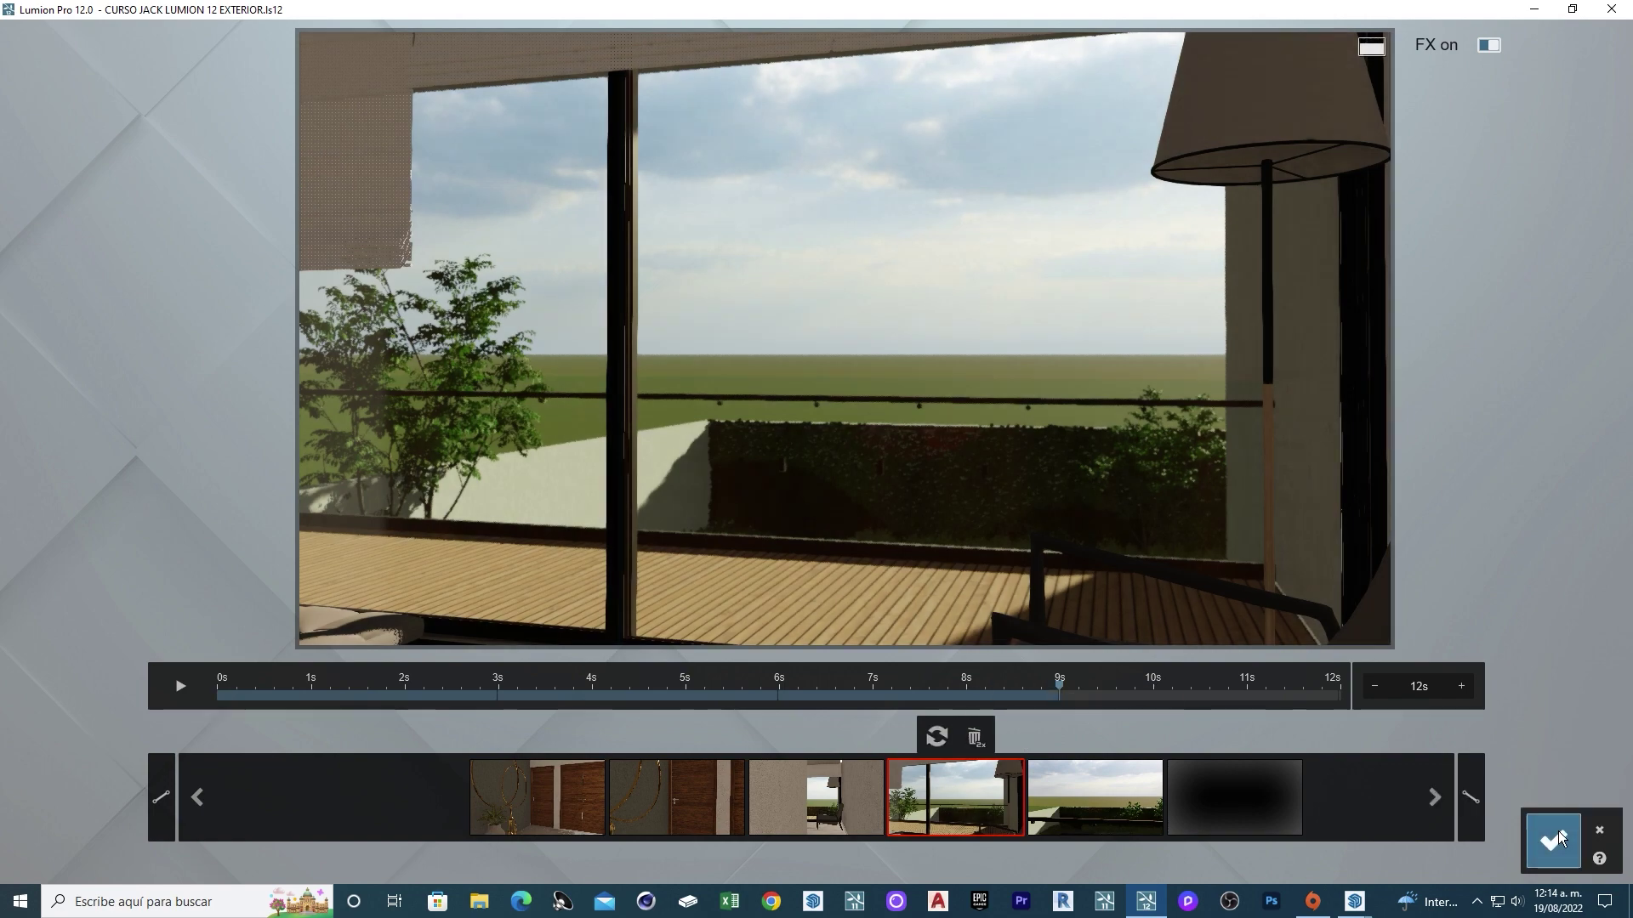
Add Movimiento Avanzado to clip 3 and pick the slatted left bedroom door in its editor.
left_click(1553, 840)
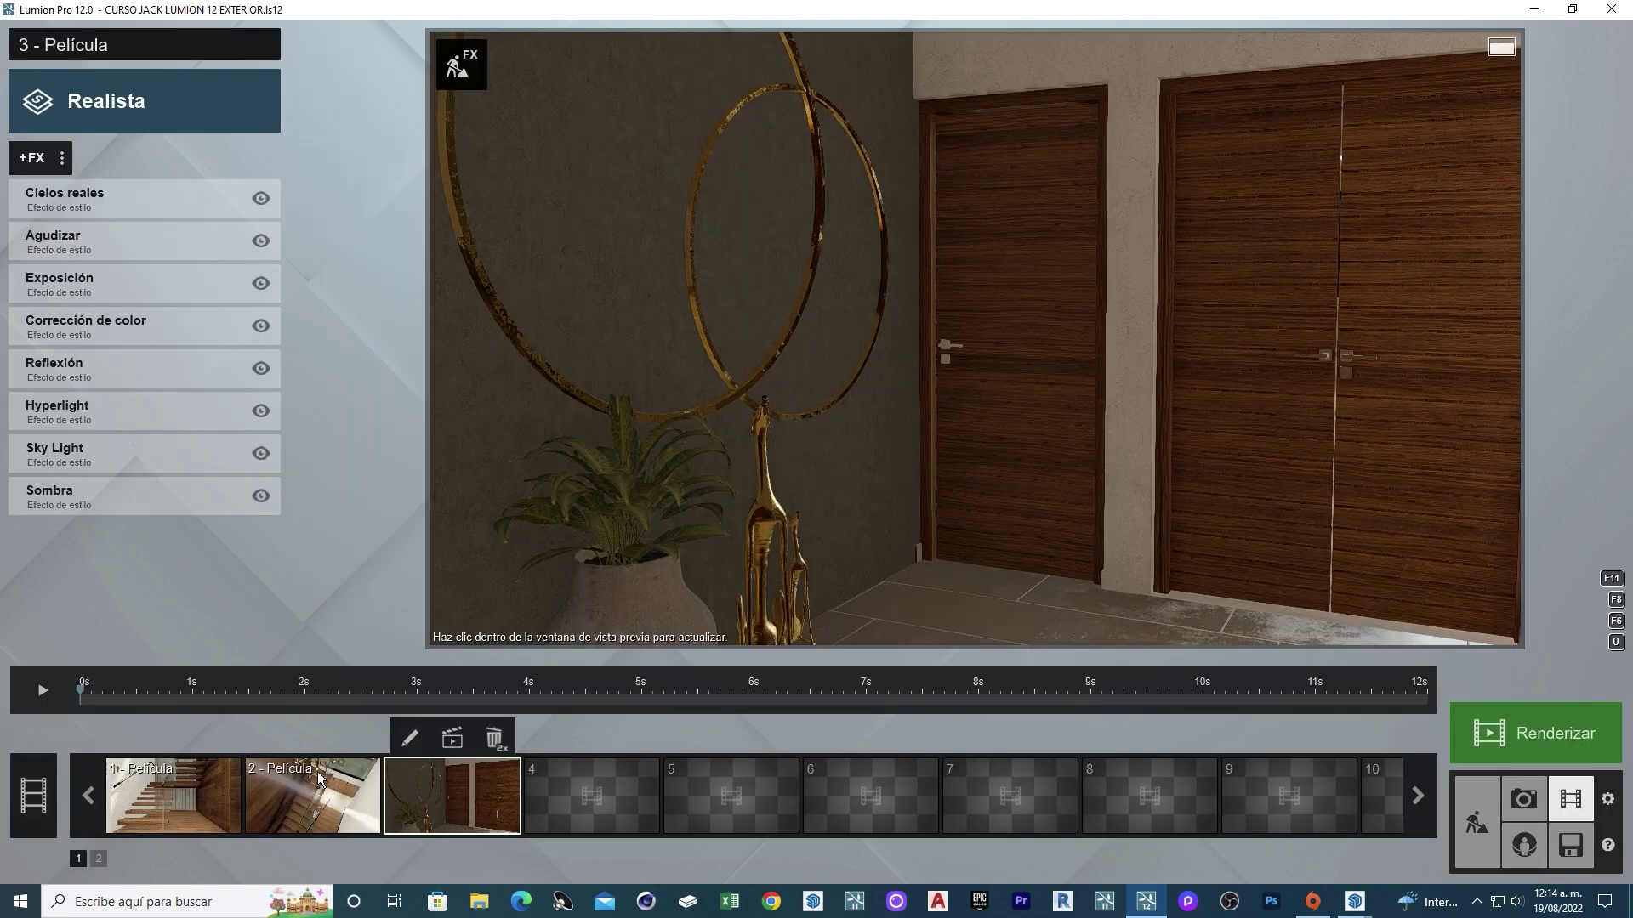
left_click(34, 159)
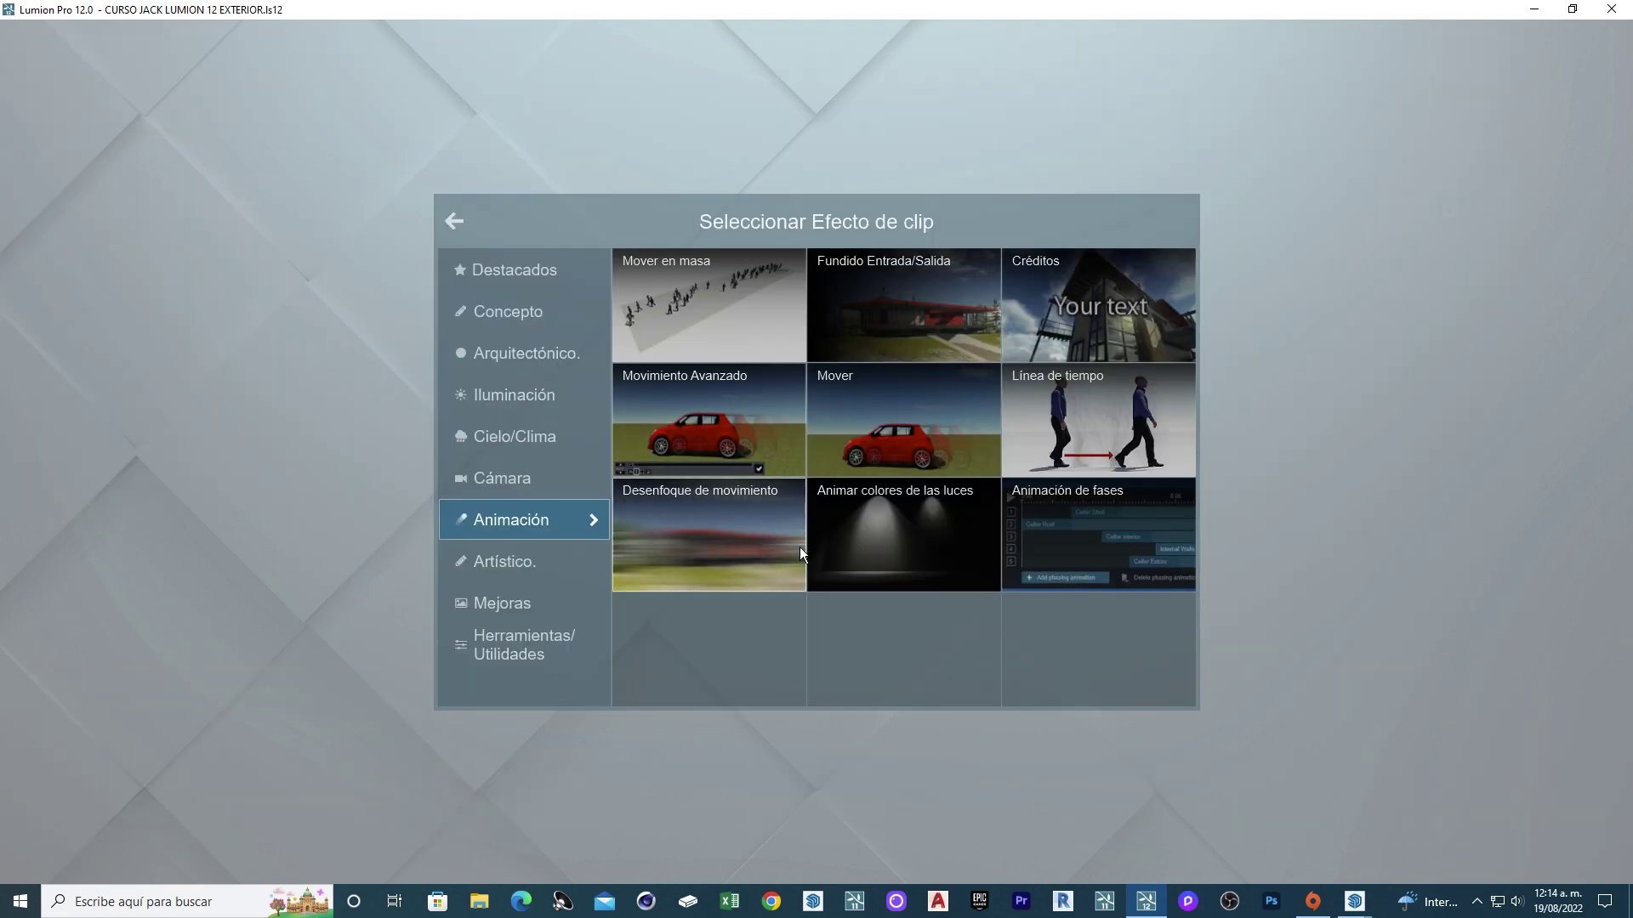
left_click(712, 429)
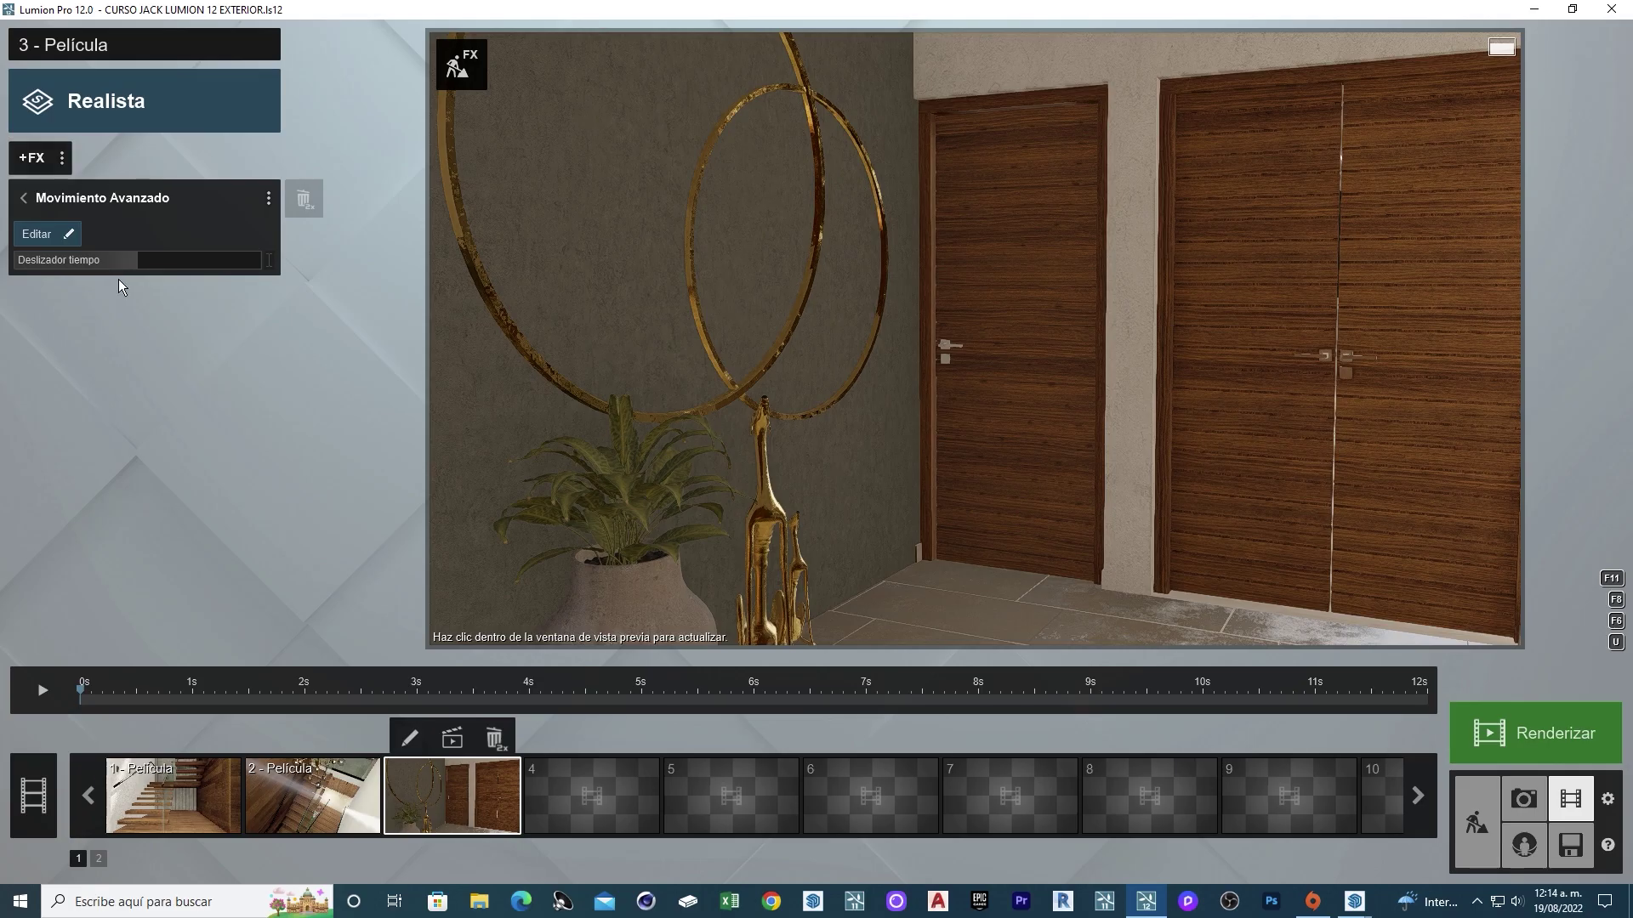
left_click(40, 237)
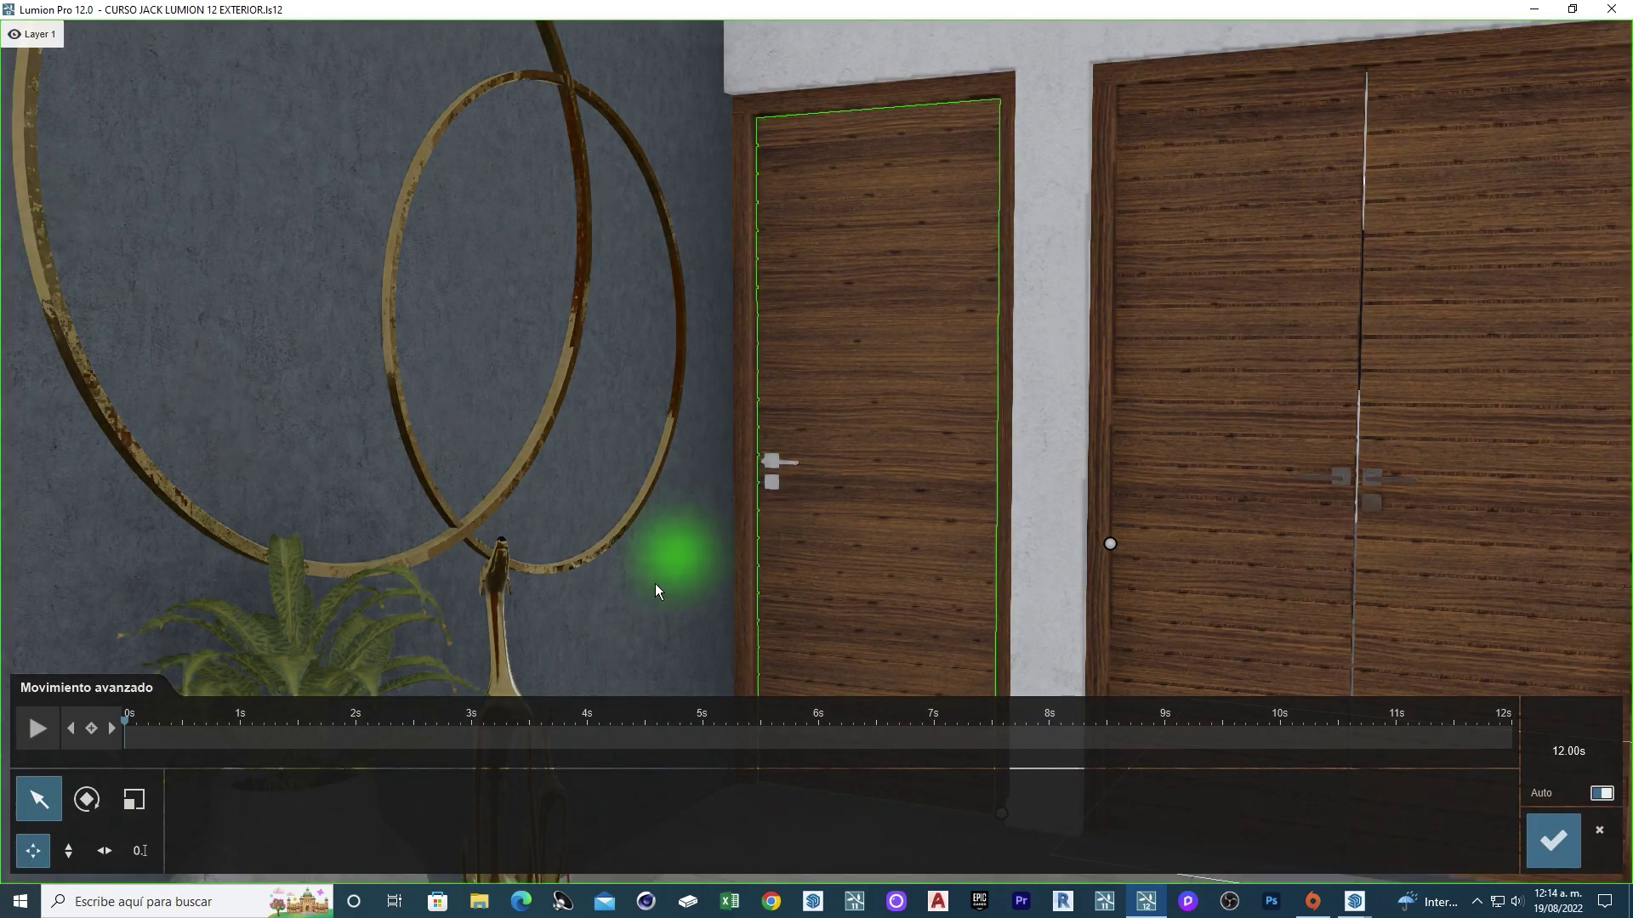
scroll(655, 544, "up", 3)
left_click(846, 315)
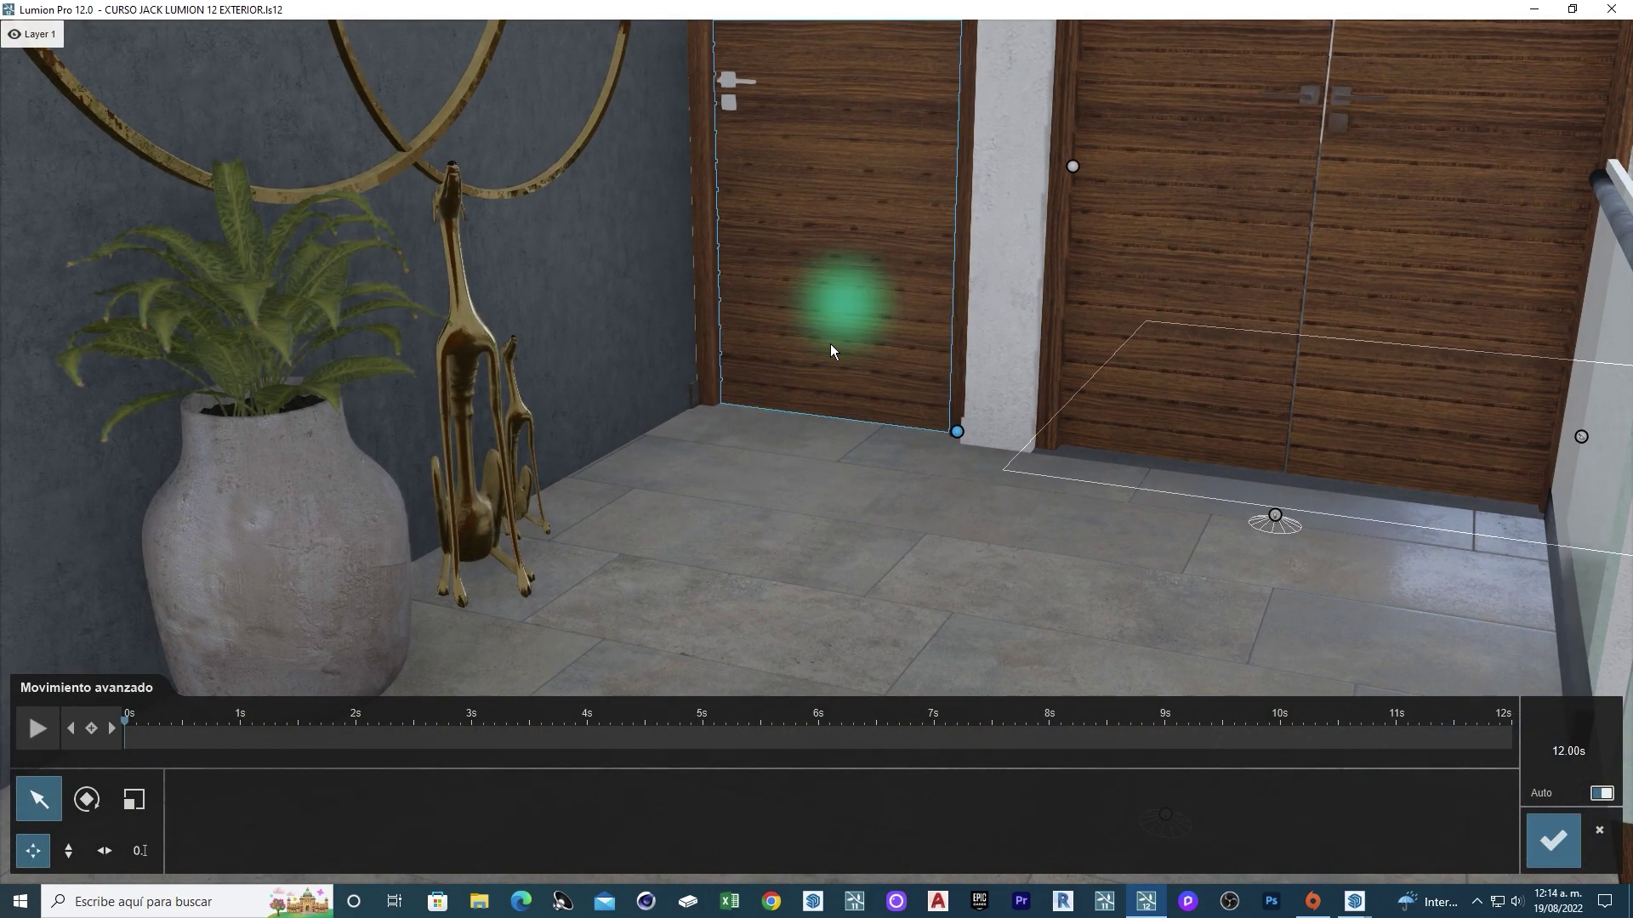
right_click_drag(831, 352, 885, 463)
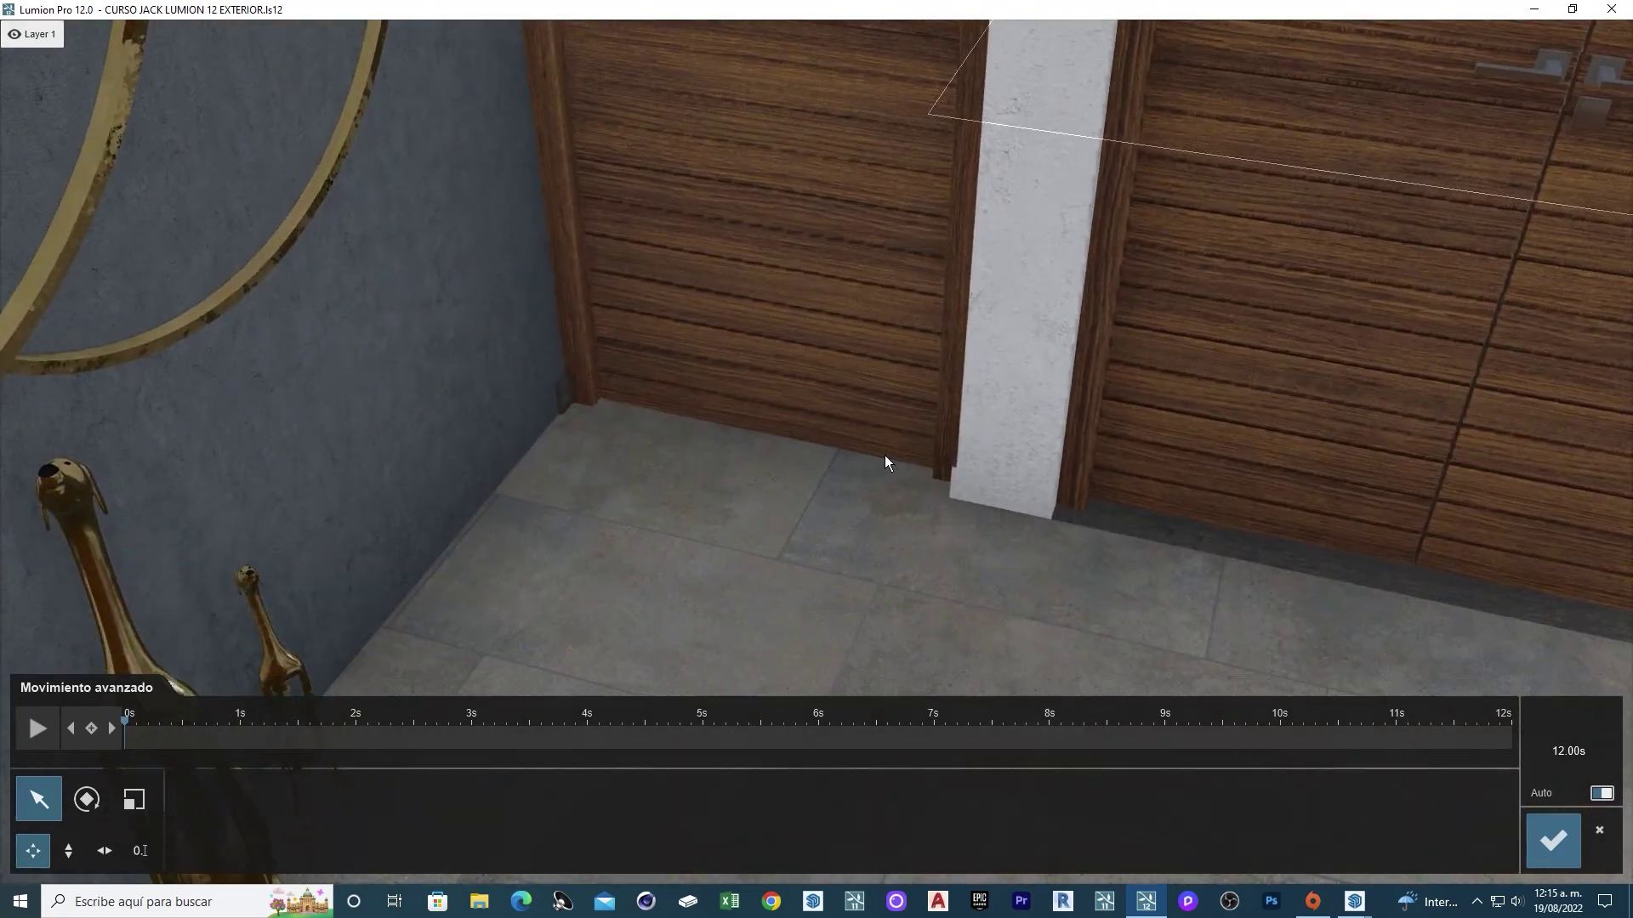
scroll(678, 383, "up", 2)
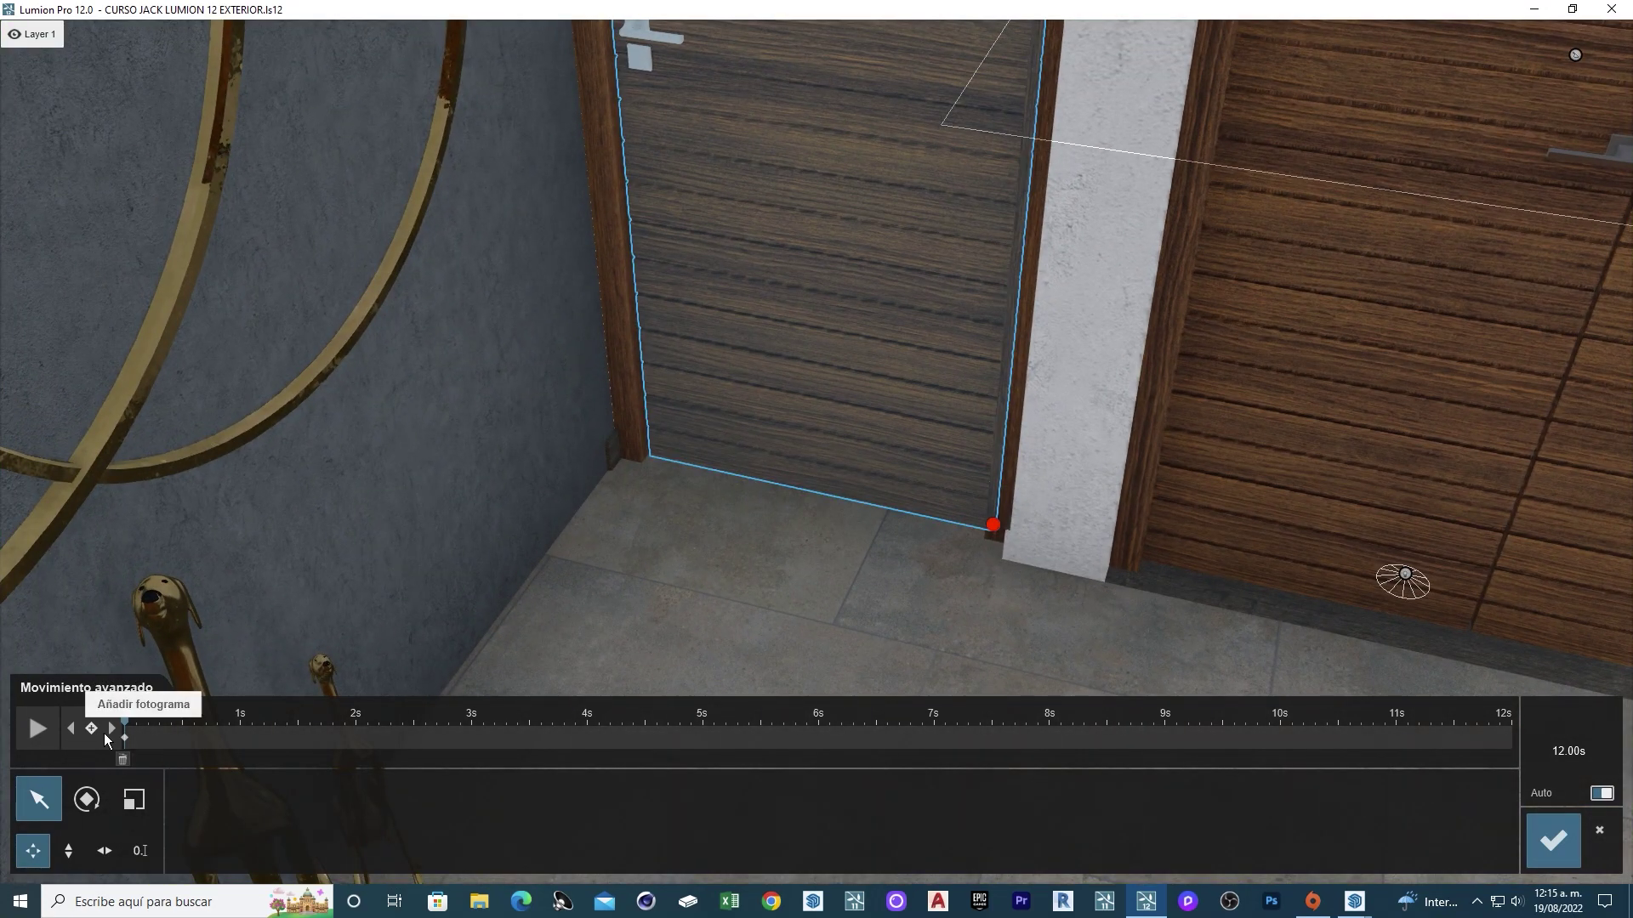
Swing the slatted door open at the 3-second keyframe, then move the timeline to 6 seconds.
right_click_drag(844, 546, 869, 520)
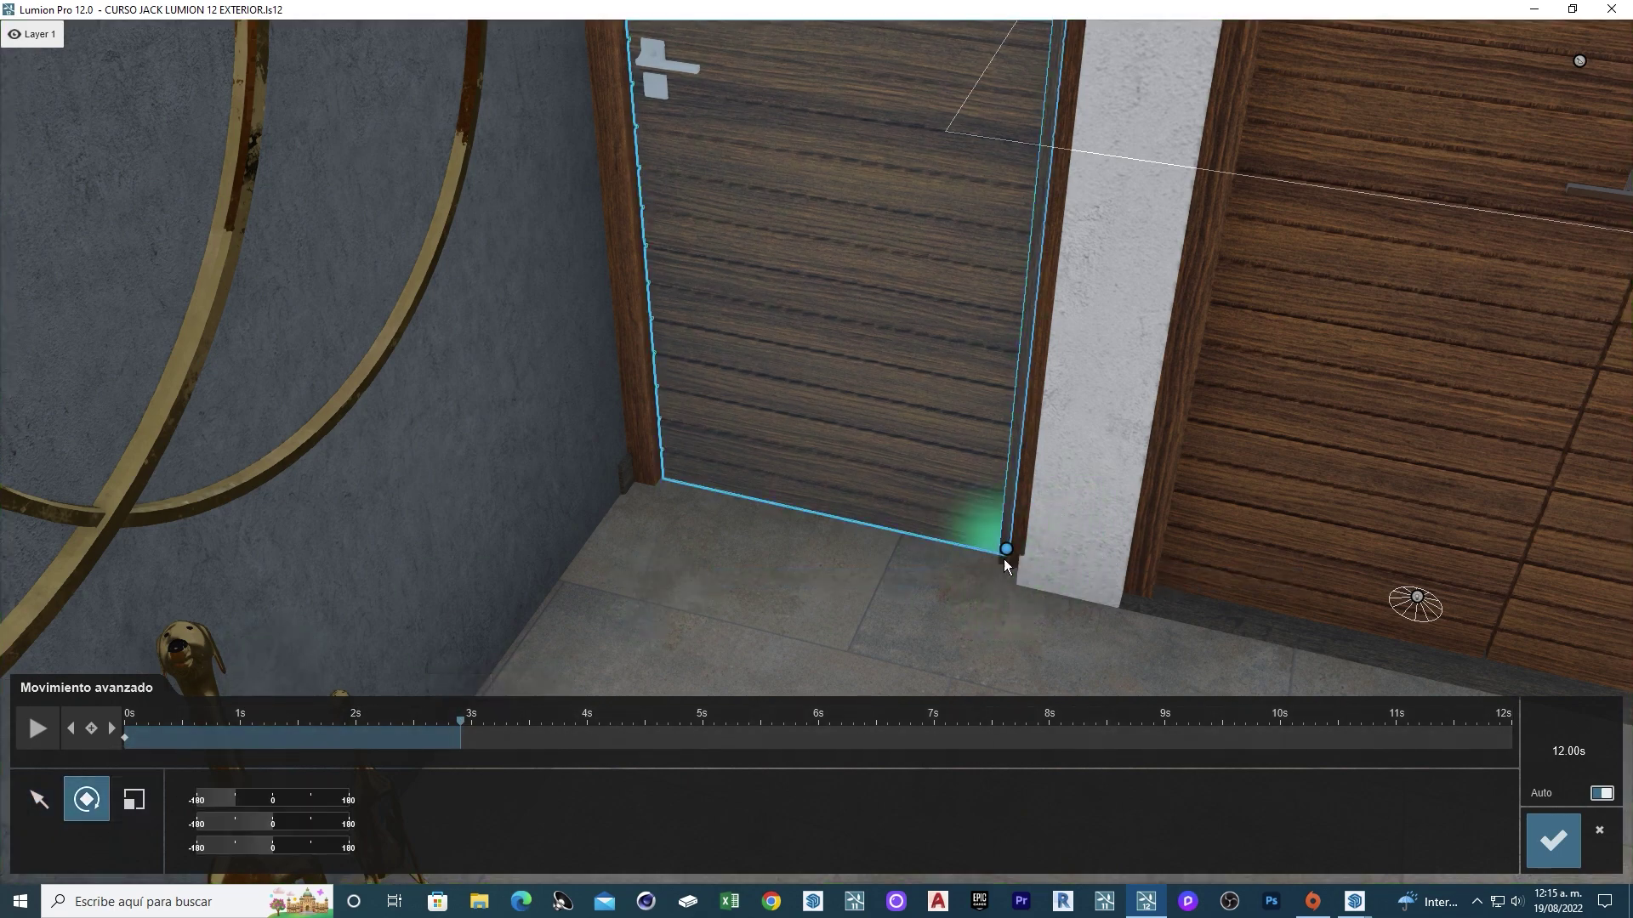
left_click_drag(1008, 554, 997, 436)
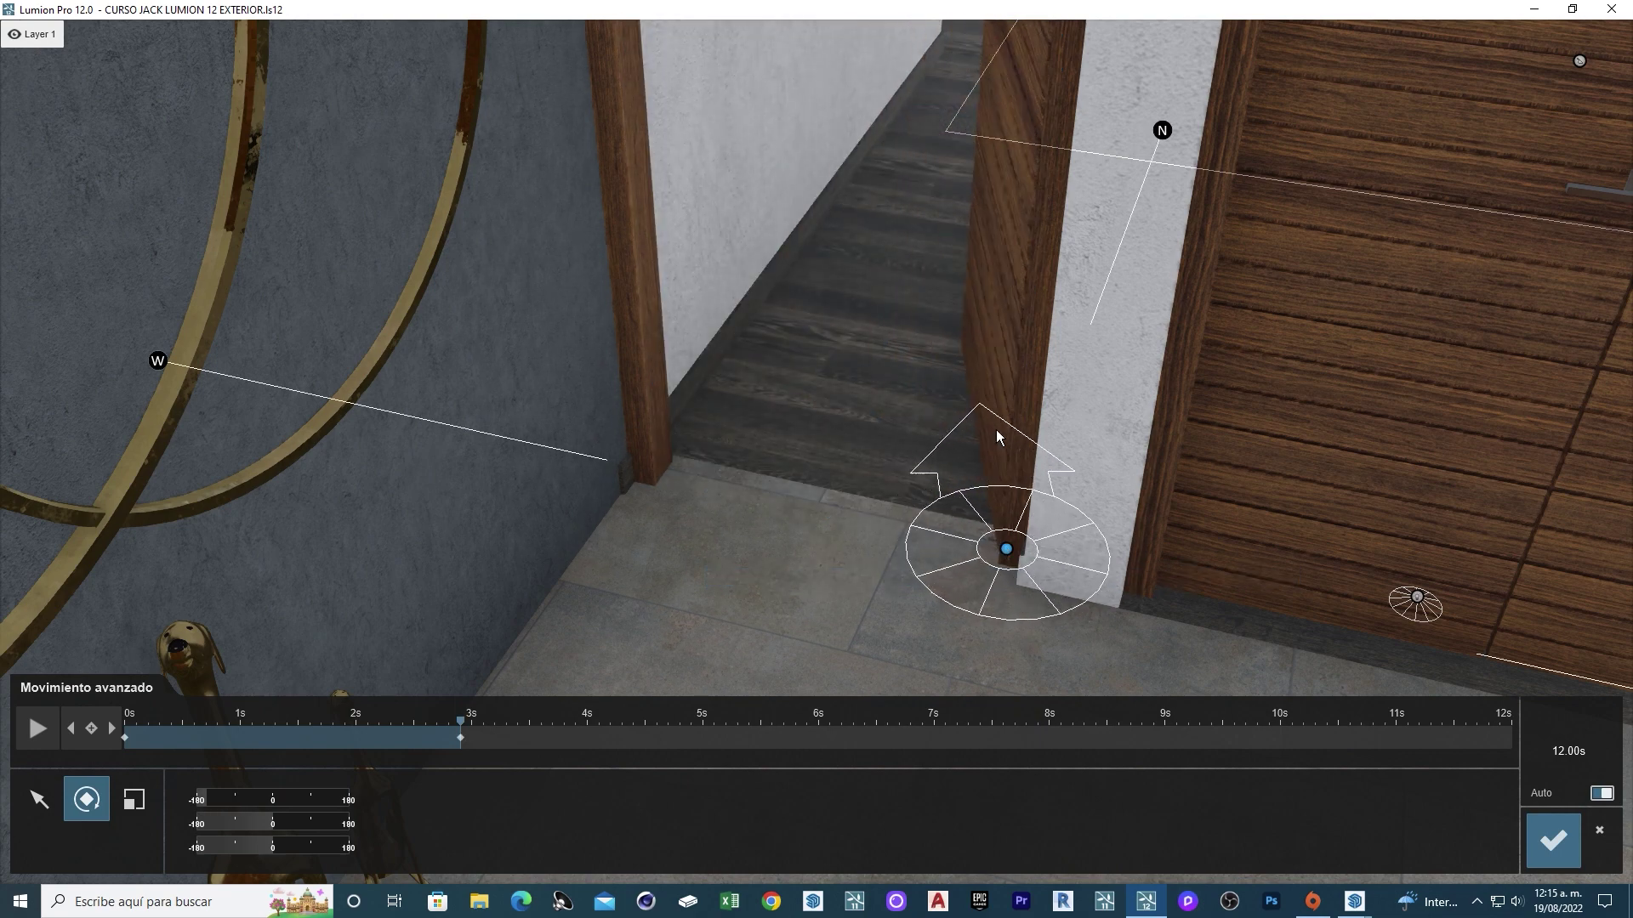
left_click_drag(1018, 415, 1023, 415)
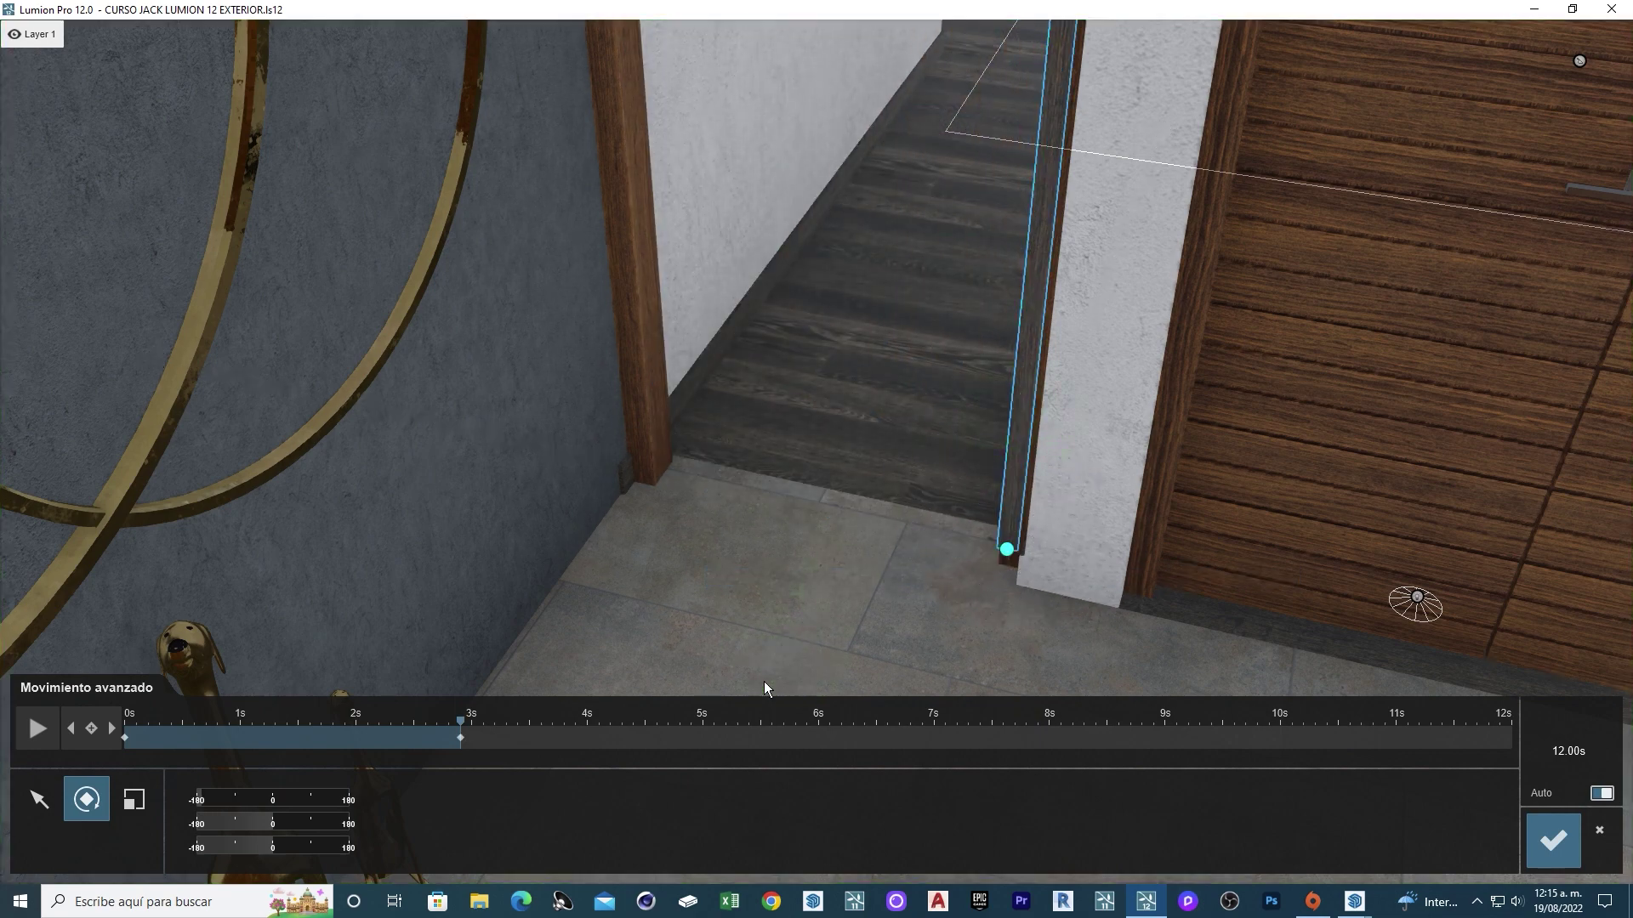
mouse_move(460, 722)
left_mouse_down()
mouse_move(344, 737)
mouse_move(457, 736)
left_mouse_up()
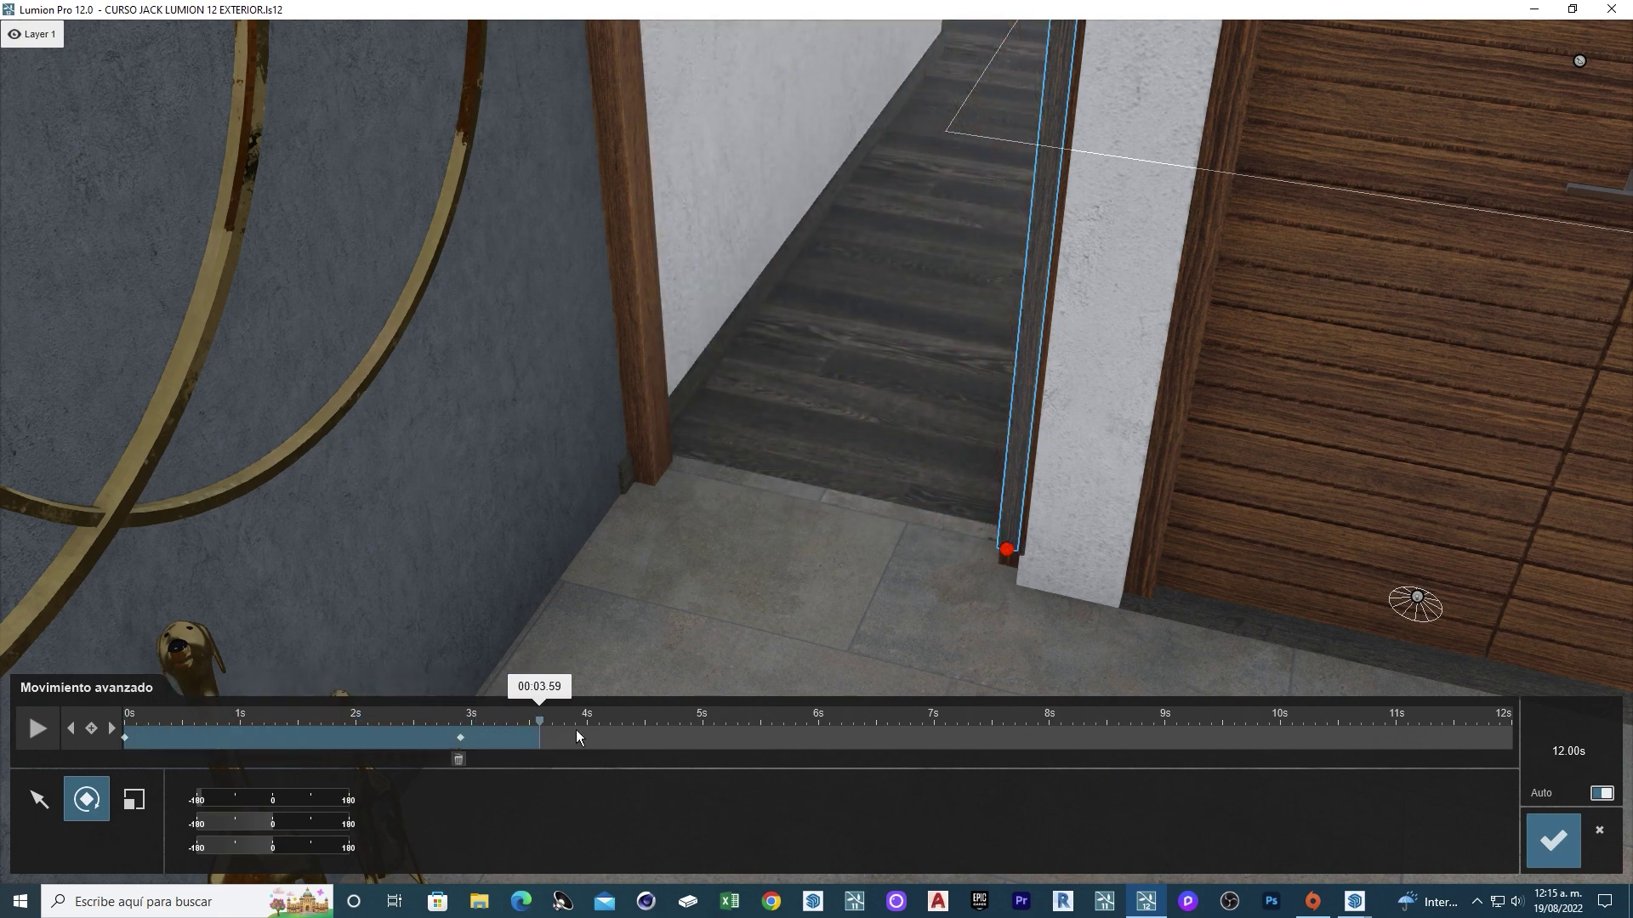
left_click(818, 720)
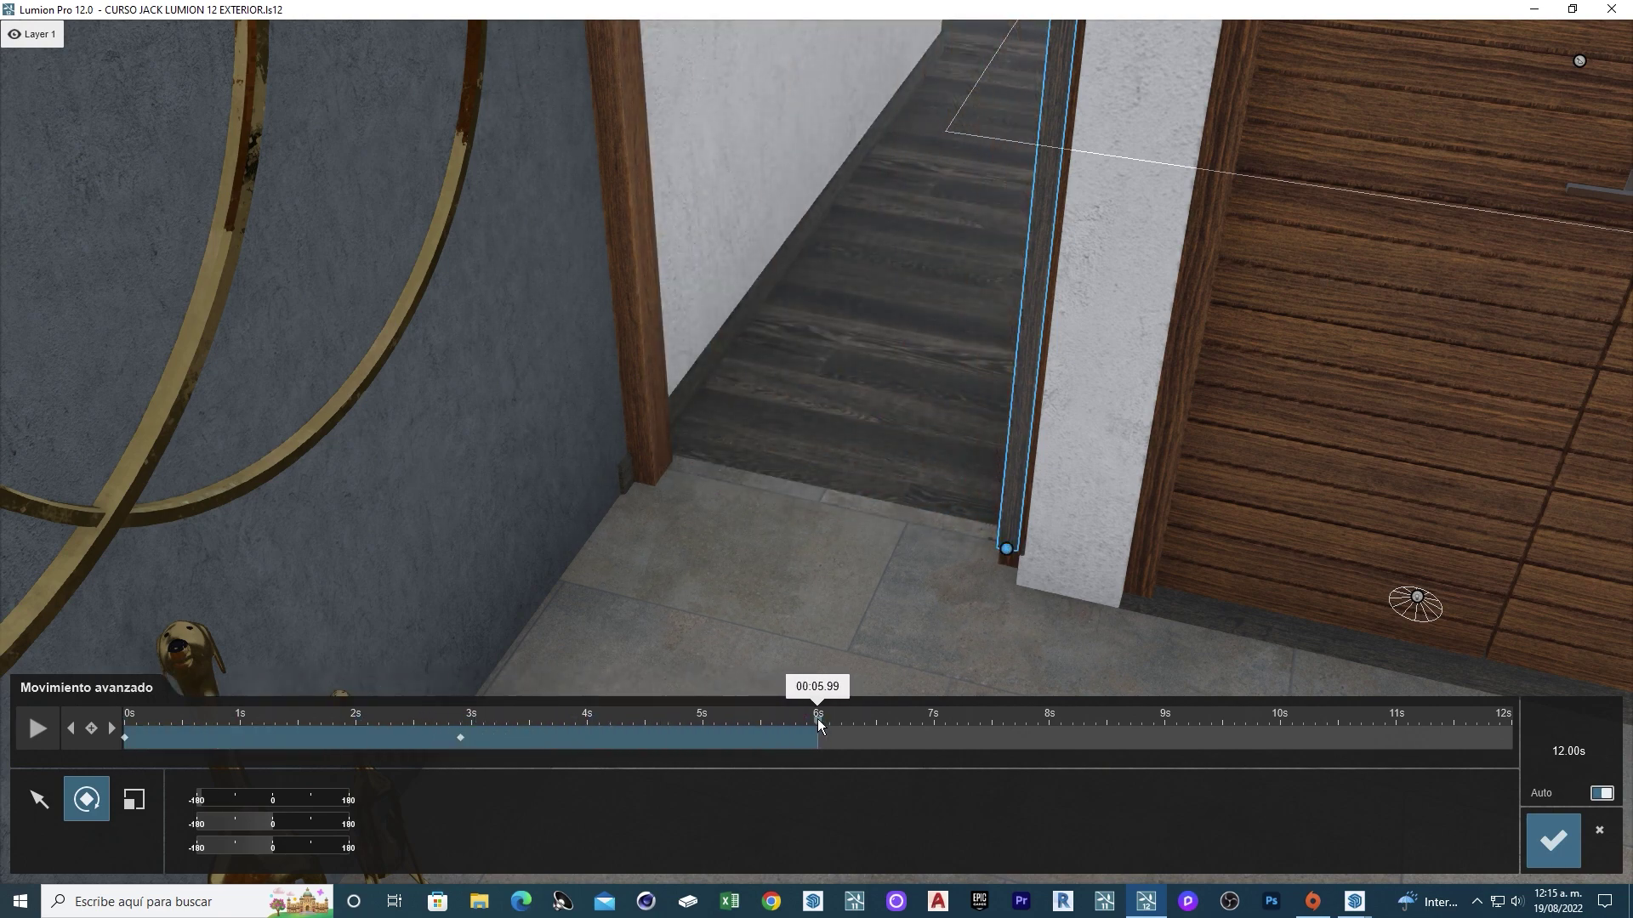
scroll(976, 401, "up", 10)
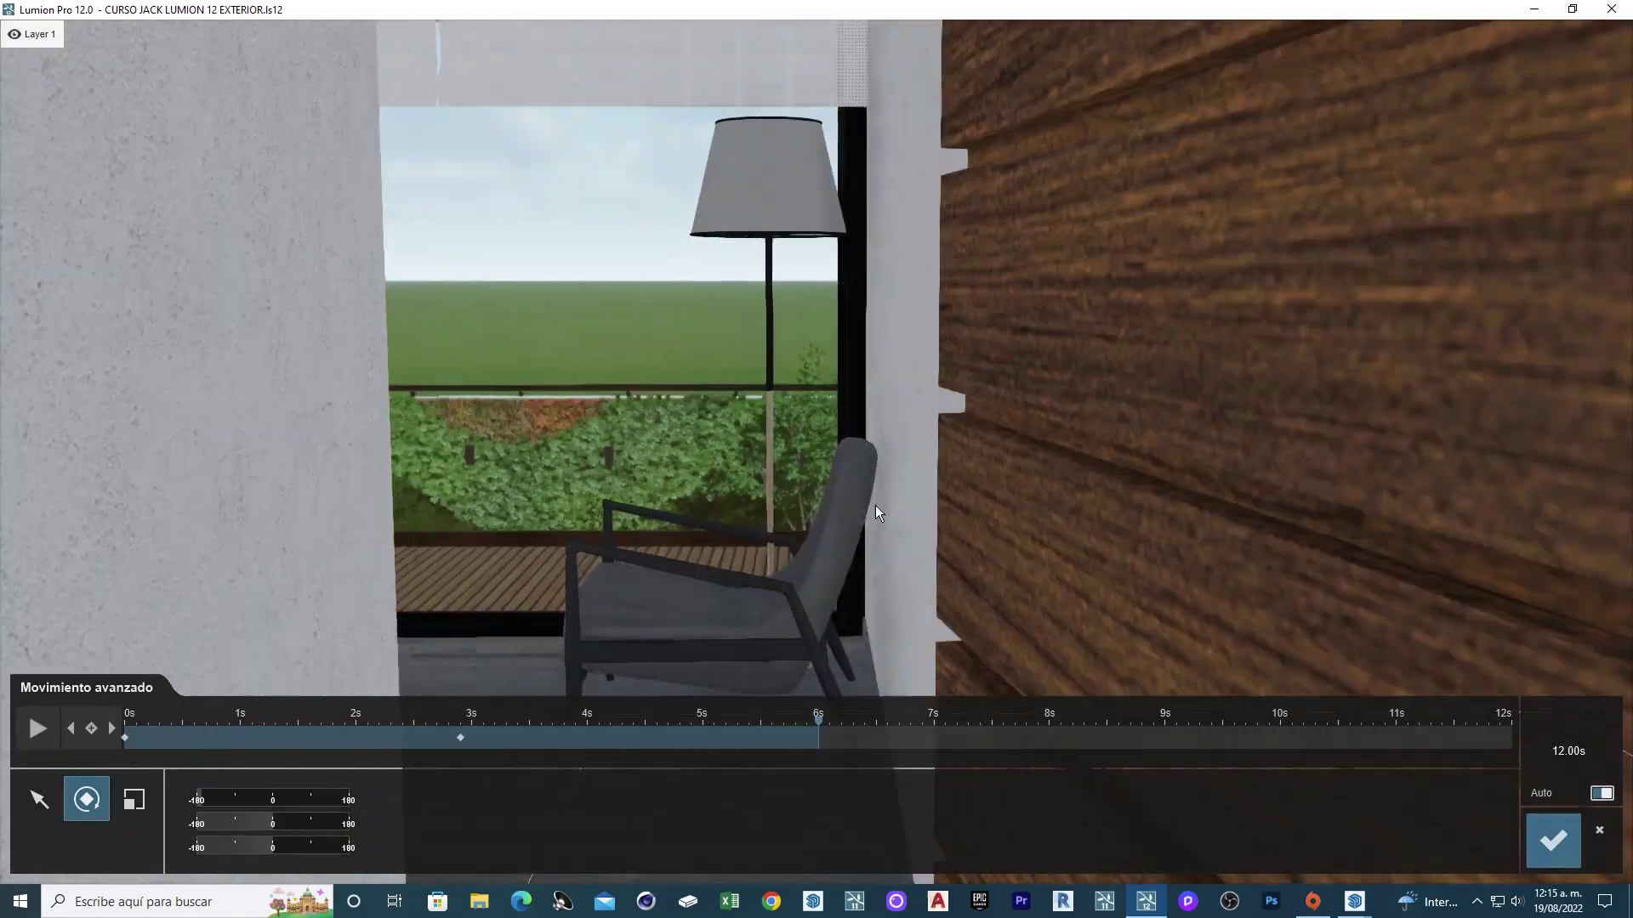
scroll(877, 511, "up", 5)
scroll(792, 531, "up", 4)
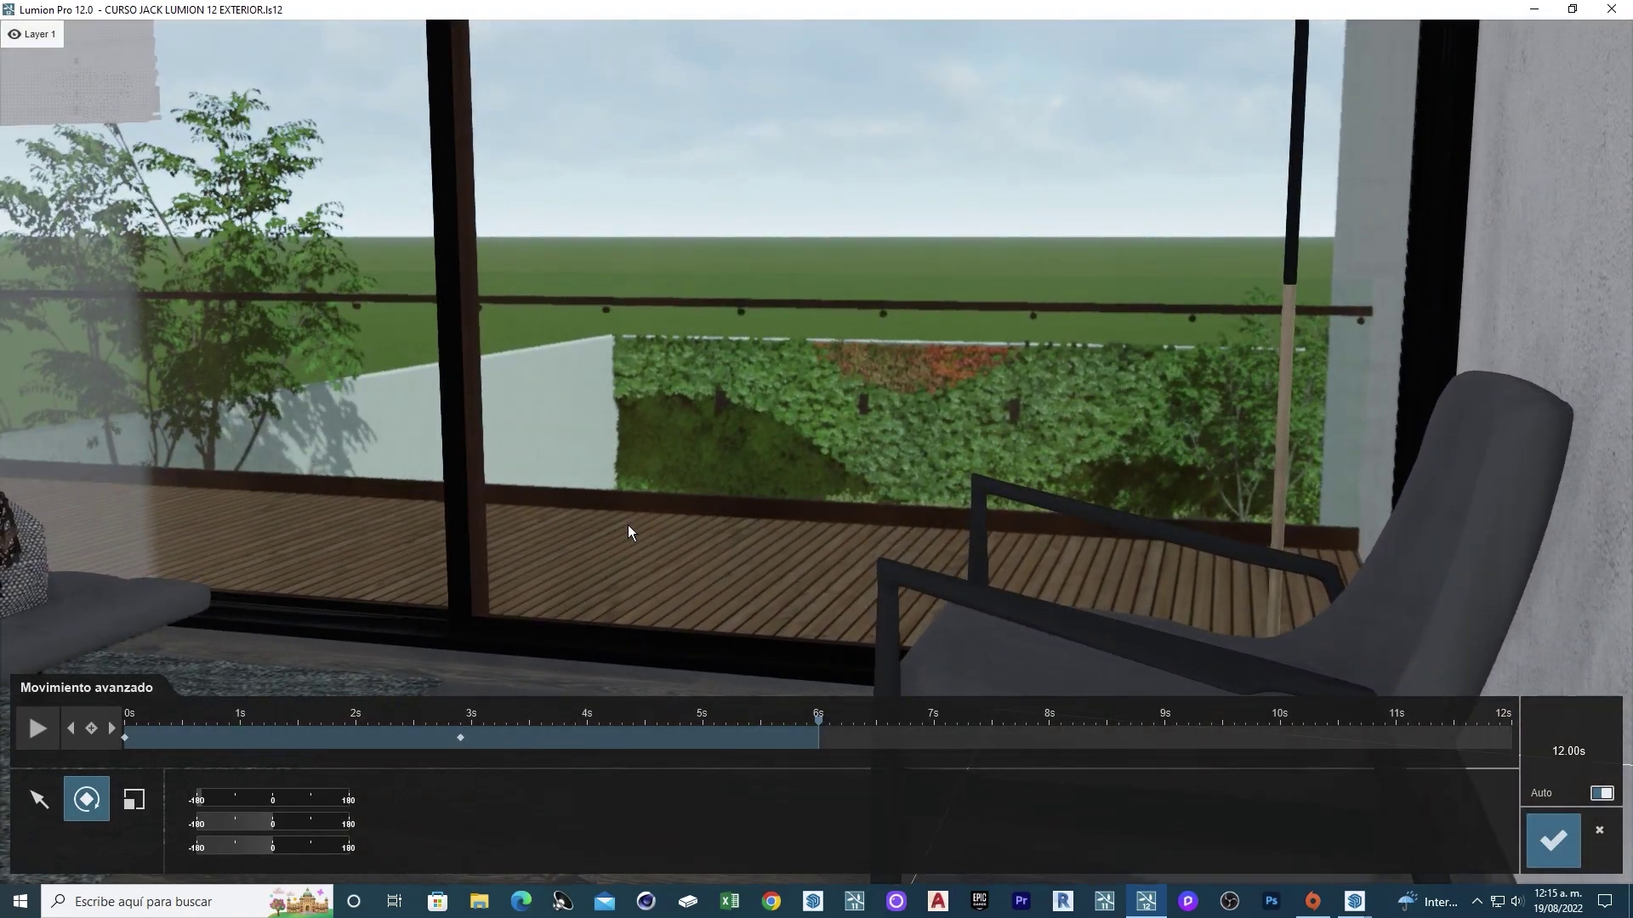
Slide the glass door about 2.31 m open at the 9-second mark.
mouse_move(653, 505)
right_mouse_down()
mouse_move(690, 517)
mouse_move(284, 627)
right_mouse_up()
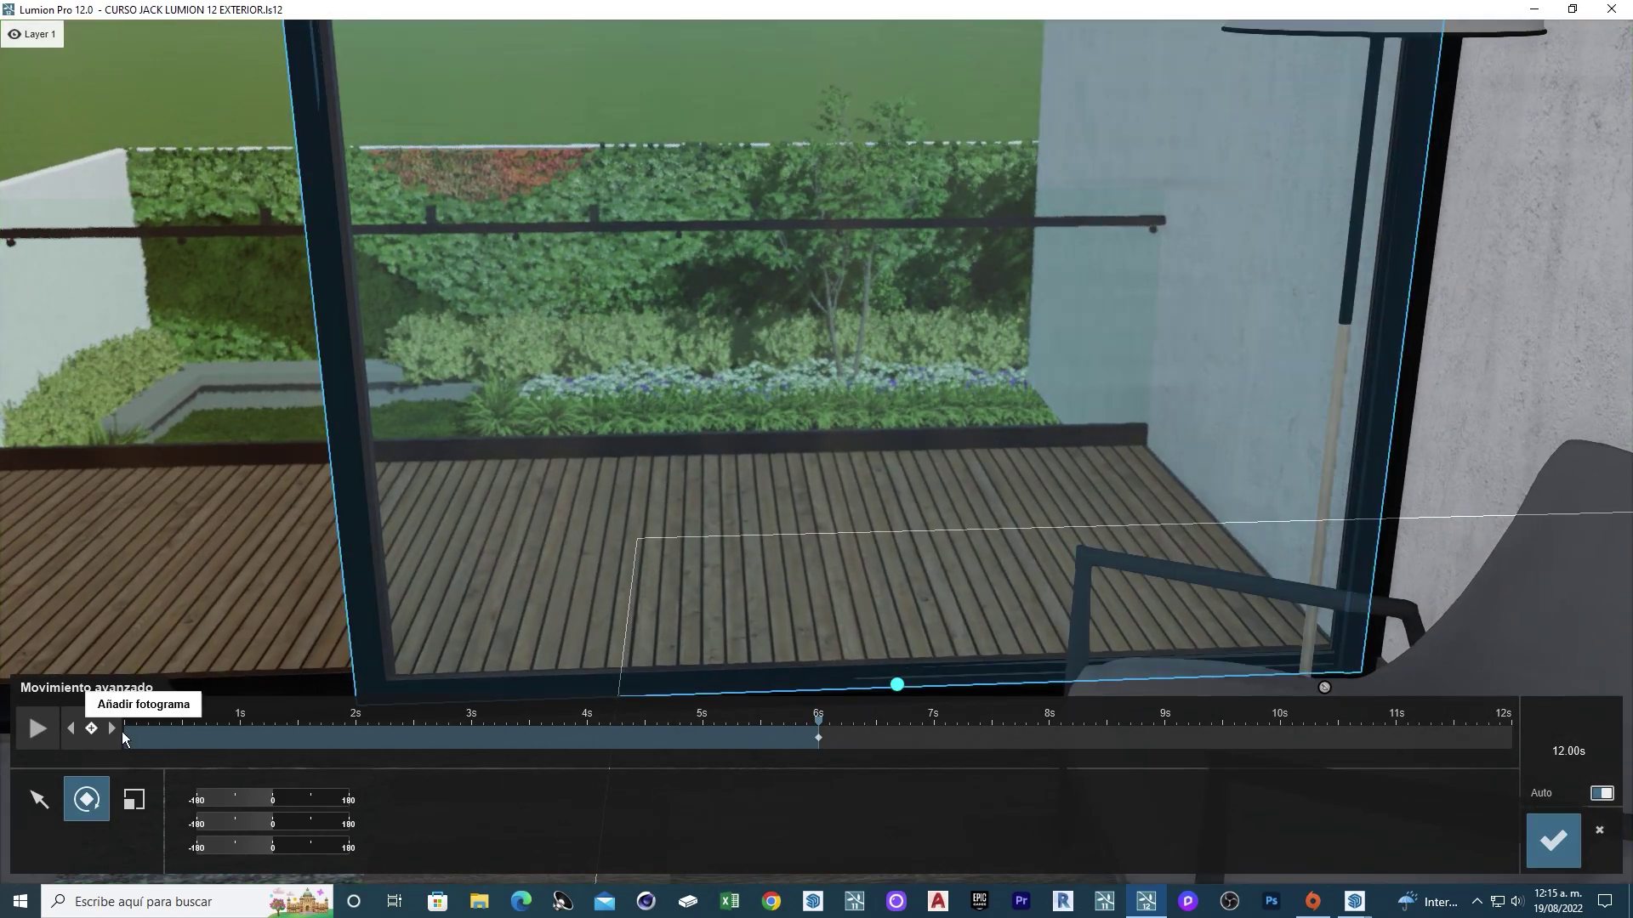
mouse_move(1112, 468)
right_mouse_down()
mouse_move(941, 284)
mouse_move(1052, 201)
mouse_move(1139, 341)
mouse_move(1177, 307)
mouse_move(1135, 471)
right_mouse_up()
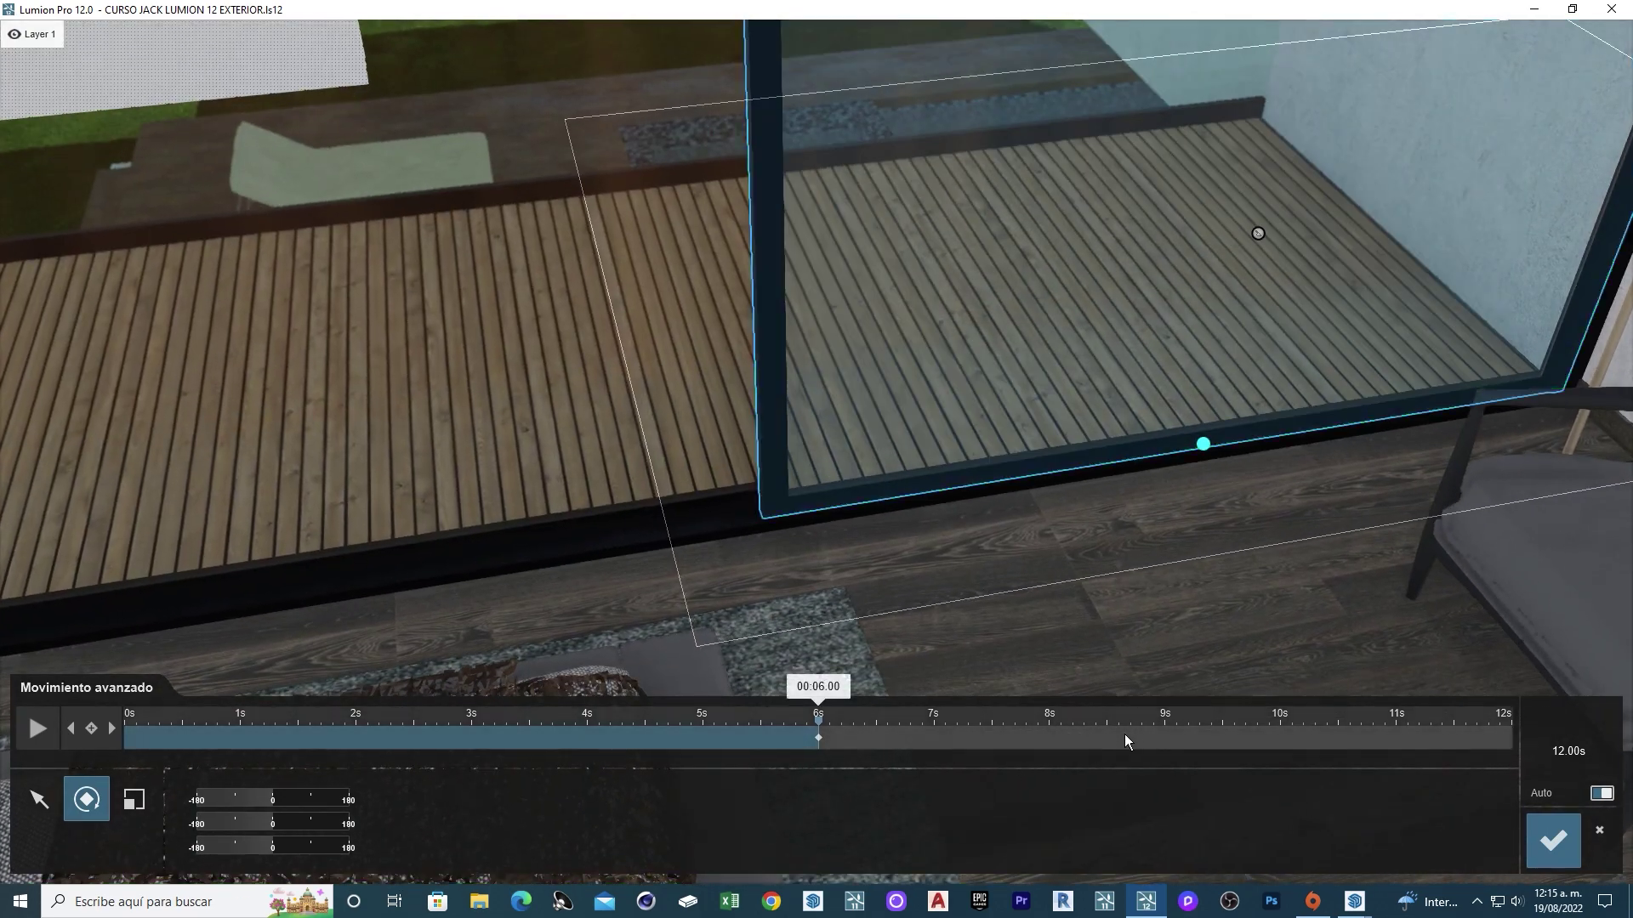
left_click(1161, 729)
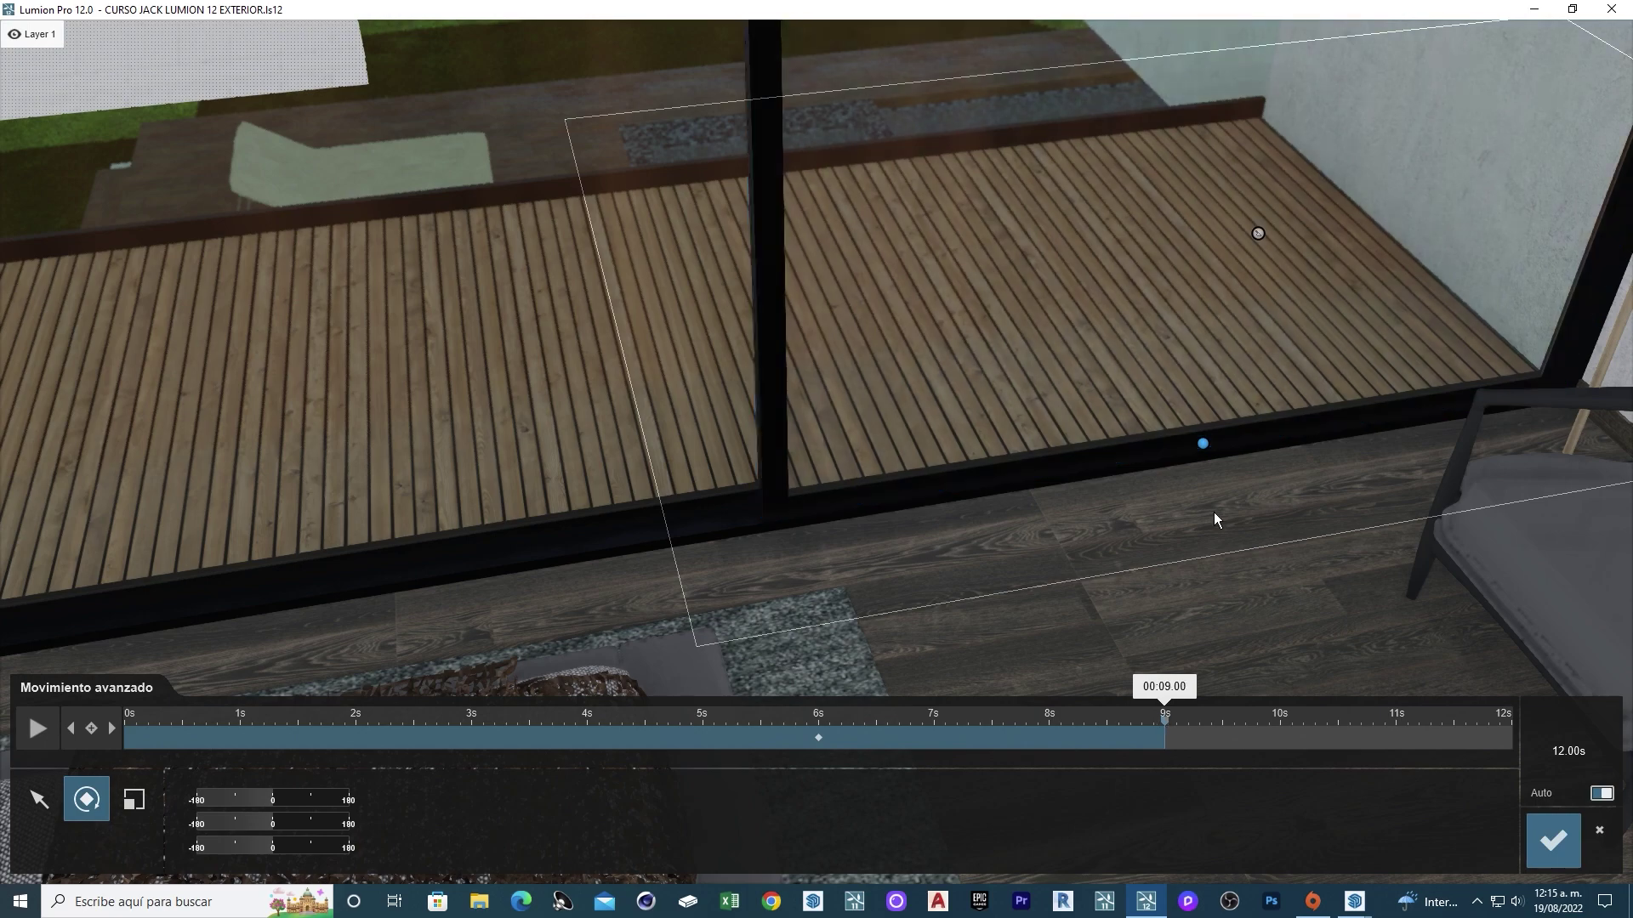
scroll(969, 704, "down", 5)
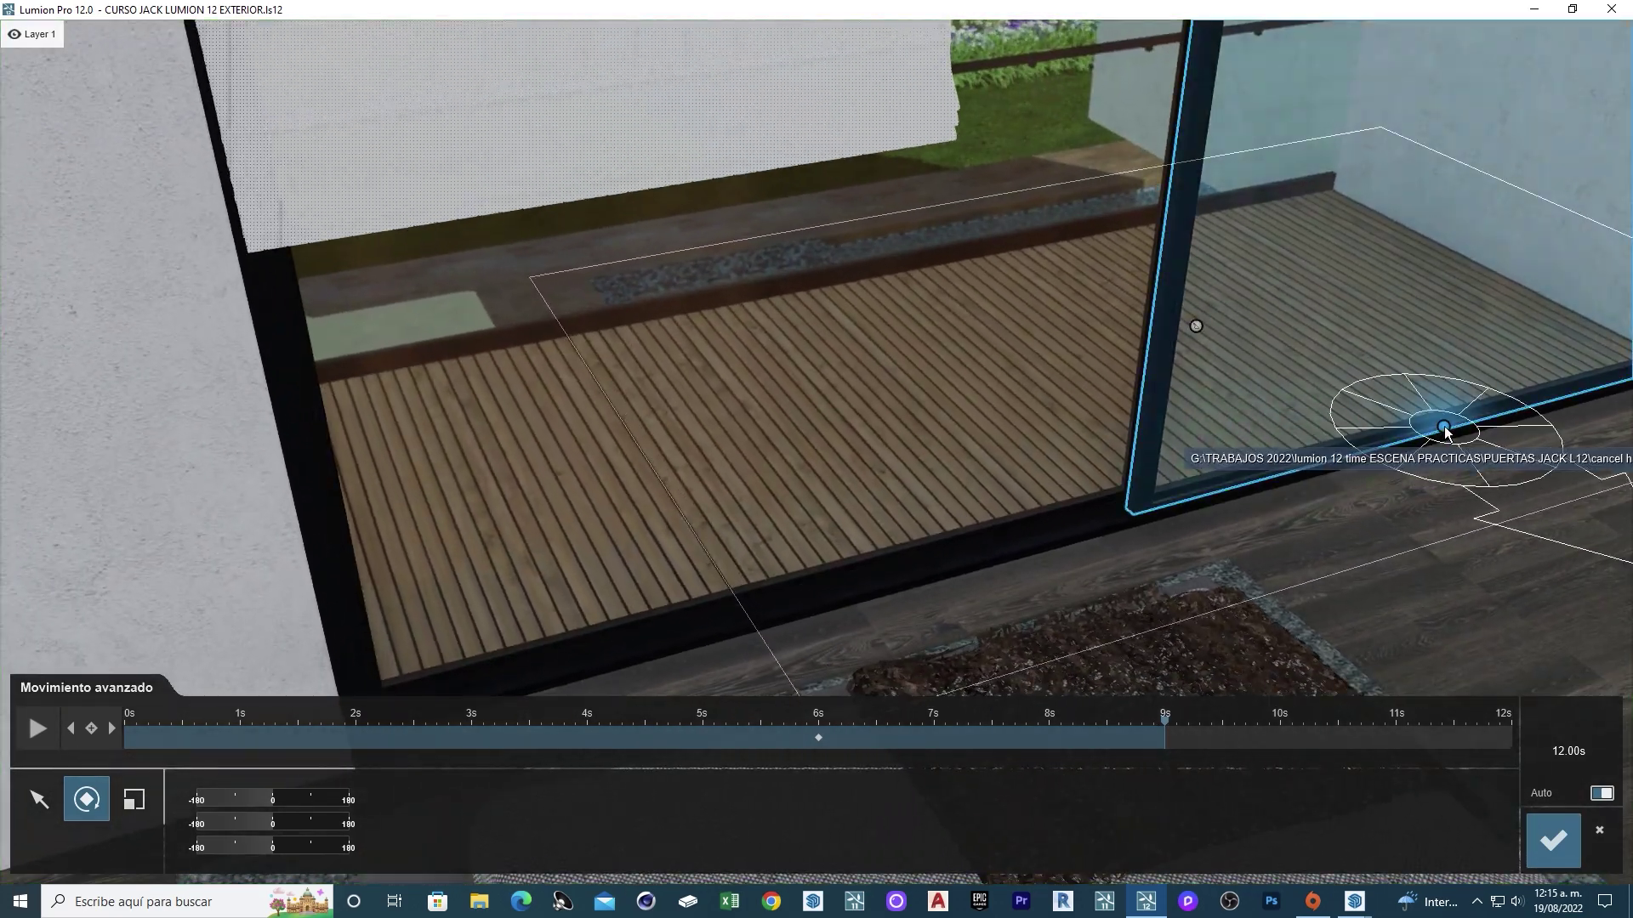
left_click_drag(1411, 440, 825, 602)
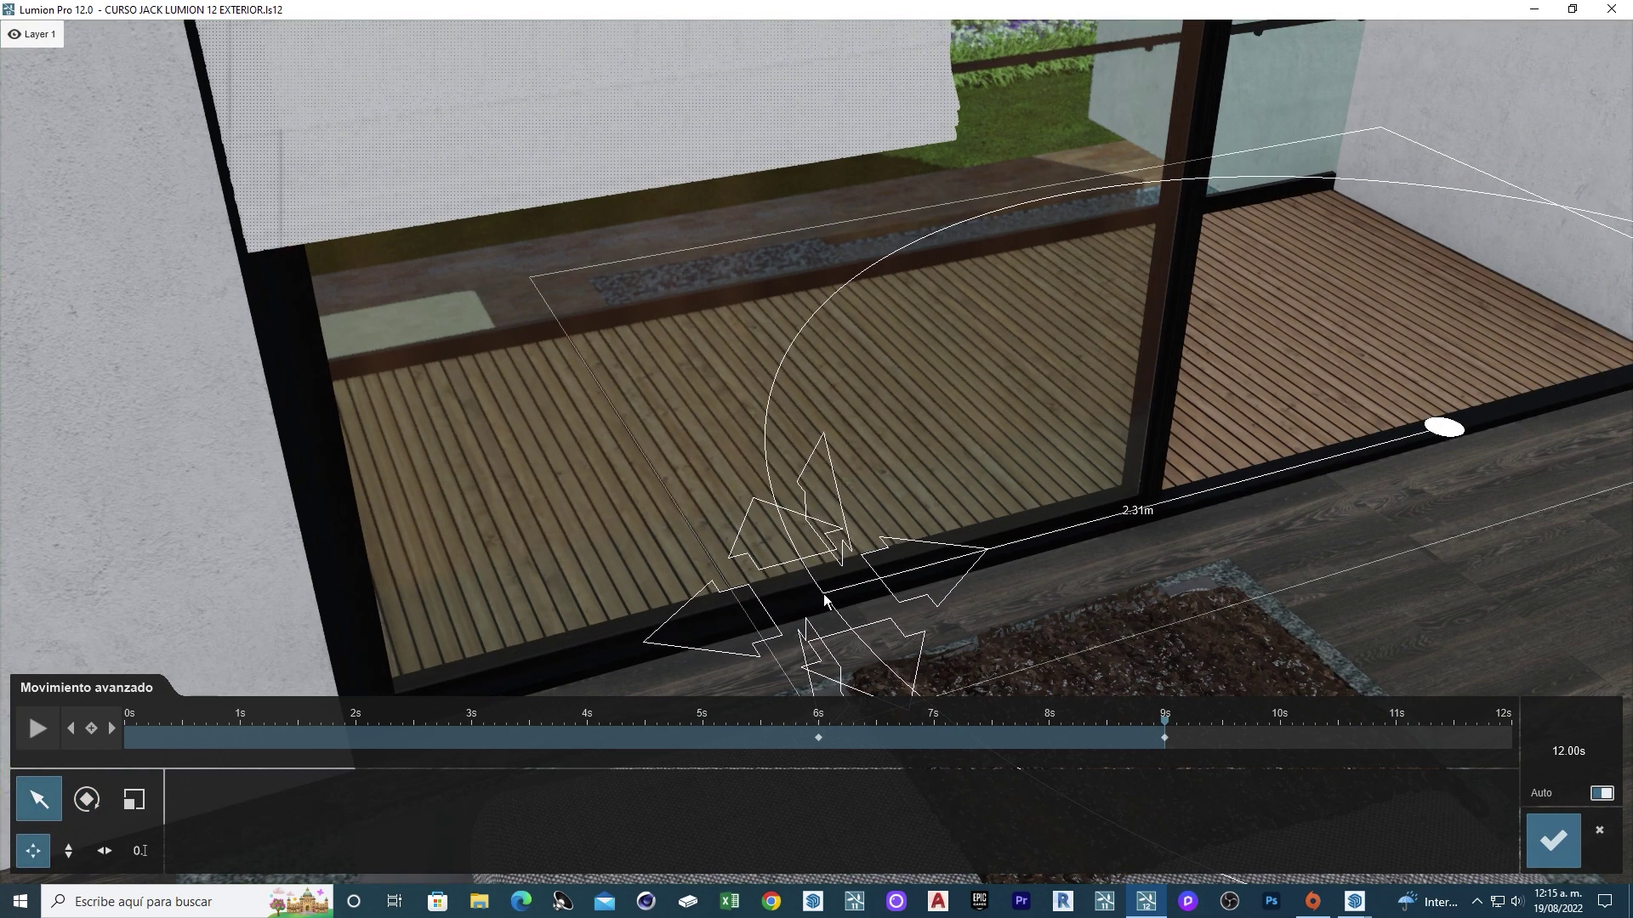
mouse_move(1163, 736)
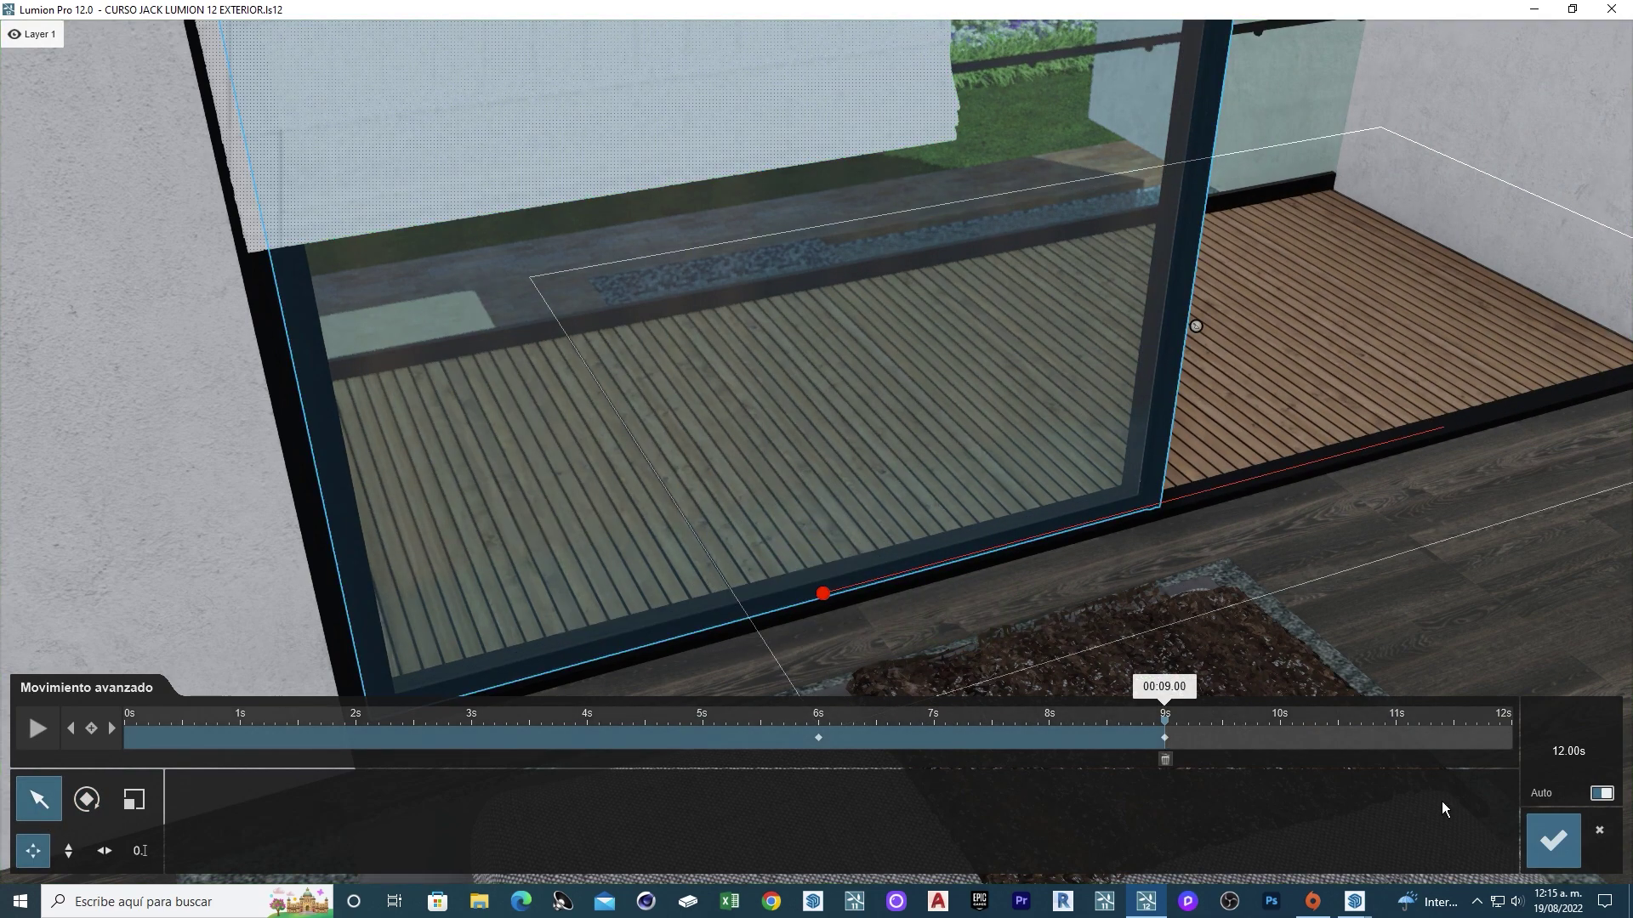
left_click(1302, 724)
Confirm the Advanced Movement, play clip 3 through, and set the playhead near 7.3 seconds.
left_click(1556, 841)
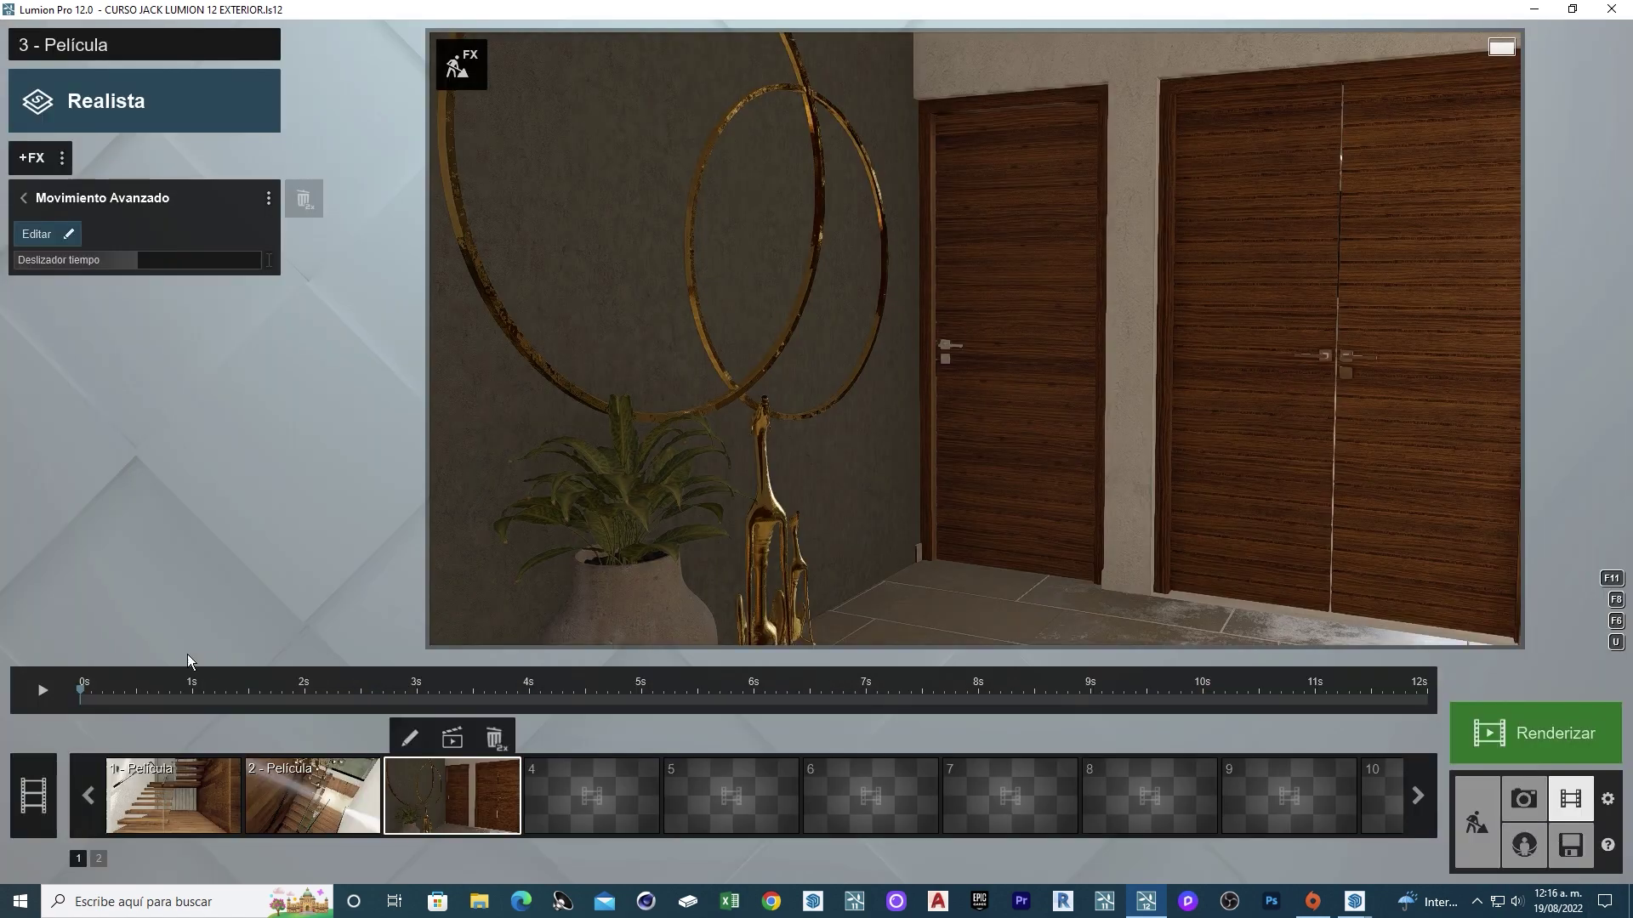
left_click(44, 690)
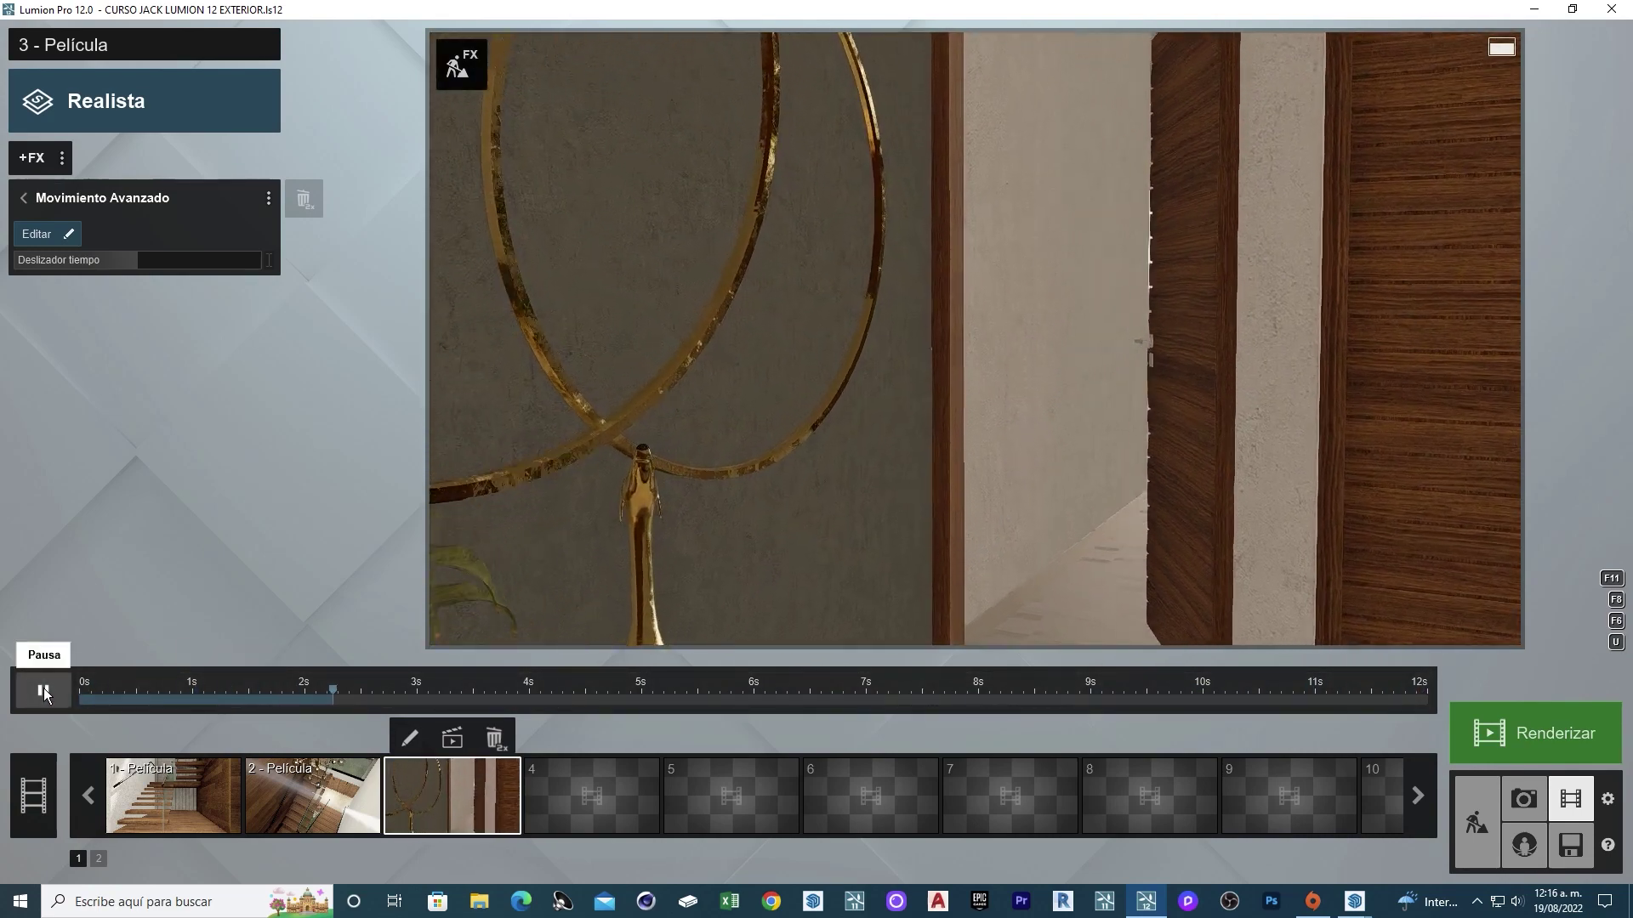
left_click(44, 690)
left_click_drag(102, 689, 899, 693)
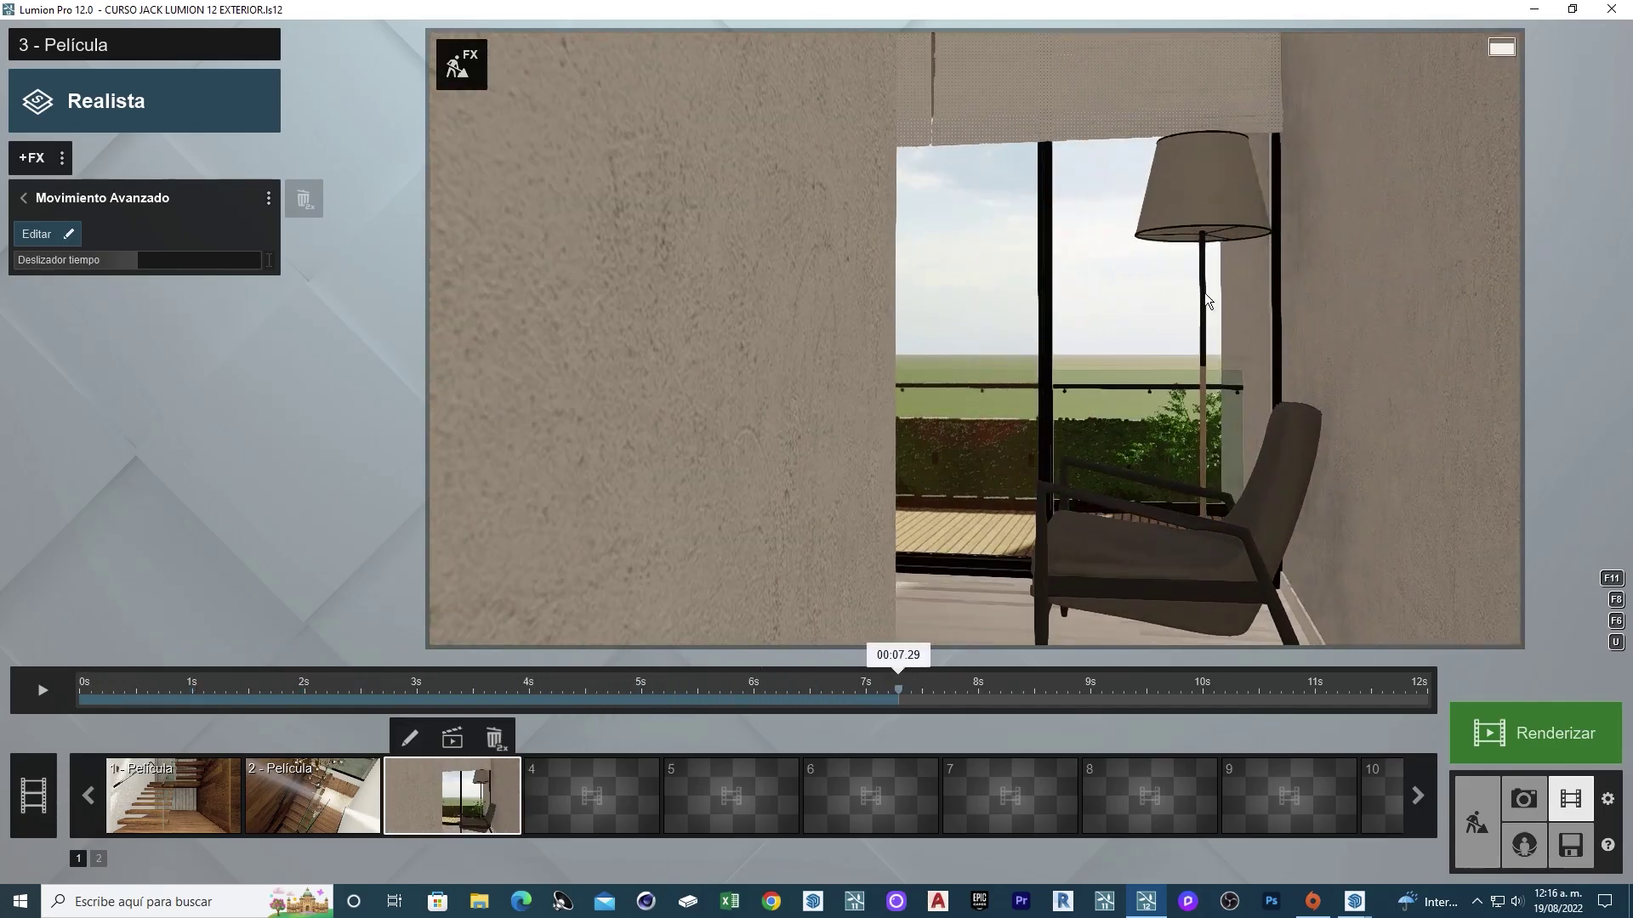
Add Visibilidad de las capas to clip 3 and turn on layers 3, 7 and 9.
left_click(25, 159)
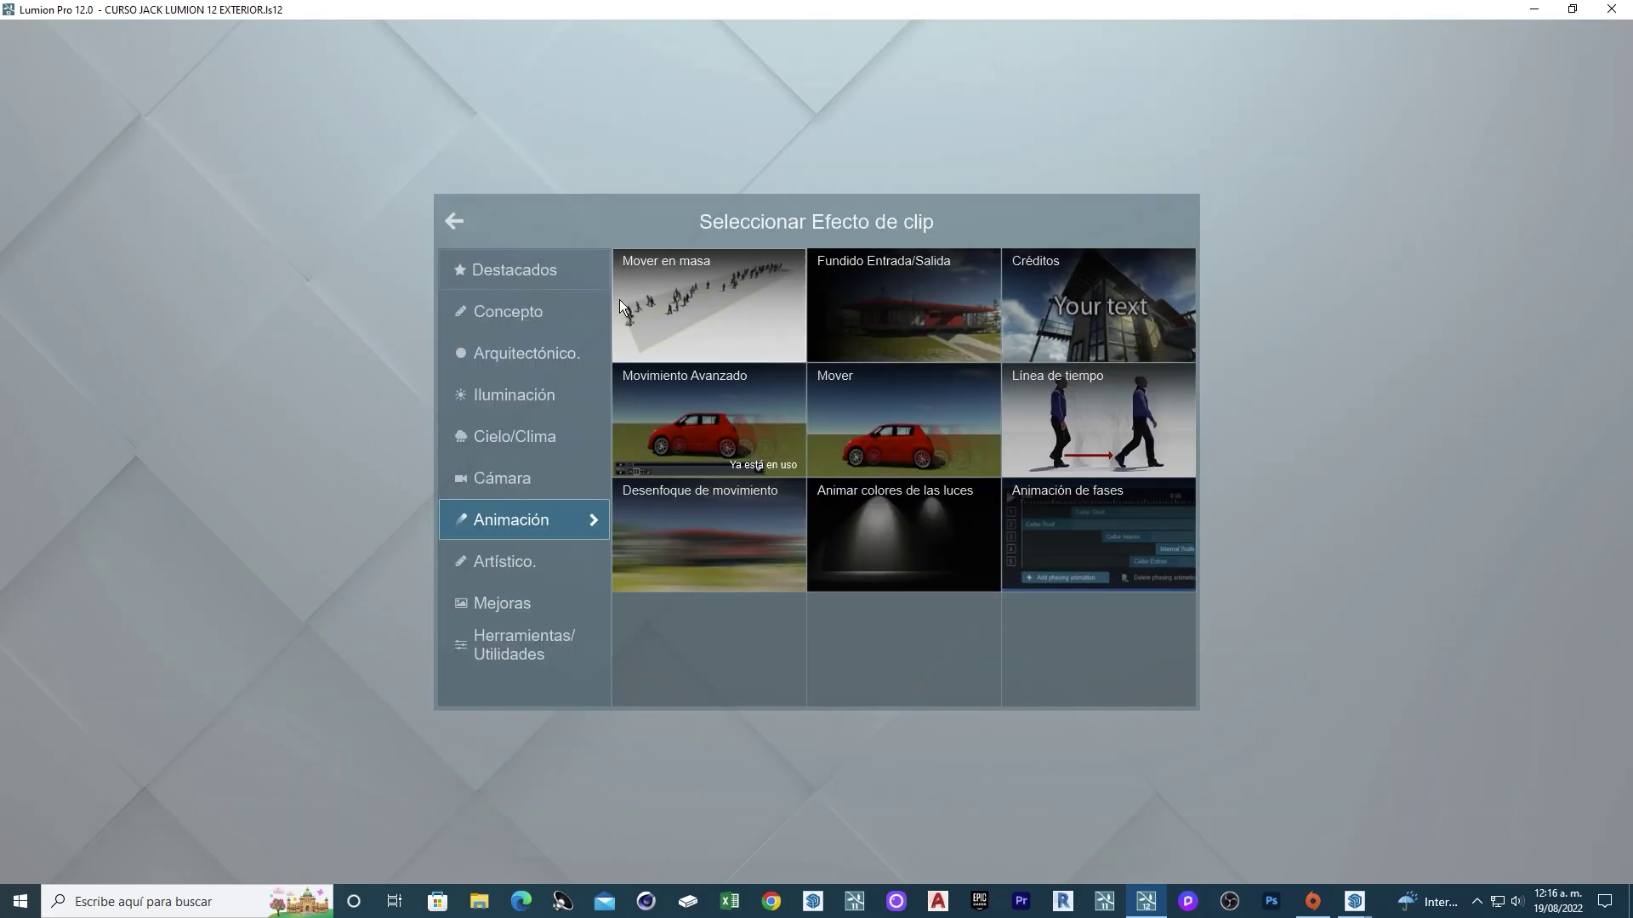
left_click(534, 279)
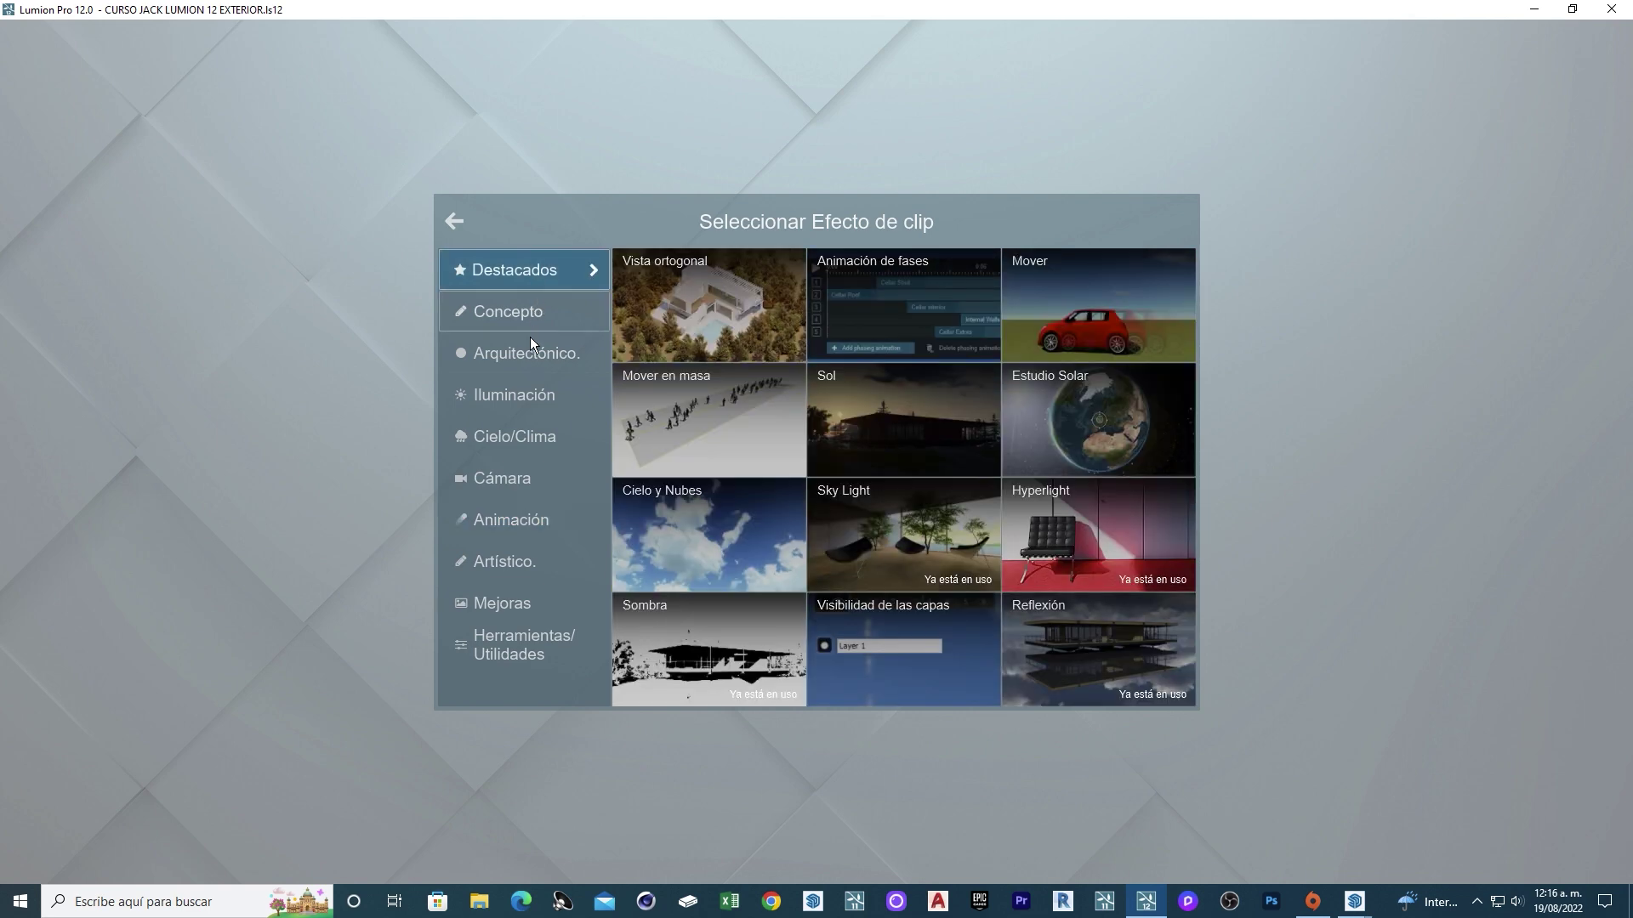
left_click(512, 312)
left_click(497, 651)
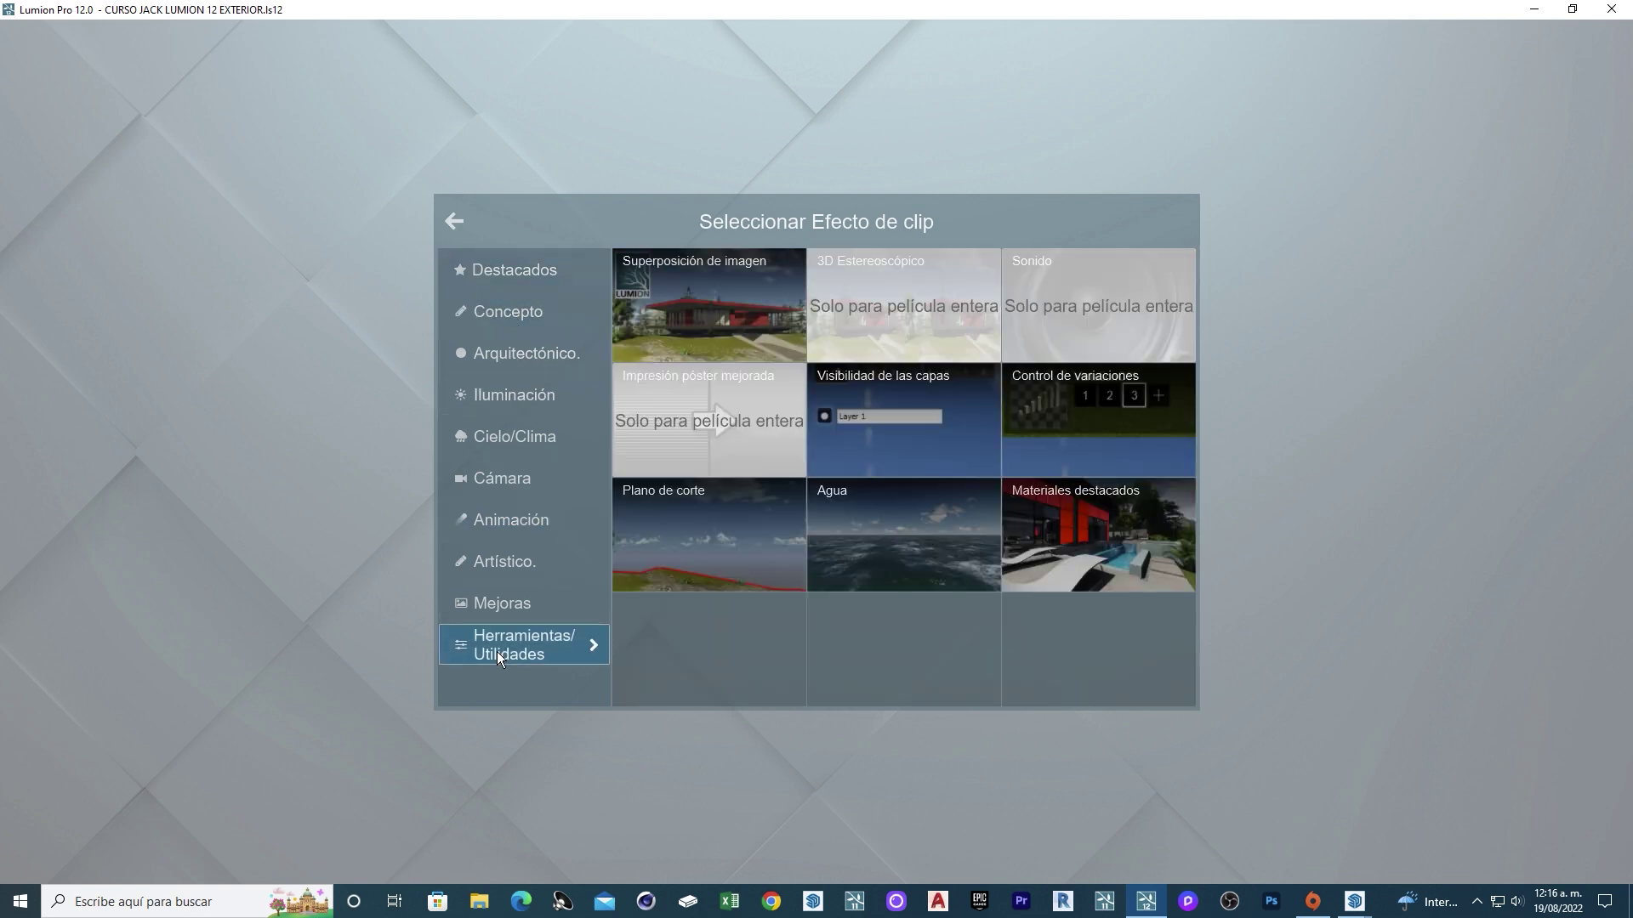
left_click(864, 440)
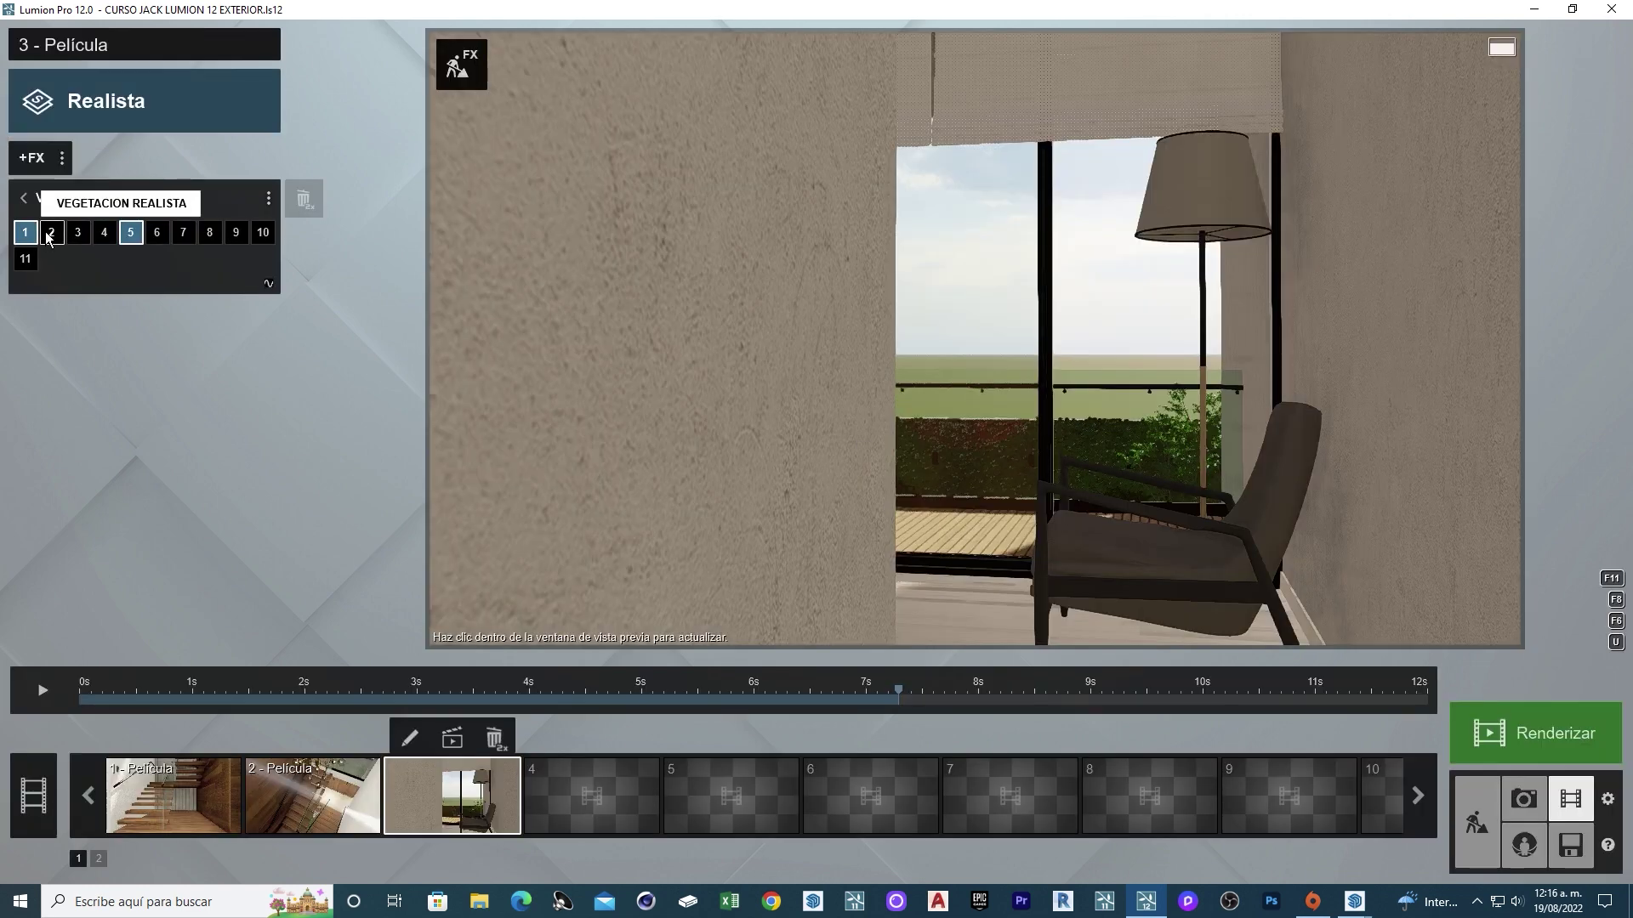
left_click(76, 238)
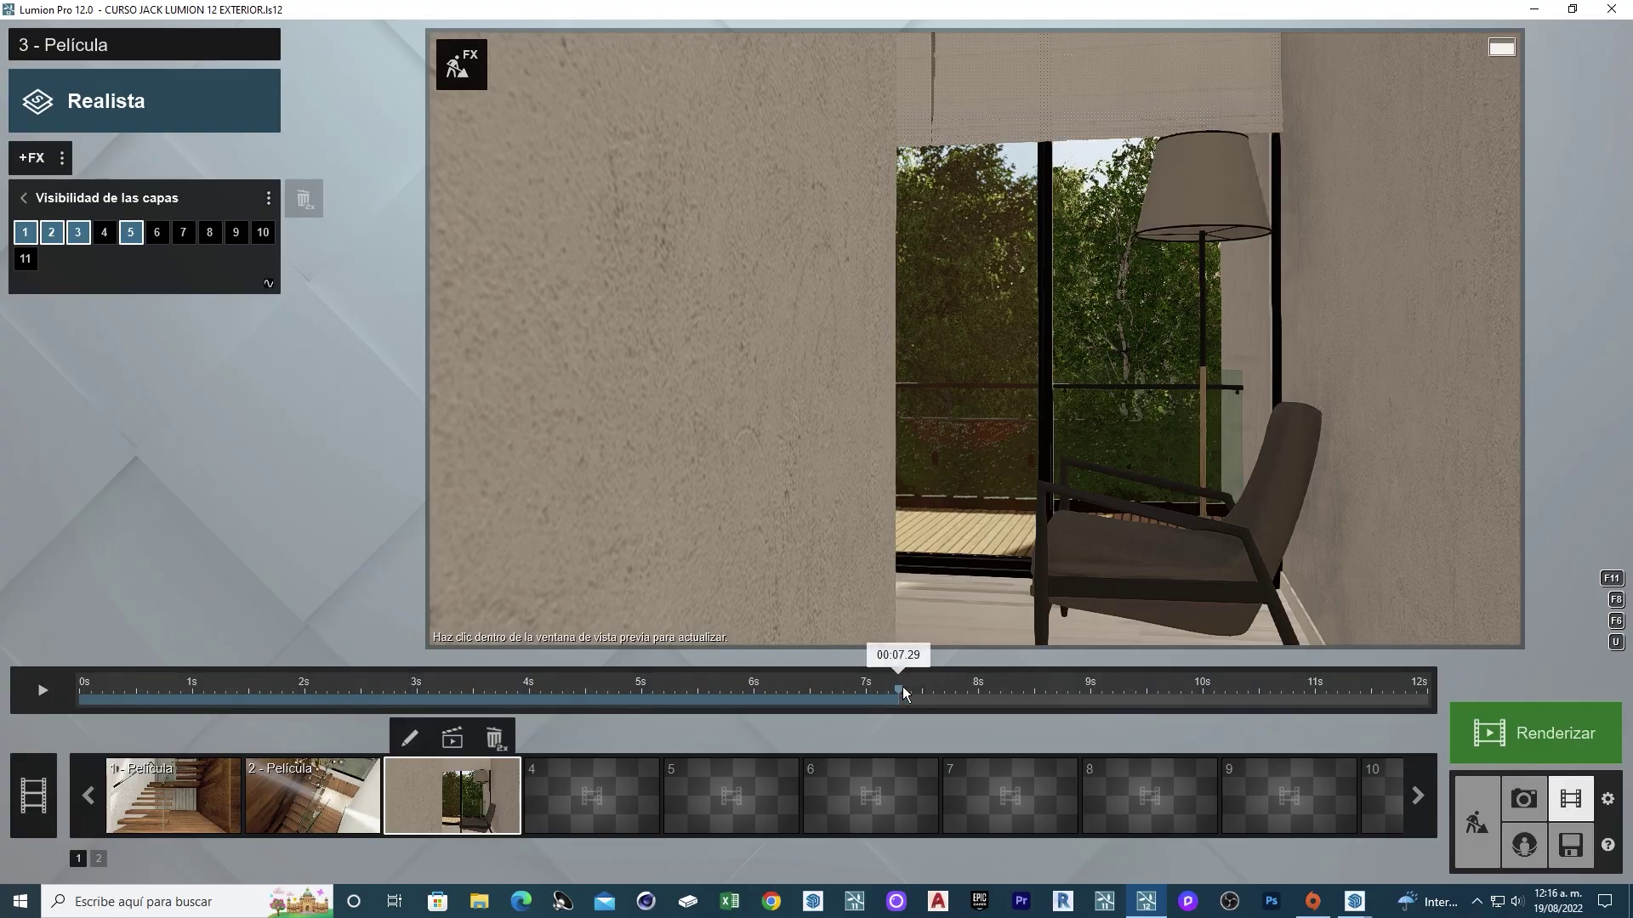
left_click_drag(902, 686, 1438, 690)
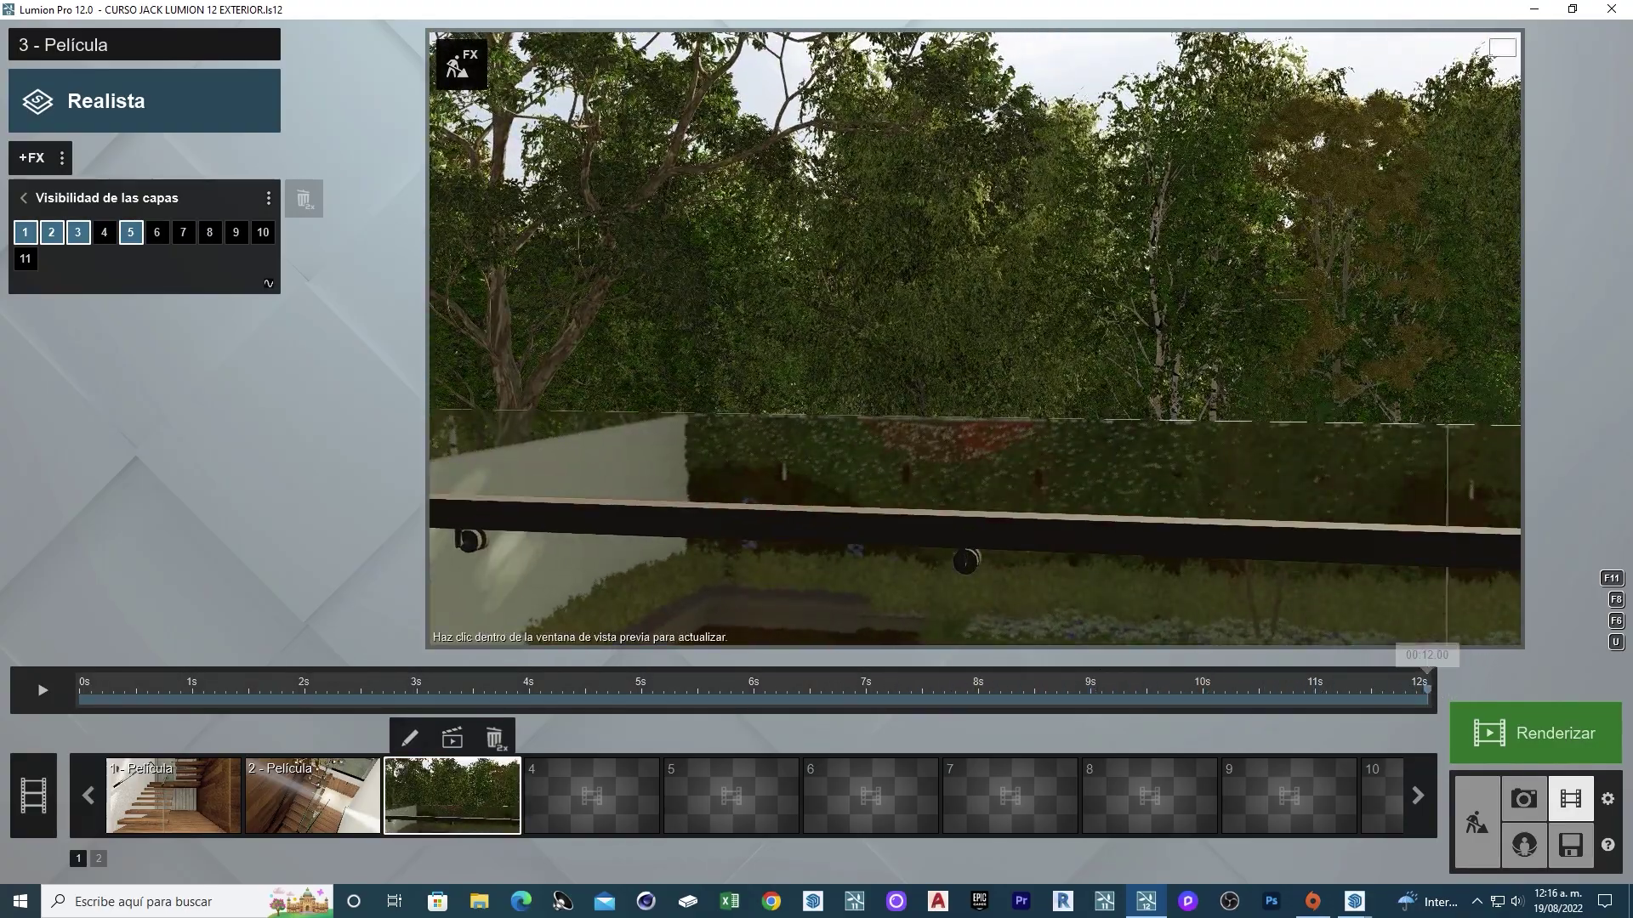
left_click(161, 232)
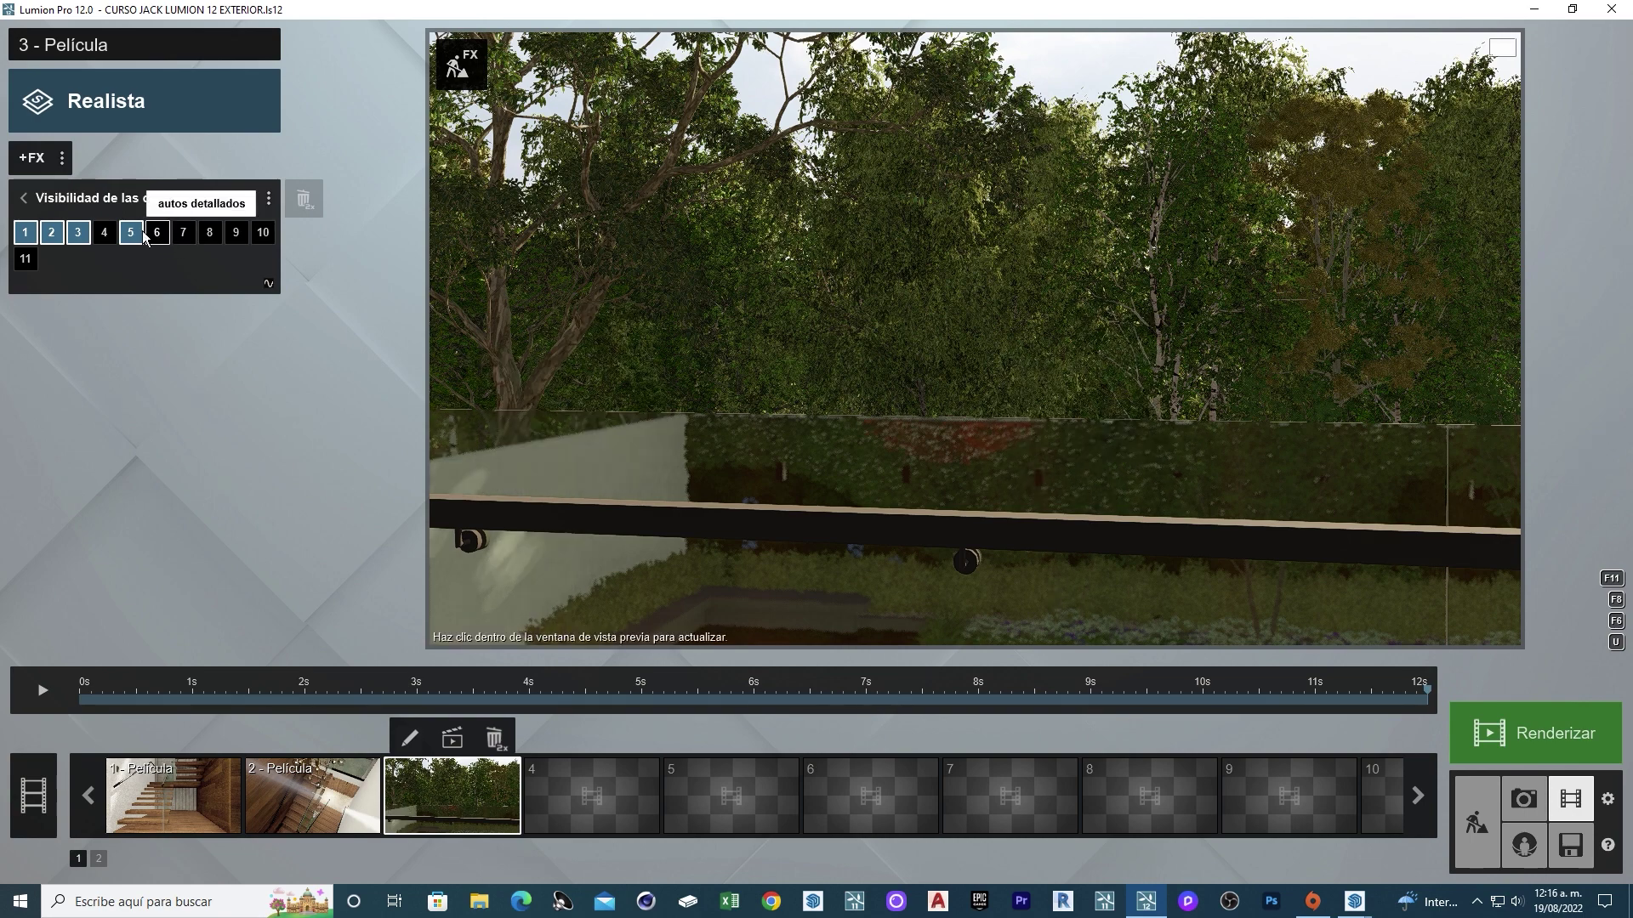
left_click(193, 236)
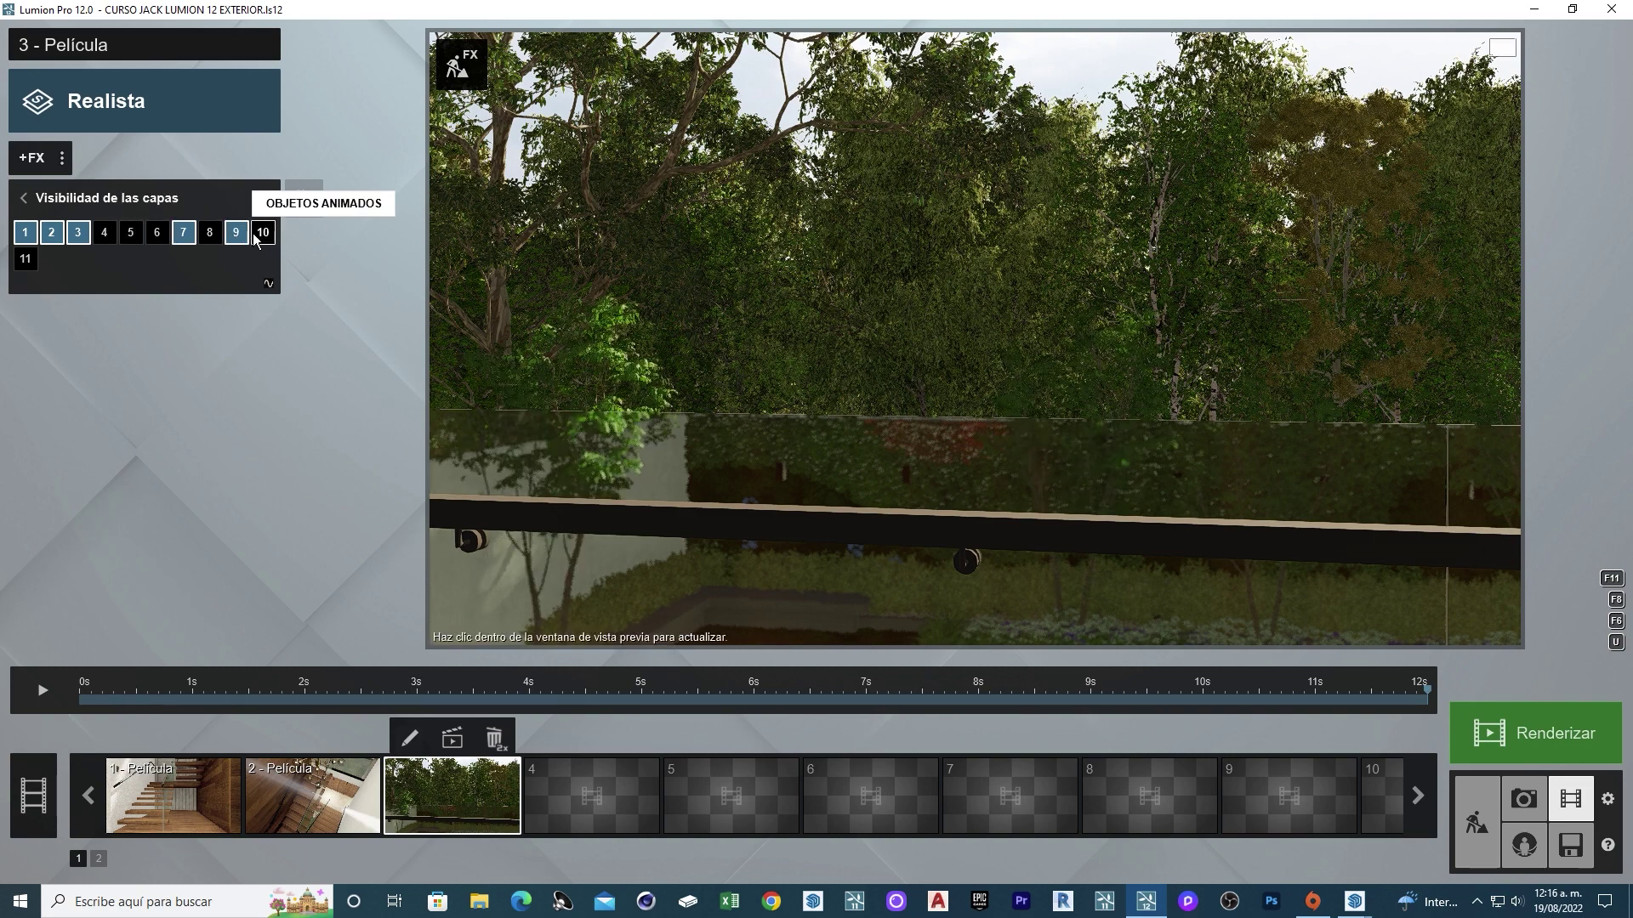
left_click_drag(544, 682, 727, 706)
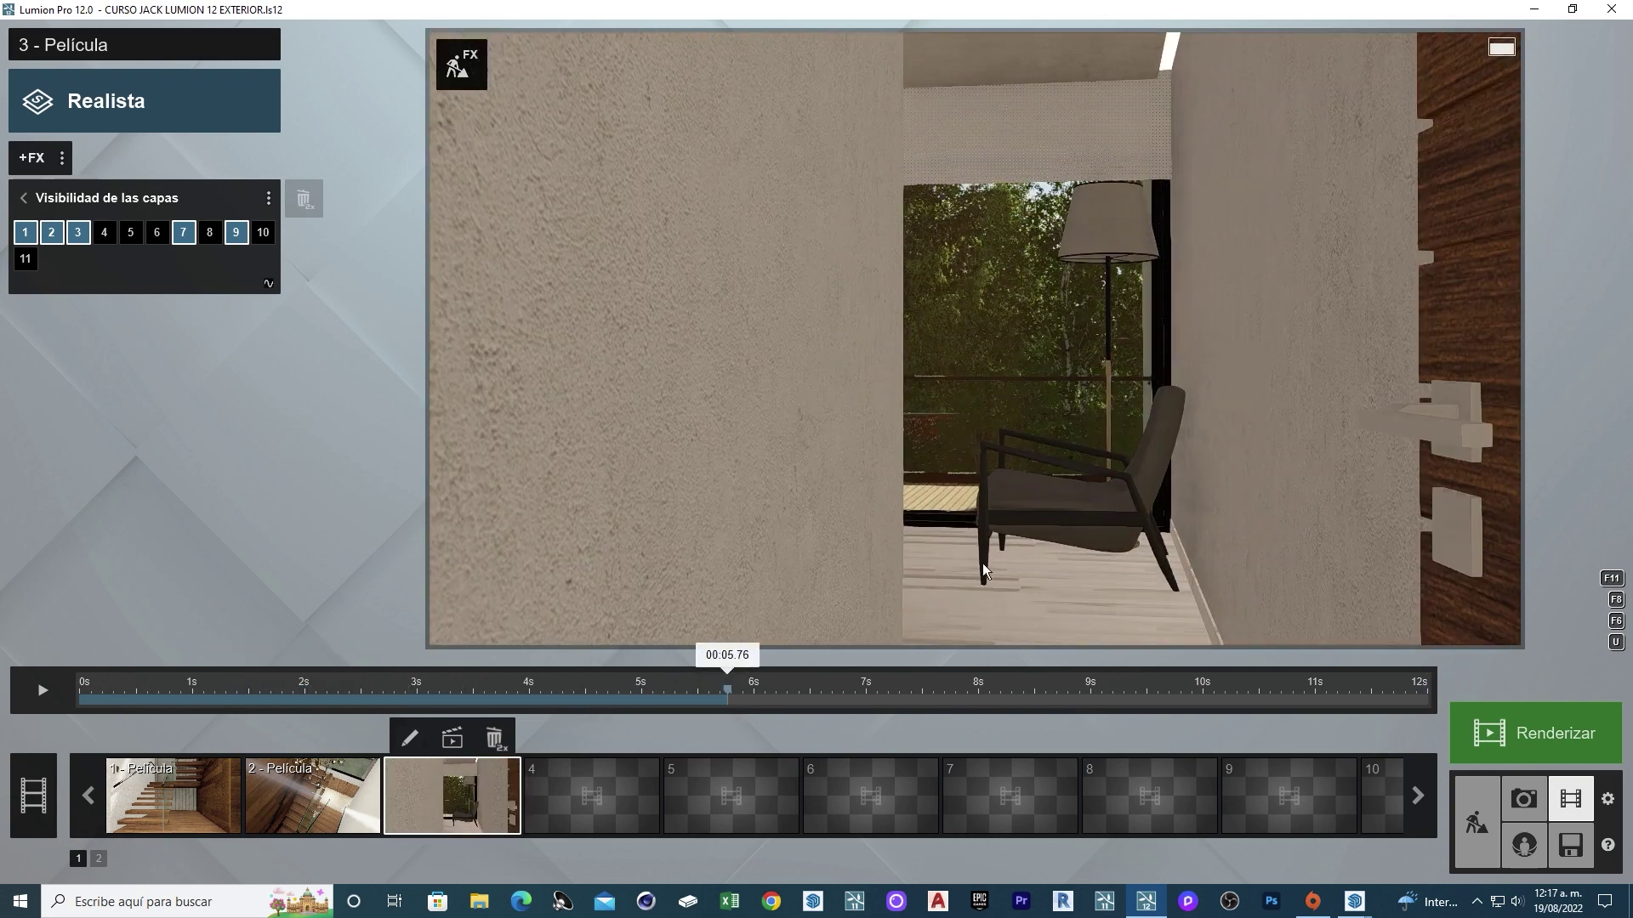
left_click(864, 696)
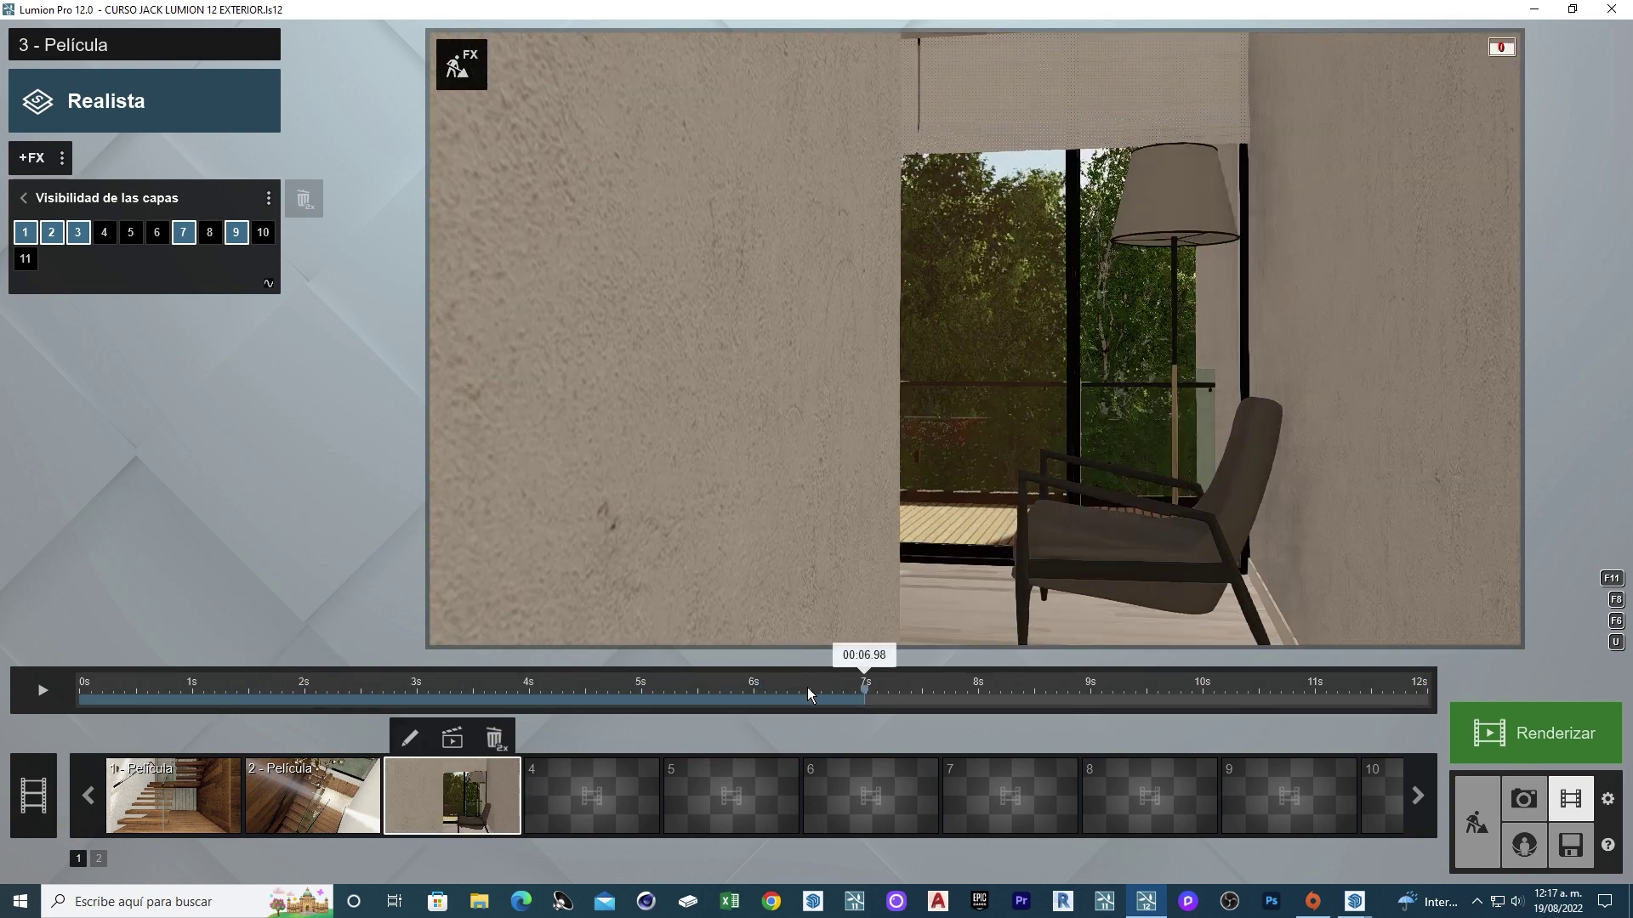
left_click(935, 694)
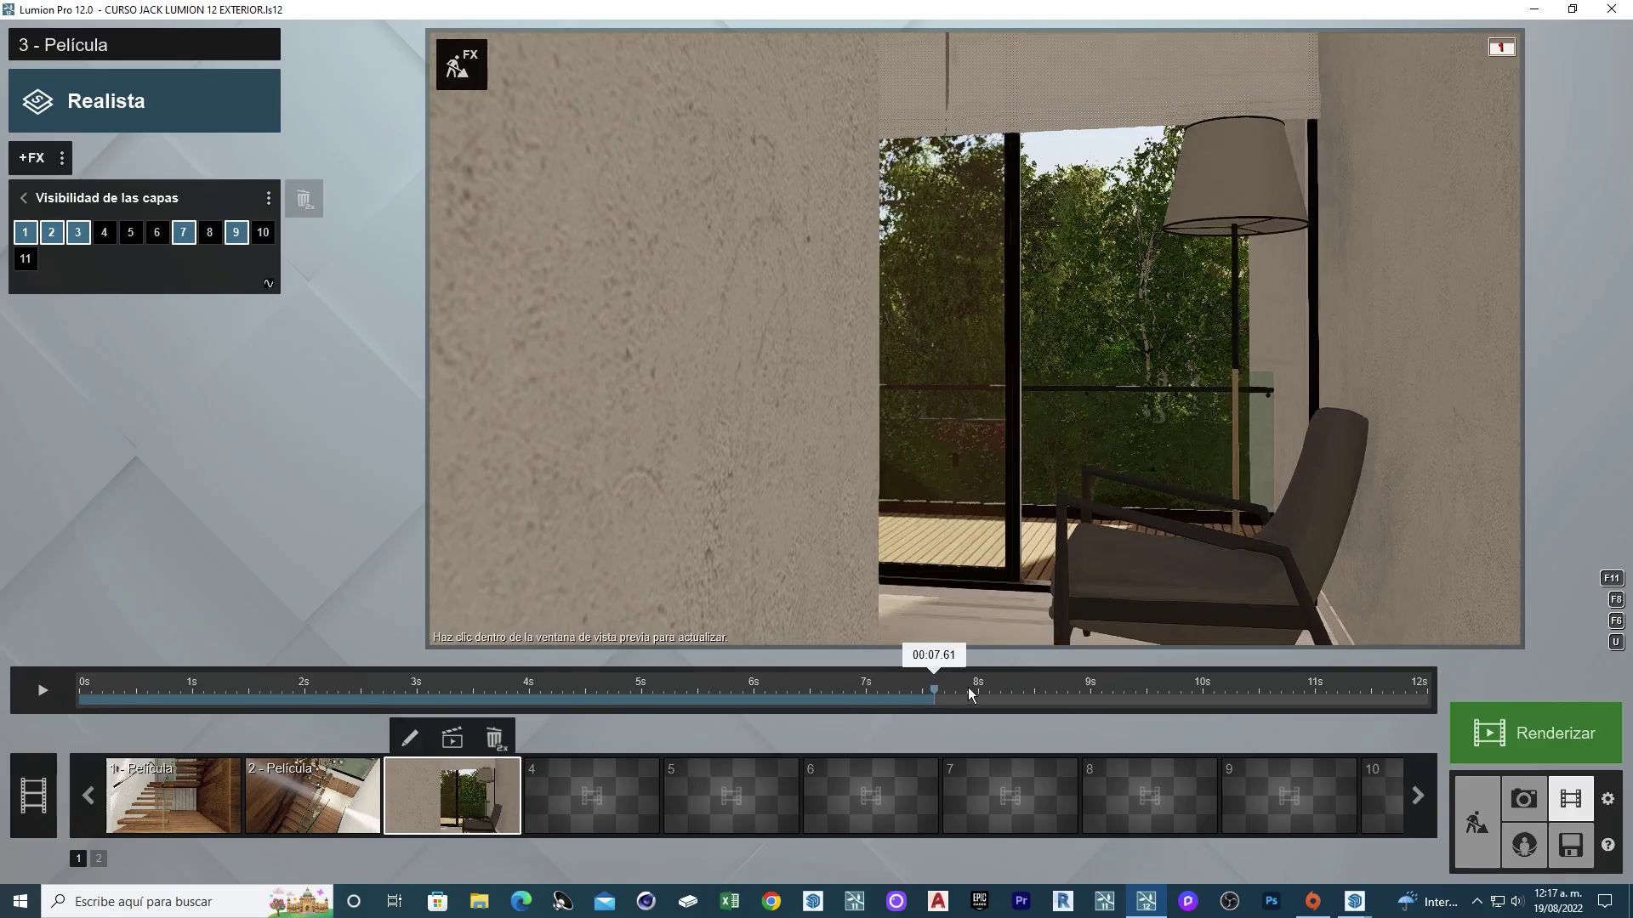
mouse_move(1018, 690)
left_mouse_down()
mouse_move(1405, 690)
mouse_move(830, 666)
mouse_move(1318, 696)
left_mouse_up()
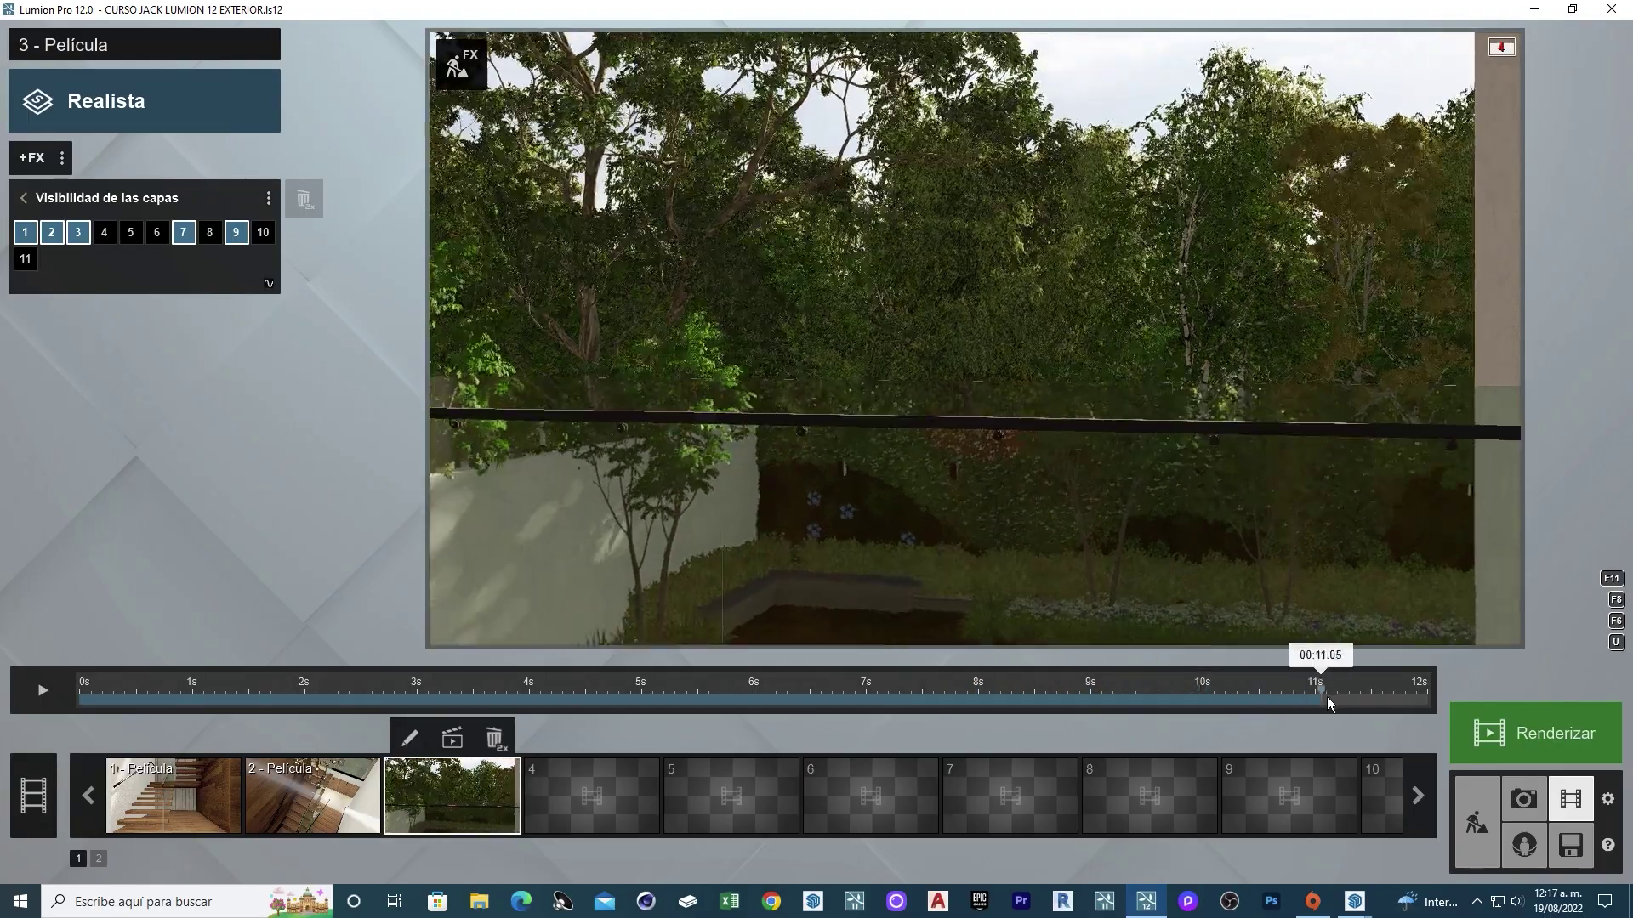
mouse_move(1166, 699)
left_mouse_down()
mouse_move(396, 711)
mouse_move(107, 696)
mouse_move(602, 728)
left_mouse_up()
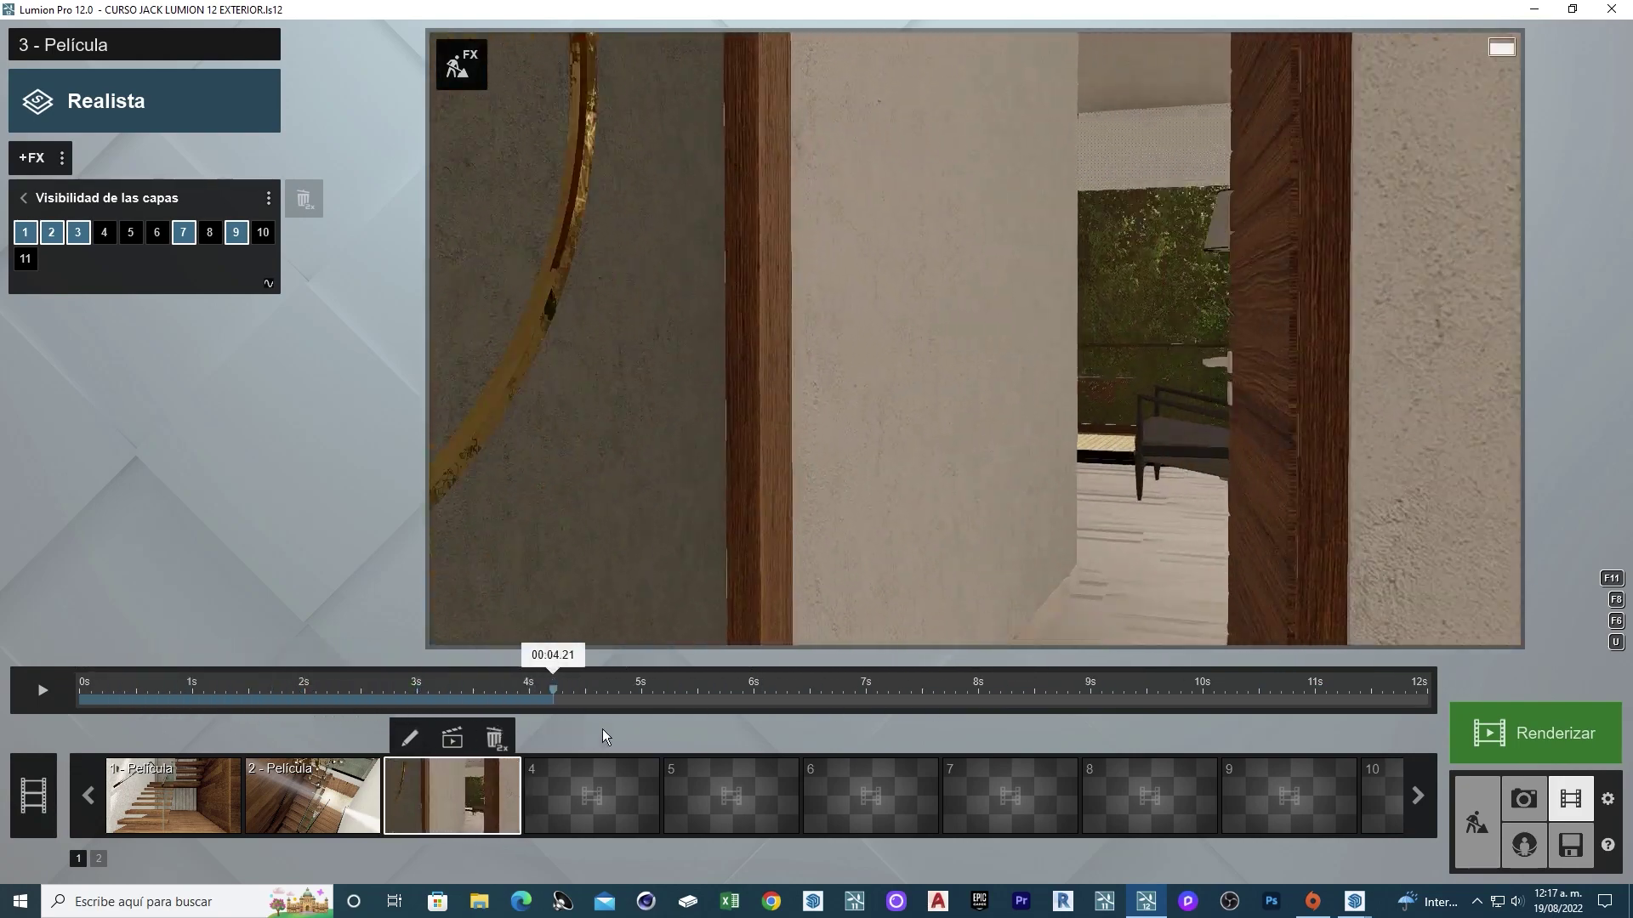